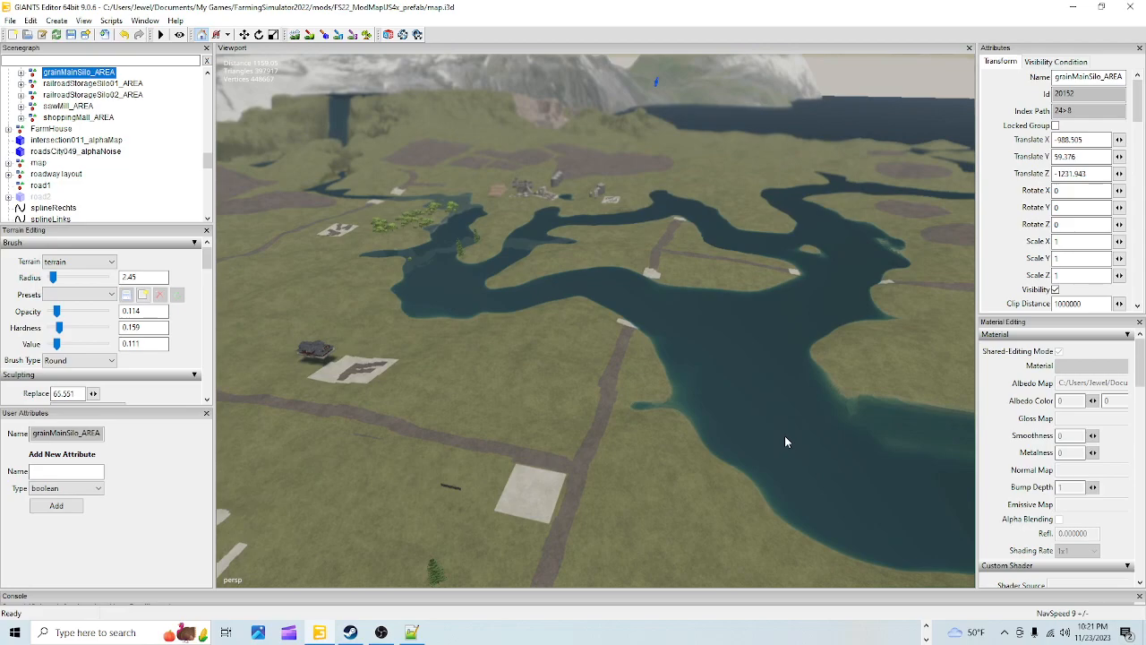
Survey the map from above and frame the selected grainMainSilo_AREA group close up.
{"action": "right_click_drag", "start_coordinate": [785, 436], "coordinate": [621, 409]}
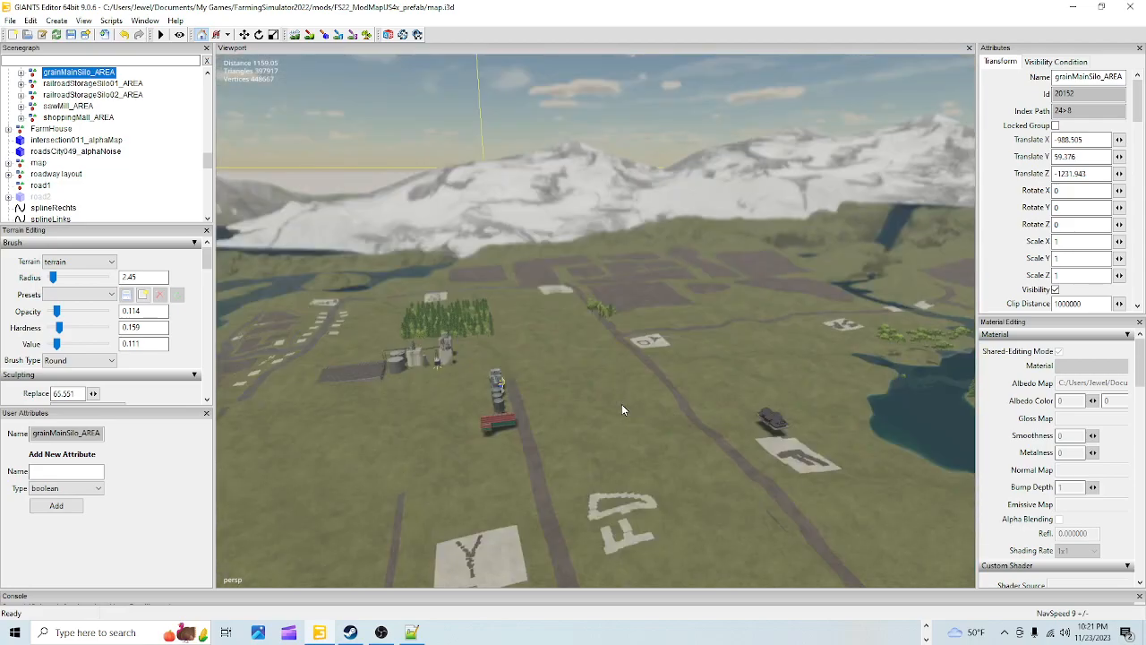
{"action": "left_click_drag", "start_coordinate": [621, 404], "coordinate": [587, 422], "text": "alt"}
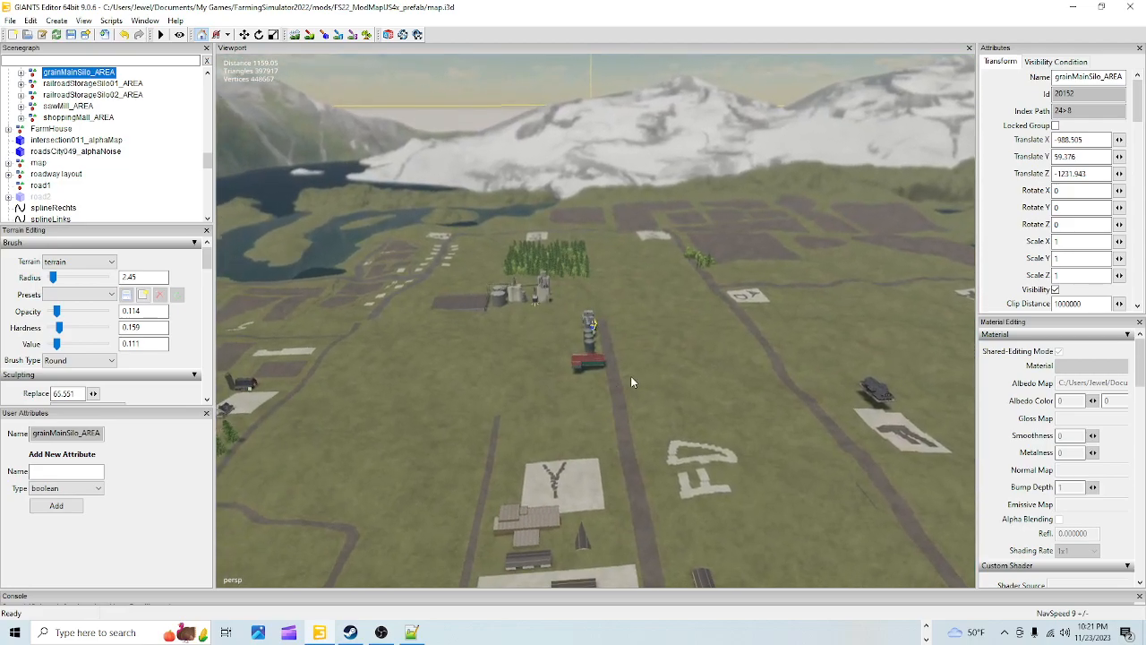
{"action": "left_click_drag", "start_coordinate": [631, 376], "coordinate": [571, 417], "text": "alt"}
{"action": "right_click_drag", "start_coordinate": [573, 421], "coordinate": [302, 329]}
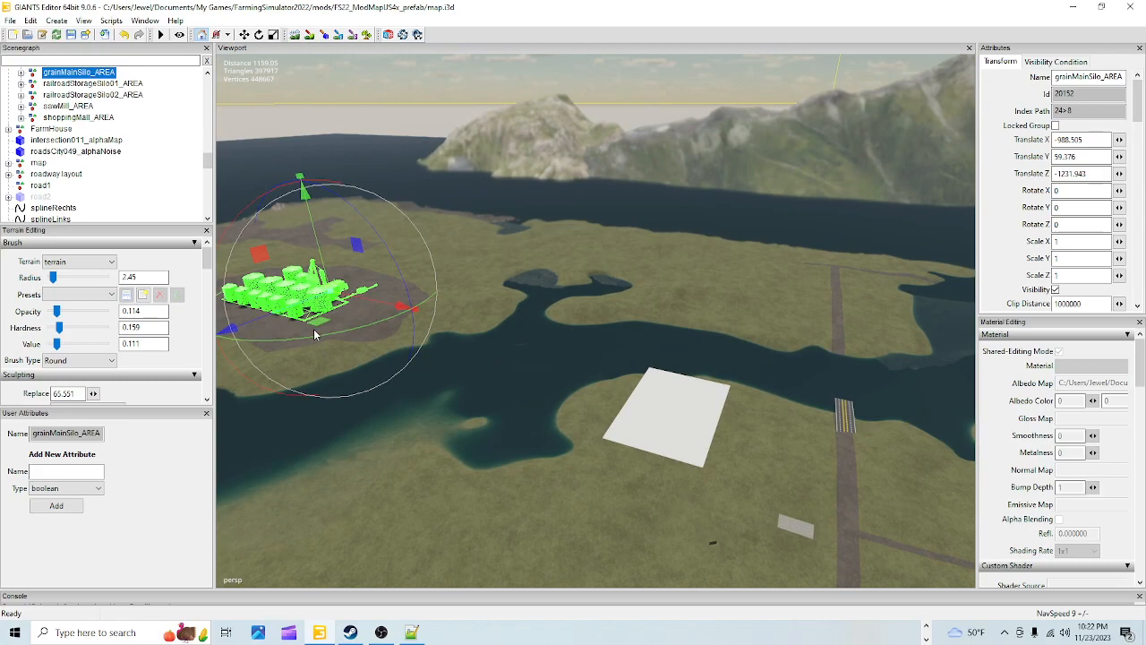
{"action": "left_click_drag", "start_coordinate": [634, 512], "coordinate": [514, 461], "text": "alt"}
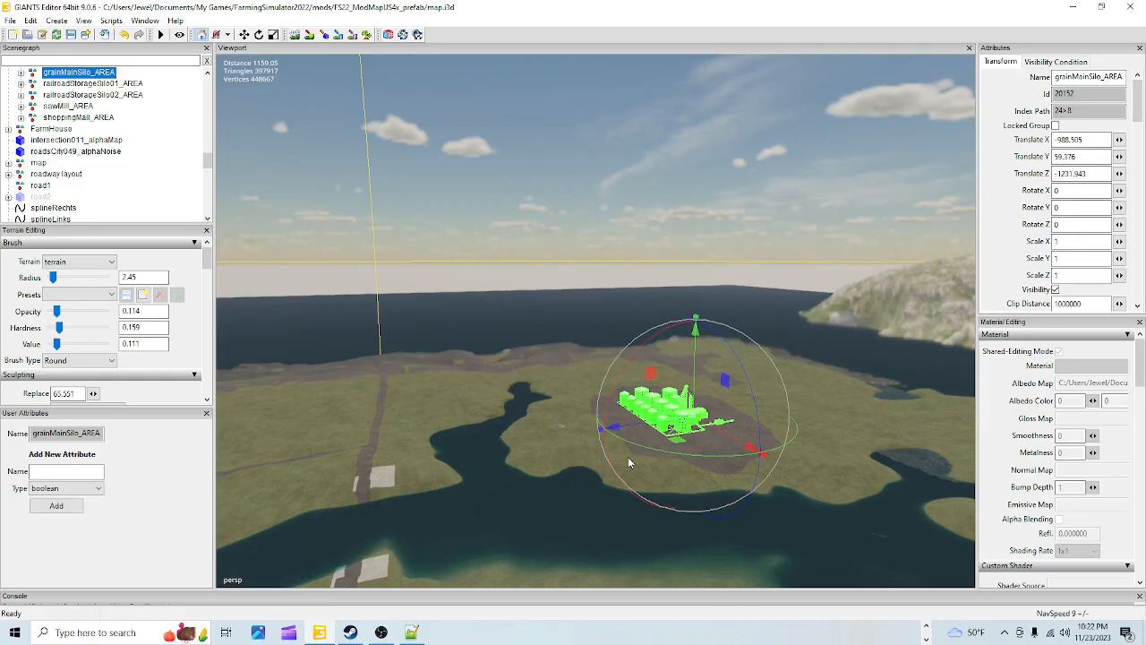
{"action": "key", "text": "f"}
{"action": "left_click_drag", "start_coordinate": [579, 471], "coordinate": [512, 327], "text": "alt"}
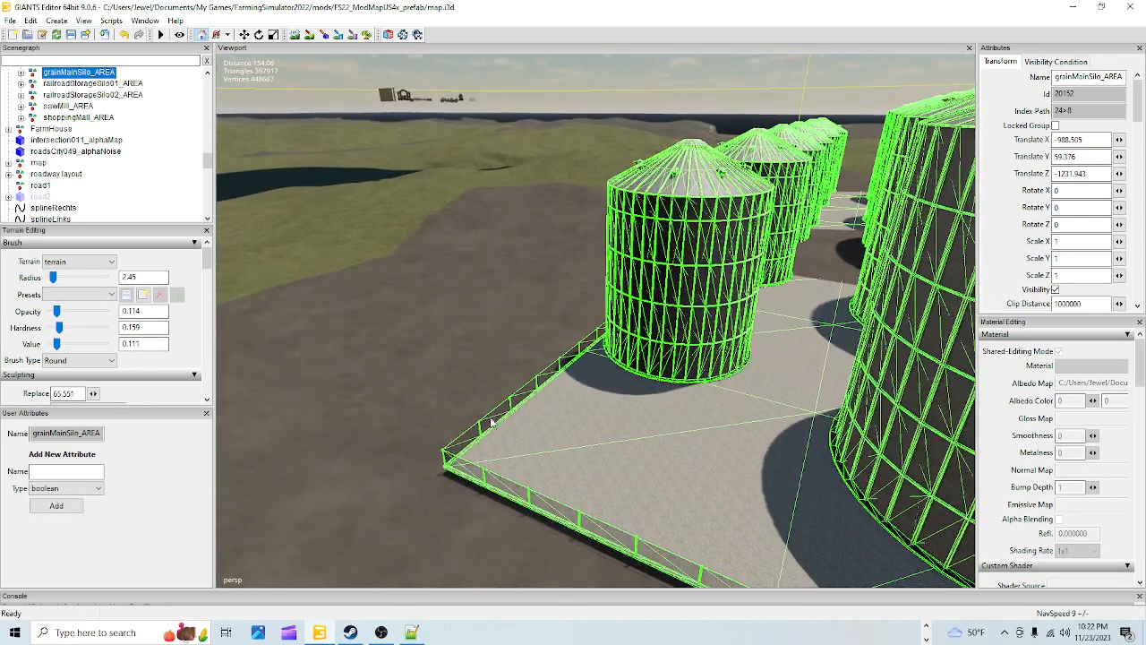
Examine the bare ground surrounding the grain silo complex and the front of its buildings.
{"action": "scroll", "coordinate": [513, 326], "scroll_direction": "down", "scroll_amount": 8}
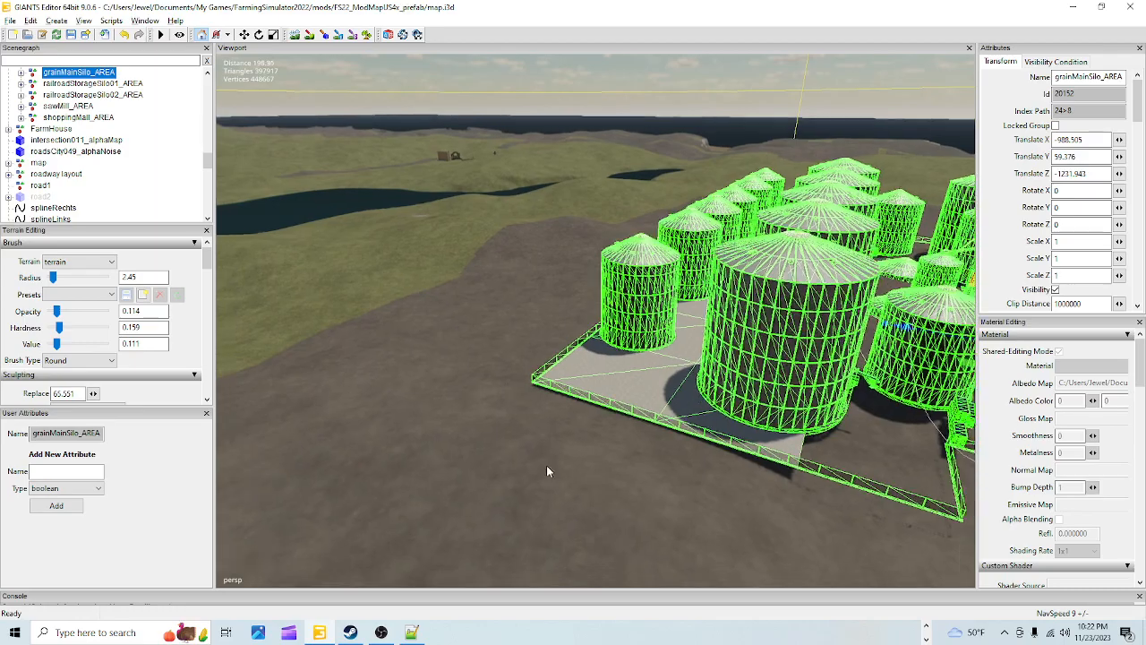
{"action": "scroll", "coordinate": [567, 362], "scroll_direction": "down", "scroll_amount": 5}
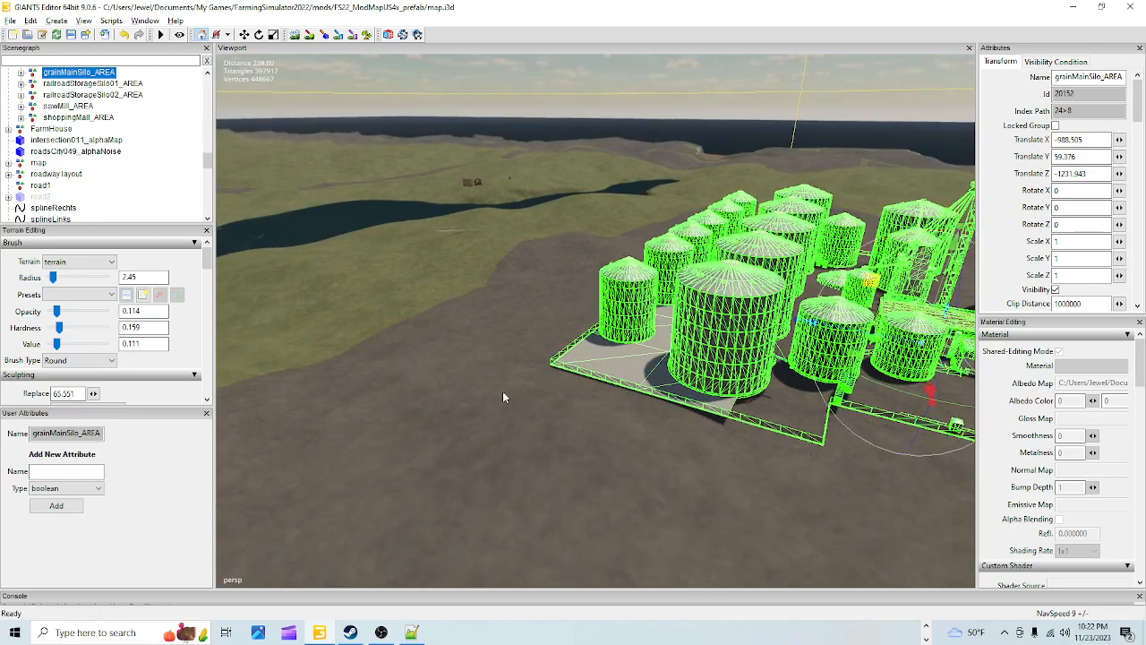
{"action": "scroll", "coordinate": [486, 324], "scroll_direction": "down", "scroll_amount": 3}
{"action": "left_click_drag", "start_coordinate": [507, 257], "coordinate": [558, 369], "text": "alt"}
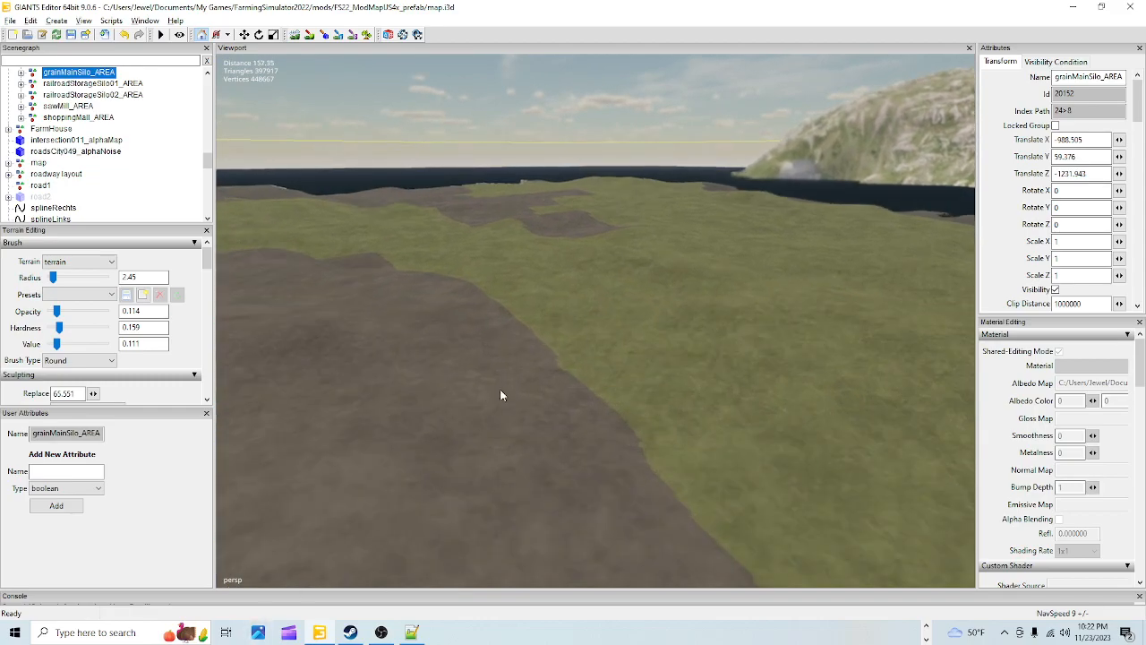
{"action": "left_click_drag", "start_coordinate": [418, 495], "coordinate": [582, 257], "text": "alt"}
{"action": "scroll", "coordinate": [741, 175], "scroll_direction": "up", "scroll_amount": 4}
{"action": "scroll", "coordinate": [583, 258], "scroll_direction": "down", "scroll_amount": 6}
{"action": "left_click_drag", "start_coordinate": [520, 471], "coordinate": [613, 418], "text": "alt"}
{"action": "scroll", "coordinate": [660, 331], "scroll_direction": "down", "scroll_amount": 2}
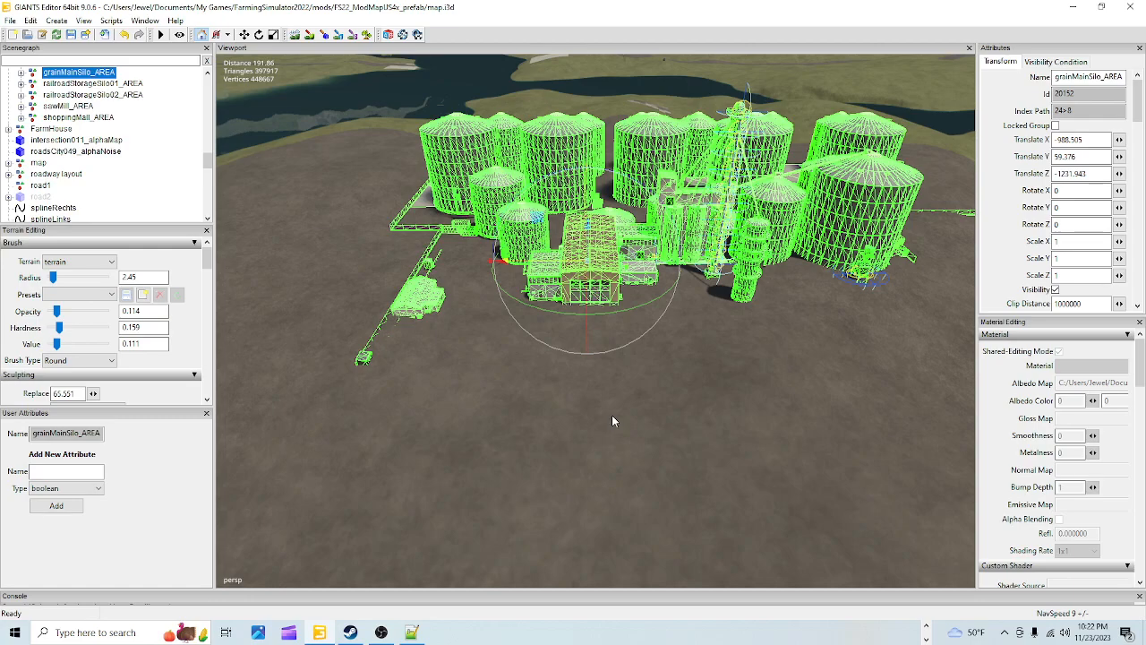
Examine the wider land, waterways and coastline around the grain silo site.
{"action": "right_click_drag", "start_coordinate": [611, 419], "coordinate": [519, 345]}
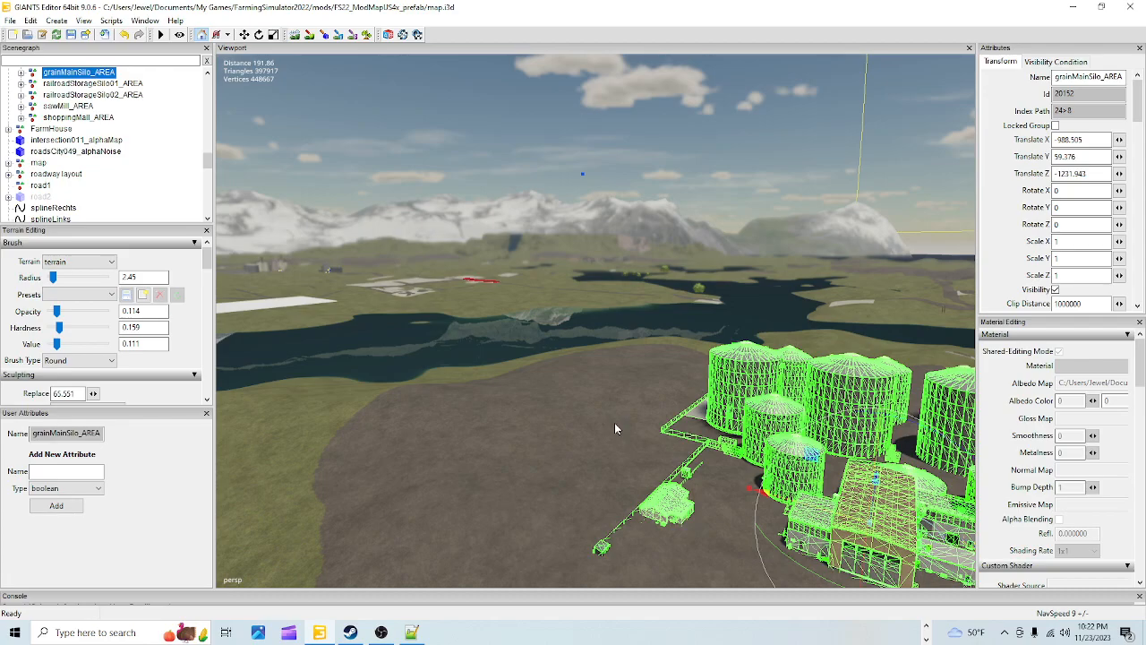
{"action": "right_click_drag", "start_coordinate": [614, 428], "coordinate": [536, 444]}
{"action": "right_click_drag", "start_coordinate": [637, 299], "coordinate": [679, 300]}
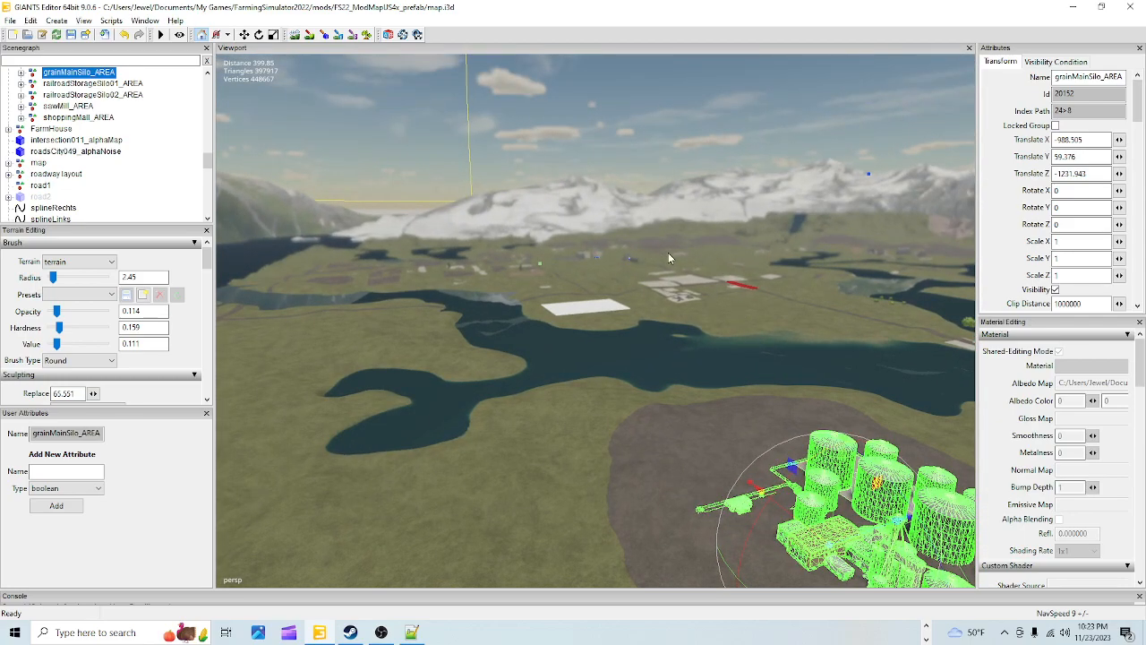
{"action": "right_click_drag", "start_coordinate": [769, 321], "coordinate": [985, 343]}
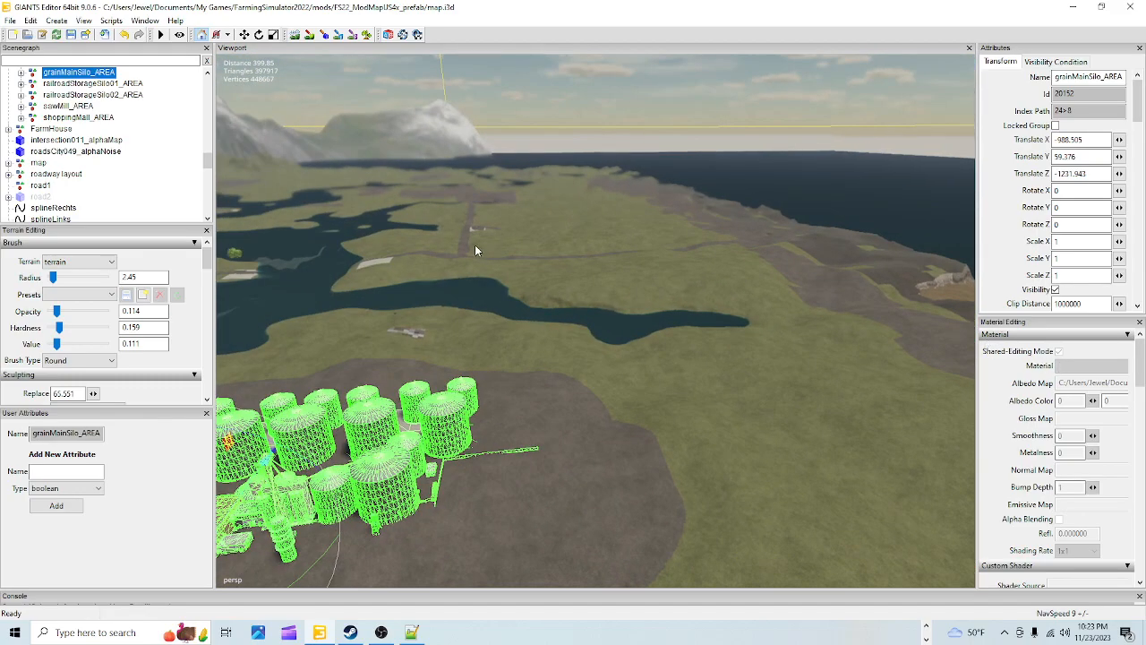
{"action": "right_click_drag", "start_coordinate": [537, 279], "coordinate": [515, 418]}
{"action": "right_click_drag", "start_coordinate": [546, 339], "coordinate": [642, 202]}
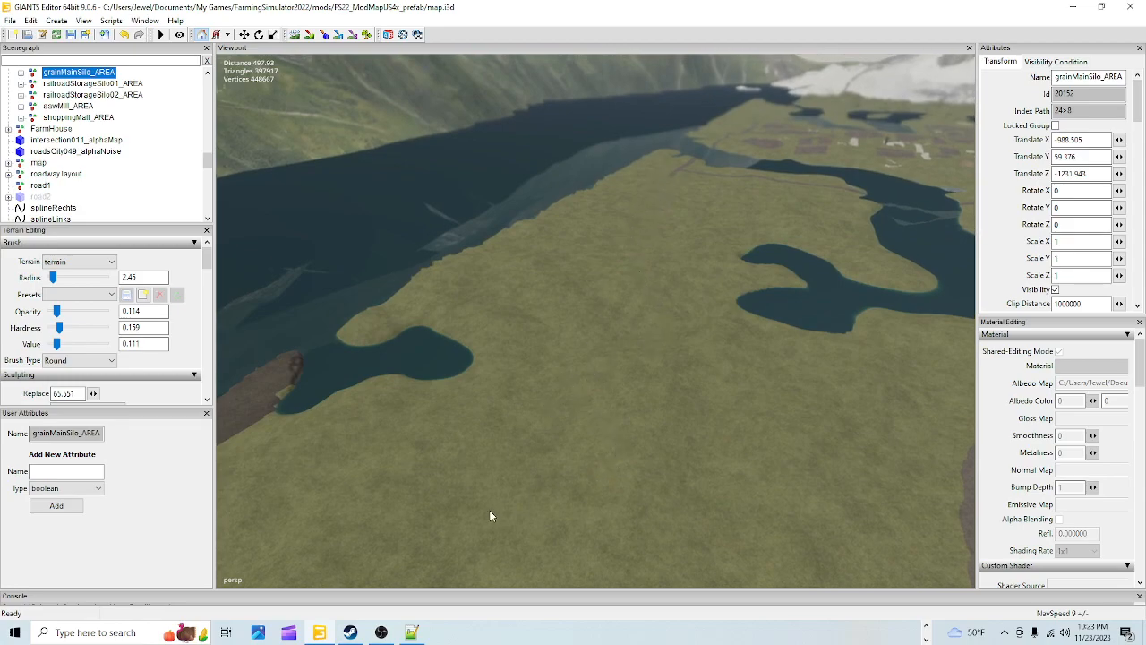
{"action": "right_click_drag", "start_coordinate": [522, 466], "coordinate": [606, 463]}
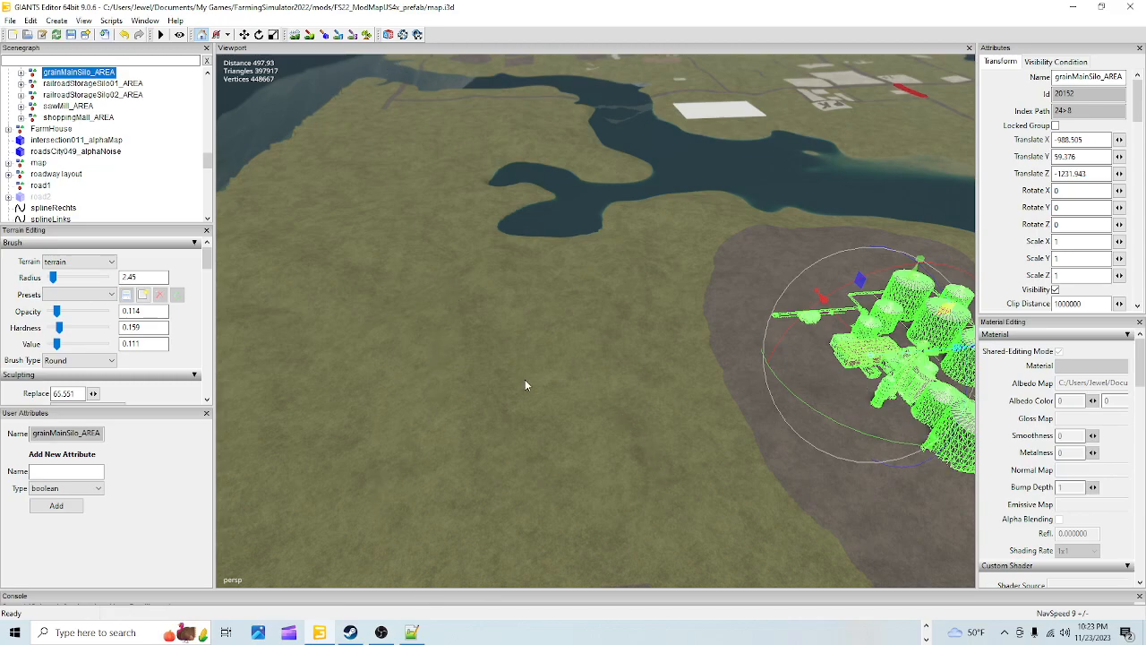
Inspect the grain silo complex from several angles and review the neighbouring area groups in the scene hierarchy.
{"action": "left_click_drag", "start_coordinate": [444, 371], "coordinate": [593, 396], "text": "alt"}
{"action": "scroll", "coordinate": [489, 386], "scroll_direction": "up", "scroll_amount": 3}
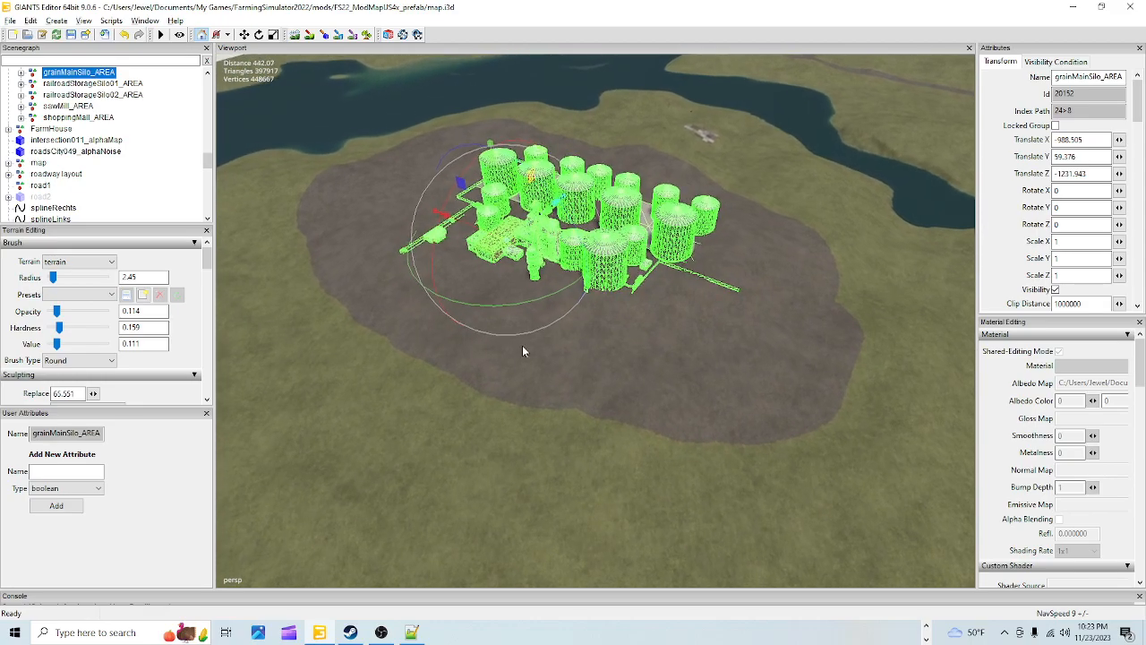
{"action": "scroll", "coordinate": [512, 374], "scroll_direction": "up", "scroll_amount": 4}
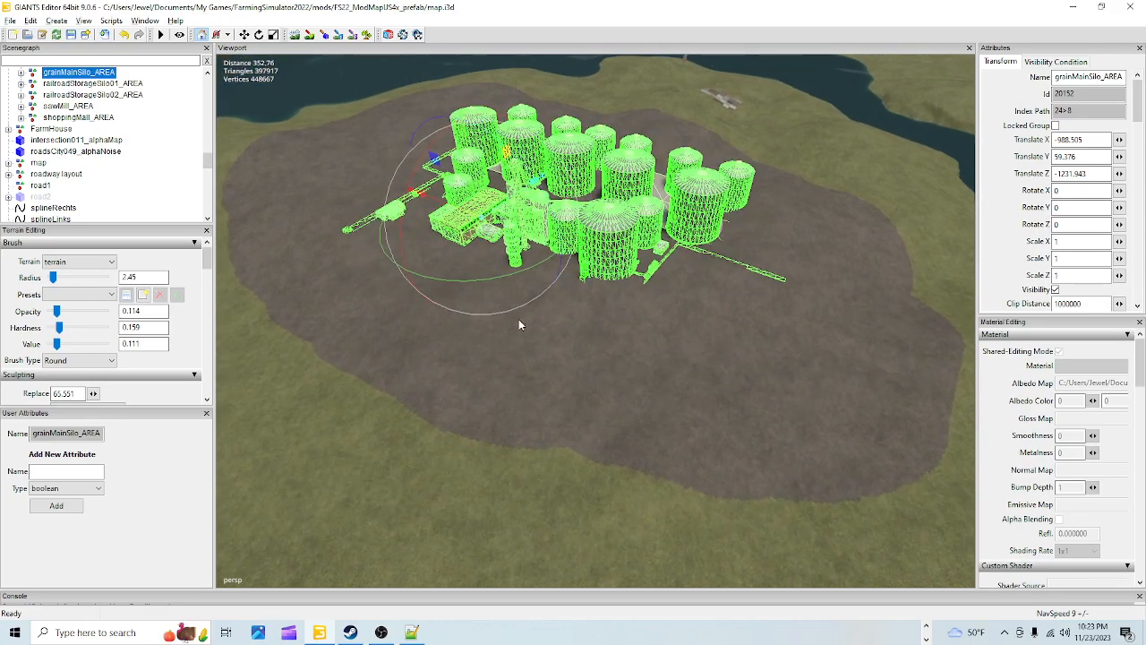
{"action": "scroll", "coordinate": [522, 288], "scroll_direction": "up", "scroll_amount": 5}
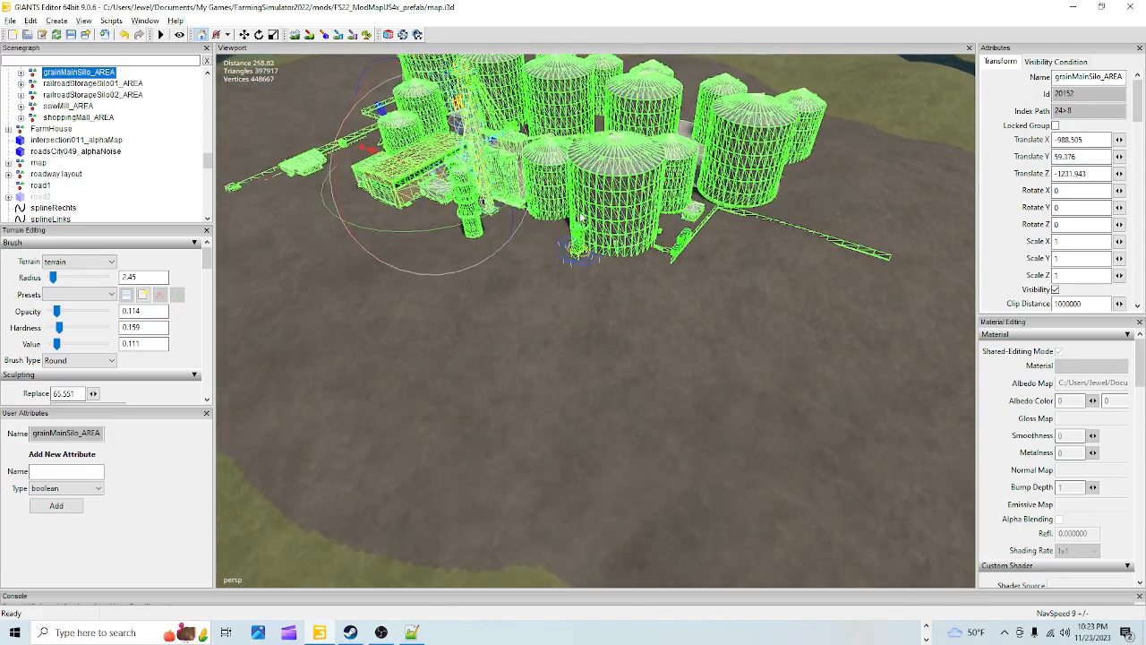
{"action": "scroll", "coordinate": [498, 363], "scroll_direction": "up", "scroll_amount": 3}
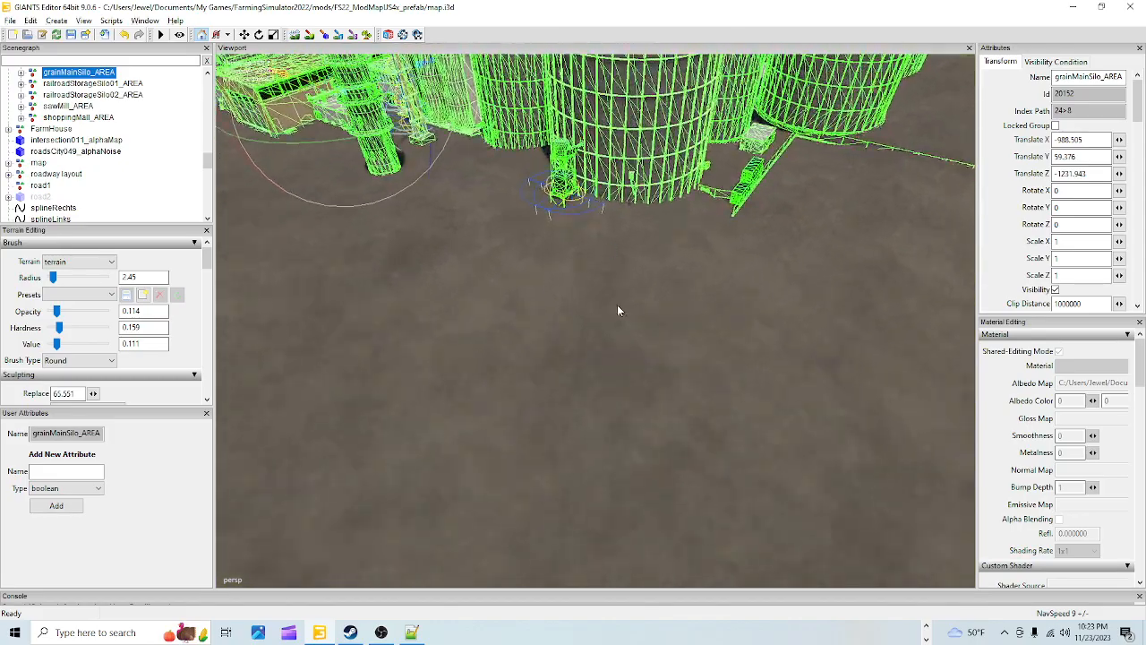
{"action": "left_click_drag", "start_coordinate": [621, 310], "coordinate": [522, 289], "text": "alt"}
{"action": "scroll", "coordinate": [573, 242], "scroll_direction": "up", "scroll_amount": 2}
{"action": "scroll", "coordinate": [614, 201], "scroll_direction": "up", "scroll_amount": 5}
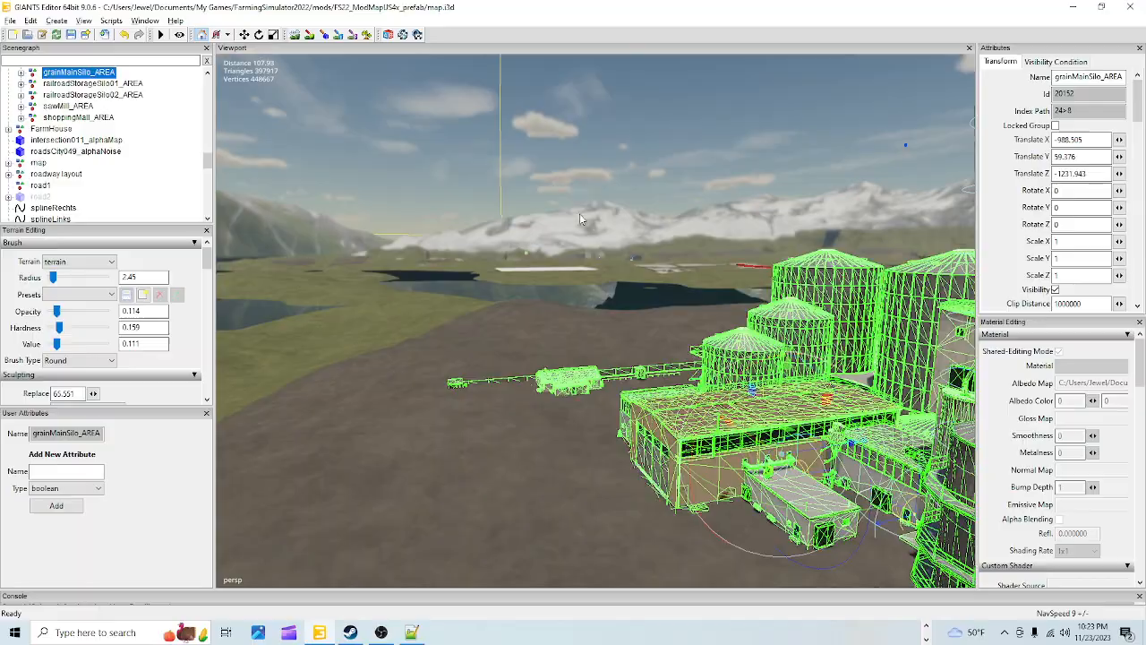
{"action": "left_click_drag", "start_coordinate": [590, 342], "coordinate": [698, 215], "text": "alt"}
{"action": "scroll", "coordinate": [663, 318], "scroll_direction": "down", "scroll_amount": 3}
{"action": "scroll", "coordinate": [699, 208], "scroll_direction": "down", "scroll_amount": 2}
{"action": "scroll", "coordinate": [697, 207], "scroll_direction": "down", "scroll_amount": 3}
{"action": "left_click_drag", "start_coordinate": [550, 360], "coordinate": [541, 320], "text": "alt"}
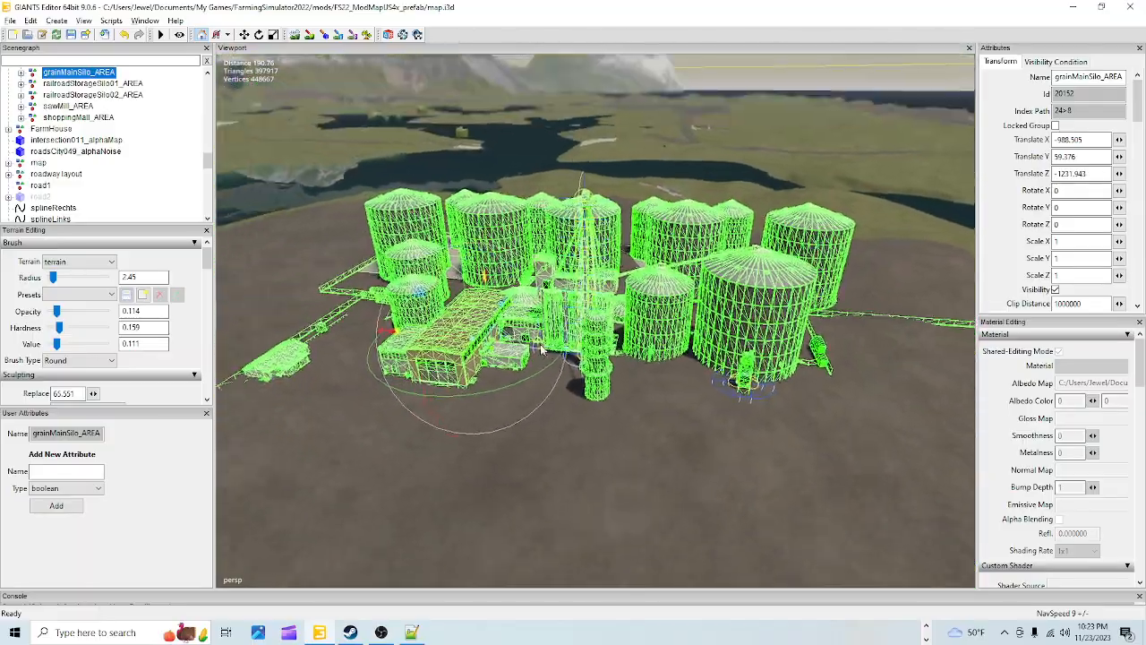
{"action": "scroll", "coordinate": [530, 343], "scroll_direction": "up", "scroll_amount": 2}
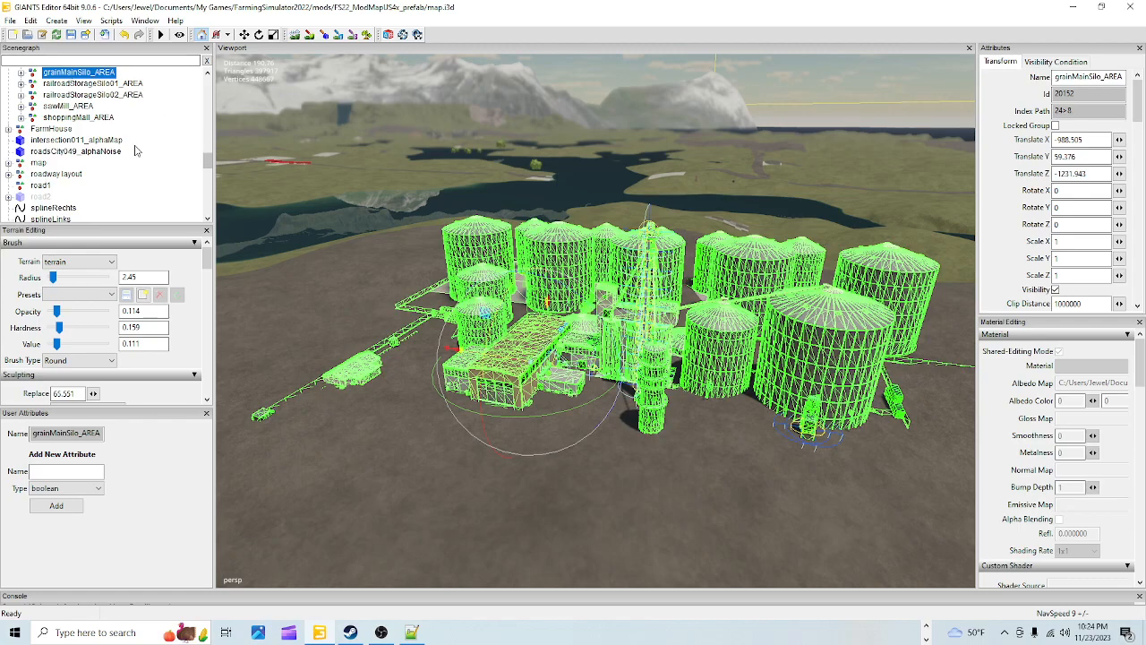
{"action": "scroll", "coordinate": [132, 144], "scroll_direction": "up", "scroll_amount": 3}
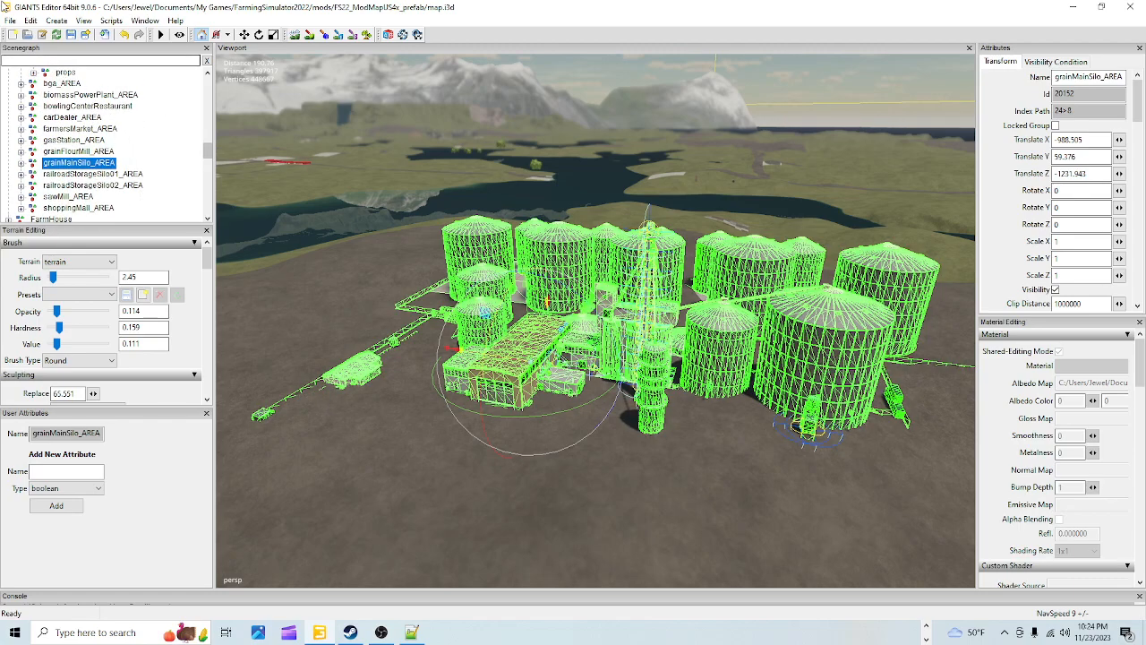
Start a file import and browse drive D: to SteamLibrary/steamapps/common/Farming Simulator 22/data/placeables.
{"action": "left_click", "coordinate": [10, 20]}
{"action": "left_click", "coordinate": [80, 155]}
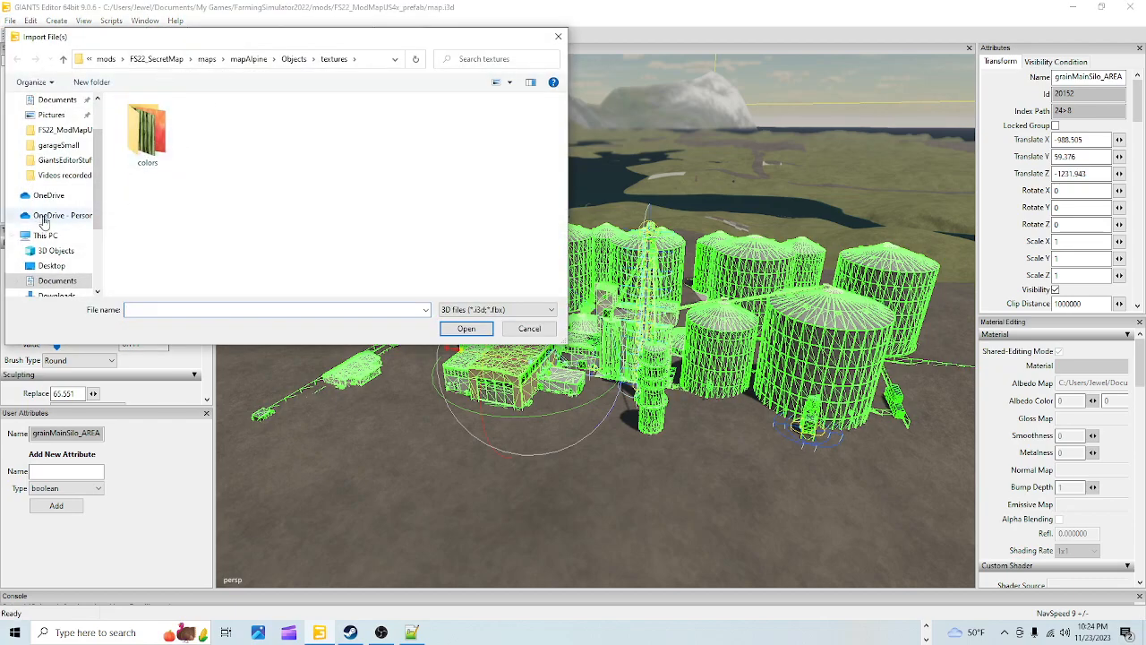
{"action": "scroll", "coordinate": [58, 242], "scroll_direction": "down", "scroll_amount": 3}
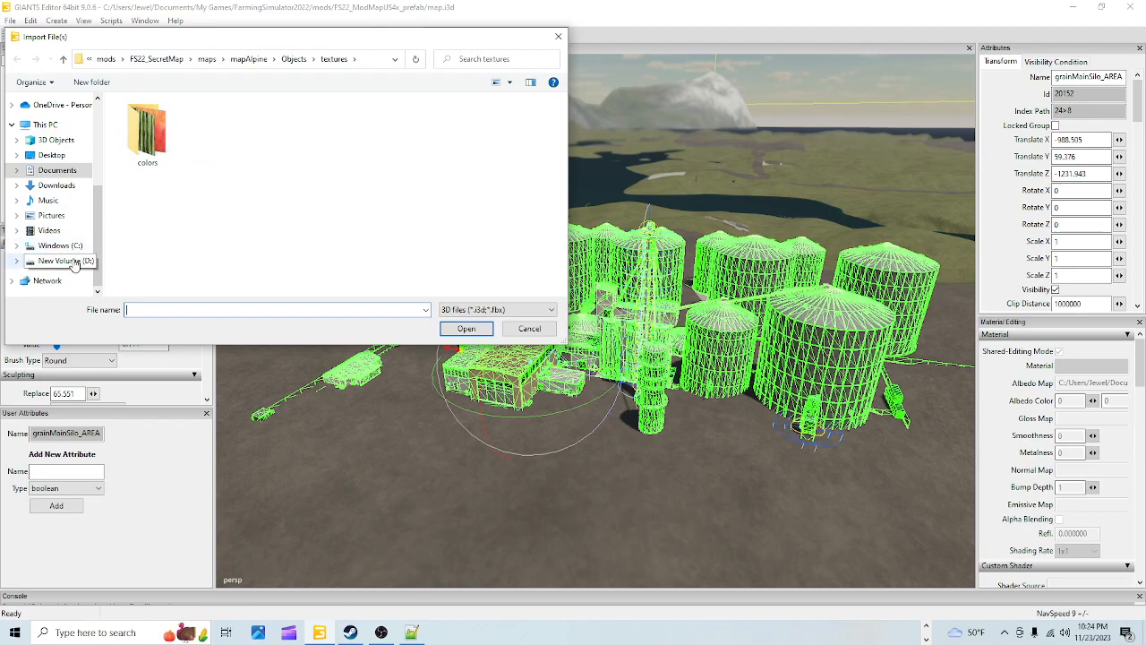
{"action": "left_click", "coordinate": [73, 260]}
{"action": "scroll", "coordinate": [211, 236], "scroll_direction": "down", "scroll_amount": 2}
{"action": "scroll", "coordinate": [211, 235], "scroll_direction": "up", "scroll_amount": 2}
{"action": "double_click", "coordinate": [156, 237]}
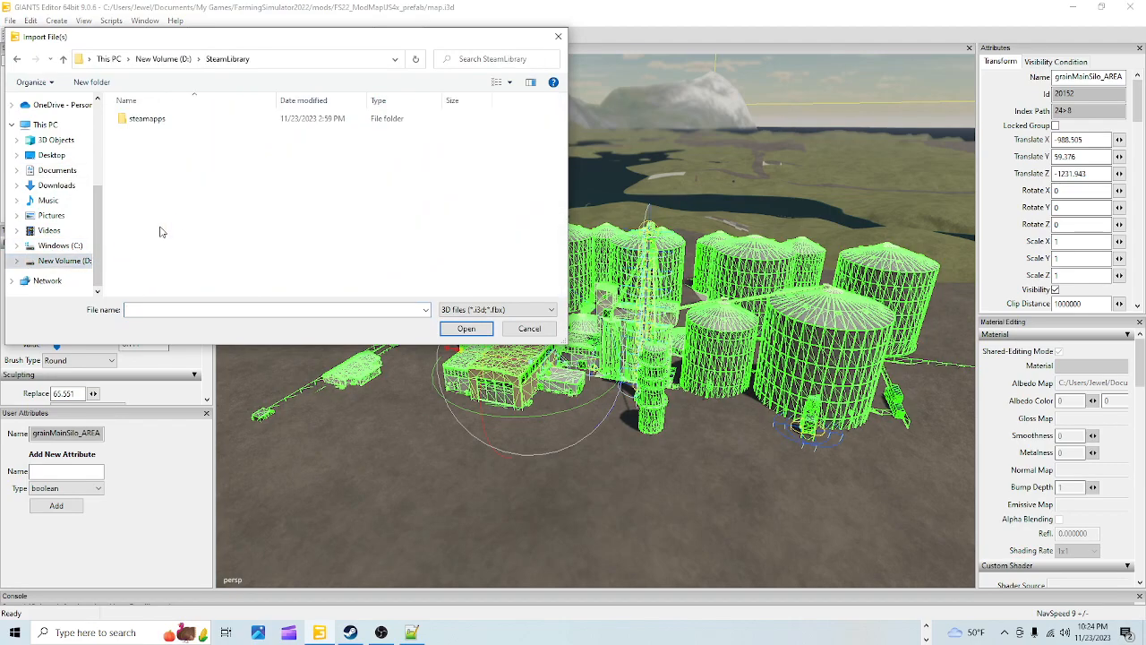
{"action": "double_click", "coordinate": [179, 120]}
{"action": "double_click", "coordinate": [177, 122]}
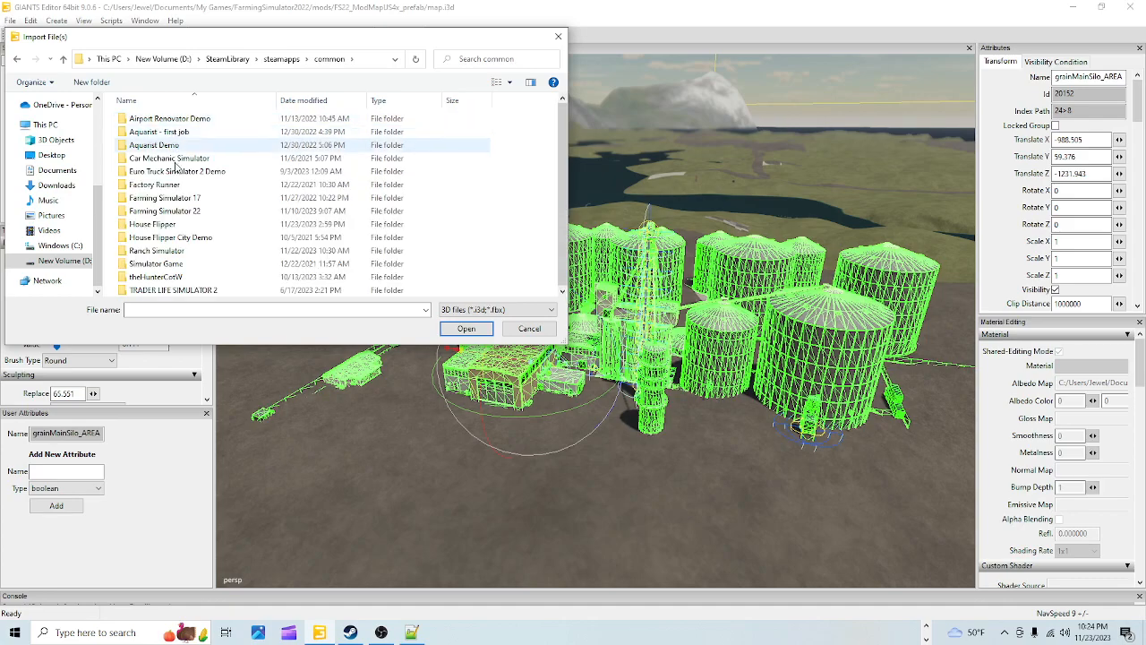
{"action": "double_click", "coordinate": [176, 210]}
{"action": "double_click", "coordinate": [175, 121]}
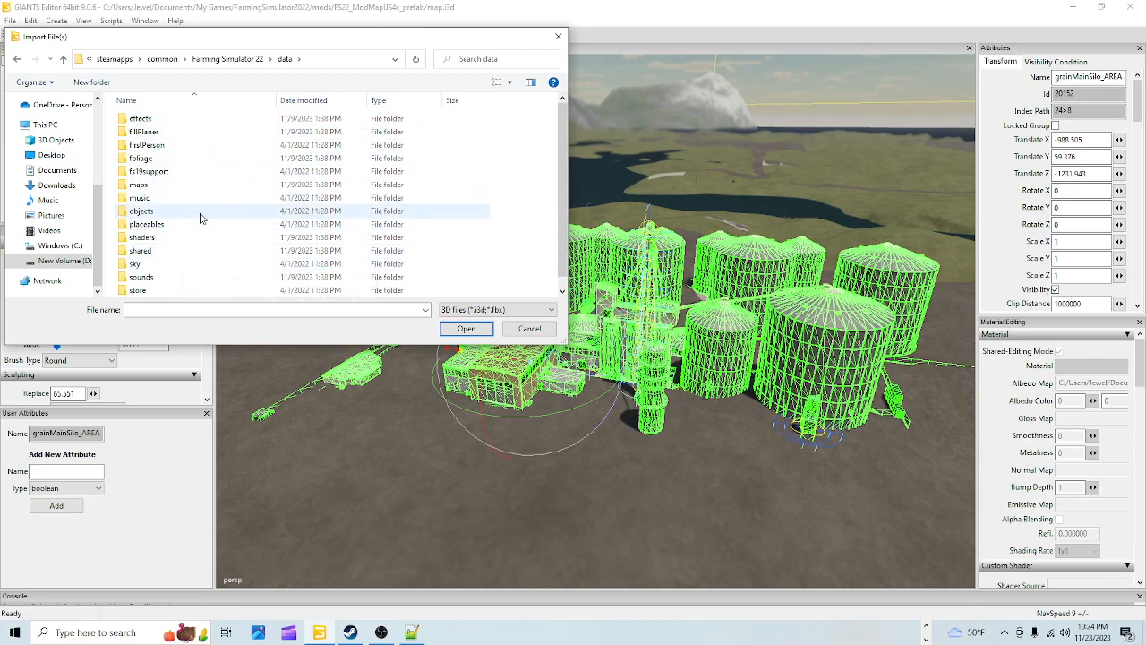
{"action": "double_click", "coordinate": [200, 224]}
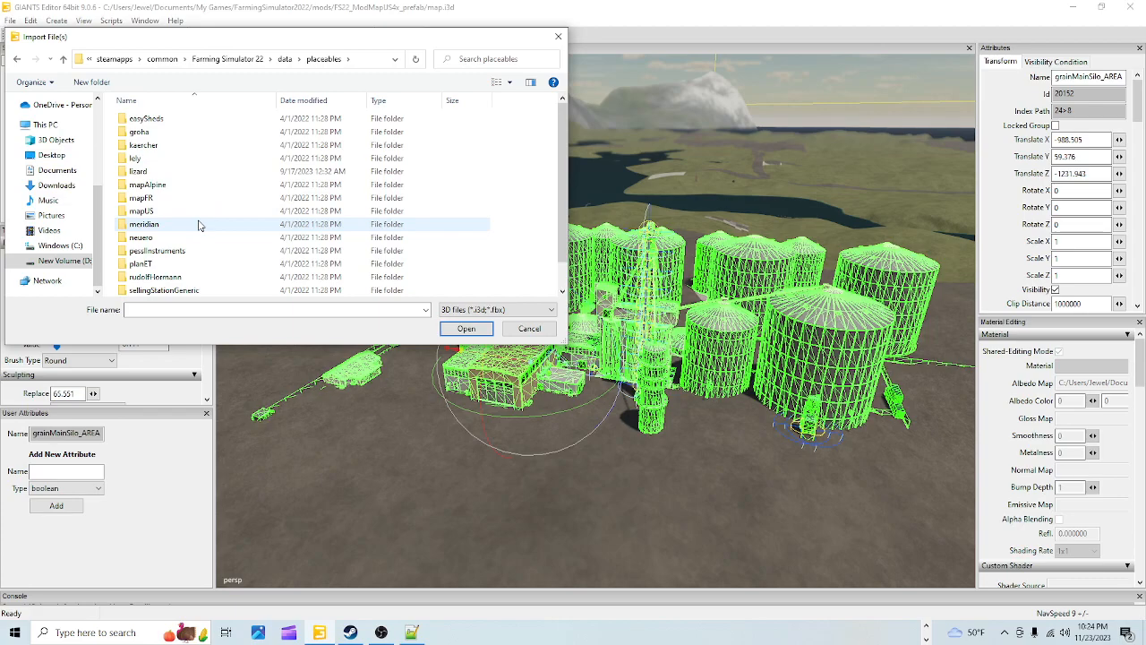
Look through the planET, pesslInstruments and meridian placeable folders for a model to import.
{"action": "scroll", "coordinate": [200, 223], "scroll_direction": "down", "scroll_amount": 1}
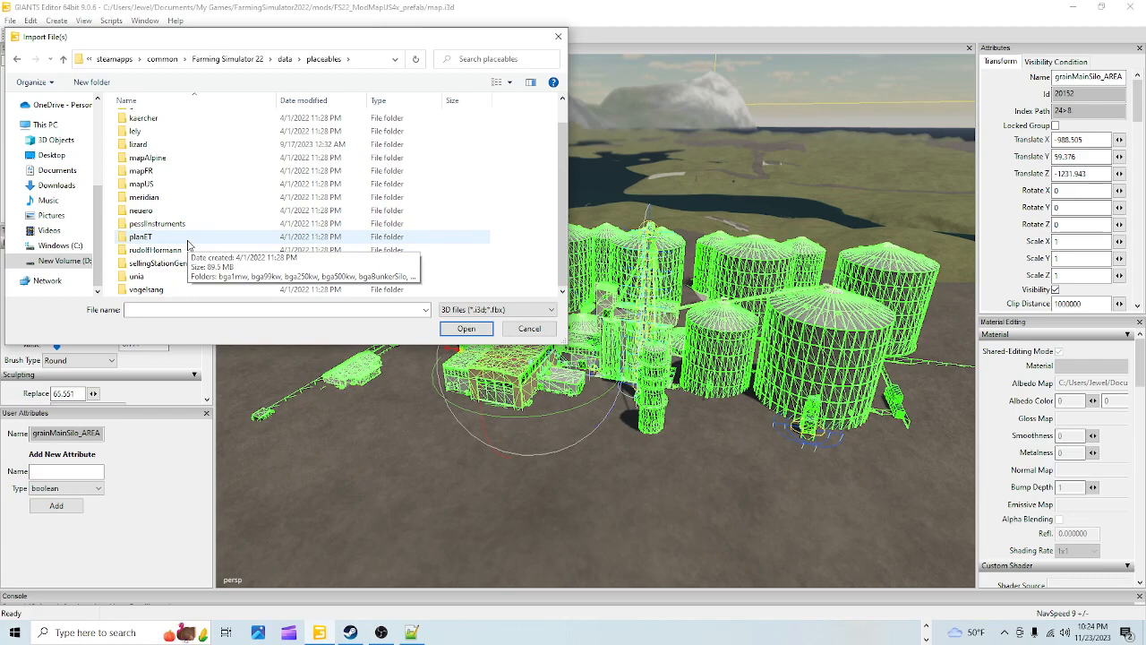
{"action": "double_click", "coordinate": [186, 240]}
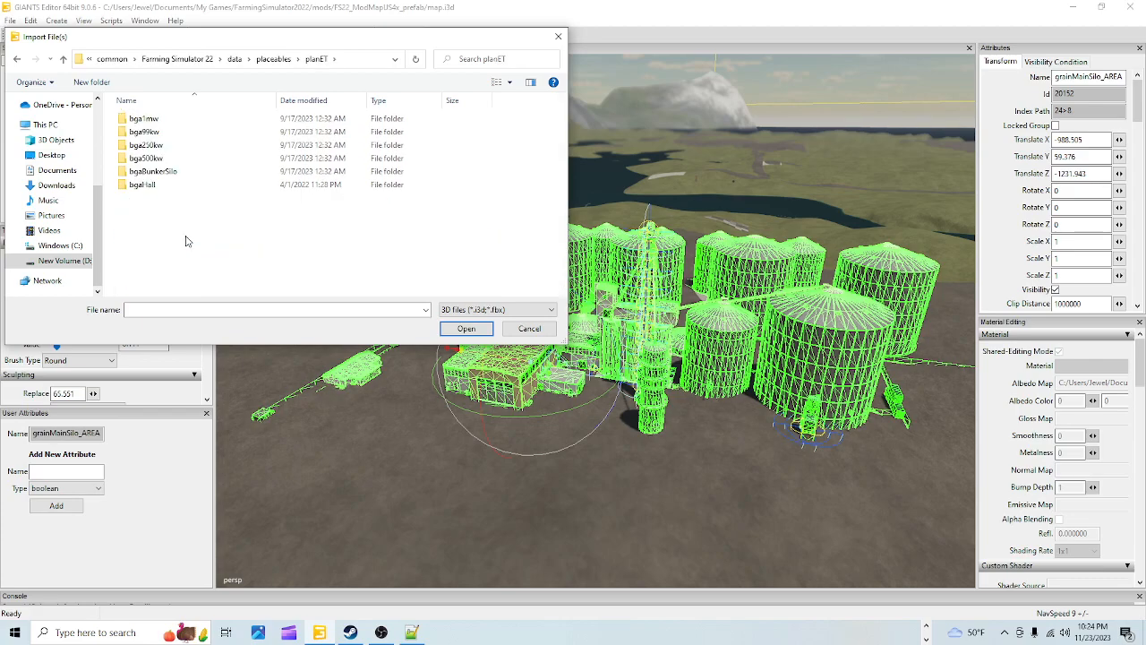
{"action": "left_click", "coordinate": [273, 59]}
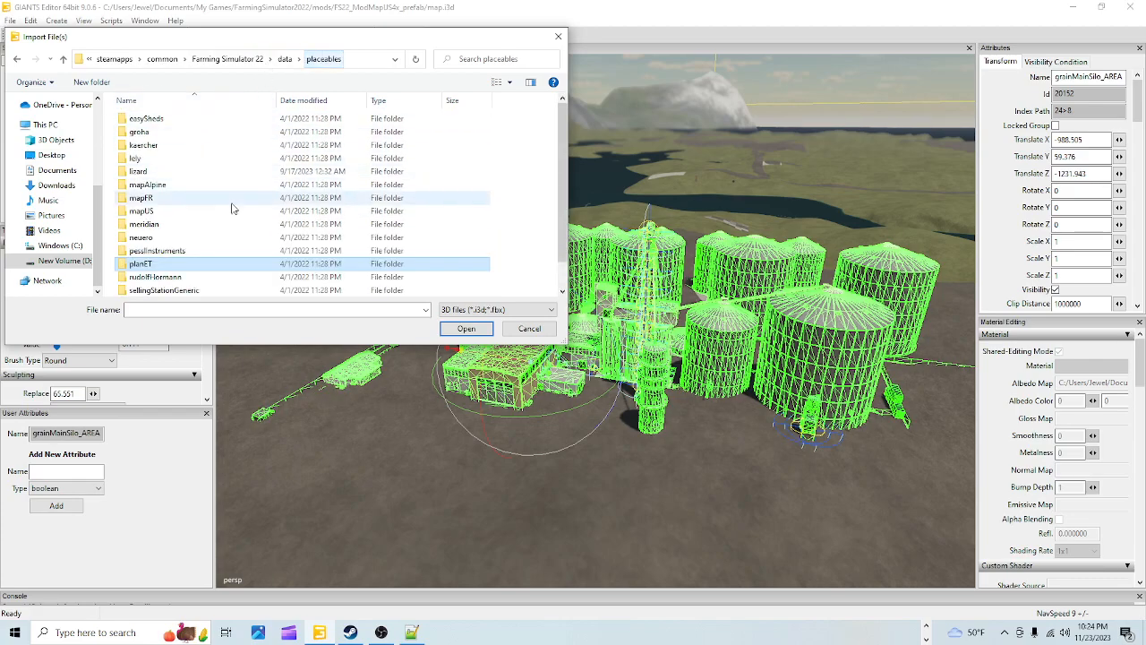
{"action": "double_click", "coordinate": [204, 251]}
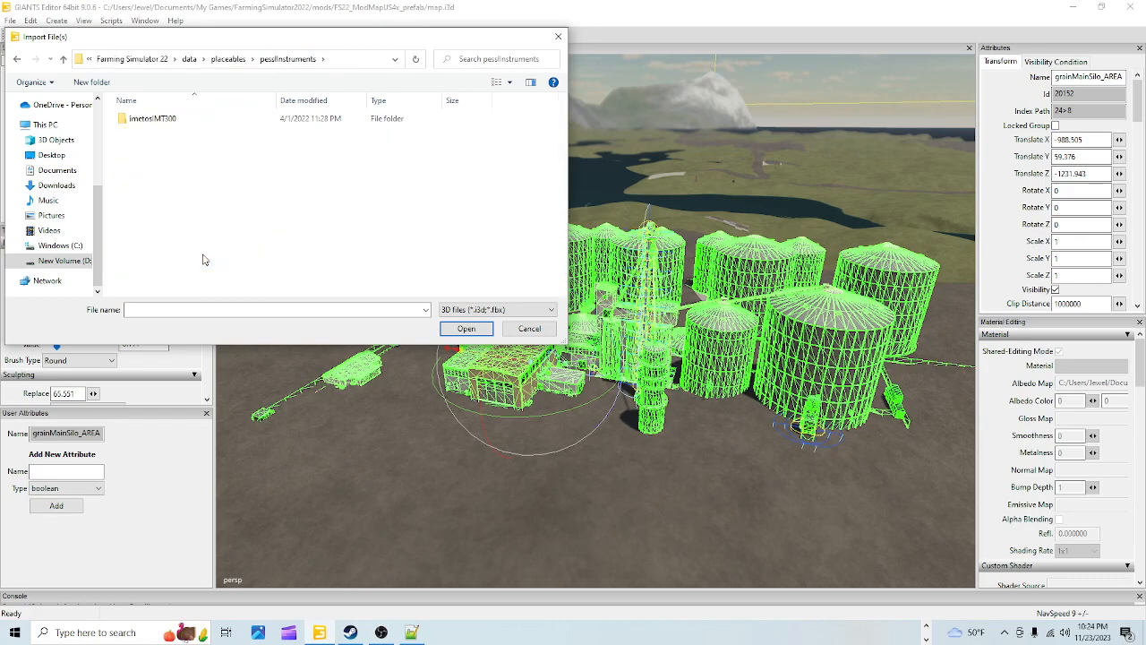
{"action": "double_click", "coordinate": [205, 122]}
{"action": "left_click", "coordinate": [202, 58]}
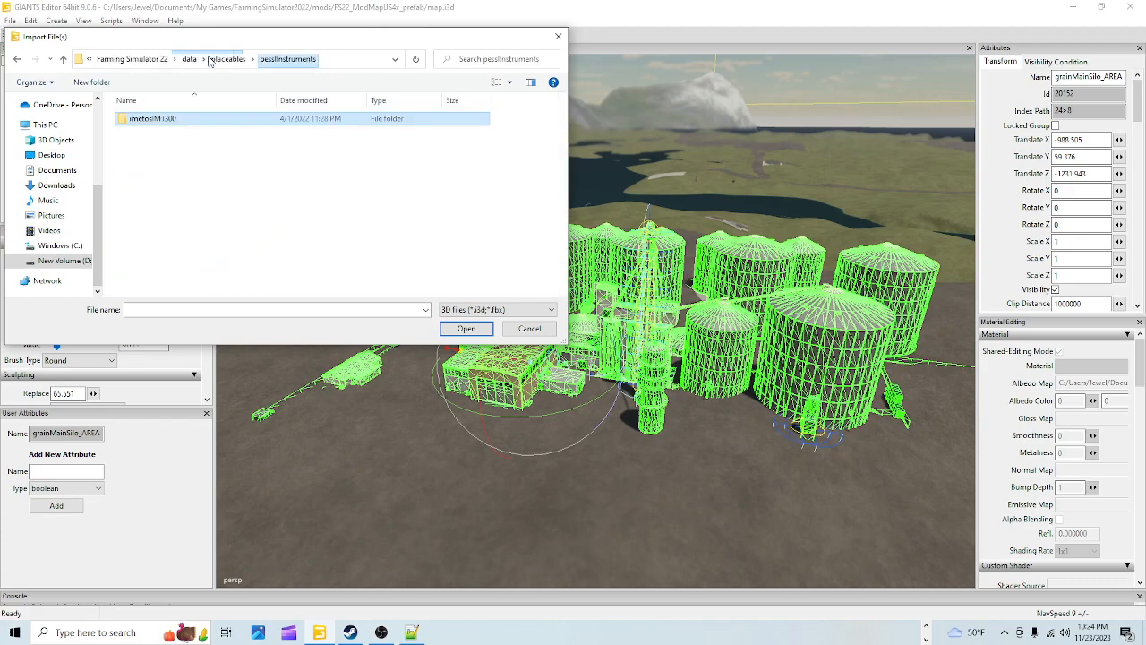
{"action": "left_click", "coordinate": [224, 58]}
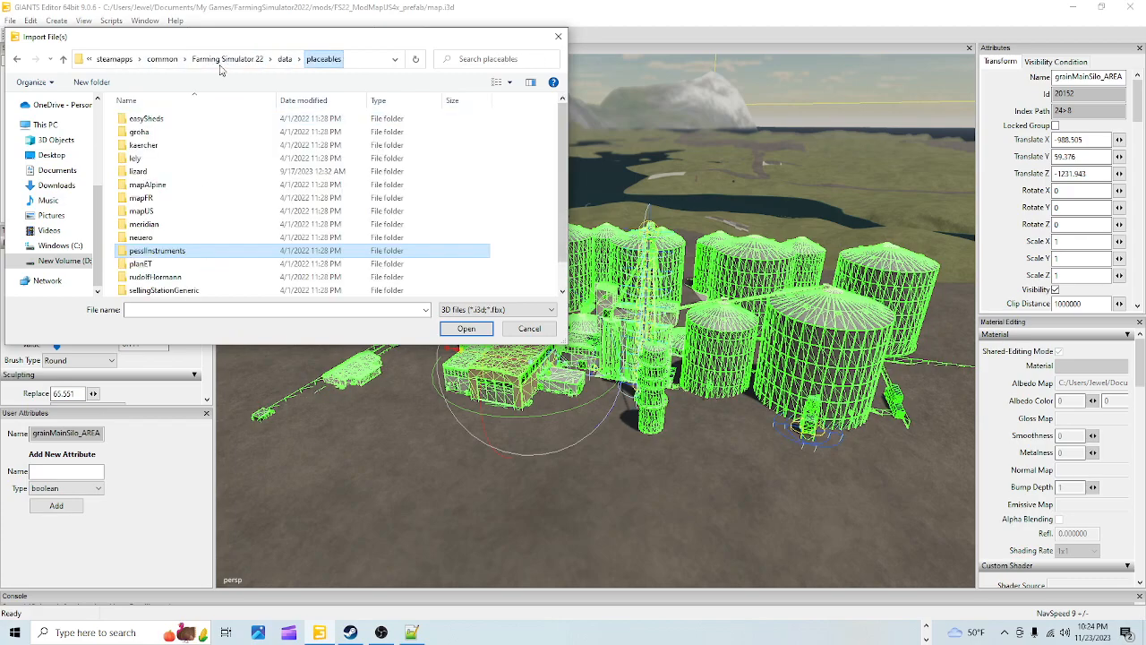
{"action": "double_click", "coordinate": [190, 223]}
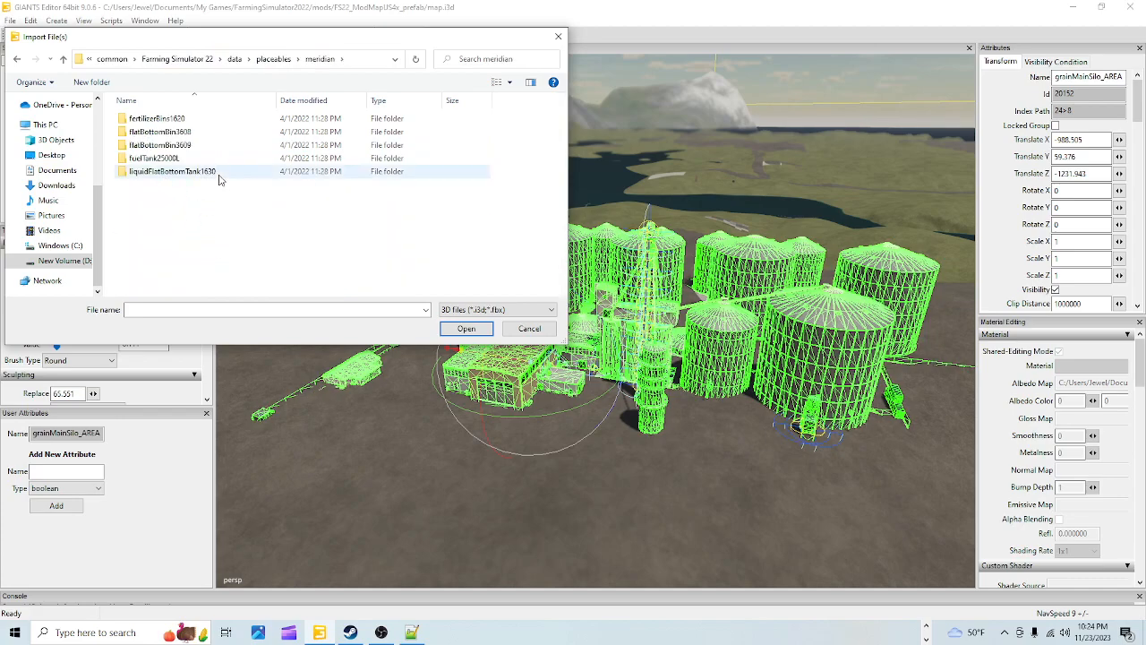
{"action": "left_click", "coordinate": [273, 58]}
Check the unia/farma/farma500 placeable folder and abandon the file import.
{"action": "scroll", "coordinate": [240, 222], "scroll_direction": "down", "scroll_amount": 1}
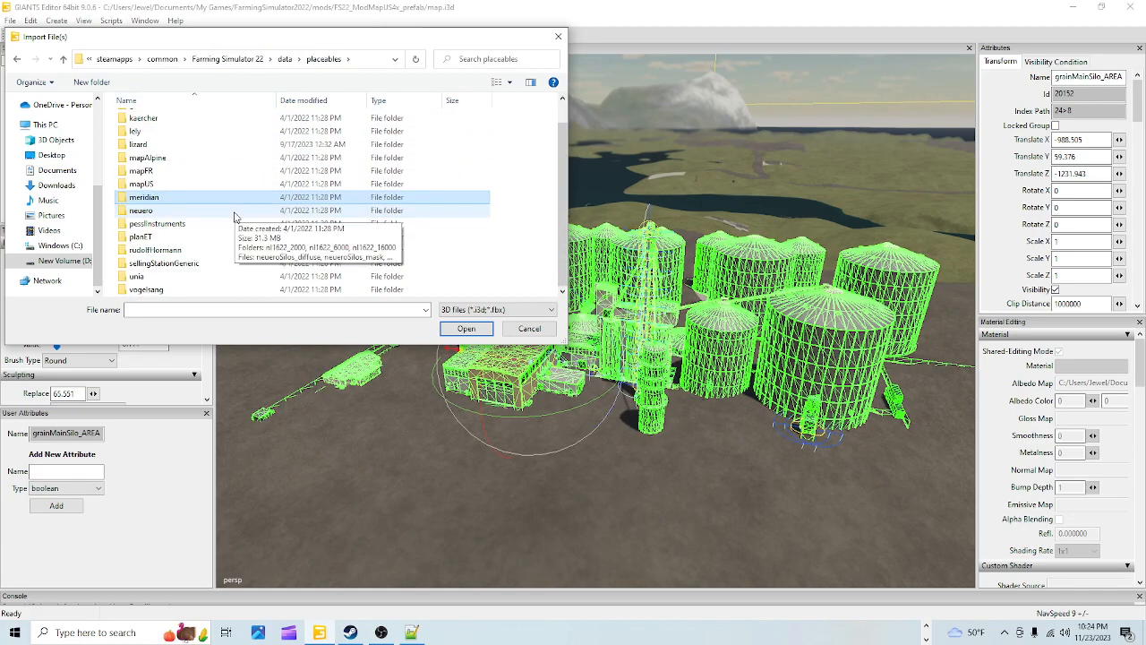
{"action": "double_click", "coordinate": [213, 281]}
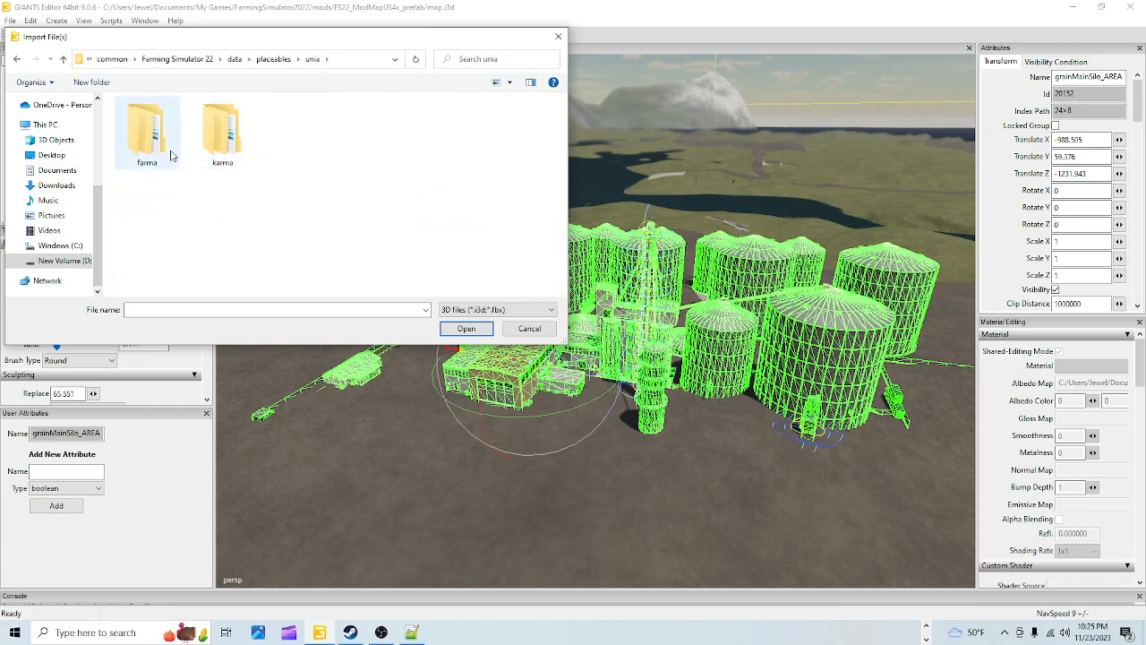
{"action": "double_click", "coordinate": [146, 134]}
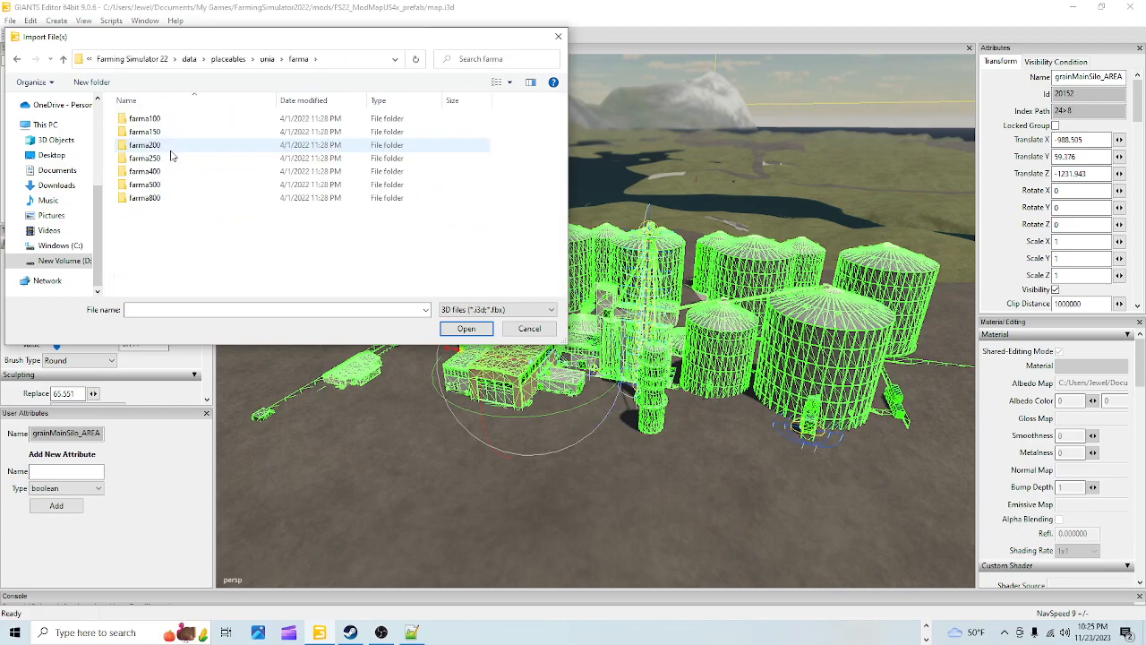
{"action": "double_click", "coordinate": [170, 185]}
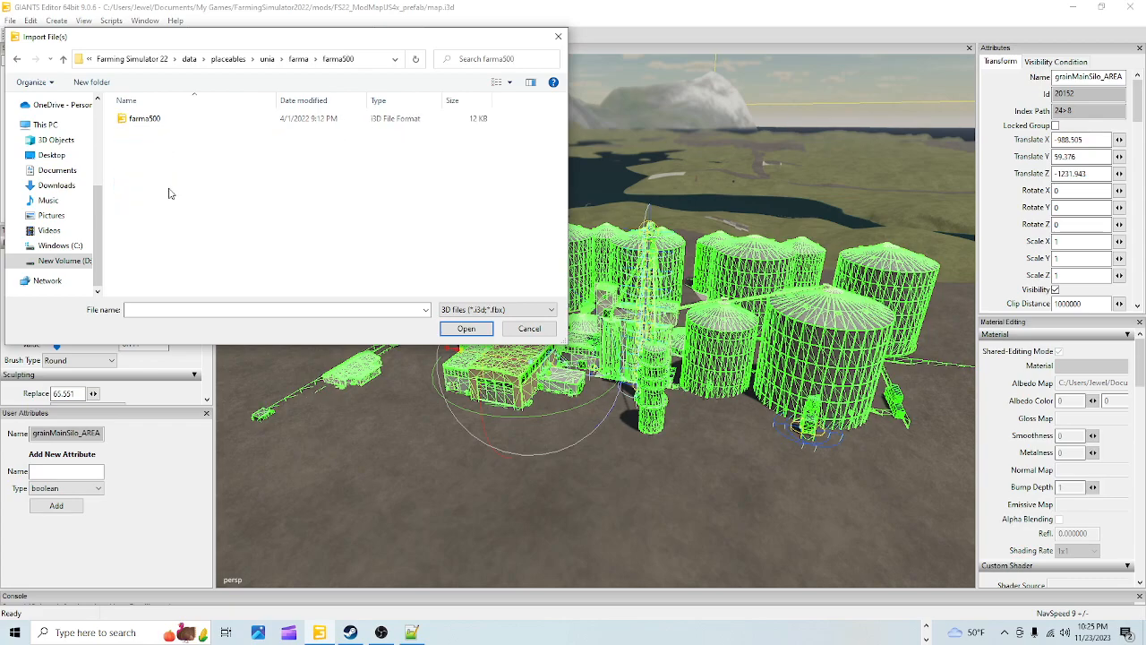
{"action": "left_click", "coordinate": [229, 60]}
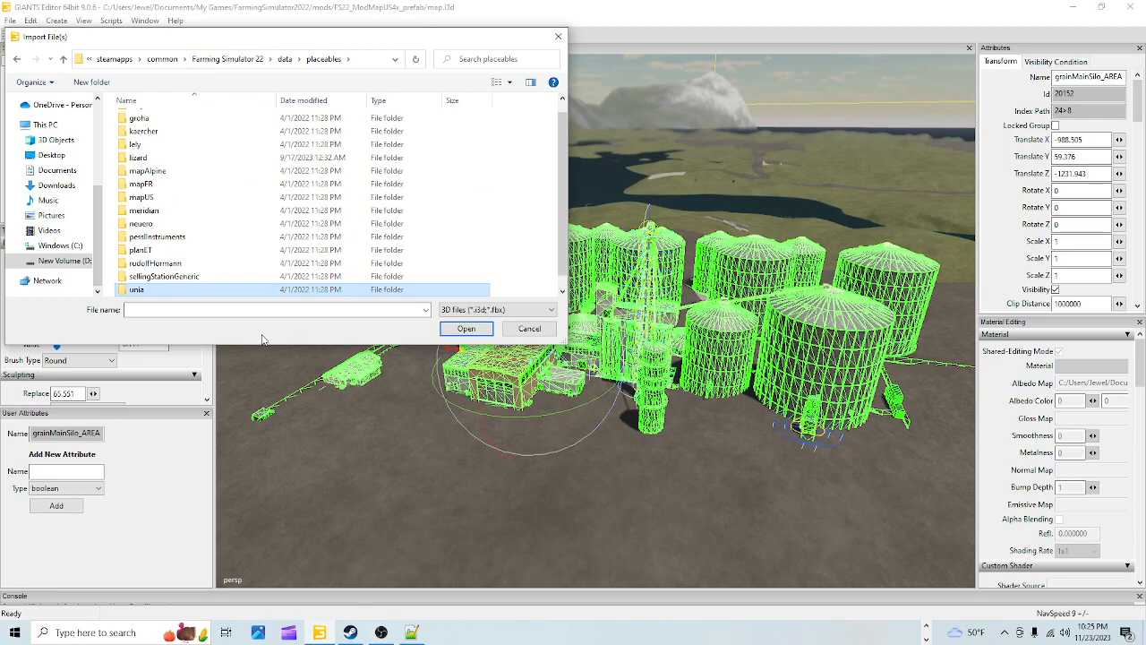
{"action": "left_click", "coordinate": [530, 329]}
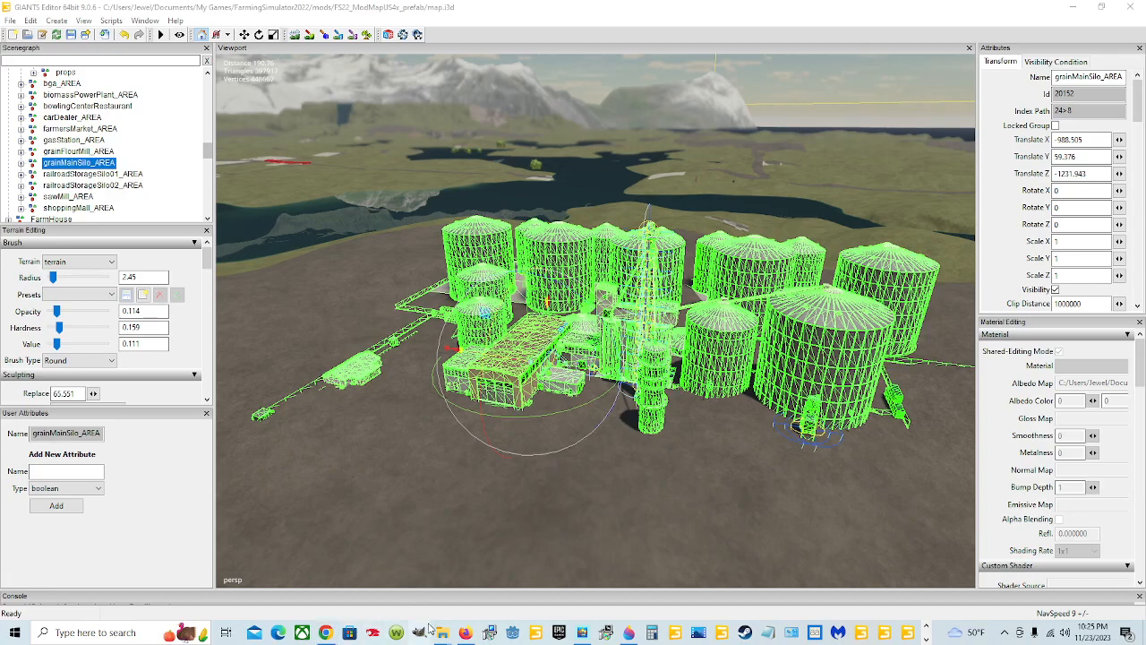
Switch to the File Explorer window of FS22_ModMapUS4x_prefab and go to drive D:.
{"action": "mouse_move", "coordinate": [441, 632]}
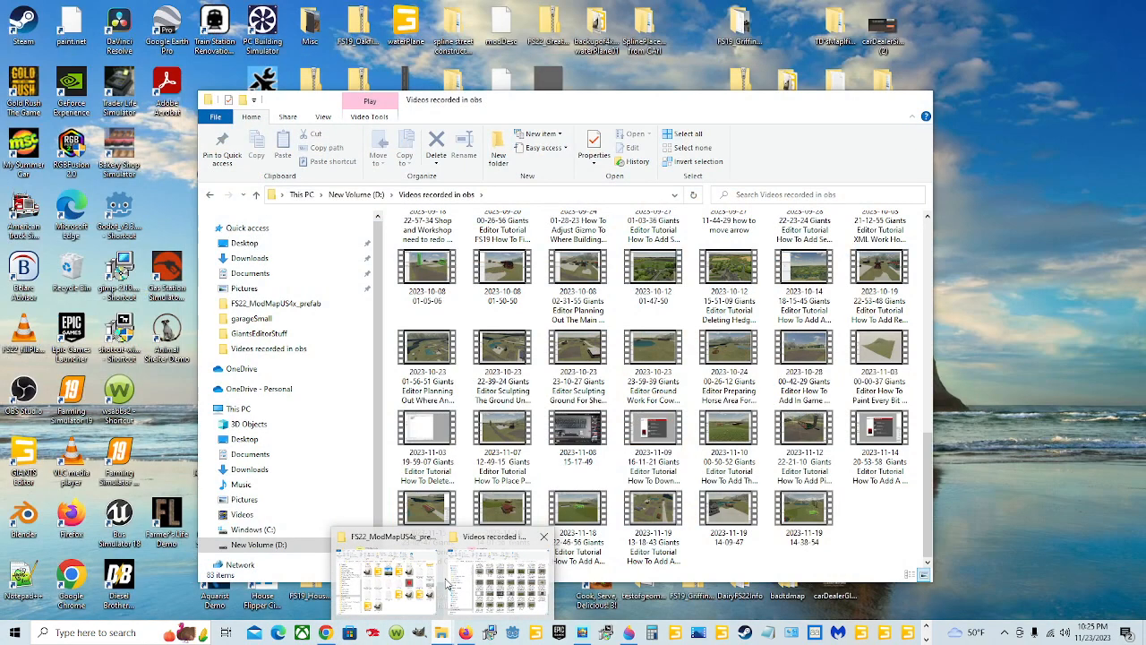
{"action": "left_click", "coordinate": [394, 569]}
{"action": "scroll", "coordinate": [315, 495], "scroll_direction": "down", "scroll_amount": 4}
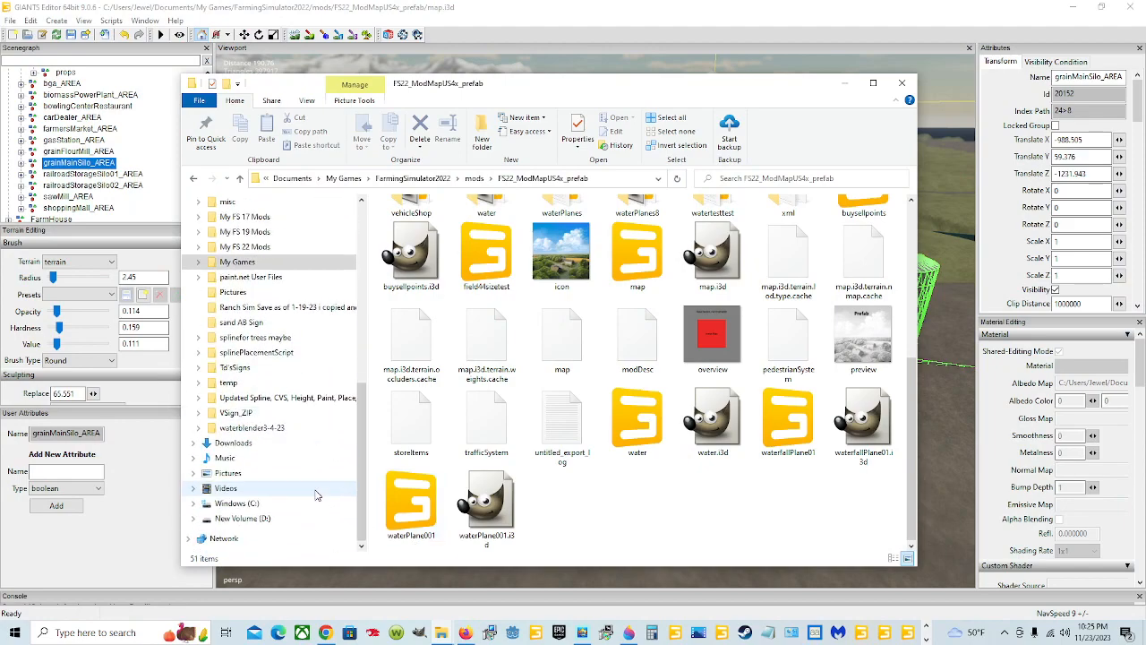
{"action": "left_click", "coordinate": [305, 518]}
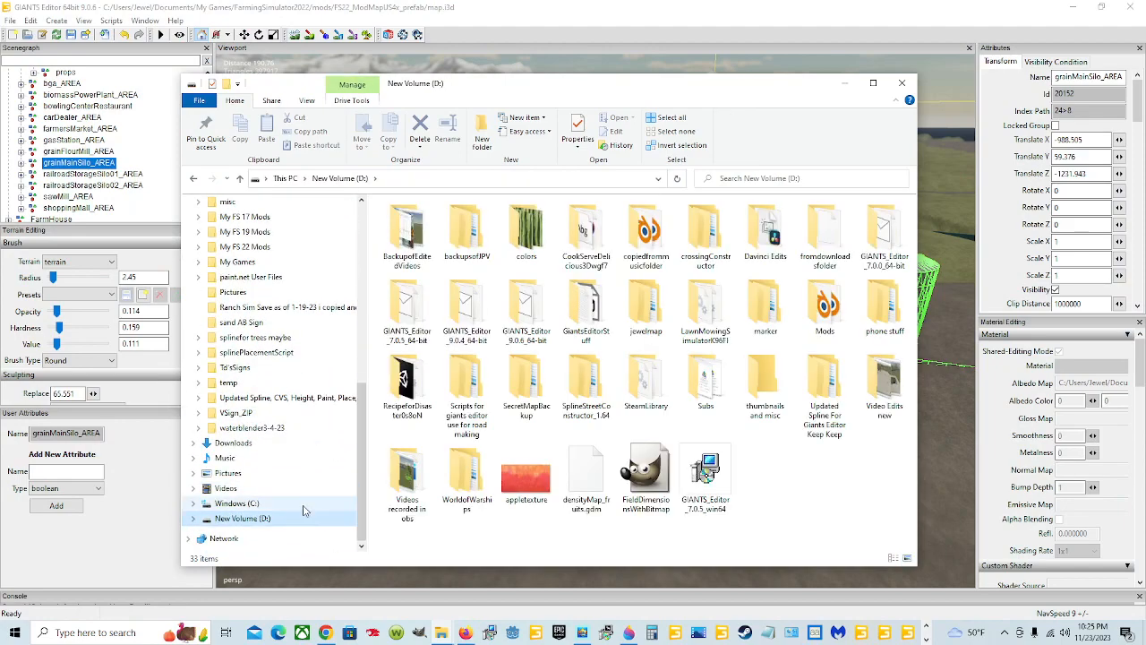
{"action": "left_click", "coordinate": [304, 504]}
{"action": "left_click", "coordinate": [303, 520]}
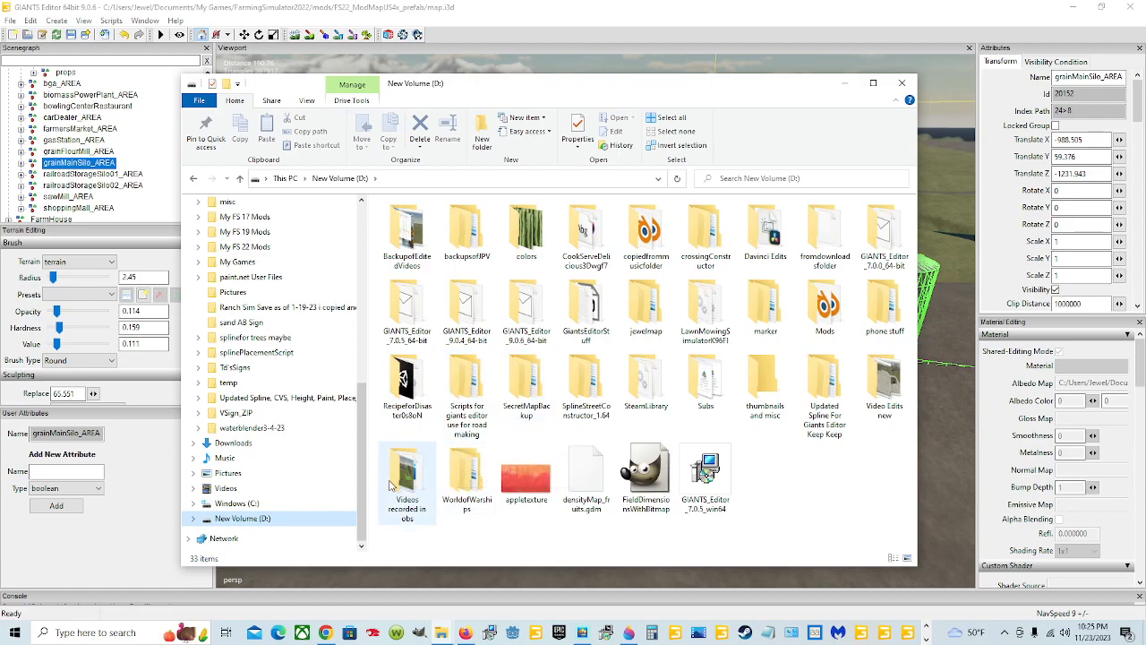
Browse to the SteamLibrary/steamapps/common/Farming Simulator 22/data folder.
{"action": "double_click", "coordinate": [644, 383]}
{"action": "double_click", "coordinate": [463, 223]}
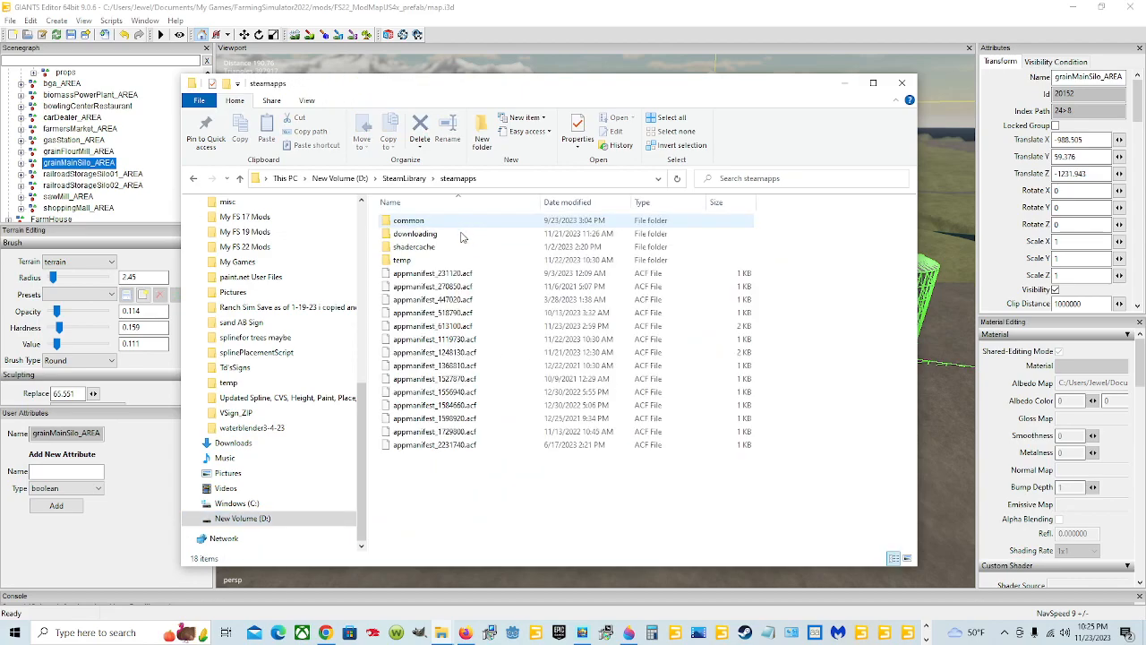
{"action": "left_click", "coordinate": [467, 222]}
{"action": "double_click", "coordinate": [467, 223]}
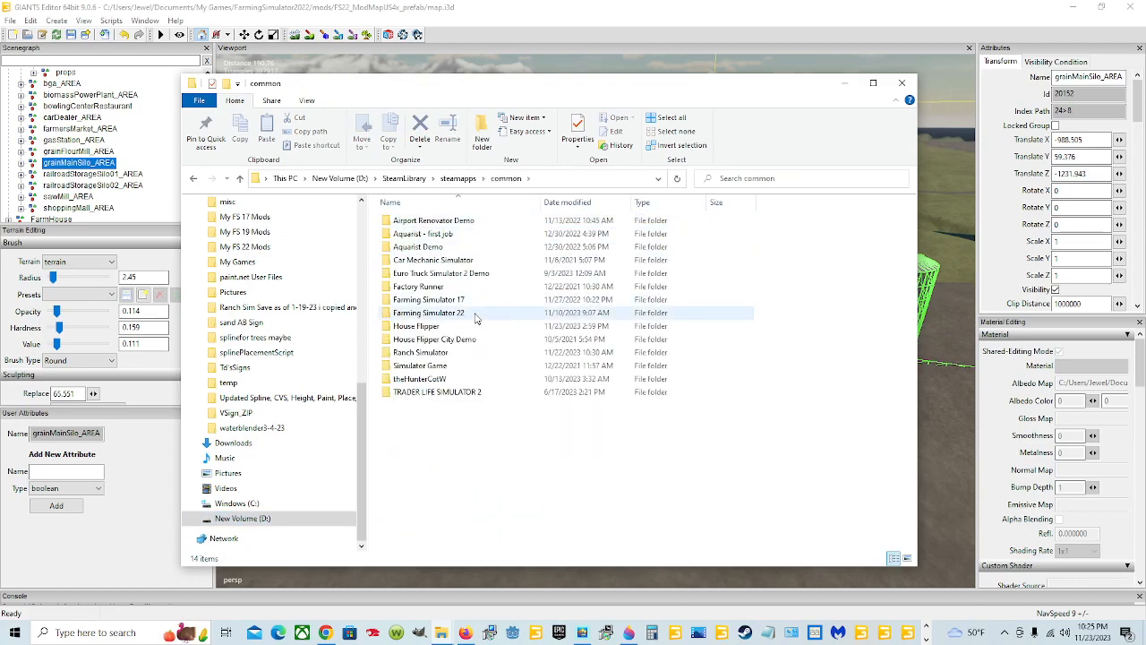
{"action": "double_click", "coordinate": [476, 314]}
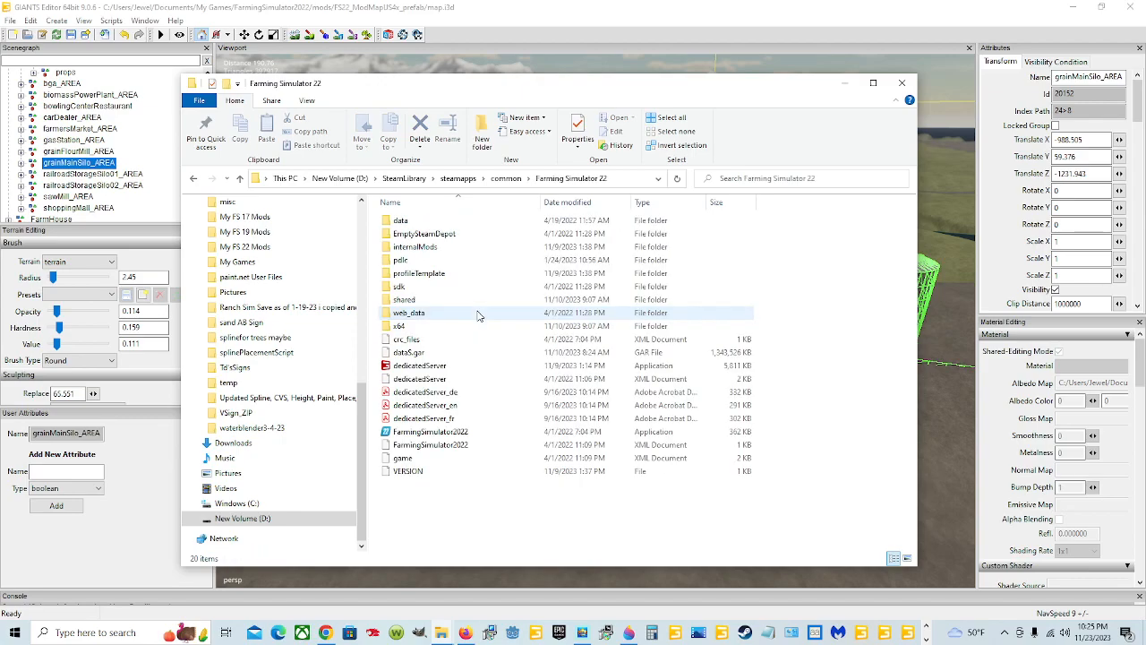
{"action": "double_click", "coordinate": [438, 221]}
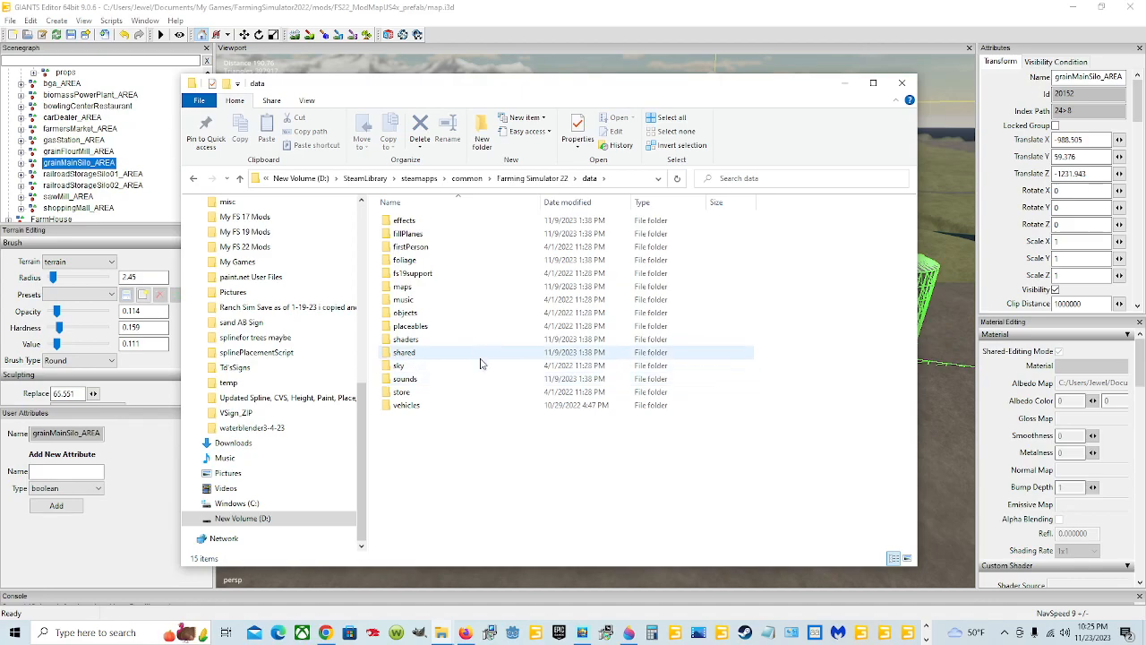
Open the base-game map i3D file from maps/mapUS in GIANTS Editor version 9.0.6.
{"action": "left_click", "coordinate": [462, 299]}
{"action": "double_click", "coordinate": [463, 288]}
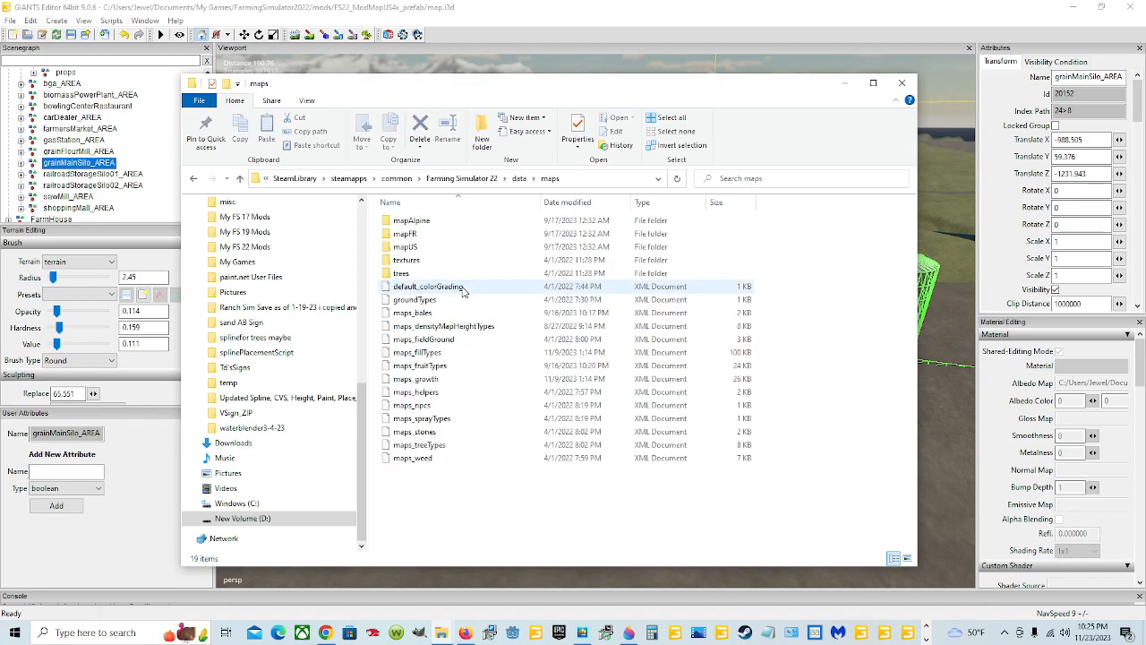
{"action": "double_click", "coordinate": [405, 247]}
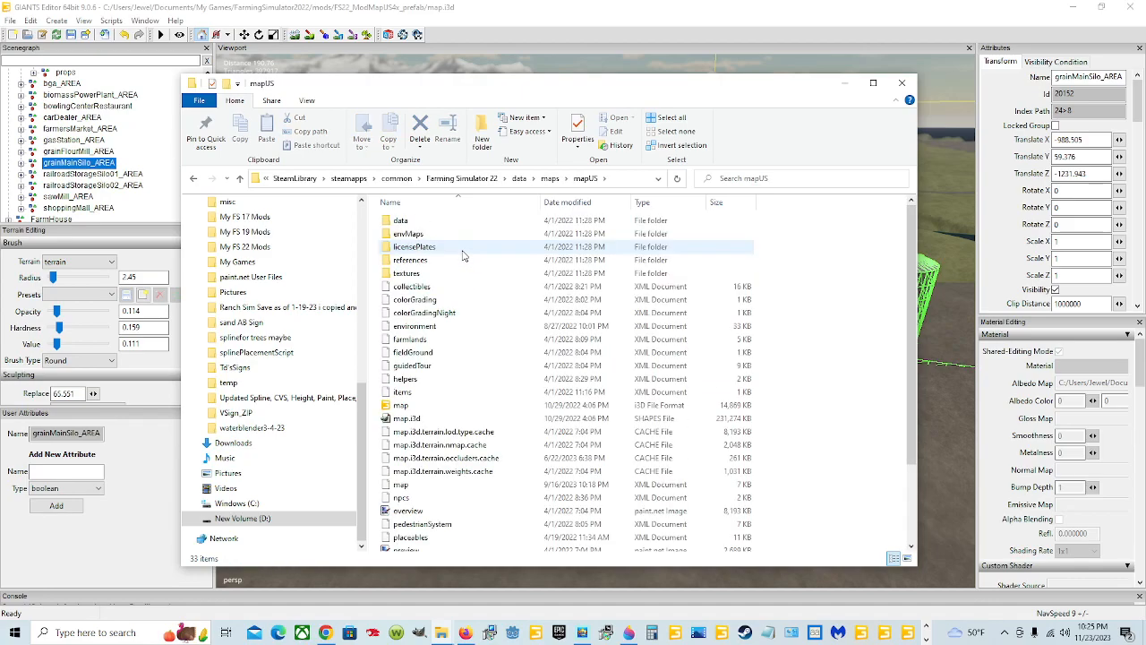
{"action": "double_click", "coordinate": [502, 405]}
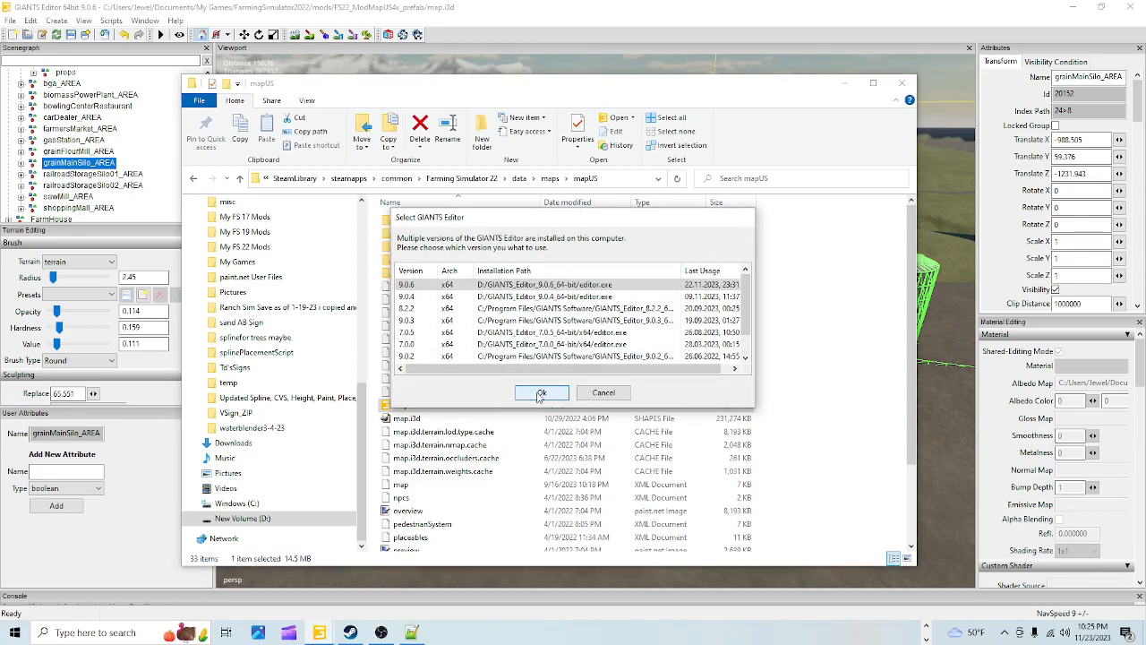
{"action": "left_click", "coordinate": [540, 393]}
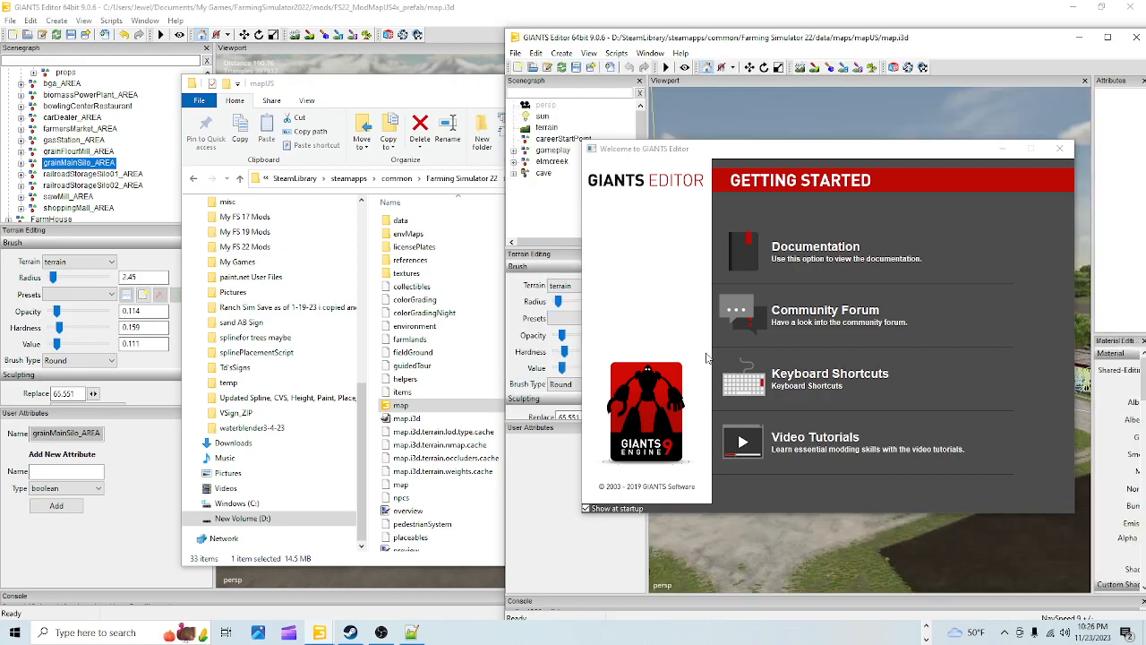
Dismiss the welcome screen and enlarge the mapUS editor window together with its Attributes and Scenegraph panes.
{"action": "left_click", "coordinate": [1055, 151]}
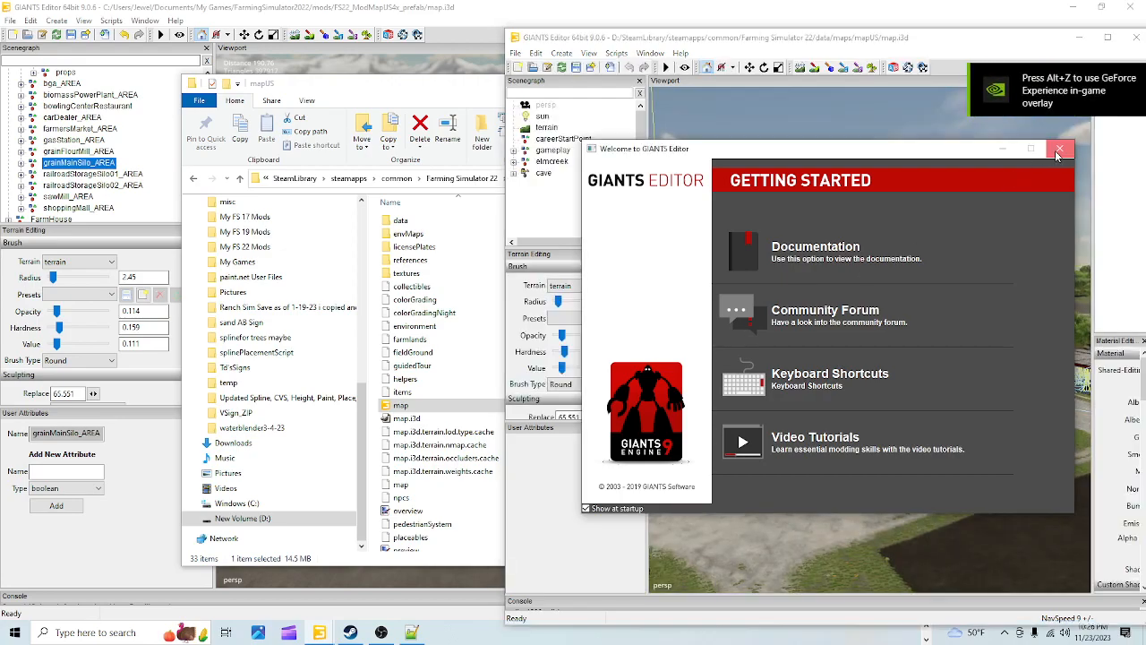
{"action": "left_click", "coordinate": [1104, 39]}
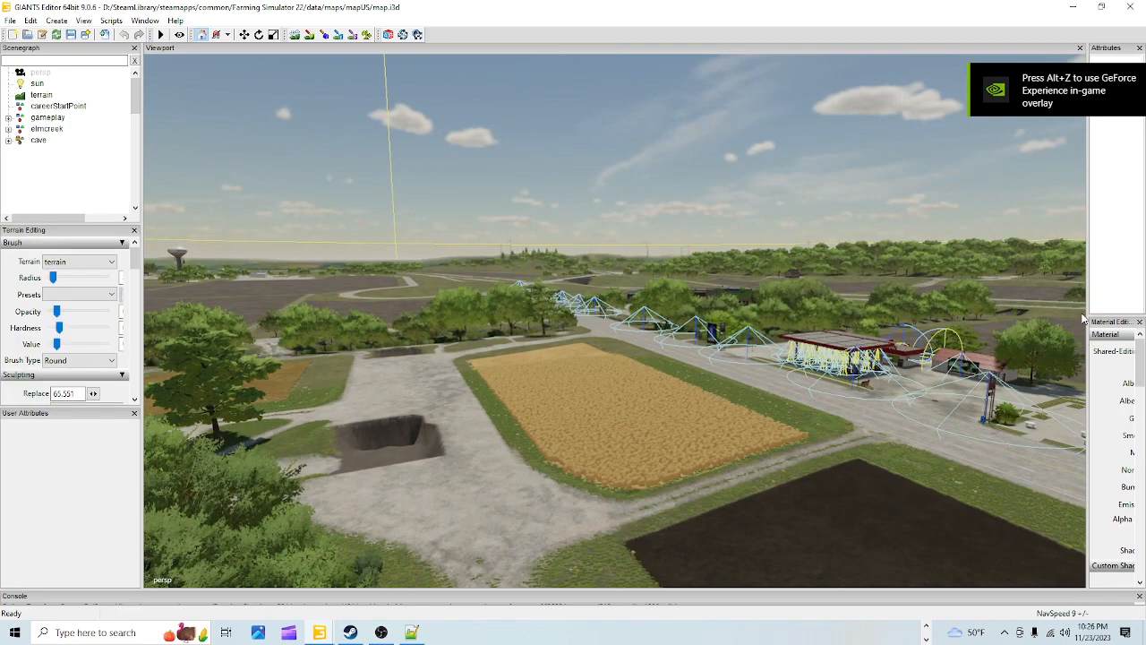
{"action": "left_click_drag", "start_coordinate": [1083, 282], "coordinate": [959, 287]}
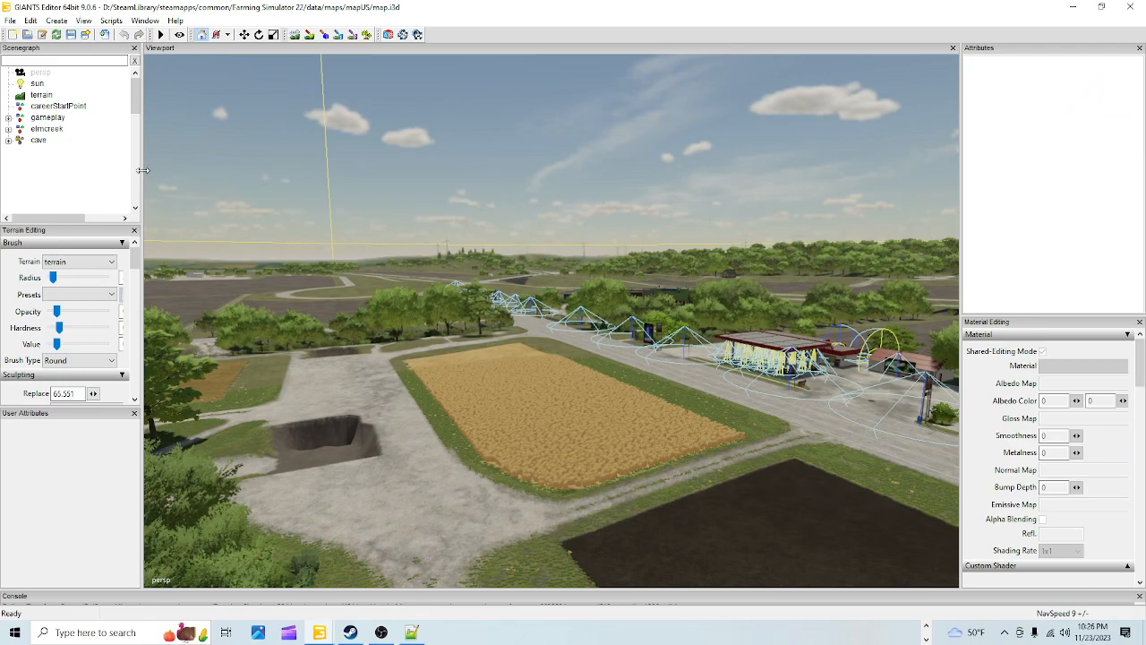
{"action": "left_click_drag", "start_coordinate": [143, 170], "coordinate": [176, 167]}
{"action": "left_click", "coordinate": [144, 20]}
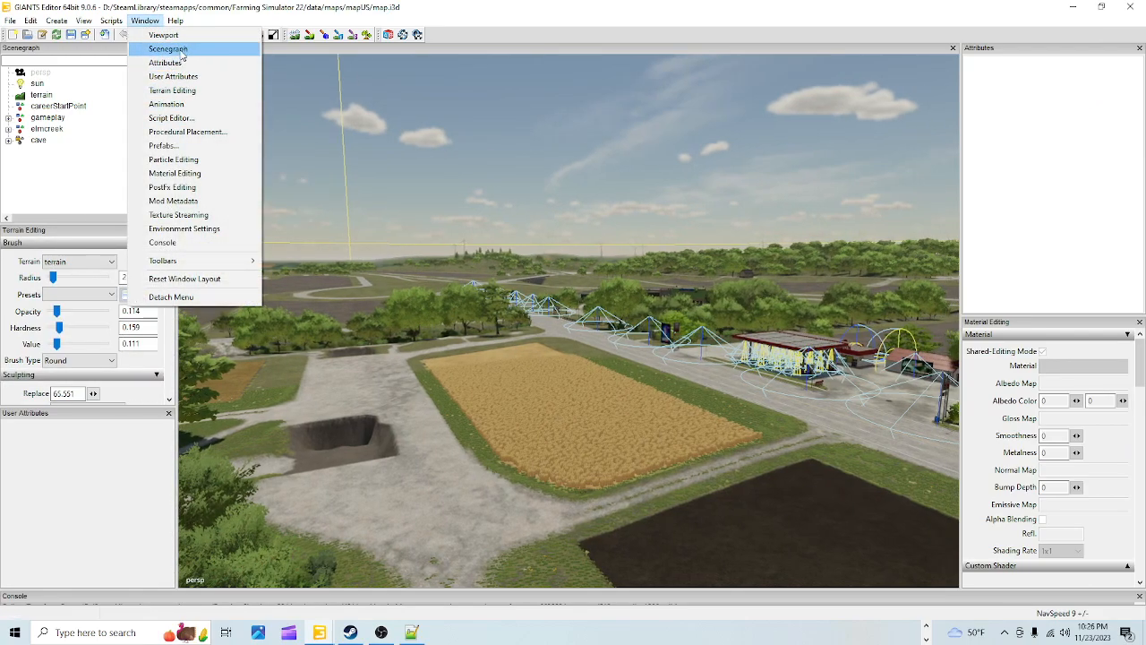
{"action": "left_click", "coordinate": [45, 162]}
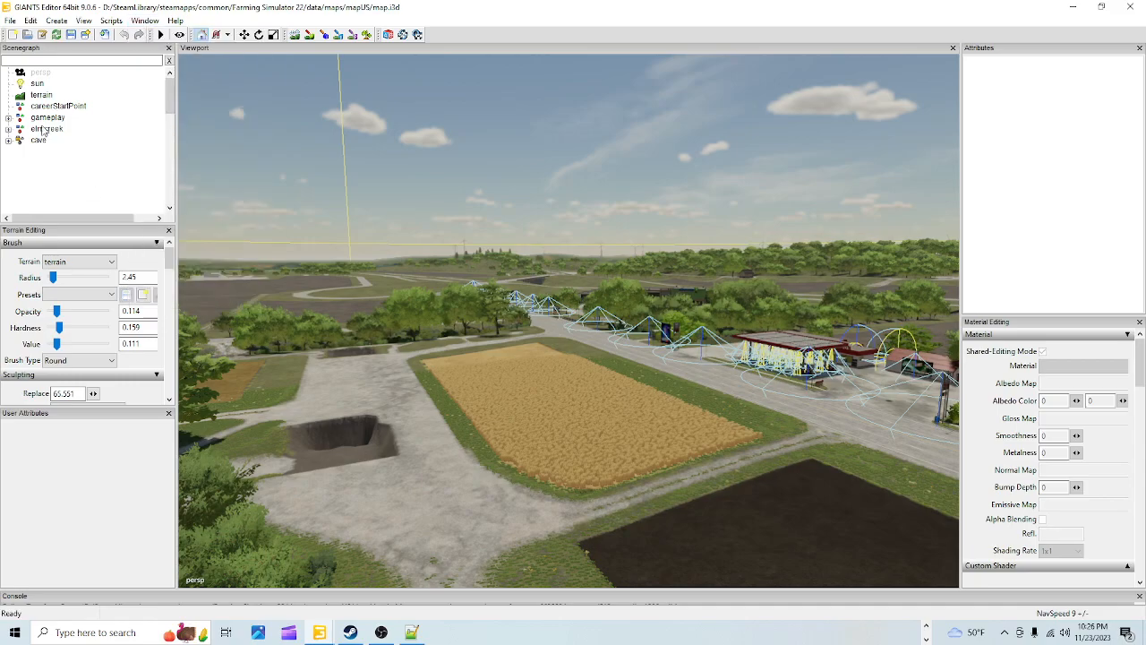
Find the grain silo complex on the mapUS terrain and select its whole grainMainSilo_AREA group under buyAndSellPoints.
{"action": "right_click_drag", "start_coordinate": [515, 382], "coordinate": [278, 437]}
{"action": "left_click_drag", "start_coordinate": [277, 437], "coordinate": [175, 448], "text": "alt"}
{"action": "left_click_drag", "start_coordinate": [522, 407], "coordinate": [719, 391], "text": "alt"}
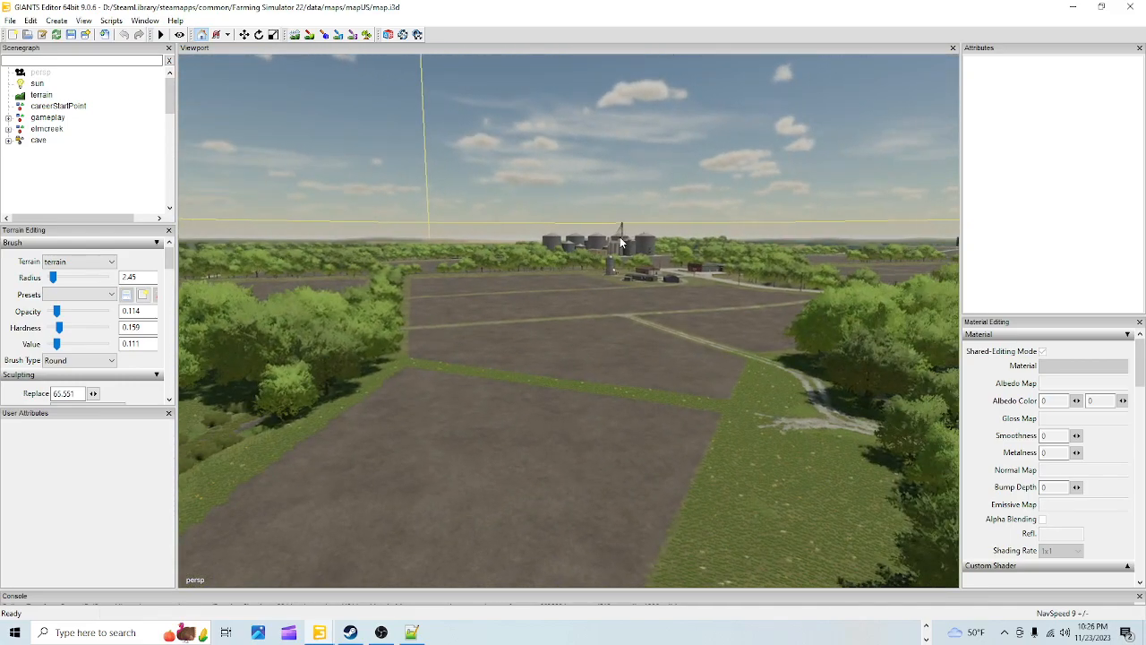
{"action": "left_click", "coordinate": [594, 238]}
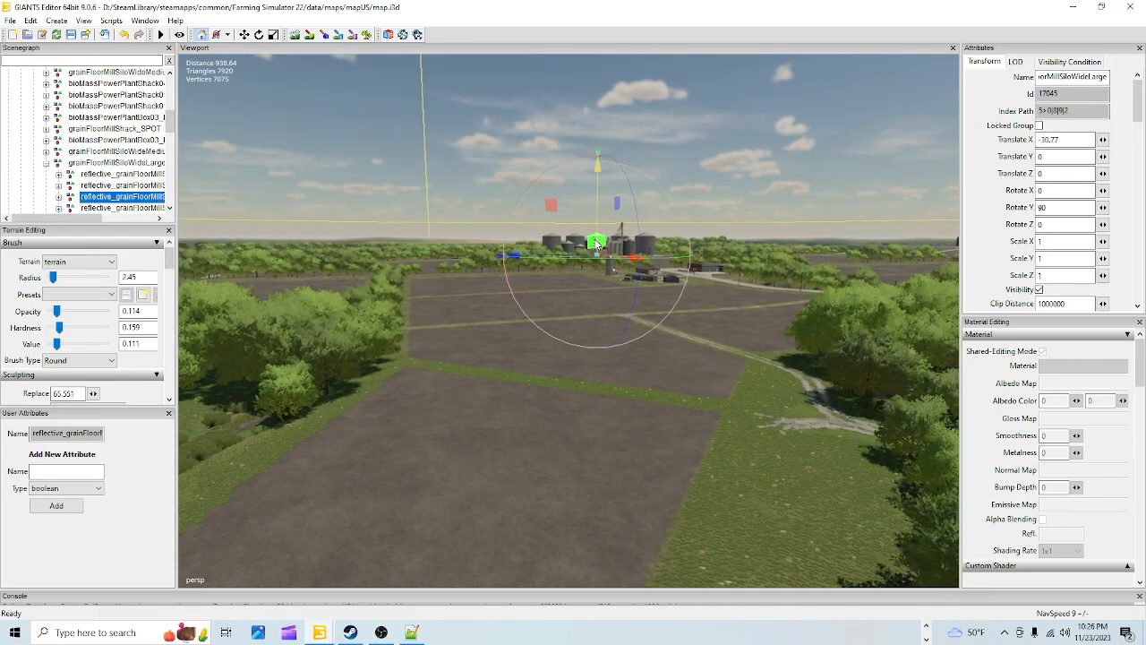
{"action": "scroll", "coordinate": [89, 183], "scroll_direction": "up", "scroll_amount": 1}
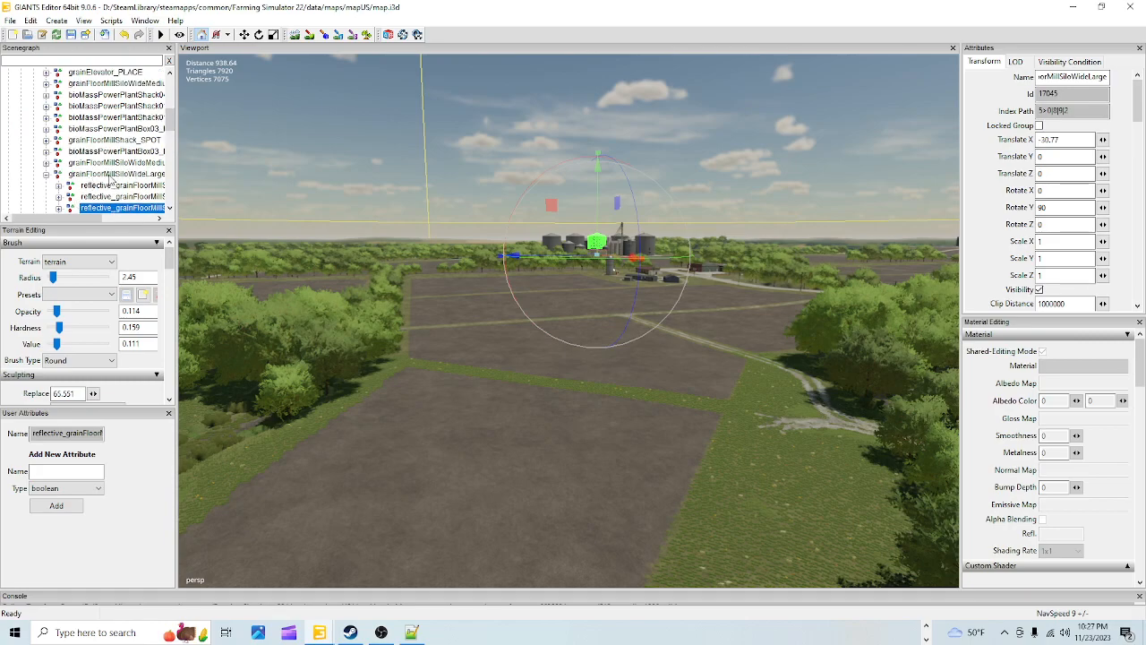
{"action": "scroll", "coordinate": [111, 183], "scroll_direction": "up", "scroll_amount": 2}
{"action": "left_click", "coordinate": [95, 84]}
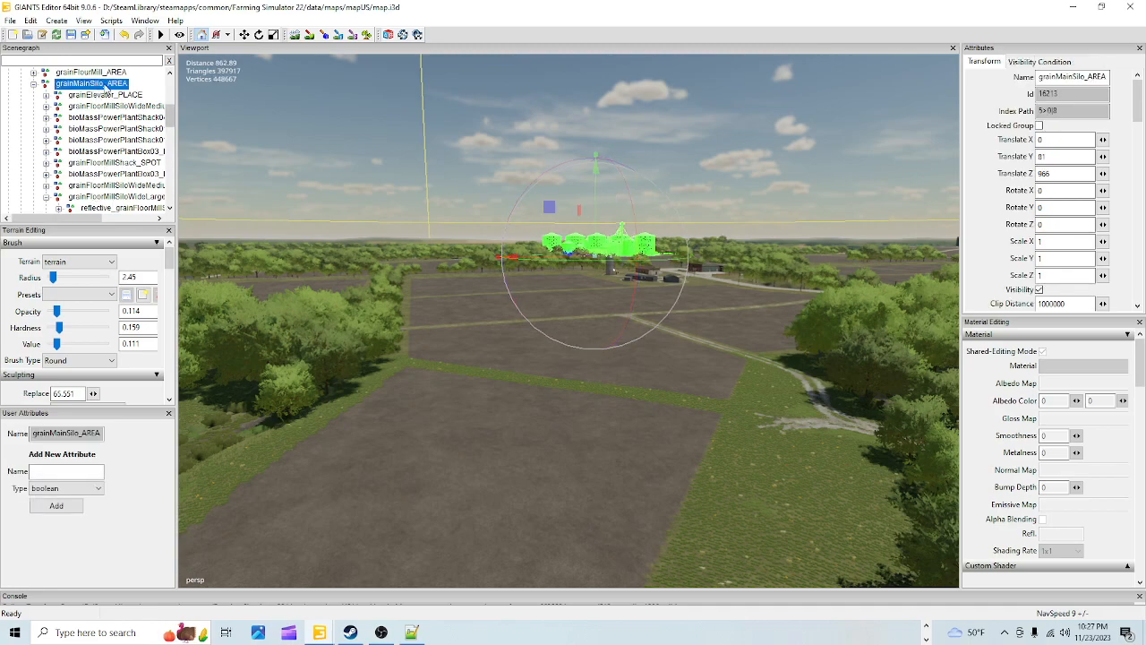
{"action": "scroll", "coordinate": [70, 134], "scroll_direction": "up", "scroll_amount": 2}
{"action": "scroll", "coordinate": [88, 145], "scroll_direction": "up", "scroll_amount": 2}
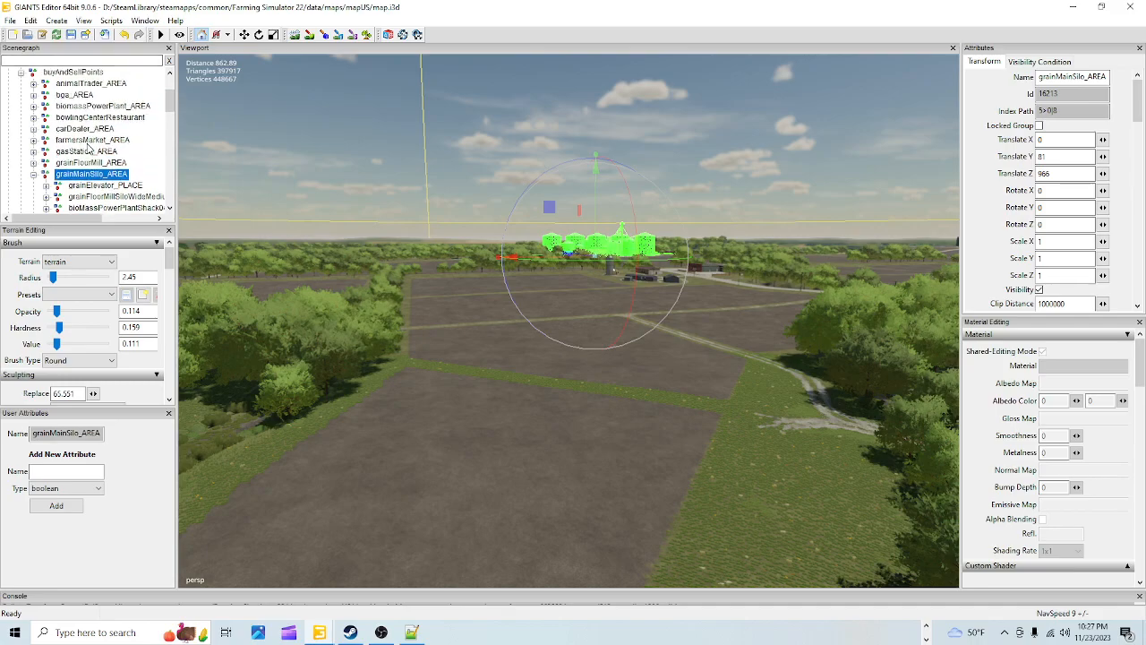
Select the parent buyAndSellPoints group and look over the surrounding mapUS terrain.
{"action": "left_click", "coordinate": [73, 72]}
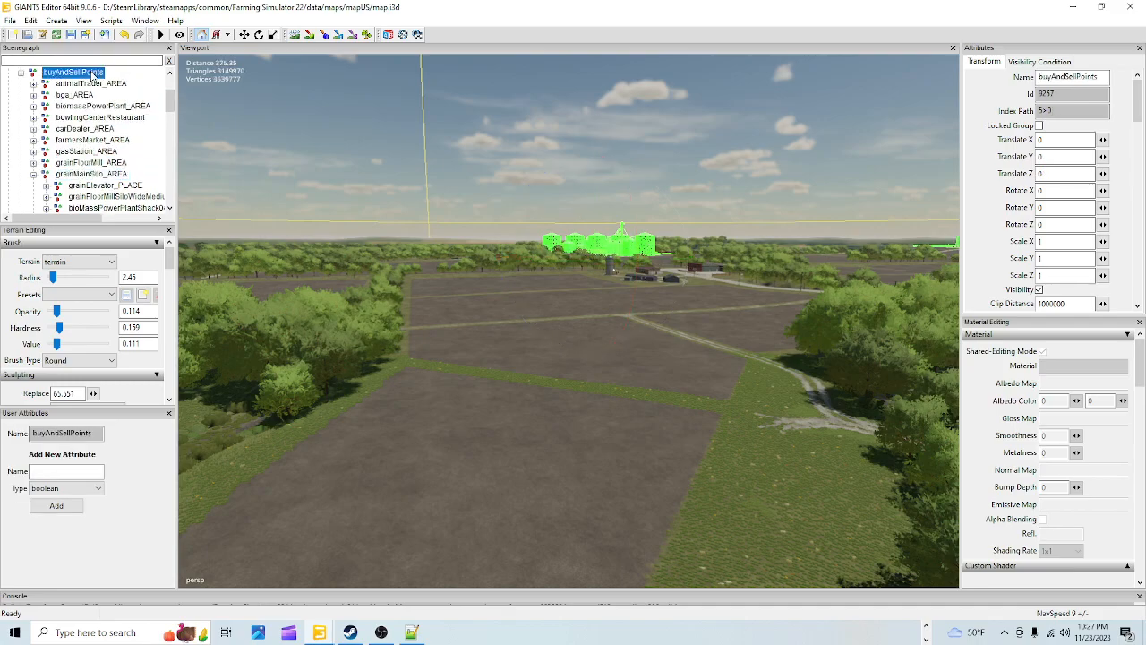
{"action": "key", "text": "f"}
{"action": "scroll", "coordinate": [394, 294], "scroll_direction": "down", "scroll_amount": 8}
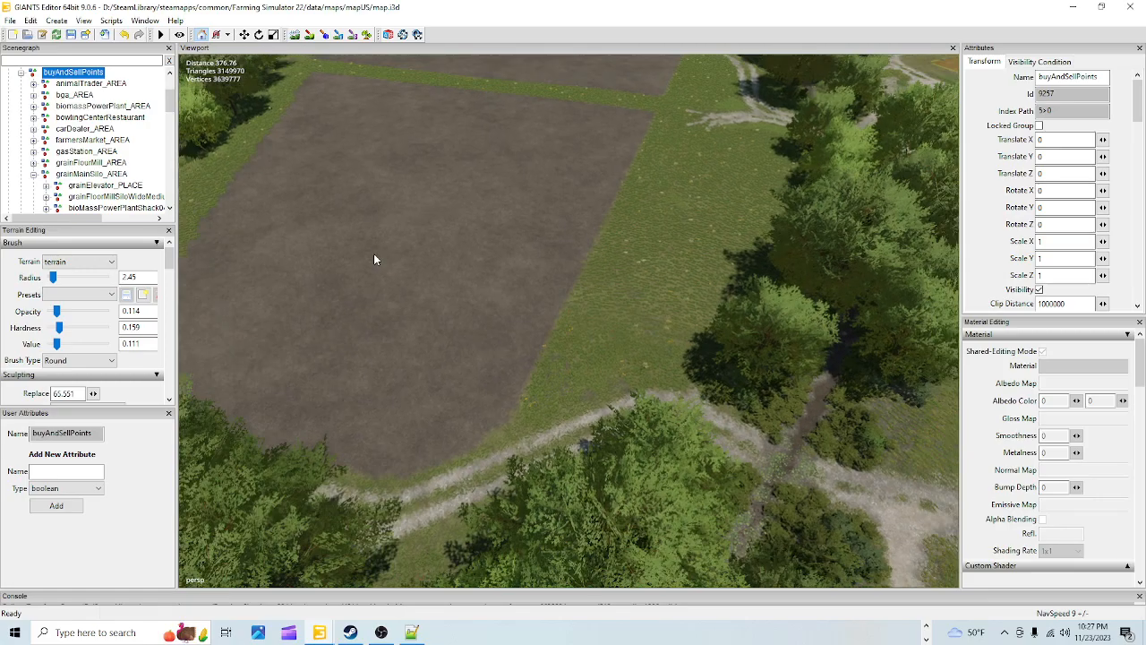
{"action": "left_click_drag", "start_coordinate": [451, 314], "coordinate": [423, 340], "text": "alt"}
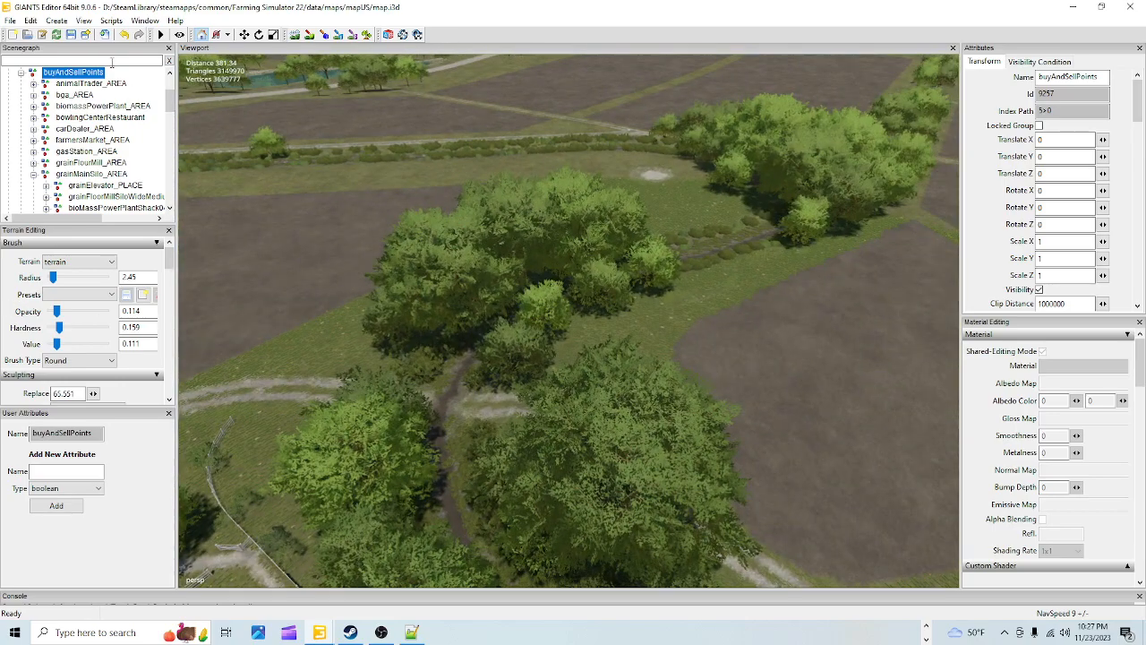
{"action": "left_click", "coordinate": [11, 21]}
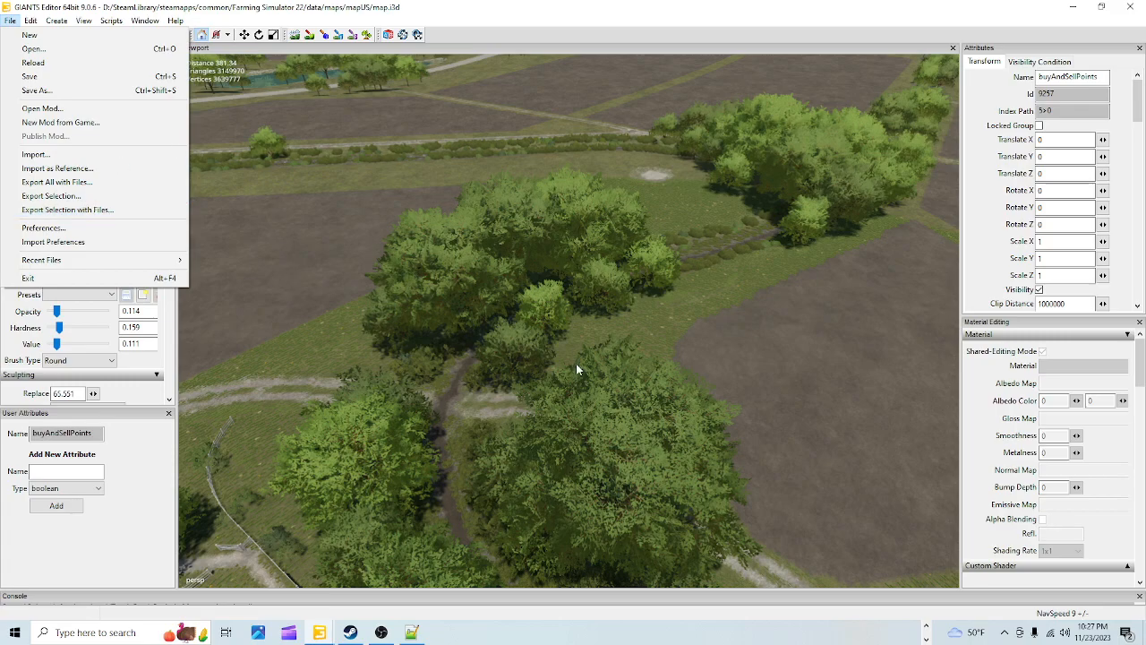
{"action": "left_click", "coordinate": [591, 14]}
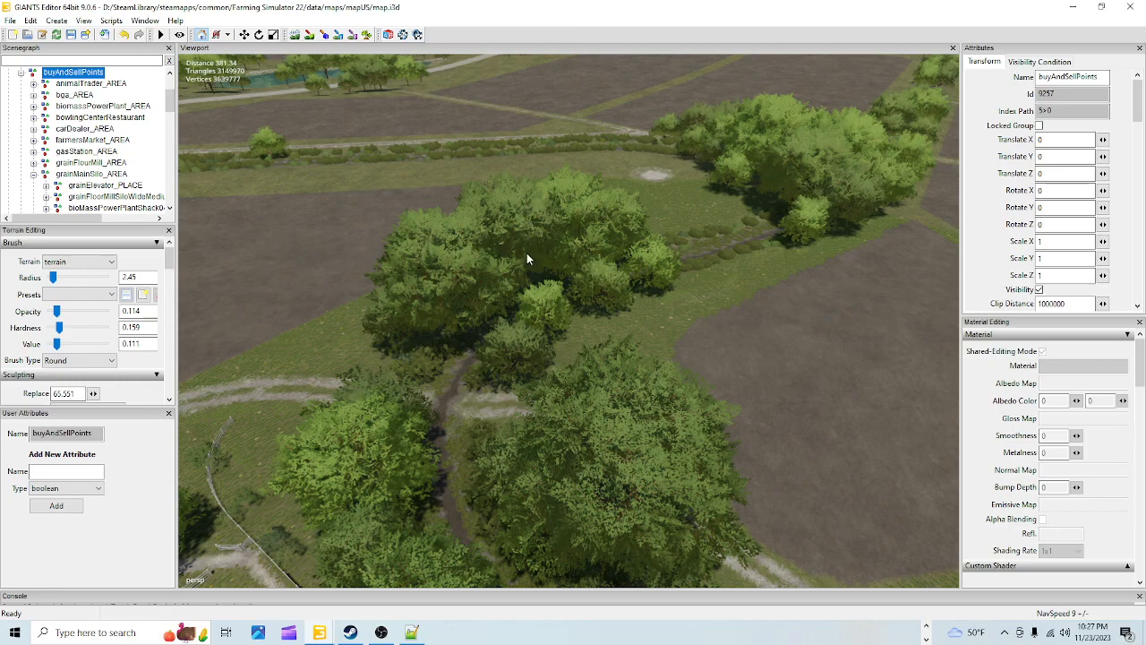
Reselect only the grainMainSilo_AREA group and collapse its child objects in the scenegraph.
{"action": "left_click", "coordinate": [115, 173]}
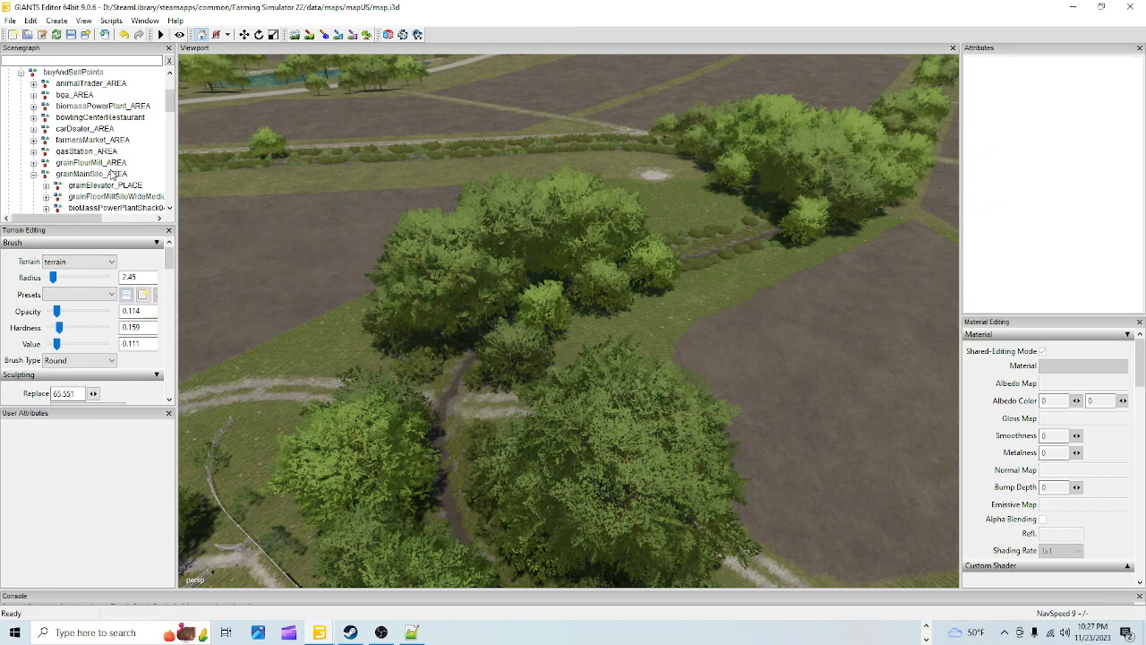
{"action": "left_click", "coordinate": [87, 120]}
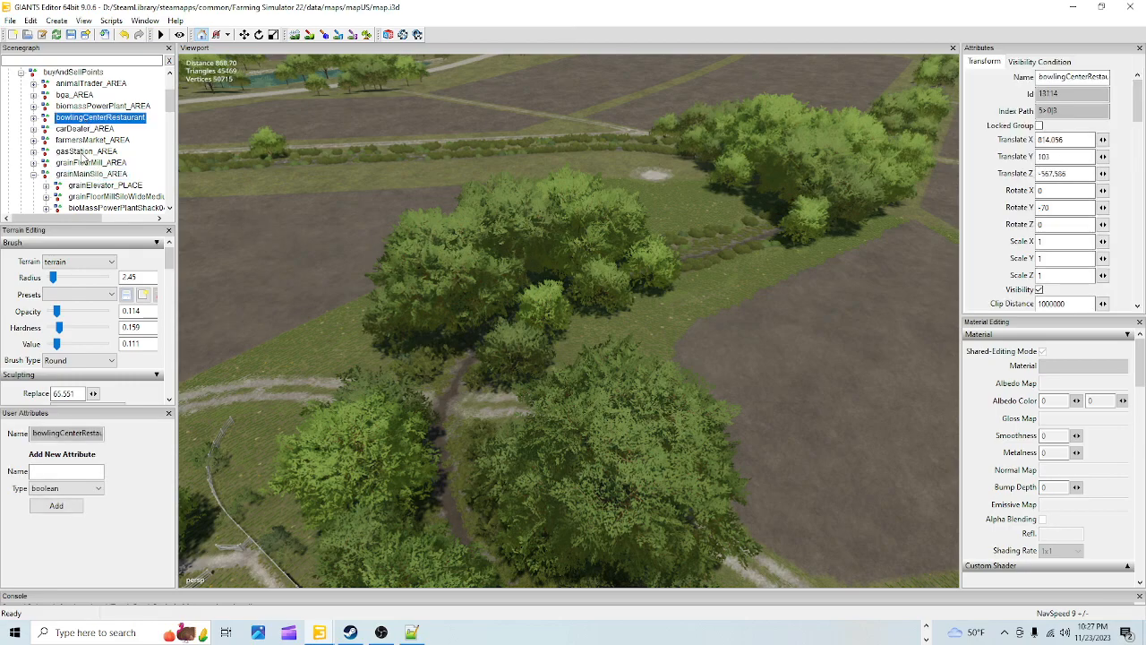
{"action": "left_click", "coordinate": [85, 176]}
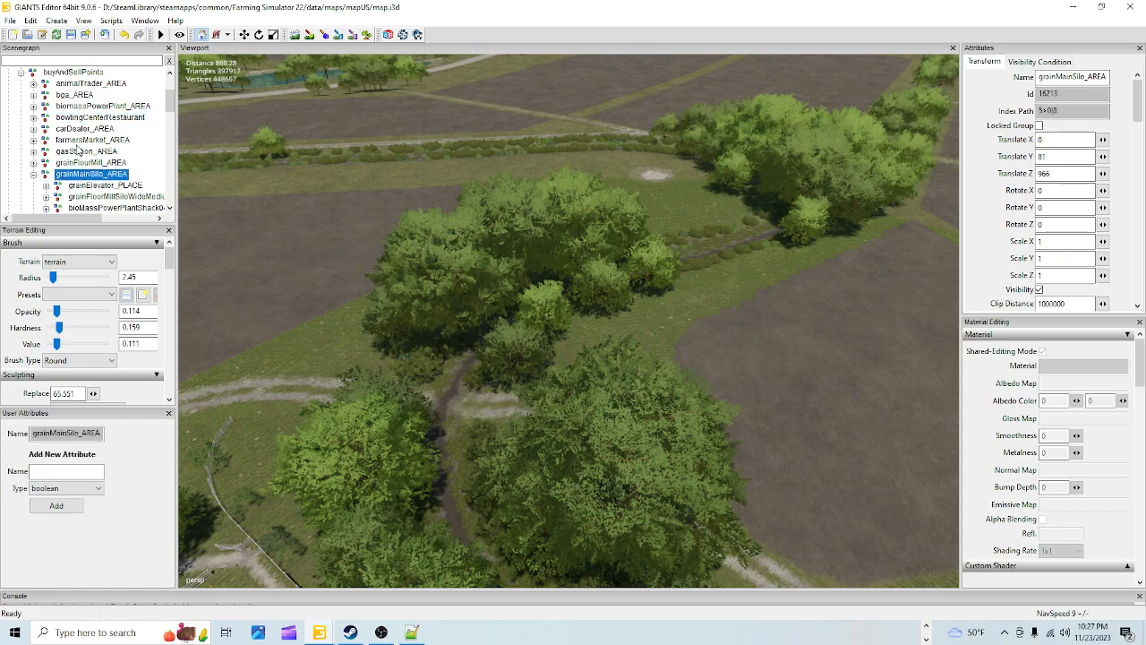
{"action": "left_click", "coordinate": [81, 142]}
{"action": "left_click", "coordinate": [86, 174]}
{"action": "left_click", "coordinate": [33, 173]}
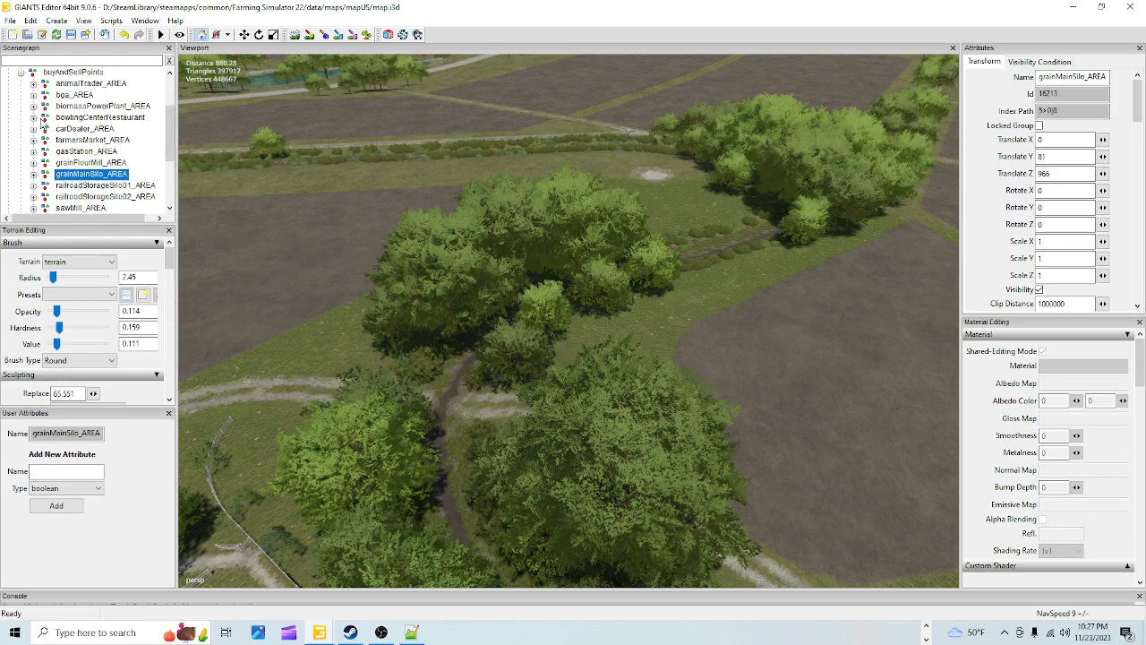
Start exporting the selected silo group with its files, browse to the mods/FS22_ModMapUS4x_prefab folder, and cancel the export.
{"action": "left_click", "coordinate": [10, 21]}
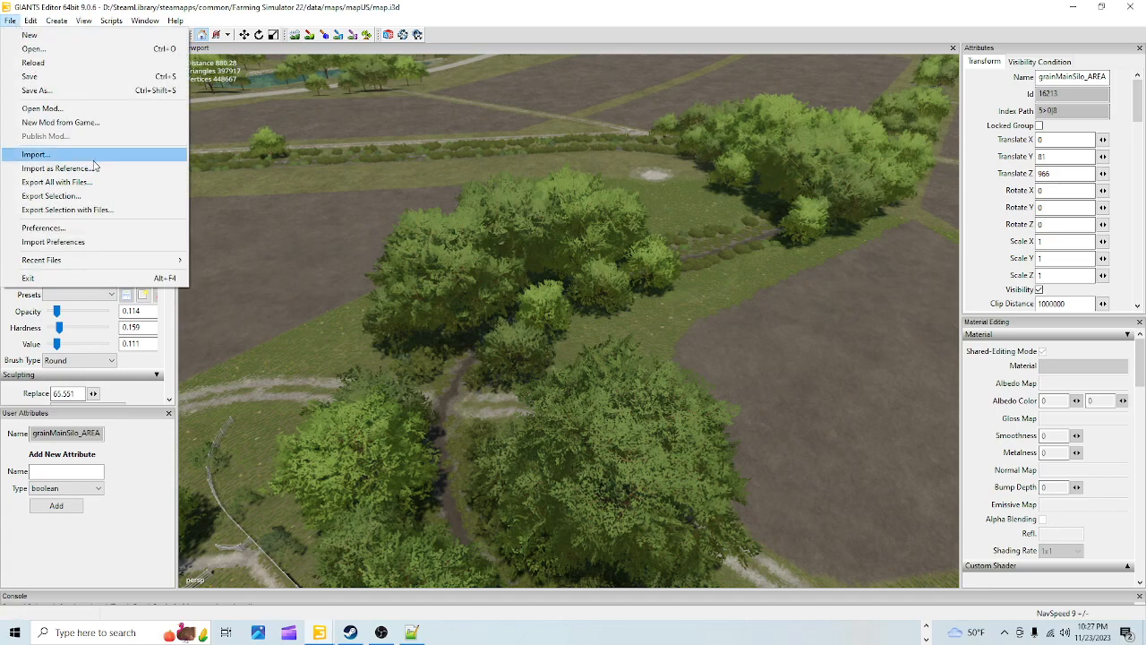
{"action": "left_click", "coordinate": [99, 211]}
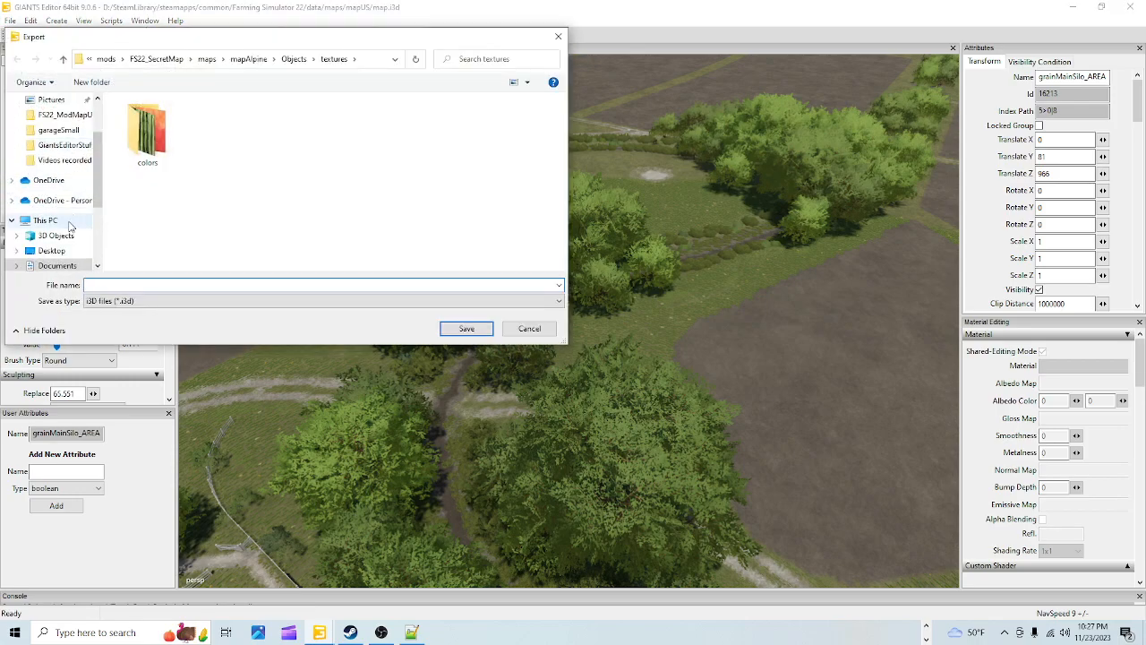
{"action": "left_click", "coordinate": [59, 266]}
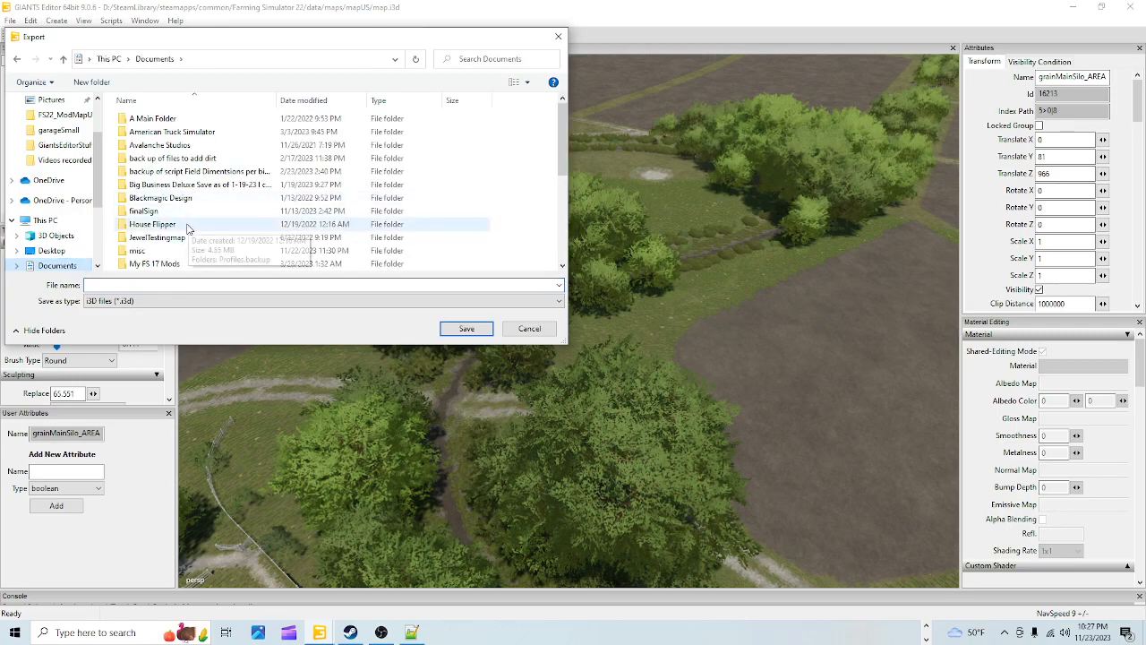
{"action": "scroll", "coordinate": [189, 215], "scroll_direction": "down", "scroll_amount": 3}
{"action": "double_click", "coordinate": [148, 183]}
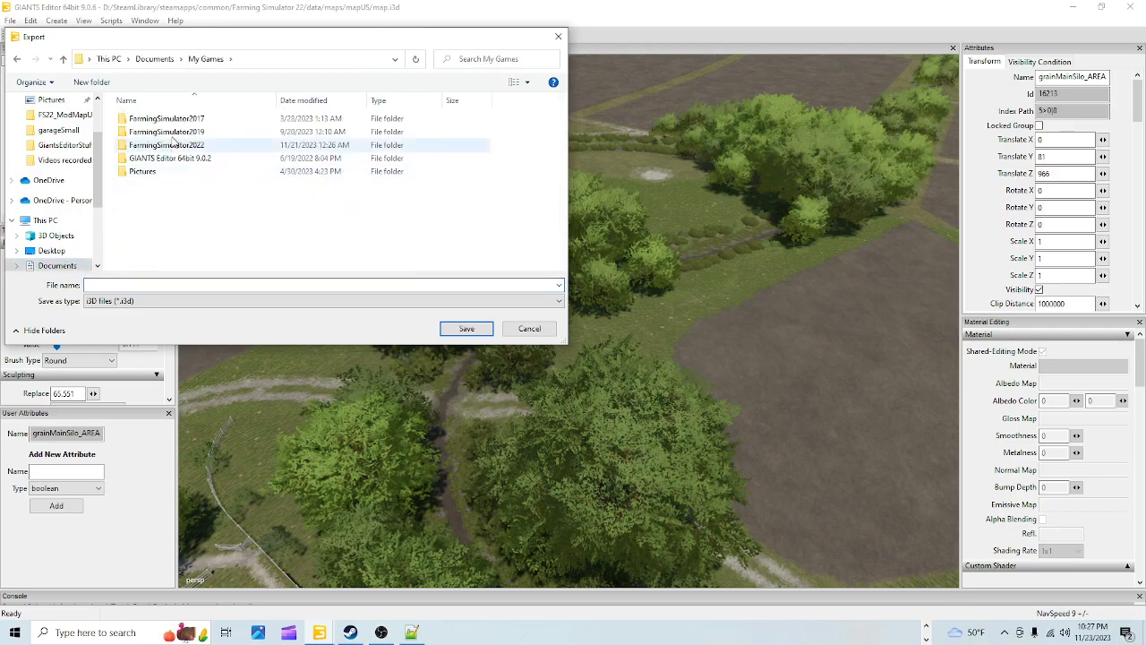
{"action": "left_click", "coordinate": [180, 148]}
{"action": "double_click", "coordinate": [180, 148]}
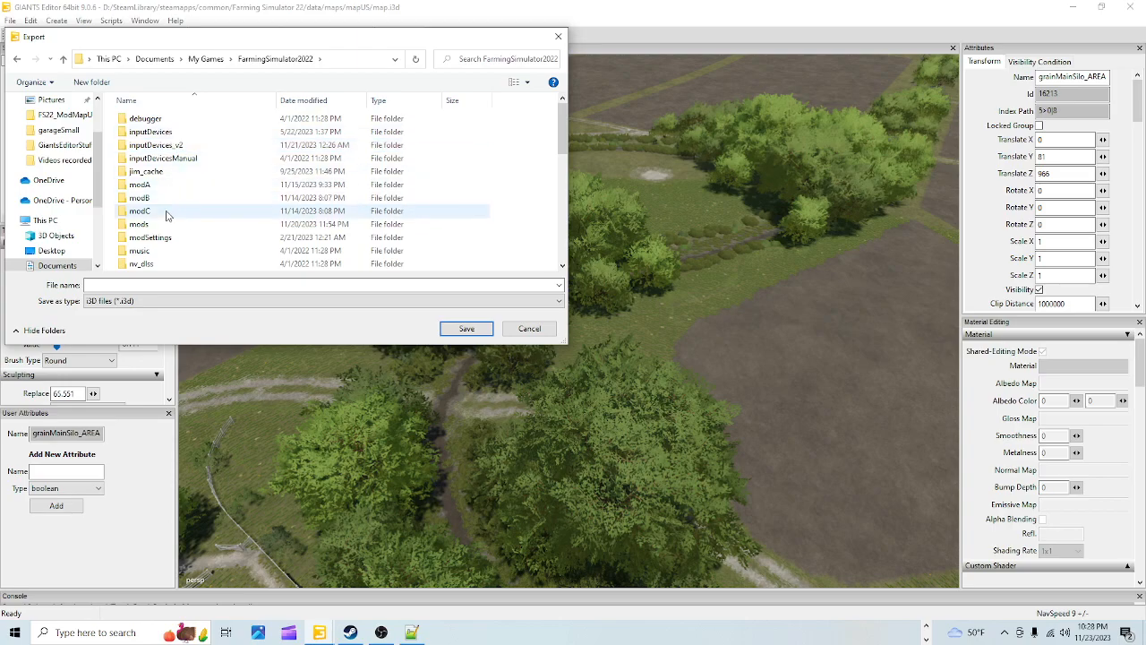
{"action": "double_click", "coordinate": [165, 219]}
{"action": "double_click", "coordinate": [179, 119]}
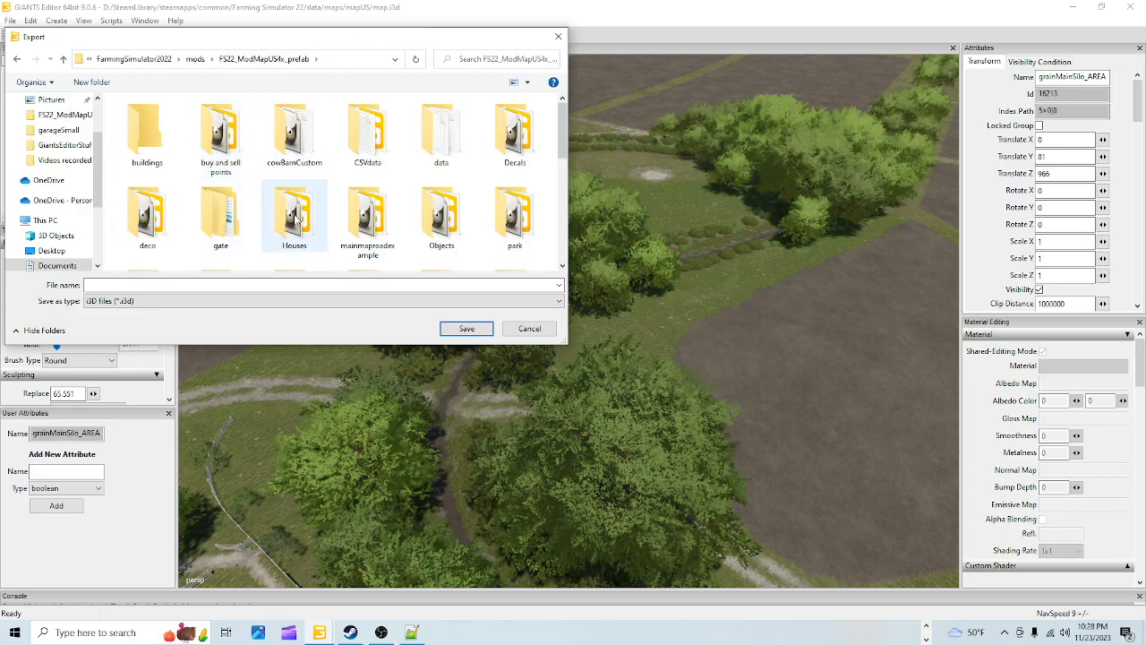
{"action": "scroll", "coordinate": [296, 223], "scroll_direction": "down", "scroll_amount": 5}
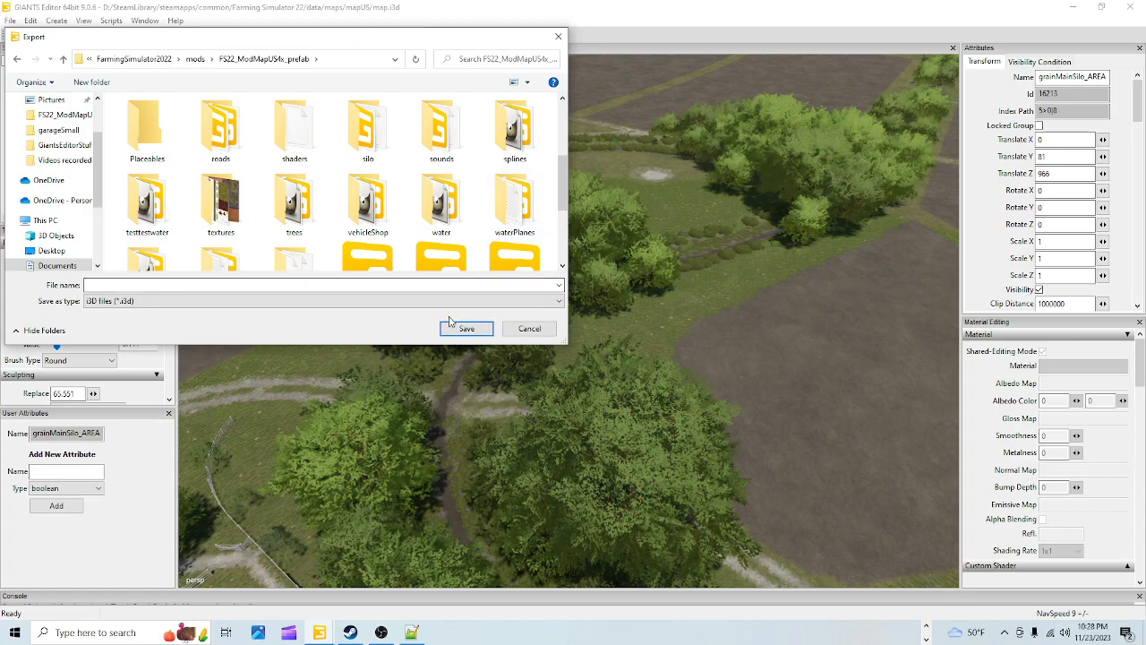
{"action": "left_click", "coordinate": [530, 328]}
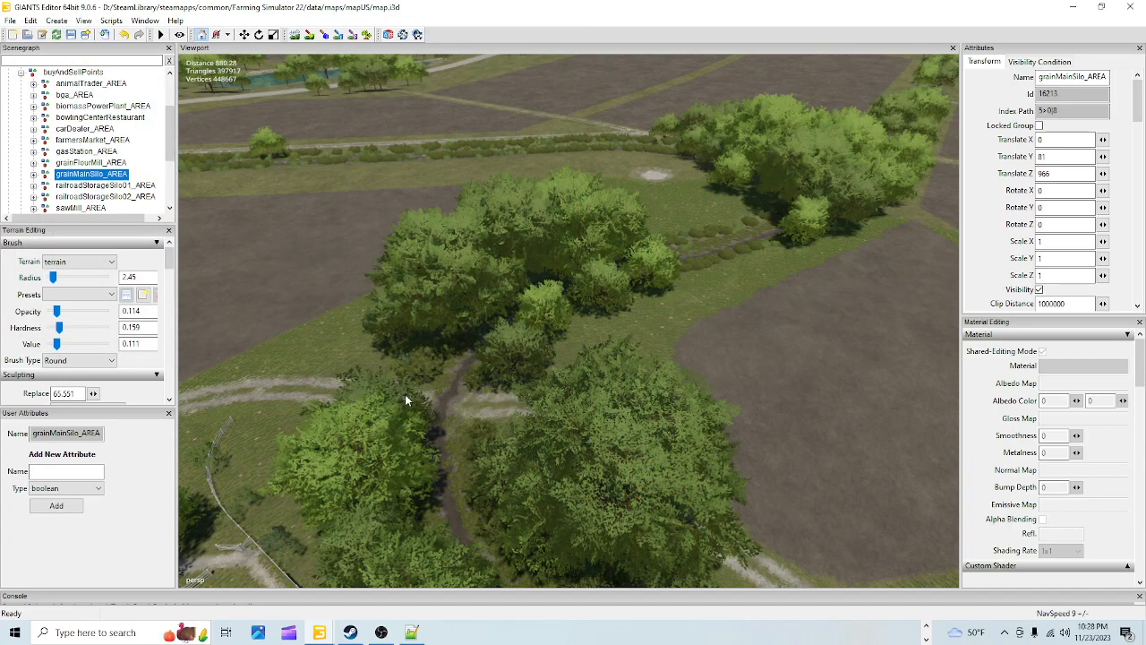
Close the mapUS map without saving changes and minimize the mapUS folder window covering the FS22_ModMapUS4x_prefab map.
{"action": "left_click_drag", "start_coordinate": [405, 394], "coordinate": [566, 328], "text": "alt"}
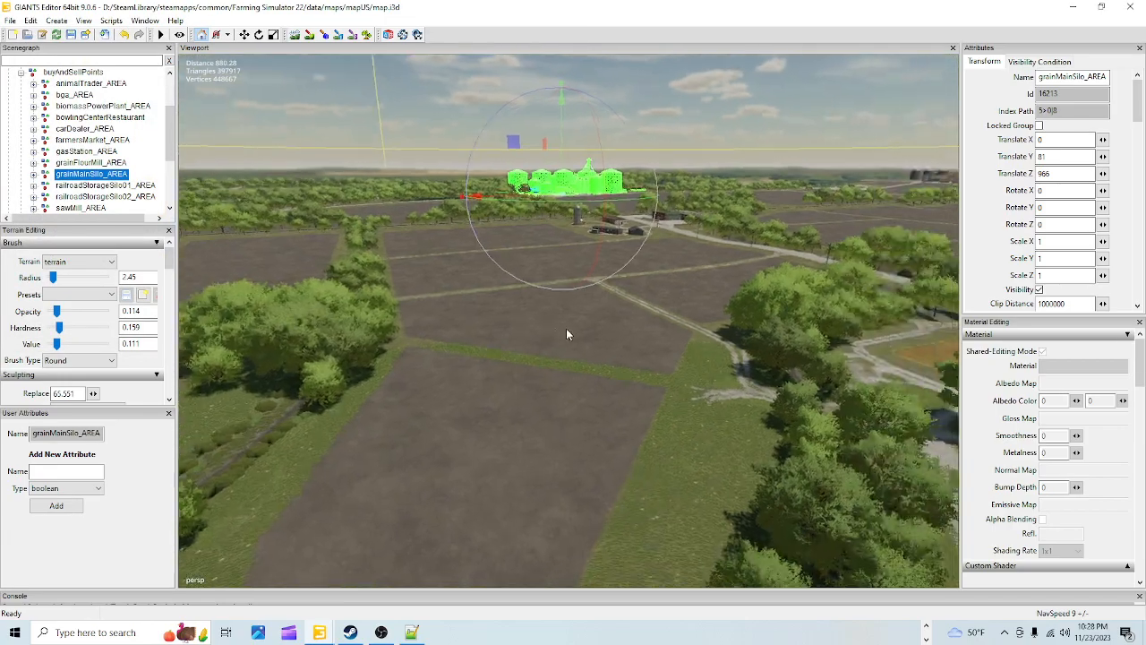
{"action": "left_click", "coordinate": [411, 140]}
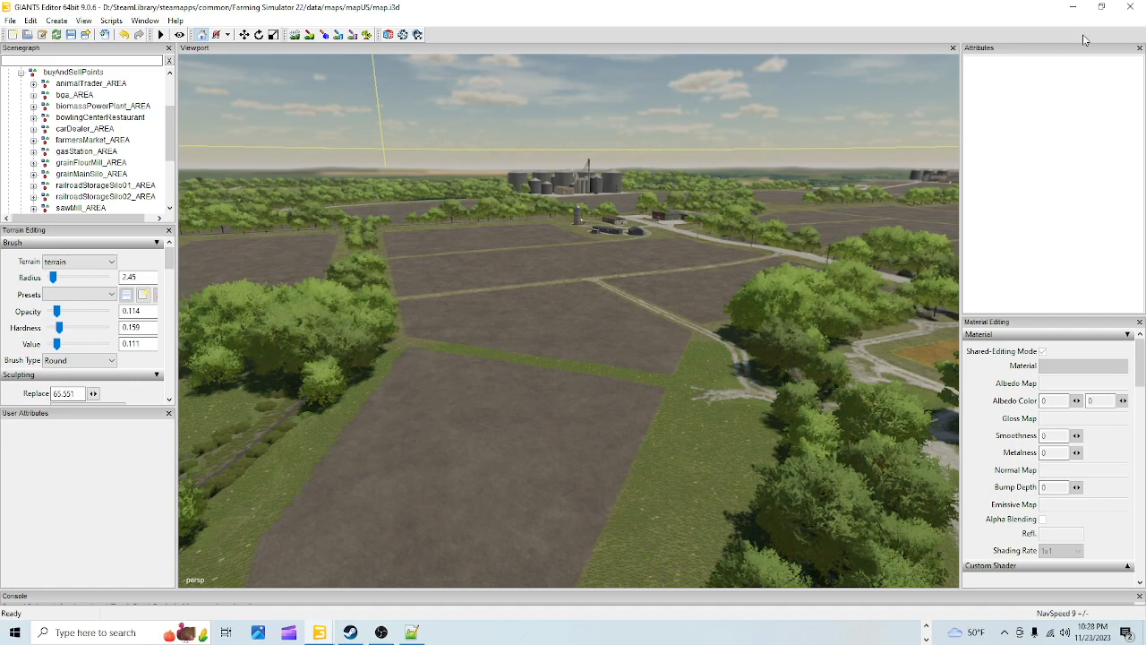
{"action": "left_click", "coordinate": [1128, 7]}
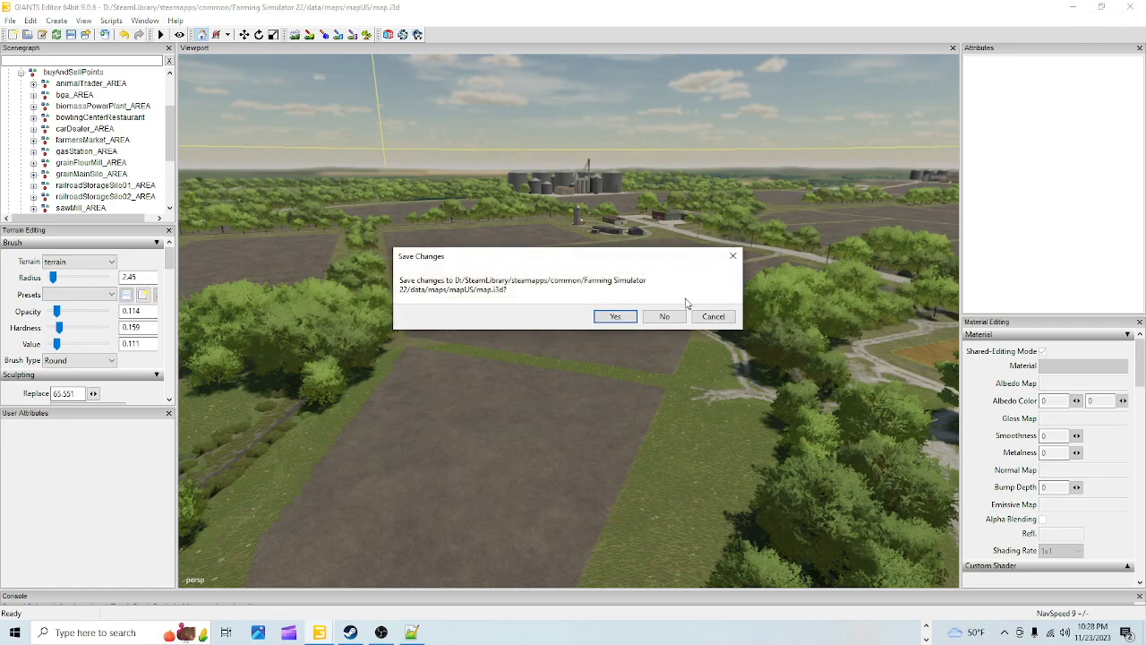
{"action": "left_click", "coordinate": [664, 316]}
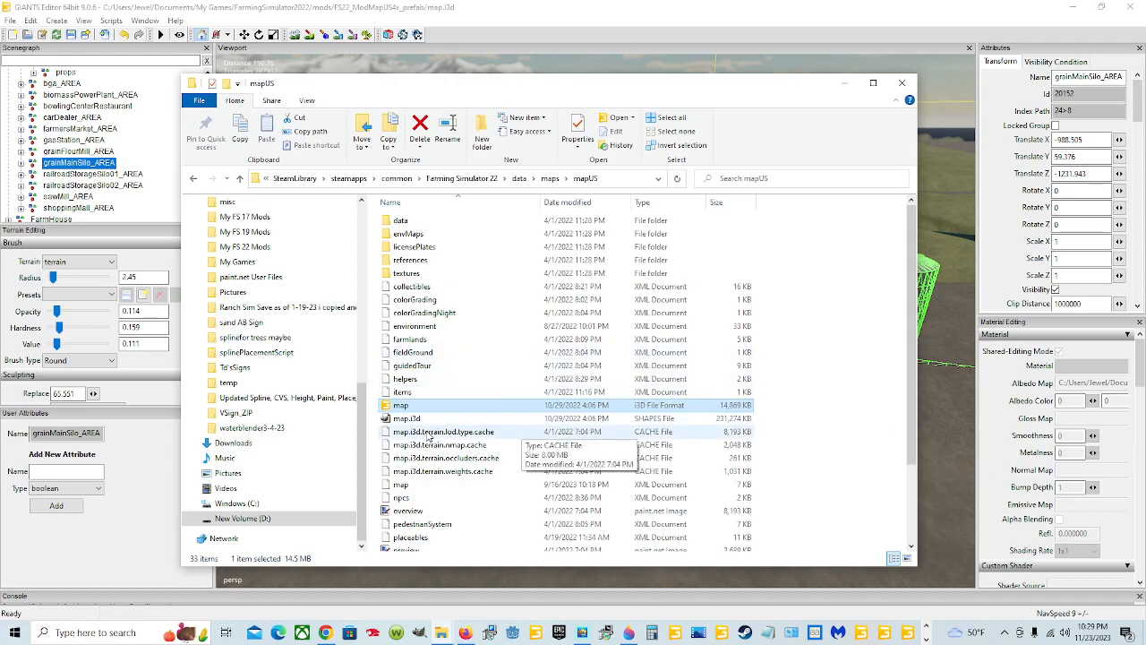
{"action": "left_click", "coordinate": [843, 85]}
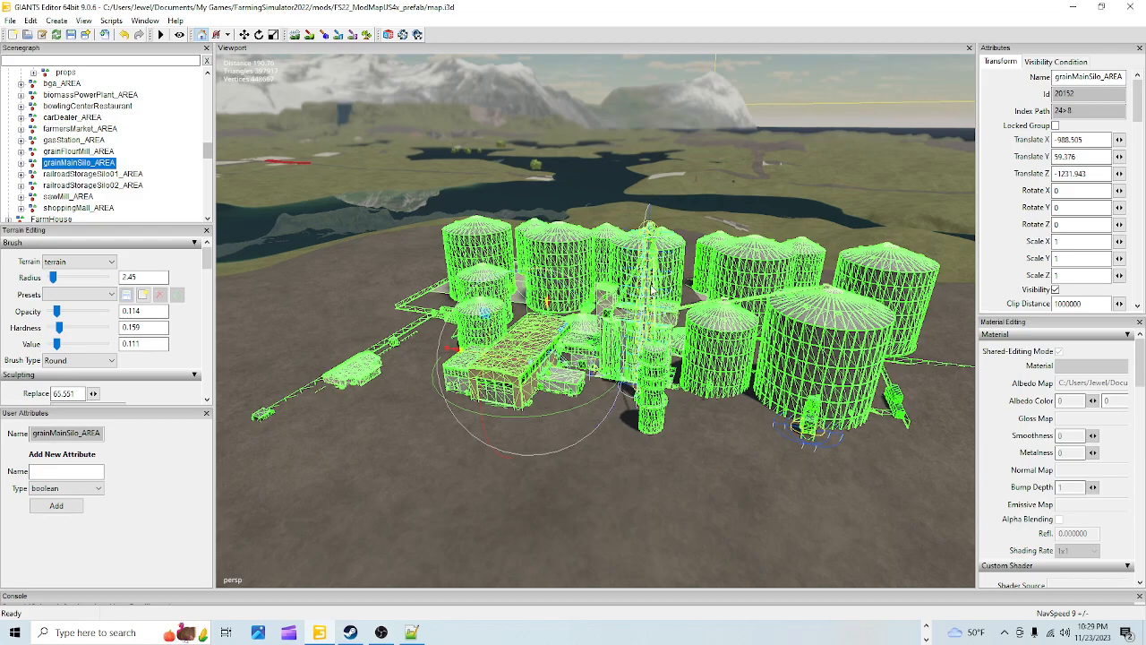
Examine the imported grainMainSilo_AREA complex from several sides, including its outbuildings, fence and the ground beneath them.
{"action": "left_click_drag", "start_coordinate": [759, 357], "coordinate": [533, 313], "text": "alt"}
{"action": "scroll", "coordinate": [615, 251], "scroll_direction": "up", "scroll_amount": 2}
{"action": "left_click_drag", "start_coordinate": [615, 251], "coordinate": [642, 339], "text": "alt"}
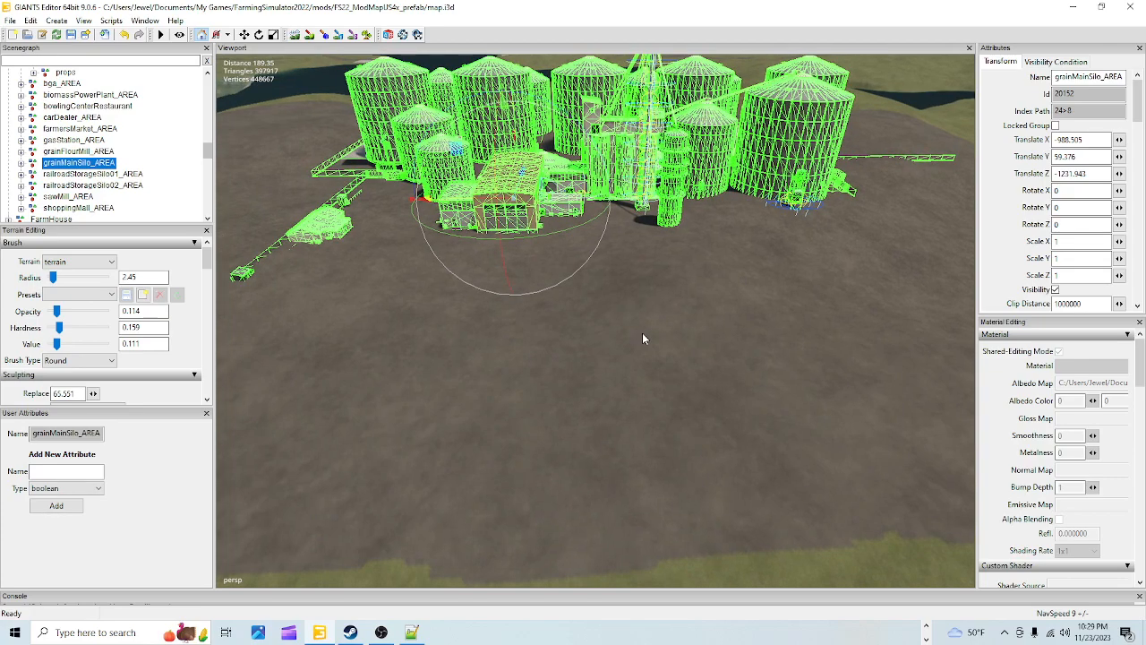
{"action": "left_click_drag", "start_coordinate": [642, 333], "coordinate": [457, 432], "text": "alt"}
{"action": "right_click_drag", "start_coordinate": [457, 431], "coordinate": [913, 161], "text": "alt"}
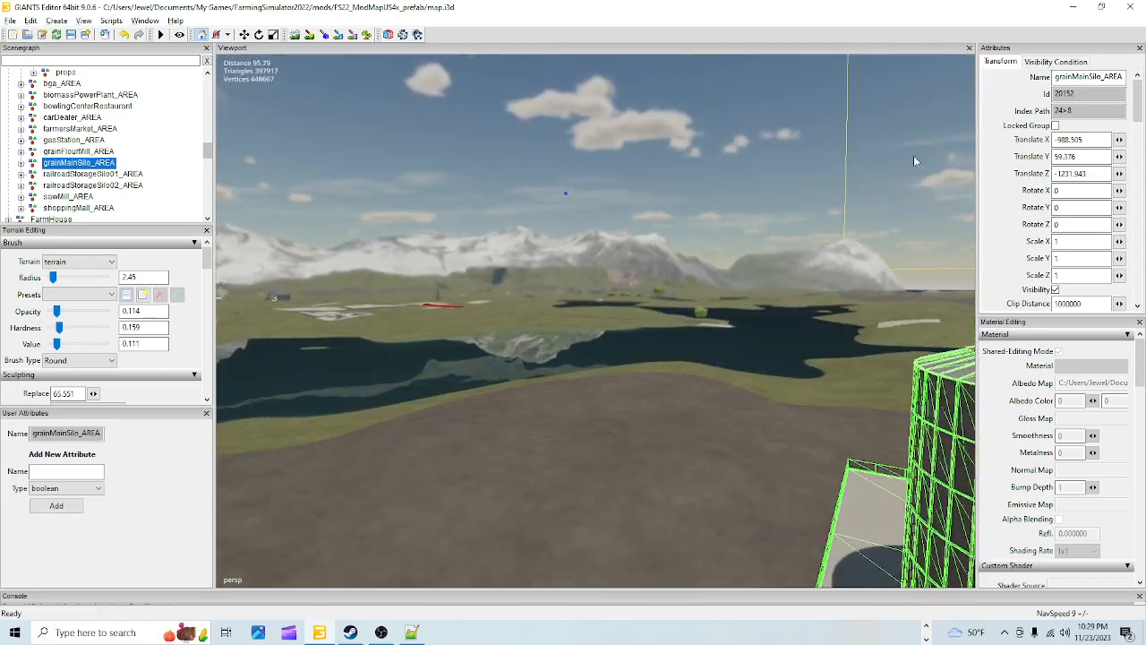
{"action": "mouse_move", "coordinate": [913, 161]}
{"action": "left_mouse_down", "text": "alt"}
{"action": "mouse_move", "coordinate": [528, 355]}
{"action": "mouse_move", "coordinate": [717, 269]}
{"action": "mouse_move", "coordinate": [693, 137]}
{"action": "mouse_move", "coordinate": [681, 230]}
{"action": "mouse_move", "coordinate": [765, 223]}
{"action": "mouse_move", "coordinate": [614, 281]}
{"action": "mouse_move", "coordinate": [693, 188]}
{"action": "mouse_move", "coordinate": [662, 203]}
{"action": "mouse_move", "coordinate": [821, 197]}
{"action": "mouse_move", "coordinate": [859, 176]}
{"action": "mouse_move", "coordinate": [605, 202]}
{"action": "mouse_move", "coordinate": [606, 403]}
{"action": "mouse_move", "coordinate": [591, 466]}
{"action": "mouse_move", "coordinate": [822, 349]}
{"action": "mouse_move", "coordinate": [690, 386]}
{"action": "left_mouse_up", "text": "alt"}
{"action": "right_click_drag", "start_coordinate": [689, 382], "coordinate": [667, 113], "text": "alt"}
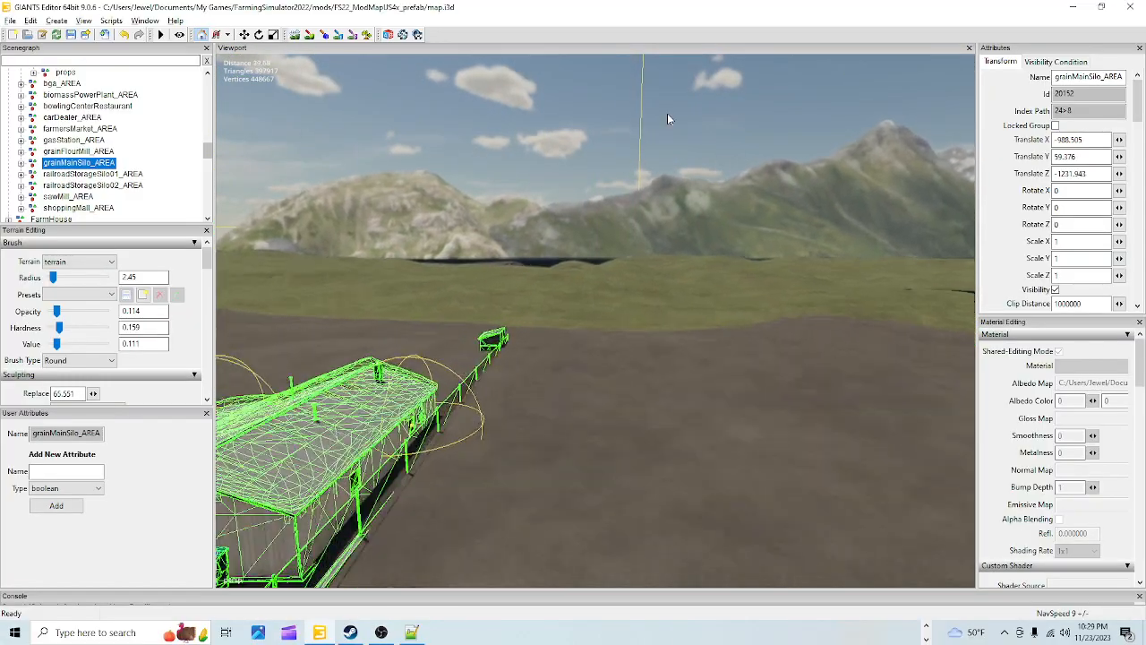
{"action": "left_click_drag", "start_coordinate": [667, 113], "coordinate": [618, 294], "text": "alt"}
{"action": "right_click_drag", "start_coordinate": [619, 294], "coordinate": [666, 274], "text": "alt"}
{"action": "left_click_drag", "start_coordinate": [665, 274], "coordinate": [541, 276], "text": "alt"}
{"action": "right_click_drag", "start_coordinate": [652, 215], "coordinate": [590, 418], "text": "alt"}
{"action": "left_click_drag", "start_coordinate": [590, 422], "coordinate": [580, 405], "text": "alt"}
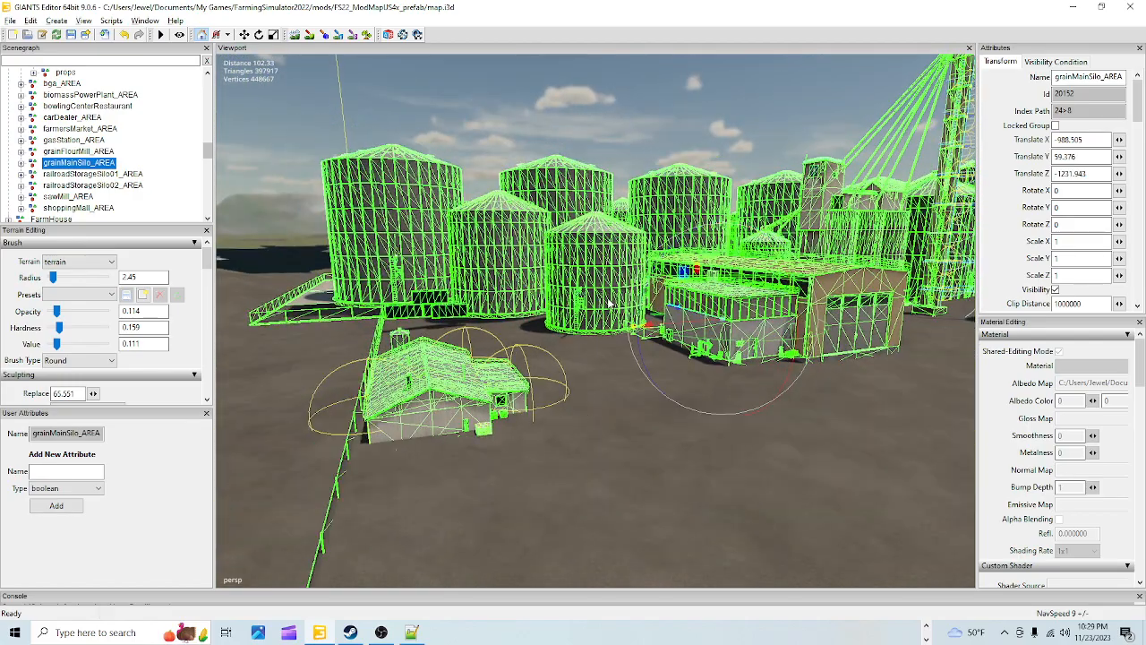
{"action": "right_click_drag", "start_coordinate": [580, 405], "coordinate": [571, 390], "text": "alt"}
{"action": "left_click_drag", "start_coordinate": [570, 384], "coordinate": [674, 364], "text": "alt"}
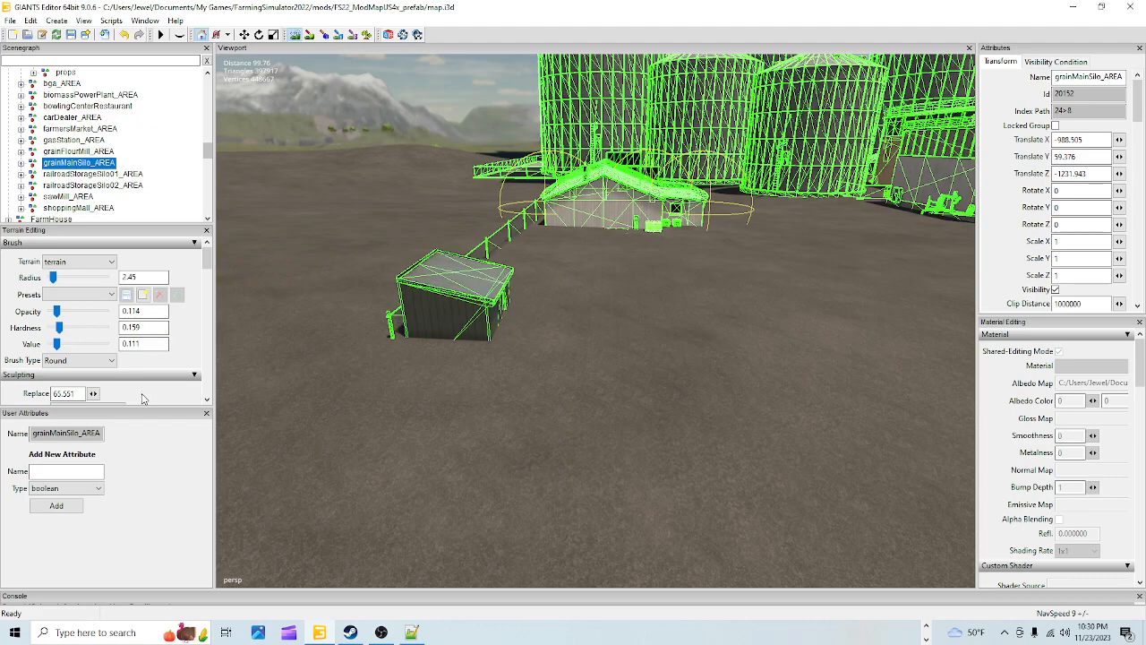
Set the primary terrain sculpting action to Replace and pick the ground height 60.849 near the silo outbuildings as the replace value.
{"action": "scroll", "coordinate": [134, 390], "scroll_direction": "down", "scroll_amount": 2}
{"action": "left_click", "coordinate": [105, 362]}
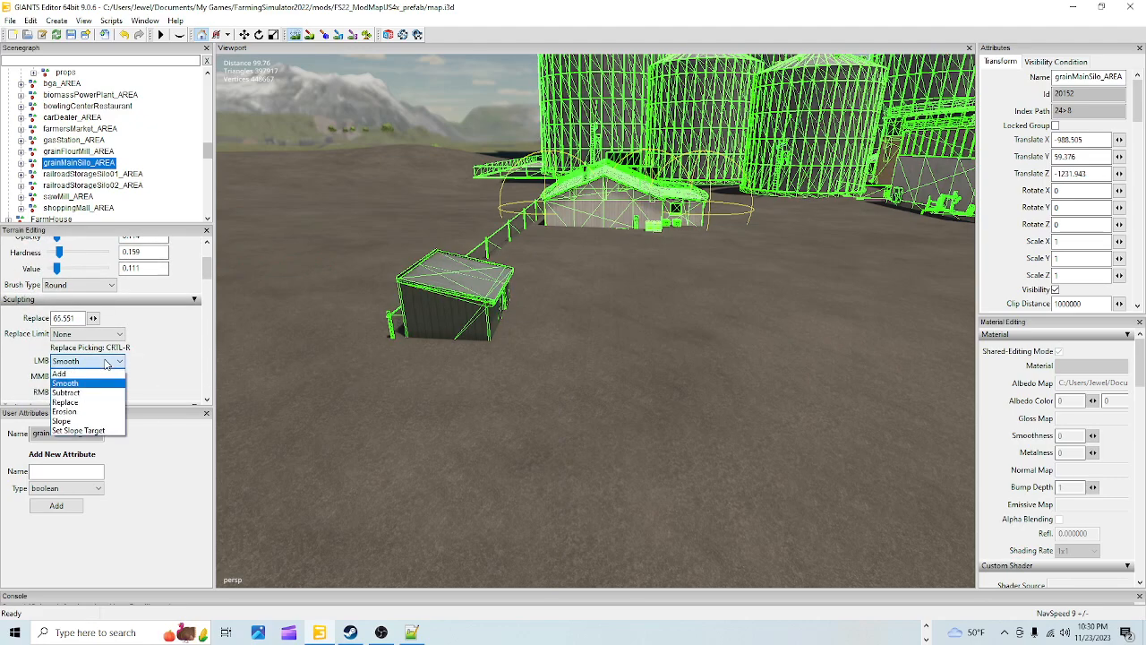
{"action": "left_click", "coordinate": [80, 403]}
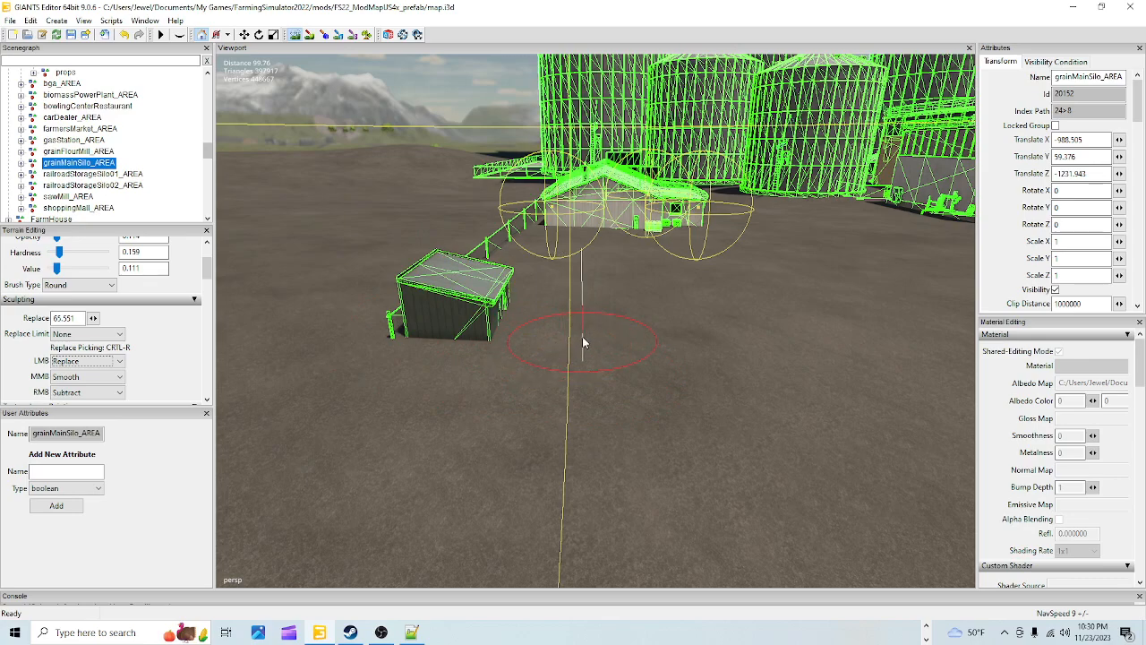
{"action": "key", "text": "ctrl+r"}
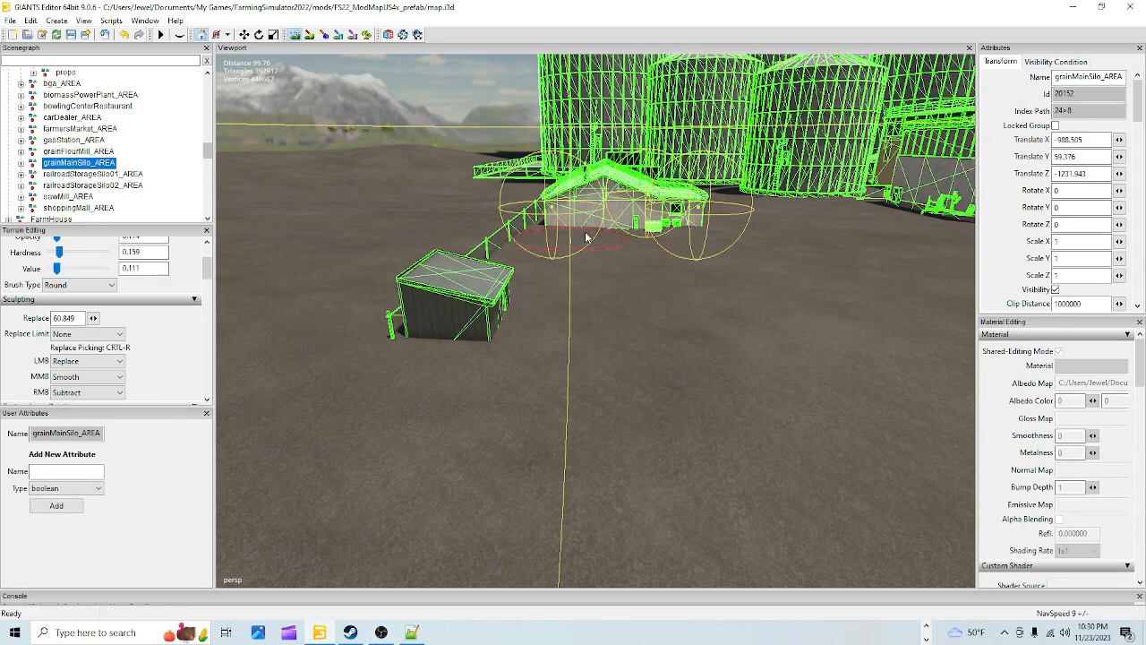
{"action": "left_click", "coordinate": [295, 40]}
Set the terrain brush to radius 4.7, opacity 0.514, hardness 0.559 and value 0.511, then leave sculpting mode.
{"action": "left_click_drag", "start_coordinate": [476, 324], "coordinate": [625, 296], "text": "alt"}
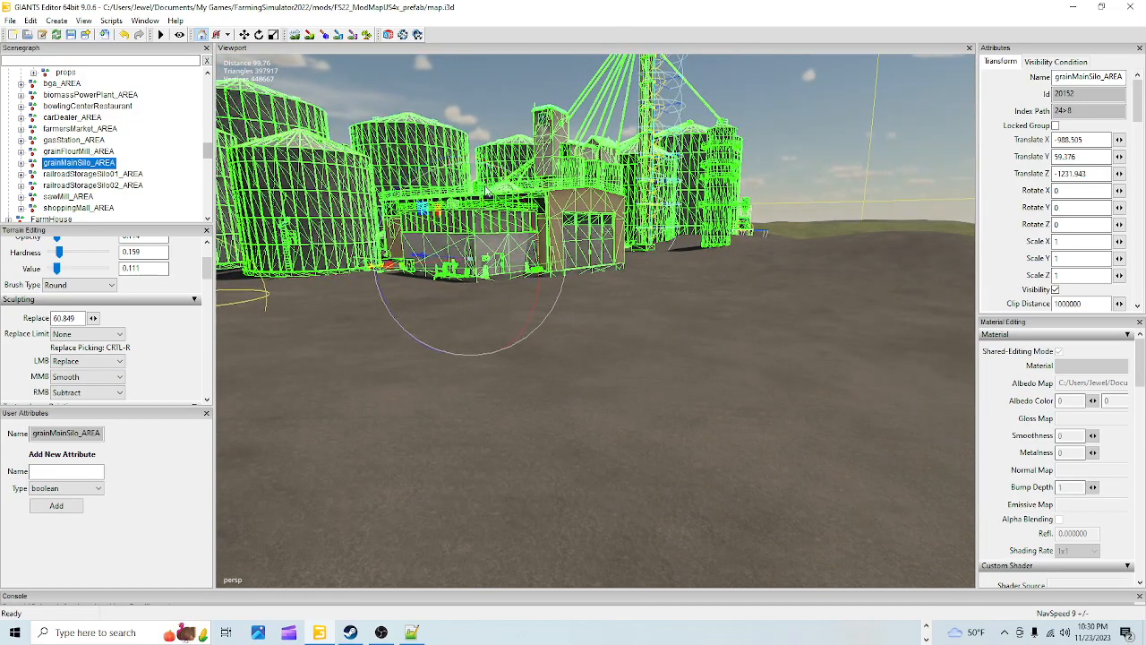
{"action": "left_click", "coordinate": [297, 36]}
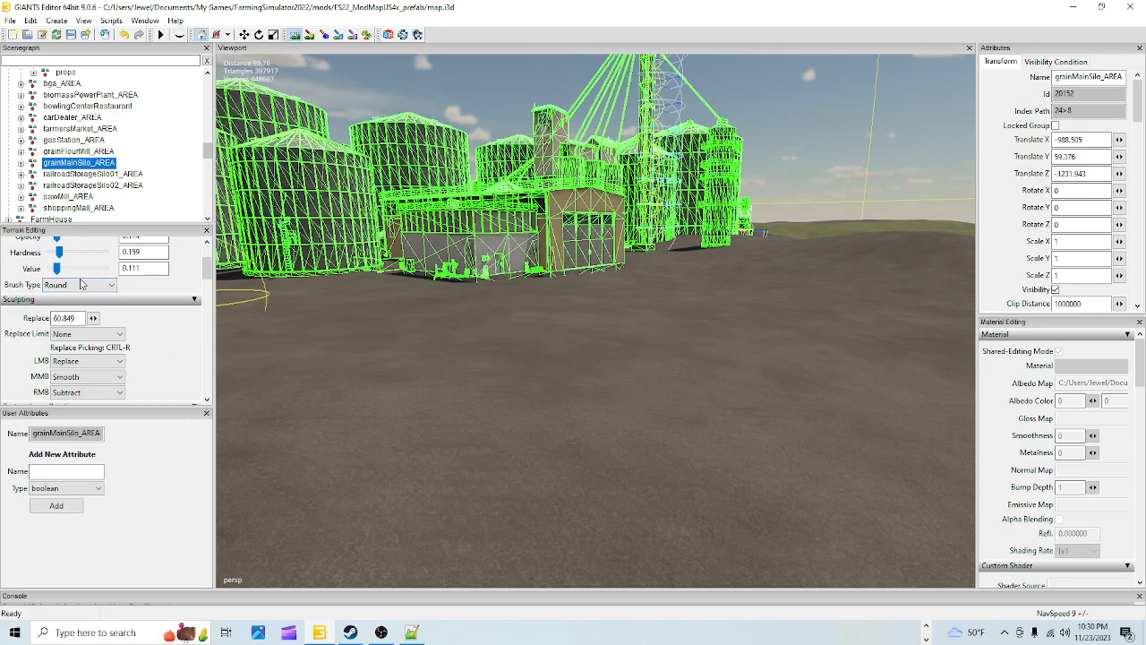
{"action": "scroll", "coordinate": [12, 275], "scroll_direction": "up", "scroll_amount": 3}
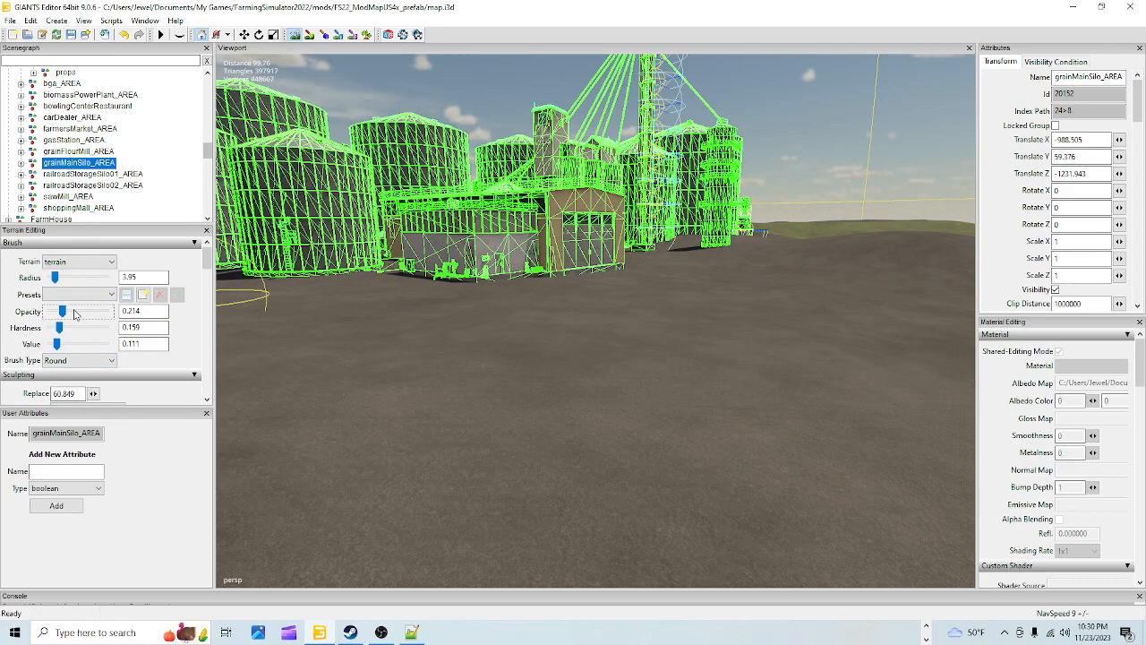
{"action": "left_click", "coordinate": [74, 327]}
{"action": "left_click", "coordinate": [78, 311]}
{"action": "double_click", "coordinate": [80, 345]}
{"action": "left_click", "coordinate": [78, 327]}
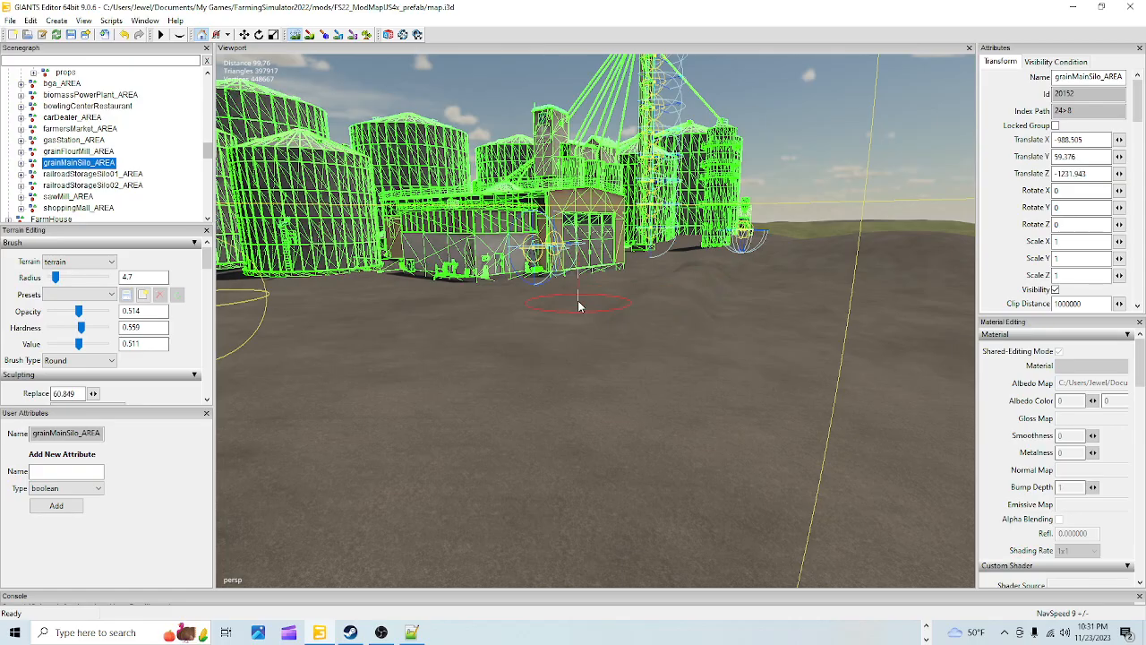
{"action": "left_click", "coordinate": [295, 35]}
{"action": "left_click_drag", "start_coordinate": [659, 288], "coordinate": [539, 303], "text": "alt"}
{"action": "scroll", "coordinate": [542, 313], "scroll_direction": "down", "scroll_amount": 5}
{"action": "left_click_drag", "start_coordinate": [546, 354], "coordinate": [661, 466], "text": "alt"}
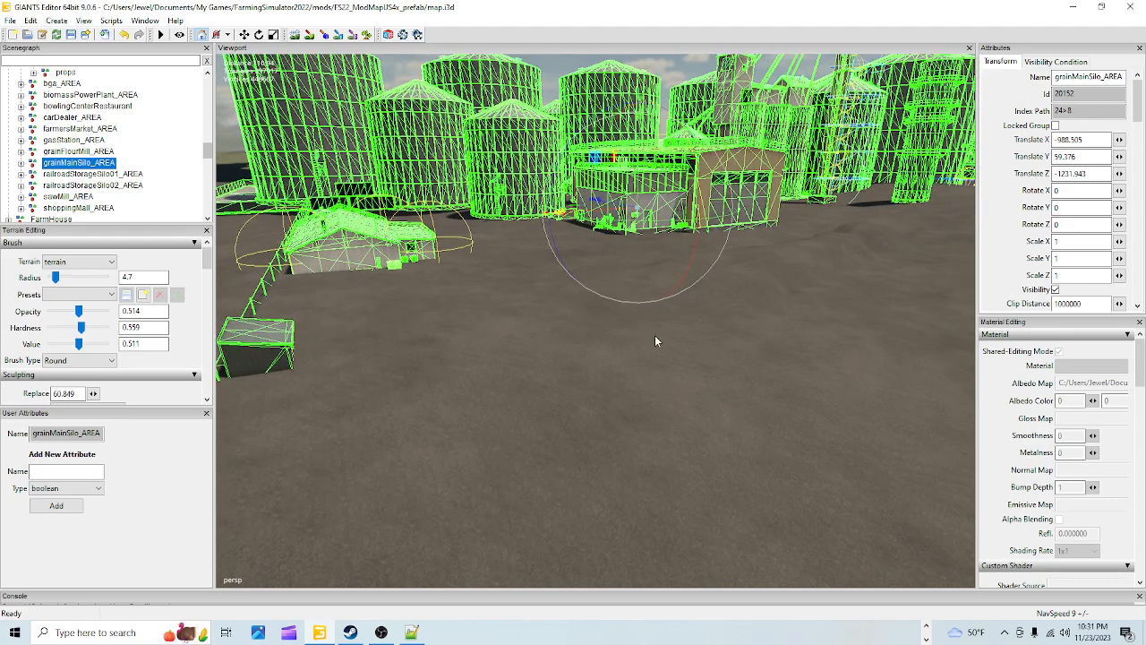
Enlarge the terrain sculpting brush to a radius of 6.95.
{"action": "left_click", "coordinate": [295, 35]}
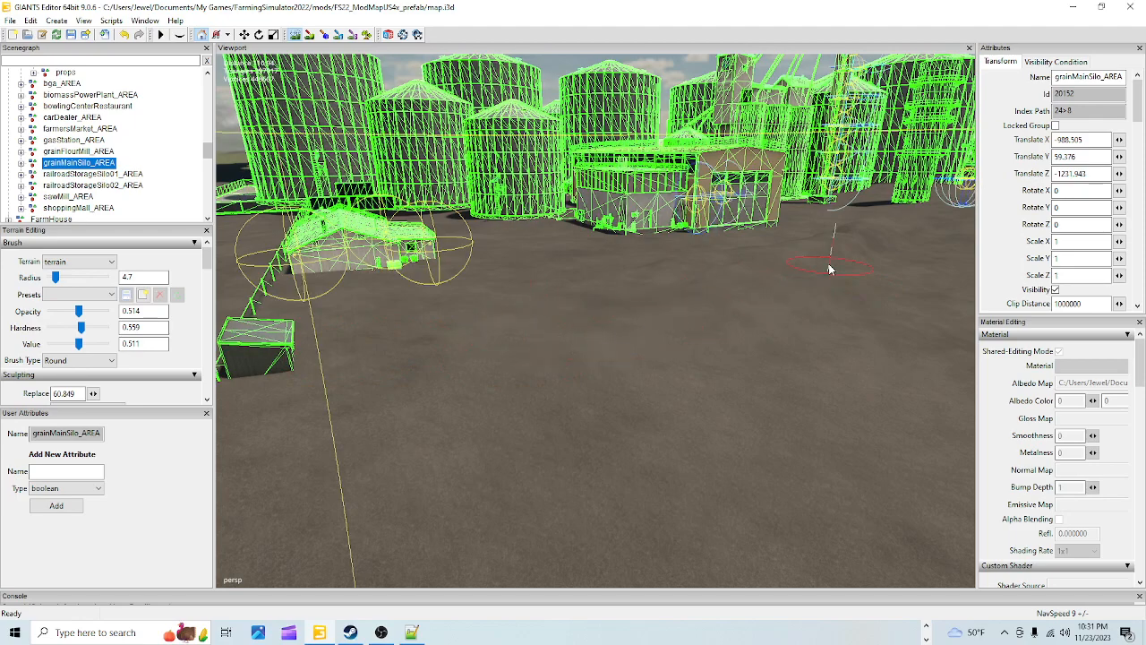
{"action": "scroll", "coordinate": [396, 347], "scroll_direction": "up", "scroll_amount": 9}
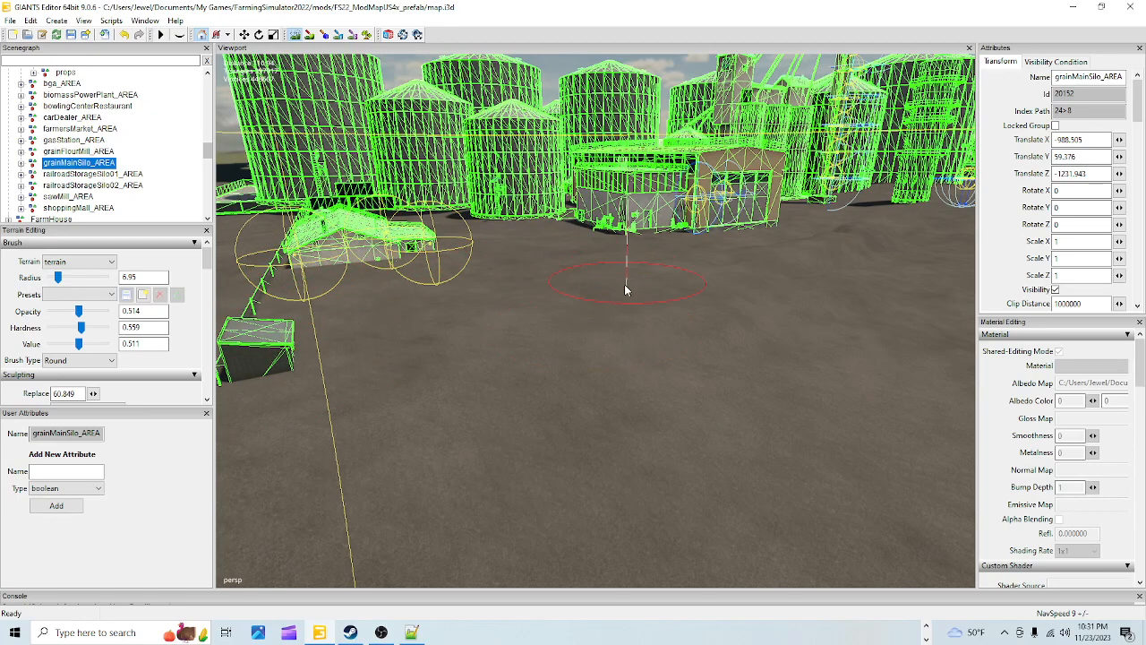
{"action": "left_click", "coordinate": [295, 40]}
Set the replace height to 60.5 and the brush radius to 1.7, and lower the ground along the small shed's wall.
{"action": "left_click_drag", "start_coordinate": [567, 362], "coordinate": [502, 323], "text": "alt"}
{"action": "scroll", "coordinate": [493, 358], "scroll_direction": "up", "scroll_amount": 10}
{"action": "scroll", "coordinate": [438, 367], "scroll_direction": "up", "scroll_amount": 6}
{"action": "scroll", "coordinate": [397, 305], "scroll_direction": "up", "scroll_amount": 3}
{"action": "scroll", "coordinate": [492, 318], "scroll_direction": "down", "scroll_amount": 2}
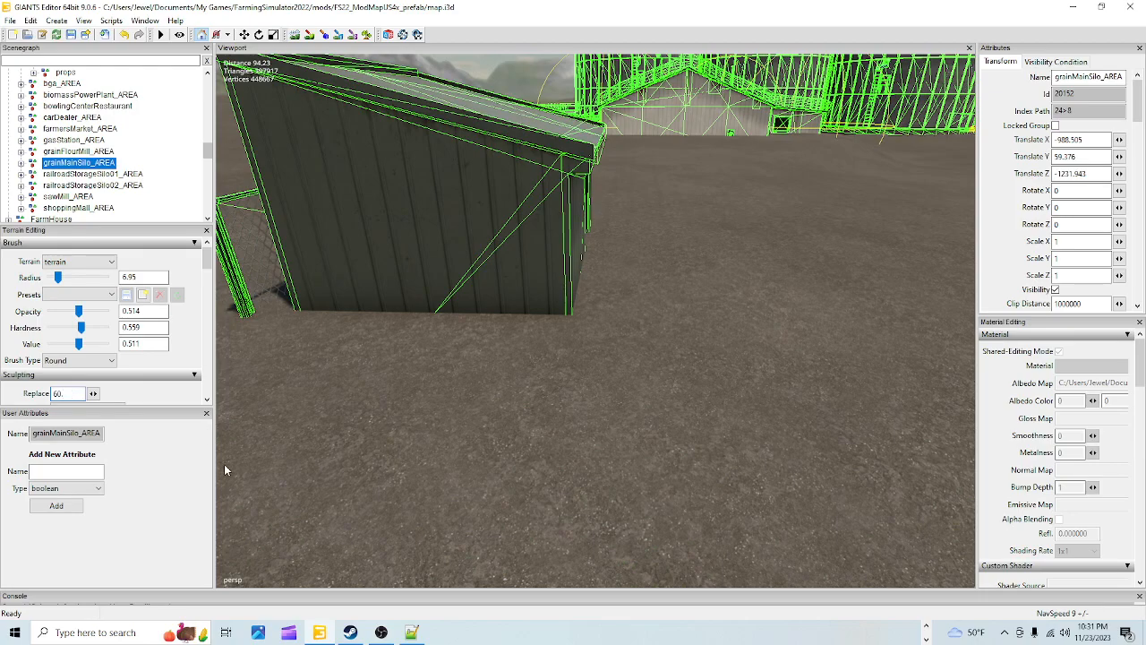
{"action": "type", "text": ".50"}
{"action": "left_click", "coordinate": [295, 35]}
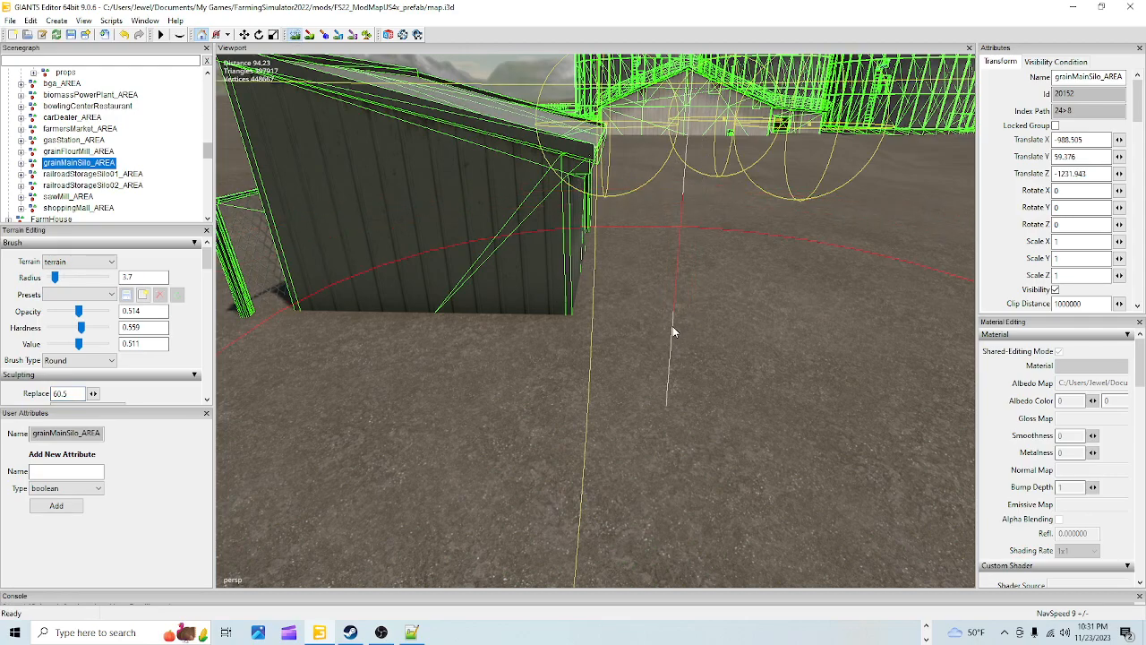
{"action": "scroll", "coordinate": [664, 327], "scroll_direction": "down", "scroll_amount": 3, "text": "ctrl"}
{"action": "mouse_move", "coordinate": [719, 340]}
{"action": "left_mouse_down"}
{"action": "mouse_move", "coordinate": [655, 366]}
{"action": "mouse_move", "coordinate": [612, 316]}
{"action": "mouse_move", "coordinate": [517, 355]}
{"action": "mouse_move", "coordinate": [283, 331]}
{"action": "mouse_move", "coordinate": [369, 367]}
{"action": "mouse_move", "coordinate": [567, 358]}
{"action": "mouse_move", "coordinate": [396, 322]}
{"action": "mouse_move", "coordinate": [385, 306]}
{"action": "mouse_move", "coordinate": [239, 325]}
{"action": "mouse_move", "coordinate": [254, 313]}
{"action": "mouse_move", "coordinate": [550, 304]}
{"action": "mouse_move", "coordinate": [611, 209]}
{"action": "mouse_move", "coordinate": [632, 280]}
{"action": "mouse_move", "coordinate": [533, 330]}
{"action": "mouse_move", "coordinate": [315, 368]}
{"action": "left_mouse_up"}
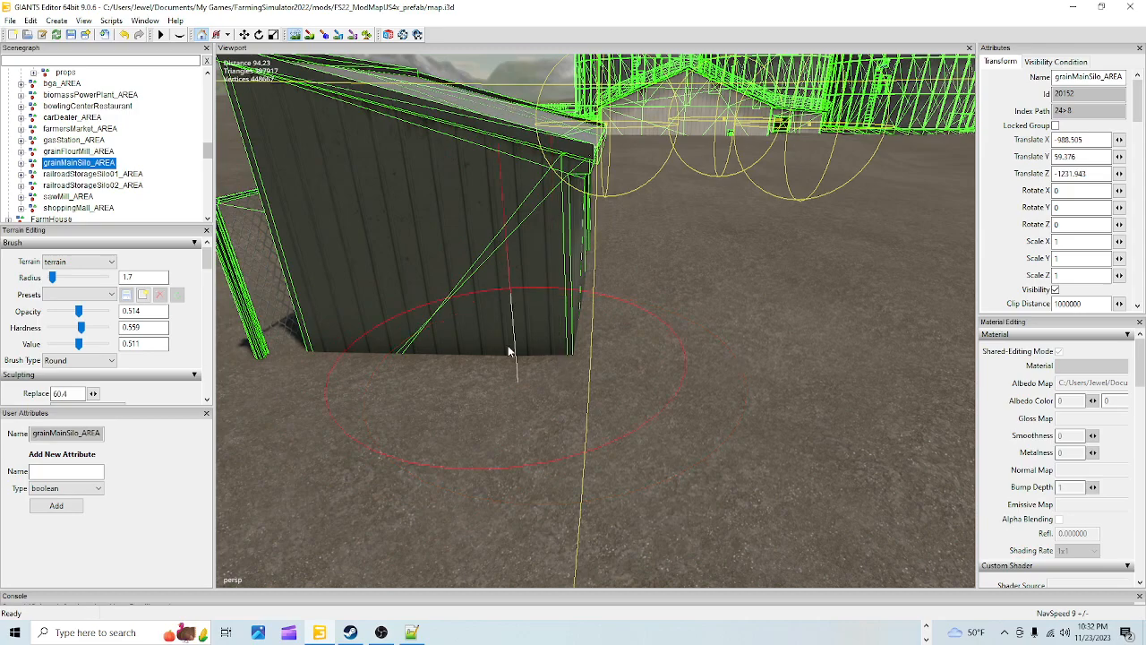
Lower the ground around the small shed in stages using replace heights 60.3, 60.2 and 60.
{"action": "left_click_drag", "start_coordinate": [71, 393], "coordinate": [63, 393]}
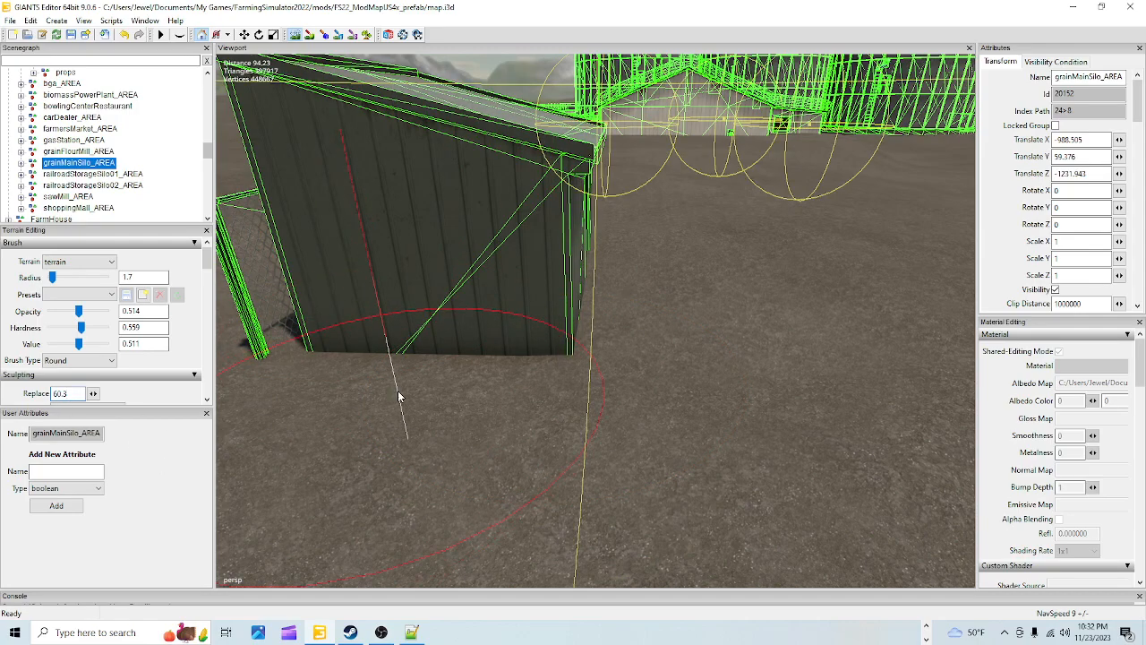
{"action": "mouse_move", "coordinate": [402, 351]}
{"action": "left_mouse_down"}
{"action": "mouse_move", "coordinate": [382, 327]}
{"action": "mouse_move", "coordinate": [290, 431]}
{"action": "left_mouse_up"}
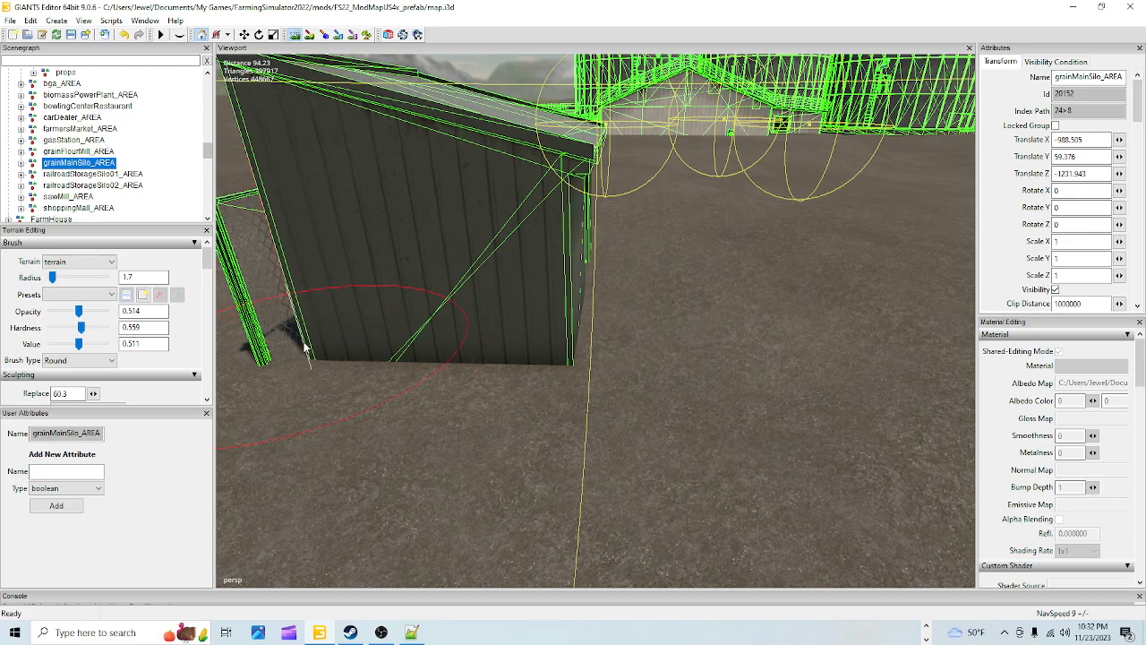
{"action": "double_click", "coordinate": [70, 394]}
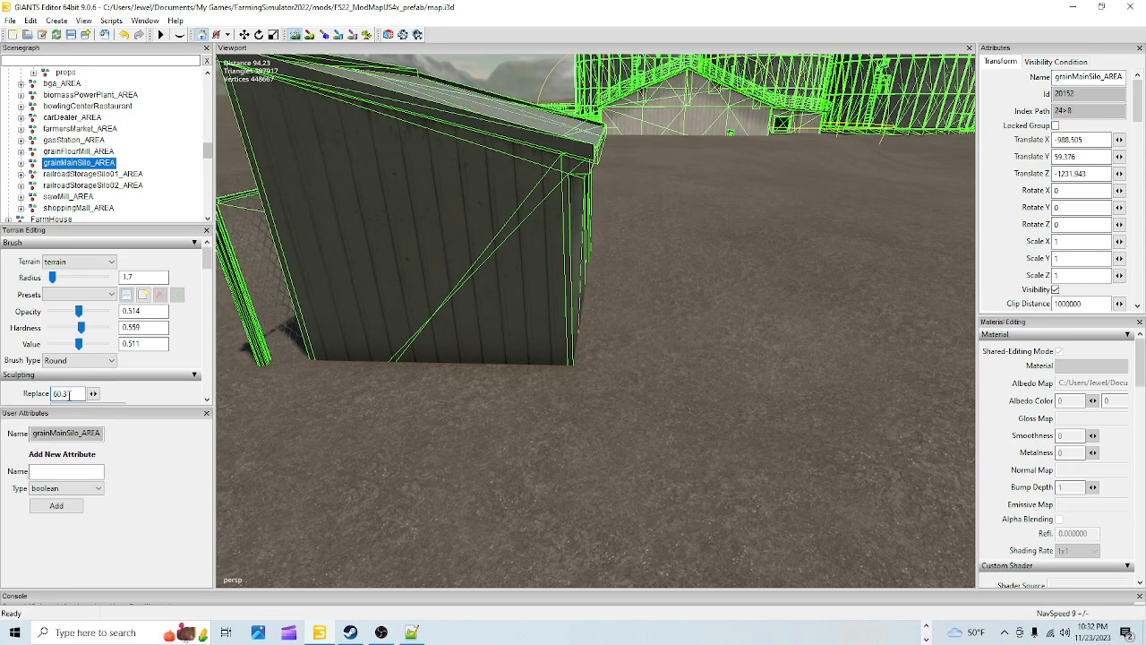
{"action": "type", "text": "60.2"}
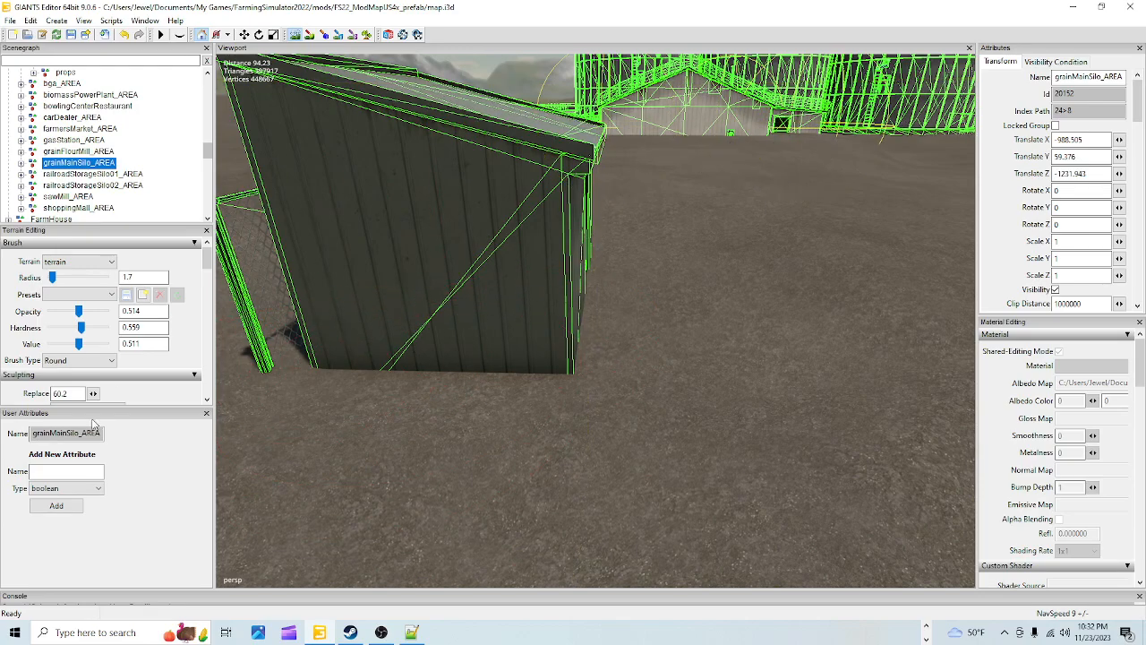
{"action": "mouse_move", "coordinate": [231, 457]}
{"action": "left_mouse_down"}
{"action": "mouse_move", "coordinate": [453, 418]}
{"action": "mouse_move", "coordinate": [402, 399]}
{"action": "mouse_move", "coordinate": [561, 379]}
{"action": "left_mouse_up"}
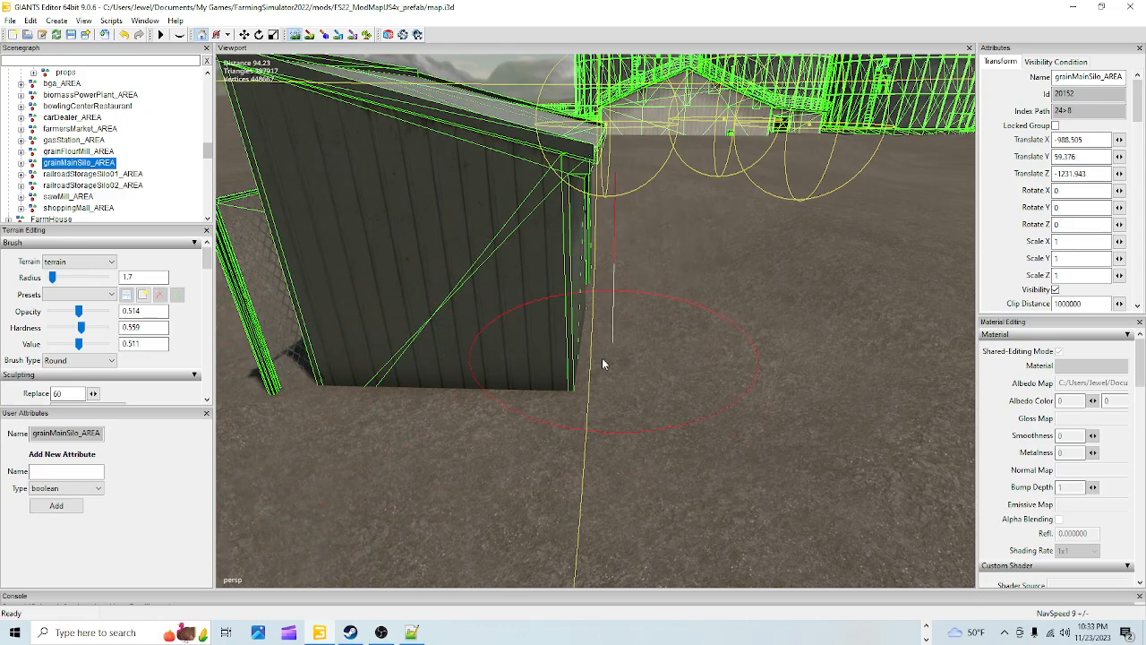
{"action": "left_click", "coordinate": [295, 36]}
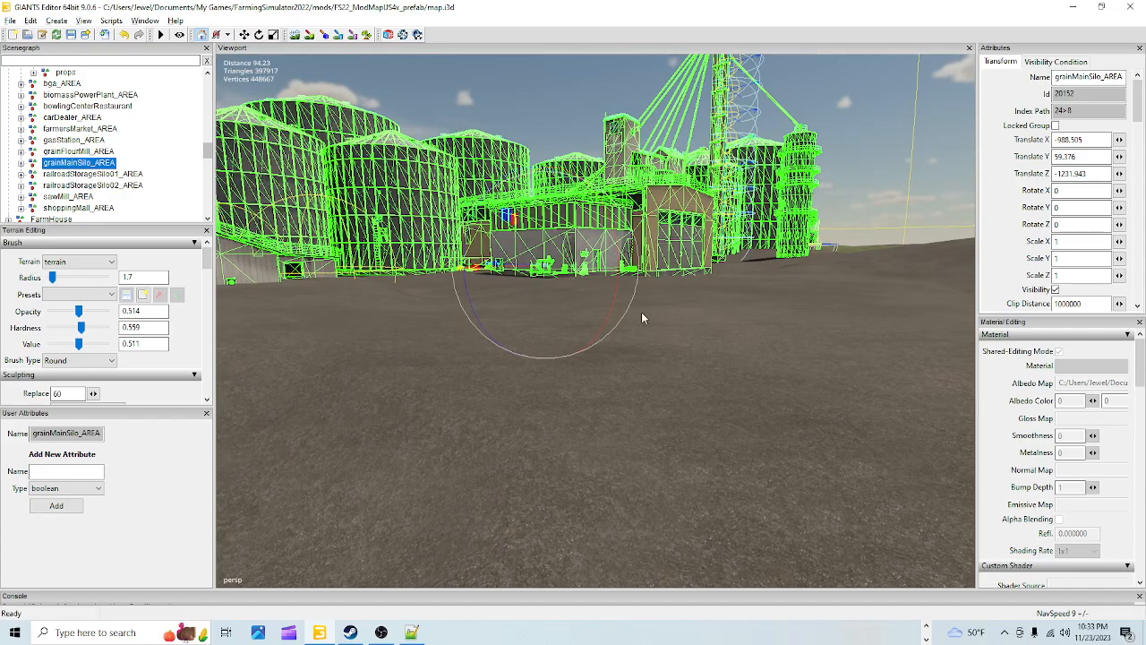
Examine the small shed from several sides, checking how its walls, door and adjoining fence post meet the ground.
{"action": "scroll", "coordinate": [638, 290], "scroll_direction": "up", "scroll_amount": 3}
{"action": "left_click_drag", "start_coordinate": [638, 290], "coordinate": [495, 417], "text": "alt"}
{"action": "scroll", "coordinate": [612, 239], "scroll_direction": "down", "scroll_amount": 4}
{"action": "left_click_drag", "start_coordinate": [612, 238], "coordinate": [625, 188], "text": "alt"}
{"action": "left_click_drag", "start_coordinate": [573, 240], "coordinate": [519, 307], "text": "alt"}
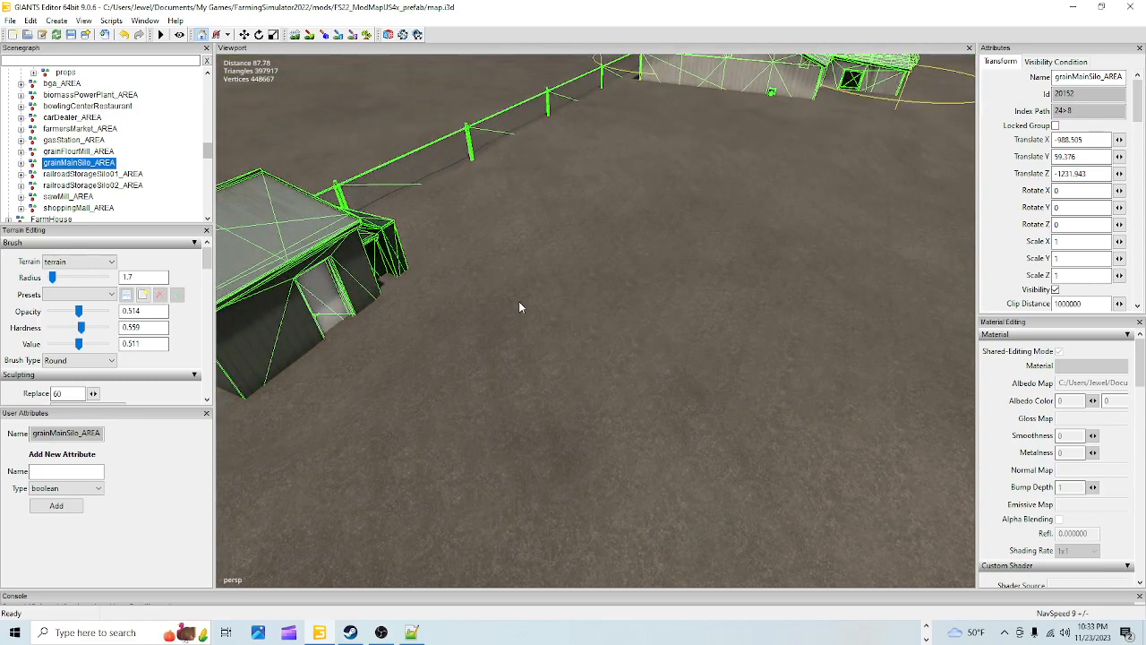
{"action": "left_click_drag", "start_coordinate": [525, 370], "coordinate": [715, 349], "text": "alt"}
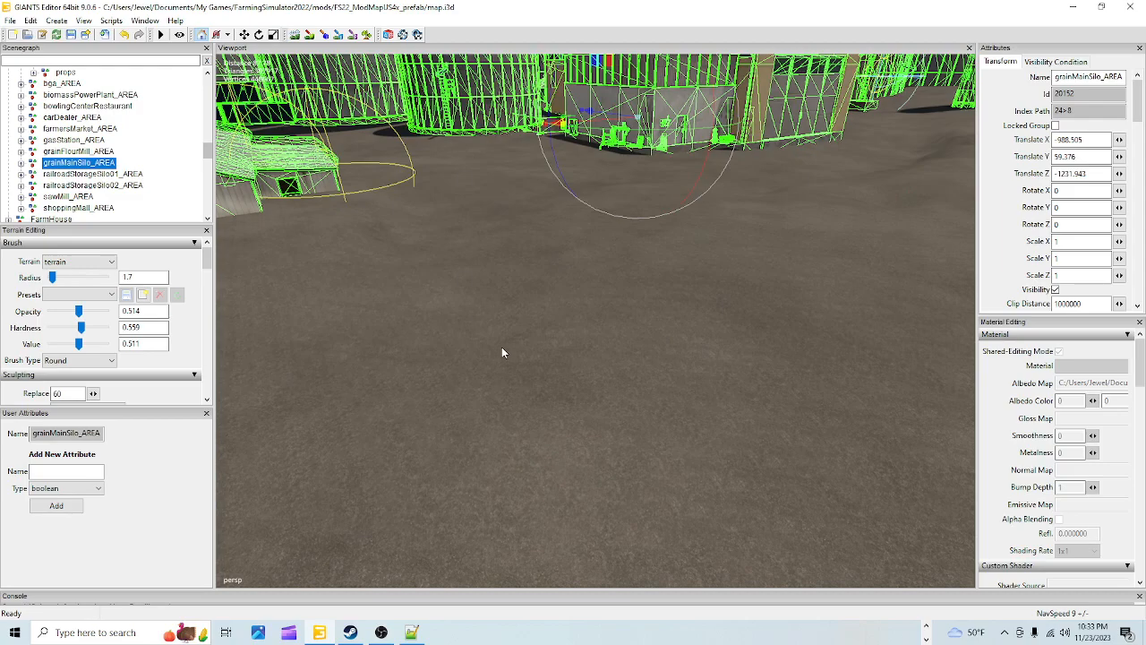
{"action": "left_click_drag", "start_coordinate": [683, 302], "coordinate": [488, 324], "text": "alt"}
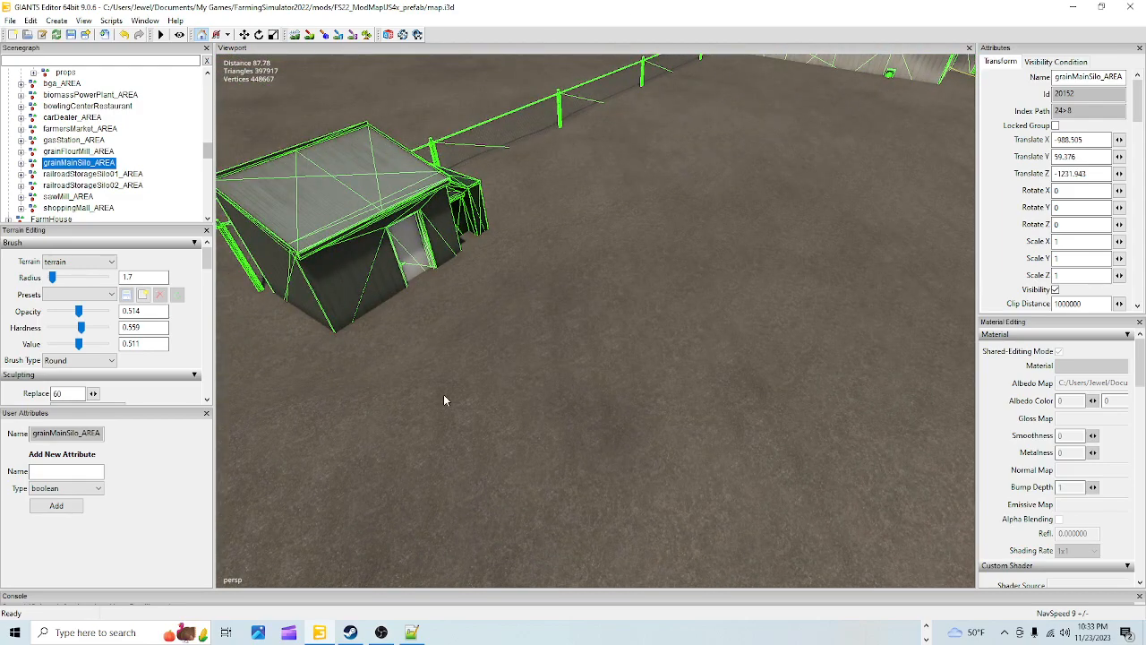
{"action": "left_click_drag", "start_coordinate": [702, 426], "coordinate": [566, 450], "text": "alt"}
{"action": "right_click_drag", "start_coordinate": [566, 451], "coordinate": [594, 388], "text": "alt"}
{"action": "left_click_drag", "start_coordinate": [595, 387], "coordinate": [514, 309], "text": "alt"}
{"action": "right_click_drag", "start_coordinate": [514, 309], "coordinate": [546, 324], "text": "alt"}
{"action": "left_click_drag", "start_coordinate": [546, 324], "coordinate": [782, 331], "text": "alt"}
{"action": "right_click_drag", "start_coordinate": [782, 331], "coordinate": [601, 385], "text": "alt"}
{"action": "mouse_move", "coordinate": [601, 385]}
{"action": "left_mouse_down", "text": "alt"}
{"action": "mouse_move", "coordinate": [680, 376]}
{"action": "mouse_move", "coordinate": [598, 400]}
{"action": "left_mouse_up", "text": "alt"}
{"action": "right_click_drag", "start_coordinate": [598, 399], "coordinate": [602, 365], "text": "alt"}
{"action": "left_click_drag", "start_coordinate": [600, 366], "coordinate": [559, 382], "text": "alt"}
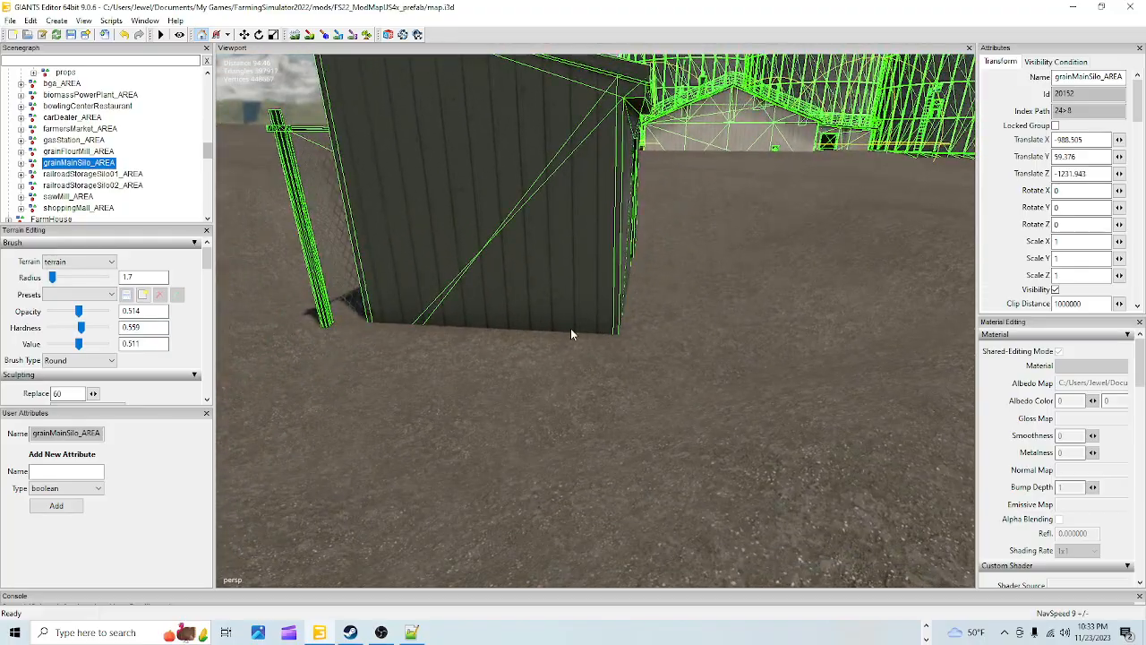
{"action": "left_click_drag", "start_coordinate": [612, 346], "coordinate": [653, 328], "text": "alt"}
{"action": "right_click_drag", "start_coordinate": [653, 327], "coordinate": [664, 273], "text": "alt"}
{"action": "left_click_drag", "start_coordinate": [664, 273], "coordinate": [466, 299], "text": "alt"}
{"action": "right_click_drag", "start_coordinate": [543, 273], "coordinate": [535, 328], "text": "alt"}
{"action": "left_click_drag", "start_coordinate": [536, 328], "coordinate": [515, 340], "text": "alt"}
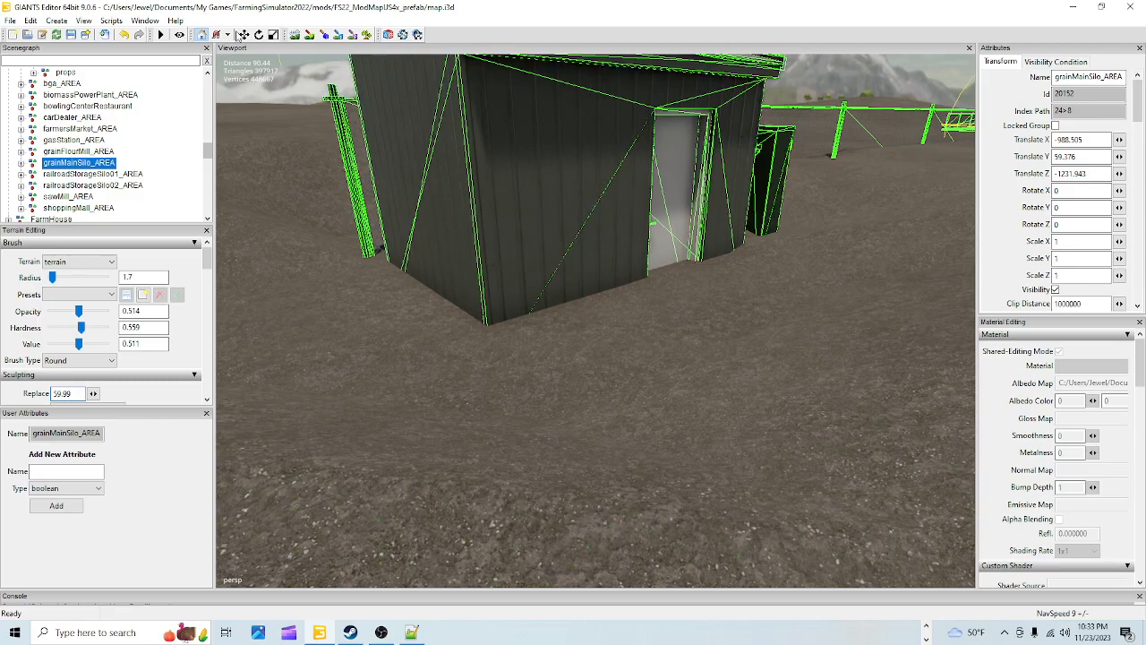
Lower the ground at the shed's front corner in small stages with replace heights 59.93, 59.91 and 59.88.
{"action": "left_click", "coordinate": [294, 34]}
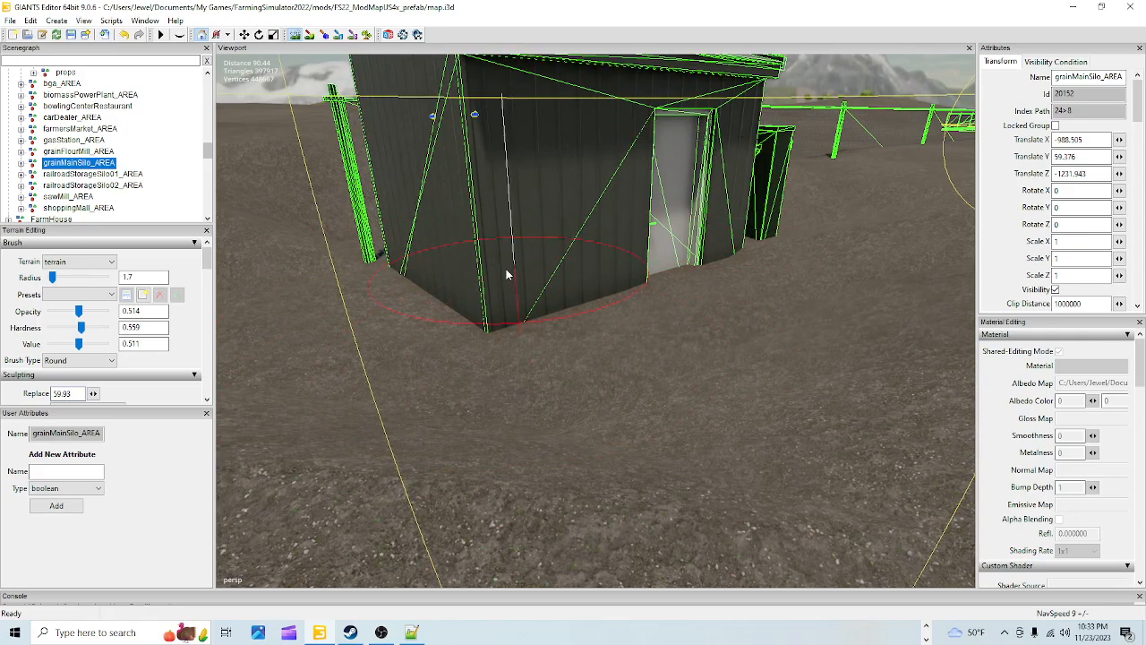
{"action": "double_click", "coordinate": [79, 393]}
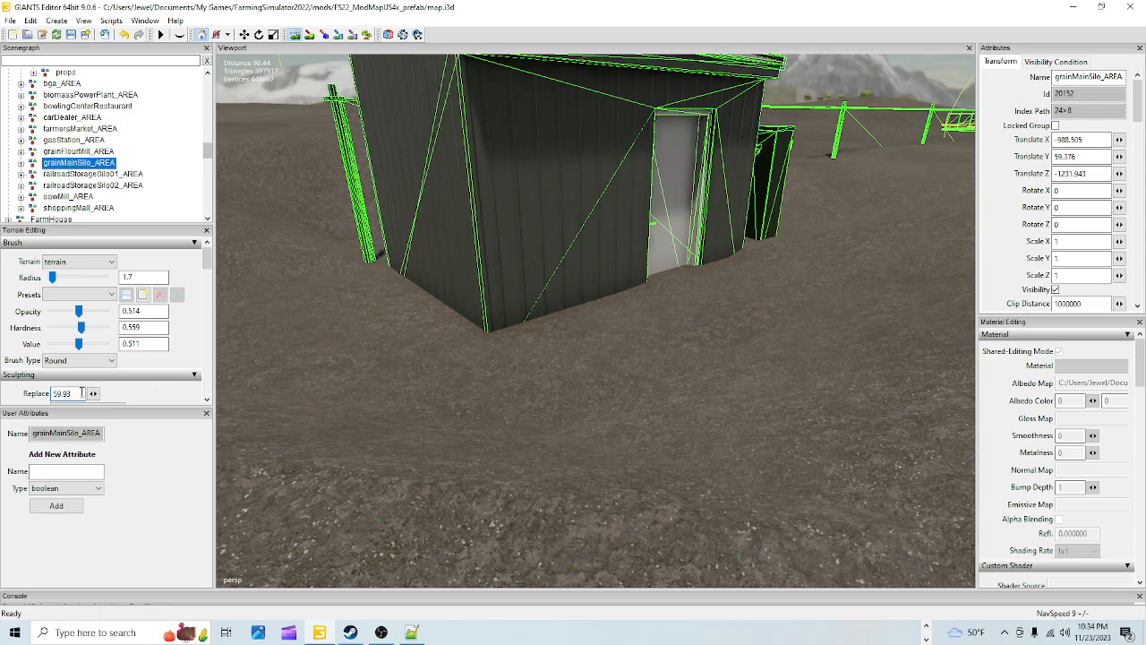
{"action": "type", "text": "59.91"}
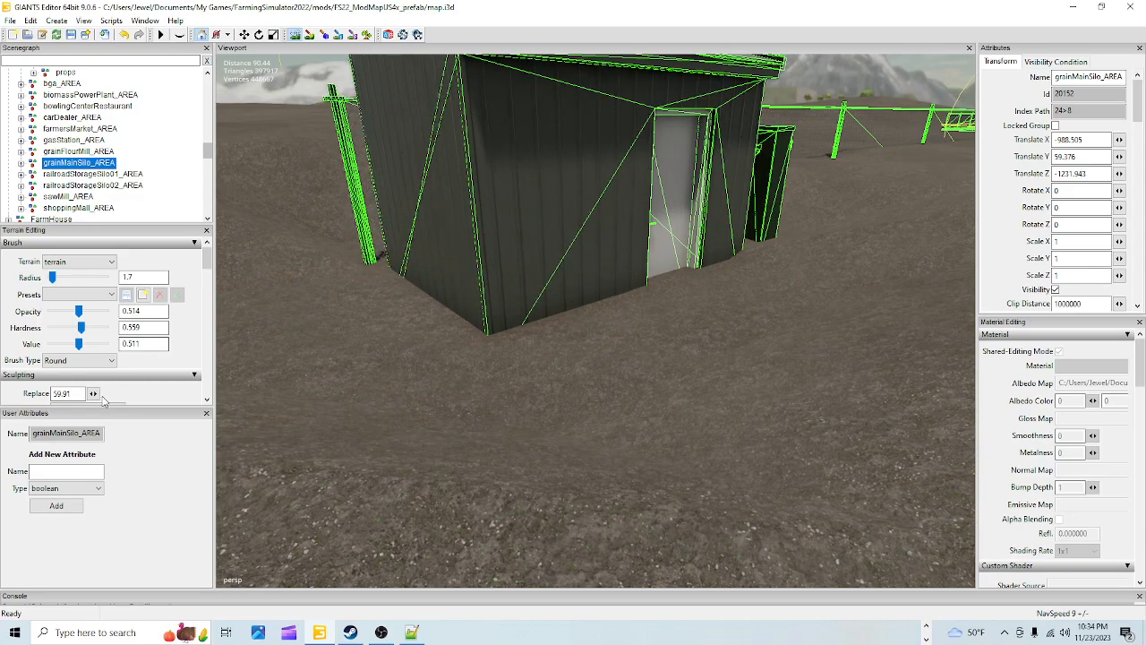
{"action": "key", "text": "BackSpace"}
{"action": "key", "text": "BackSpace"}
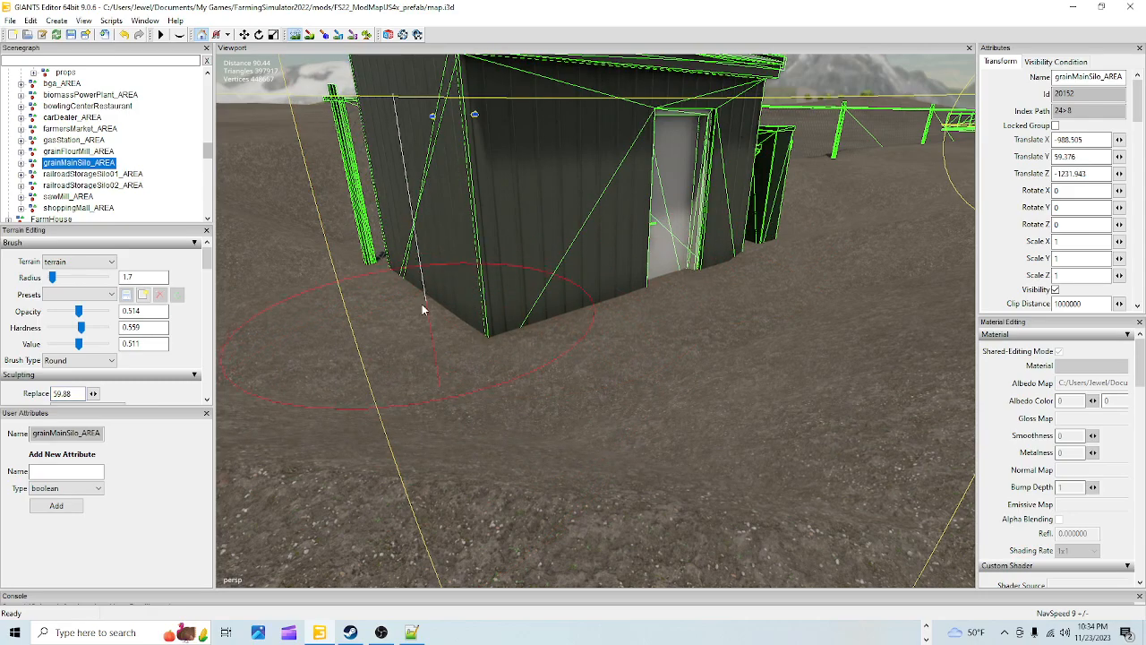
Lower the ground in front of the shed and around its door further with replace heights 59.7 and 59.68.
{"action": "key", "text": "BackSpace"}
{"action": "type", "text": "1"}
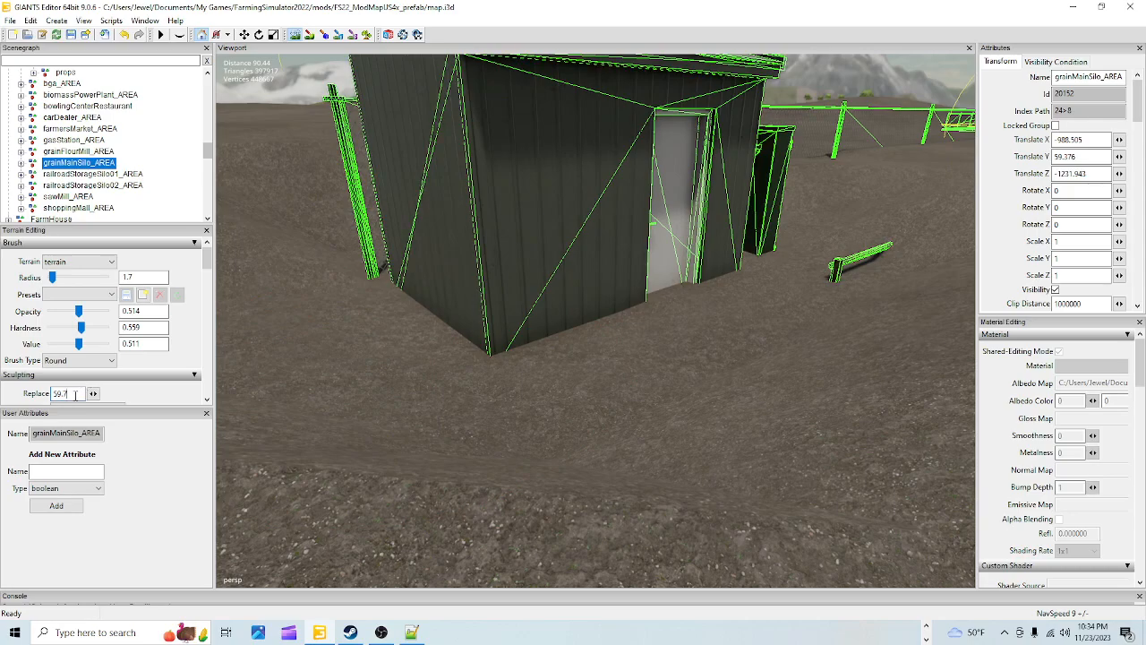
{"action": "key", "text": "BackSpace"}
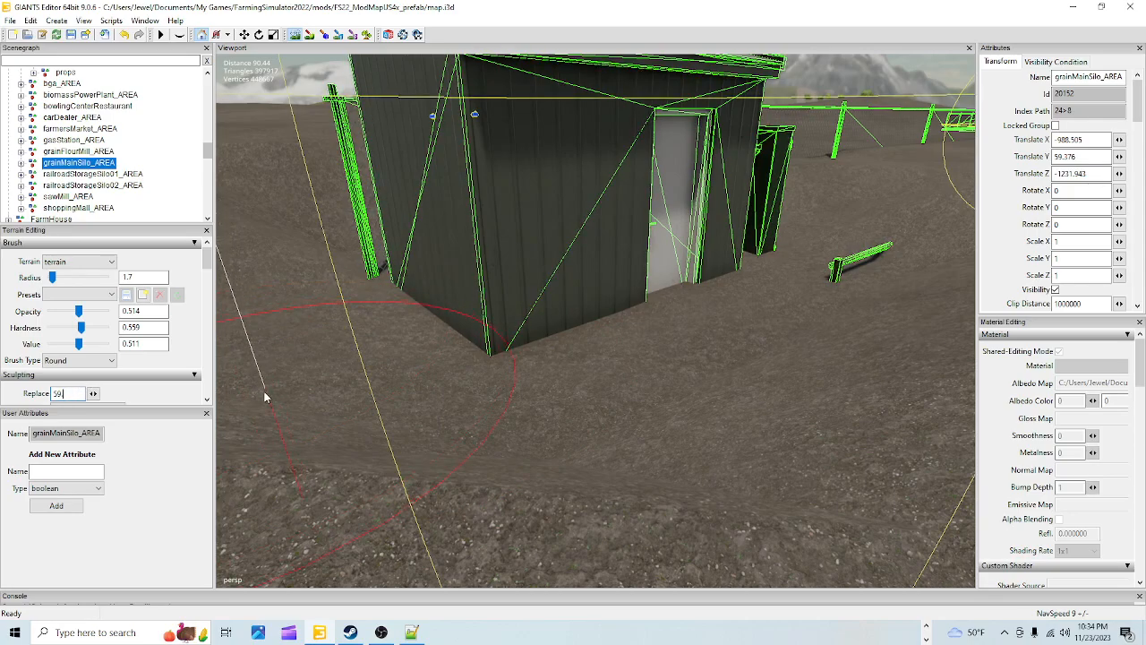
{"action": "scroll", "coordinate": [116, 358], "scroll_direction": "down", "scroll_amount": 2}
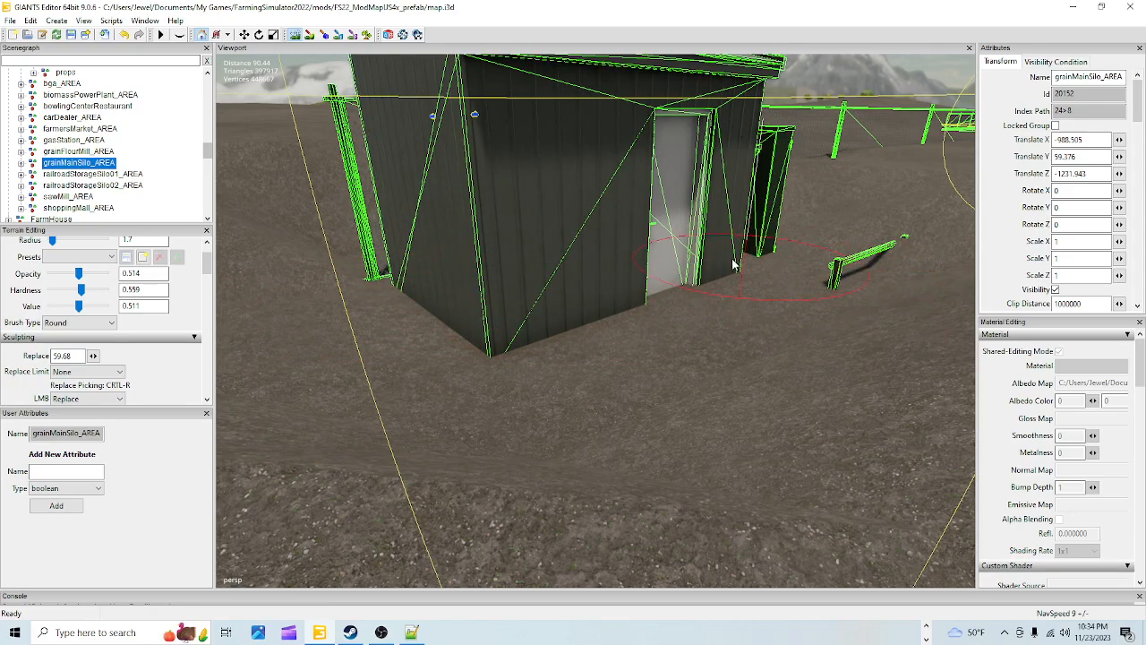
Lower the ground around the shed, its doorway and the fence post with replace heights 59.6 and 59.5.
{"action": "double_click", "coordinate": [82, 361]}
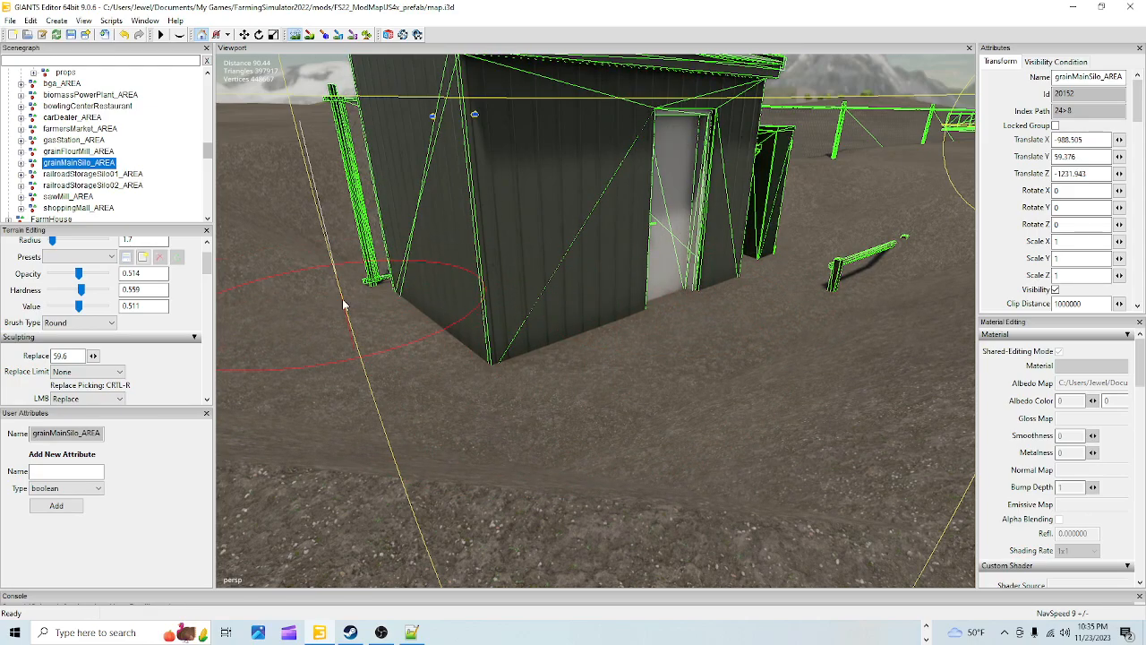
{"action": "key", "text": "BackSpace"}
{"action": "key", "text": "BackSpace"}
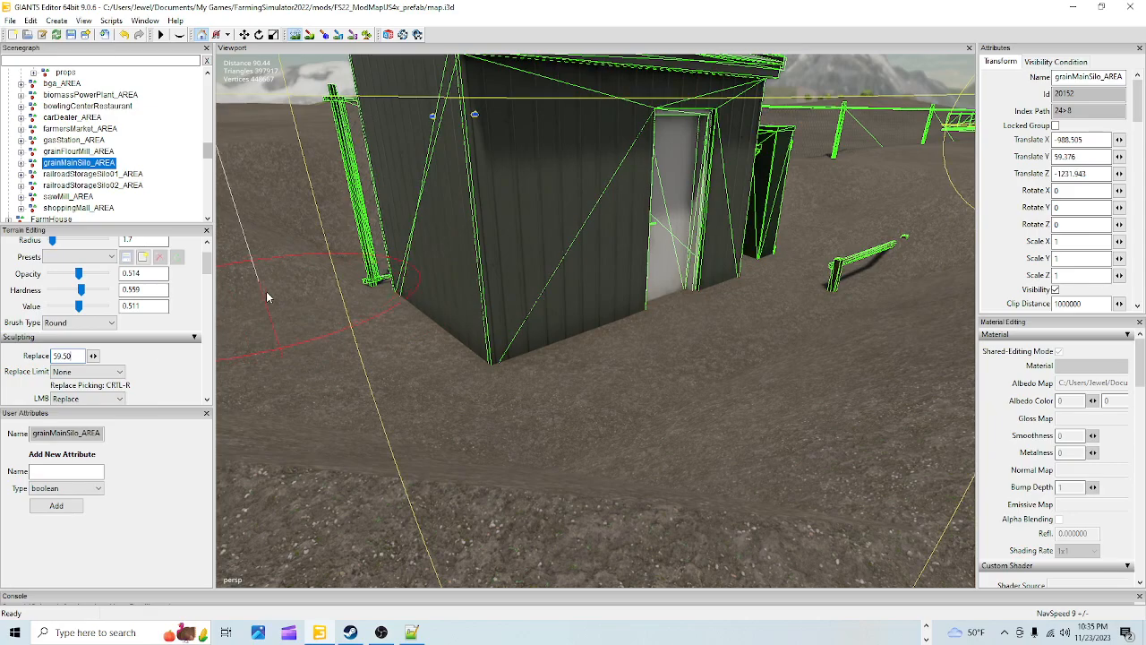
{"action": "left_click_drag", "start_coordinate": [542, 364], "coordinate": [773, 275]}
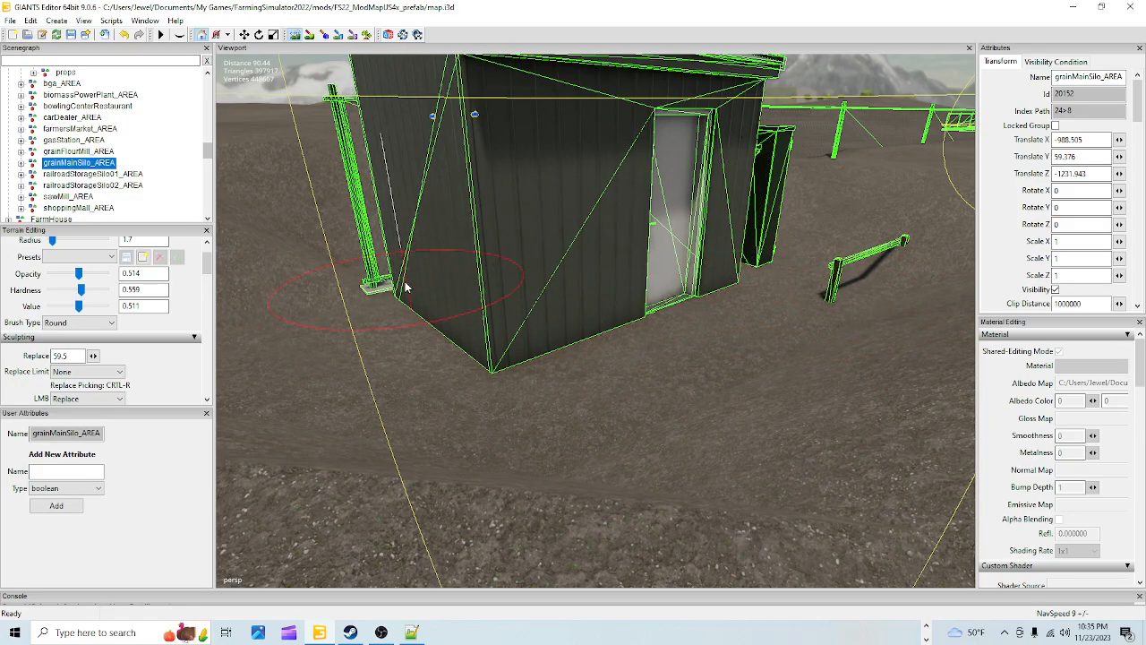
{"action": "left_click", "coordinate": [293, 36]}
Examine the fence post's concrete base and the shed's lower edge up close, then the surrounding terrain and silo complex.
{"action": "mouse_move", "coordinate": [501, 206]}
{"action": "left_mouse_down", "text": "alt"}
{"action": "mouse_move", "coordinate": [529, 226]}
{"action": "mouse_move", "coordinate": [495, 201]}
{"action": "mouse_move", "coordinate": [504, 225]}
{"action": "left_mouse_up", "text": "alt"}
{"action": "scroll", "coordinate": [502, 225], "scroll_direction": "up", "scroll_amount": 3}
{"action": "scroll", "coordinate": [503, 224], "scroll_direction": "up", "scroll_amount": 2}
{"action": "left_click_drag", "start_coordinate": [505, 264], "coordinate": [87, 376], "text": "alt"}
{"action": "scroll", "coordinate": [400, 216], "scroll_direction": "up", "scroll_amount": 5}
{"action": "scroll", "coordinate": [351, 298], "scroll_direction": "down", "scroll_amount": 5}
{"action": "scroll", "coordinate": [417, 212], "scroll_direction": "up", "scroll_amount": 5}
{"action": "scroll", "coordinate": [56, 270], "scroll_direction": "up", "scroll_amount": 5}
{"action": "scroll", "coordinate": [414, 261], "scroll_direction": "down", "scroll_amount": 6}
{"action": "left_click_drag", "start_coordinate": [387, 266], "coordinate": [441, 446], "text": "alt"}
{"action": "scroll", "coordinate": [585, 217], "scroll_direction": "up", "scroll_amount": 5}
{"action": "scroll", "coordinate": [725, 368], "scroll_direction": "up", "scroll_amount": 5}
{"action": "scroll", "coordinate": [447, 329], "scroll_direction": "up", "scroll_amount": 3}
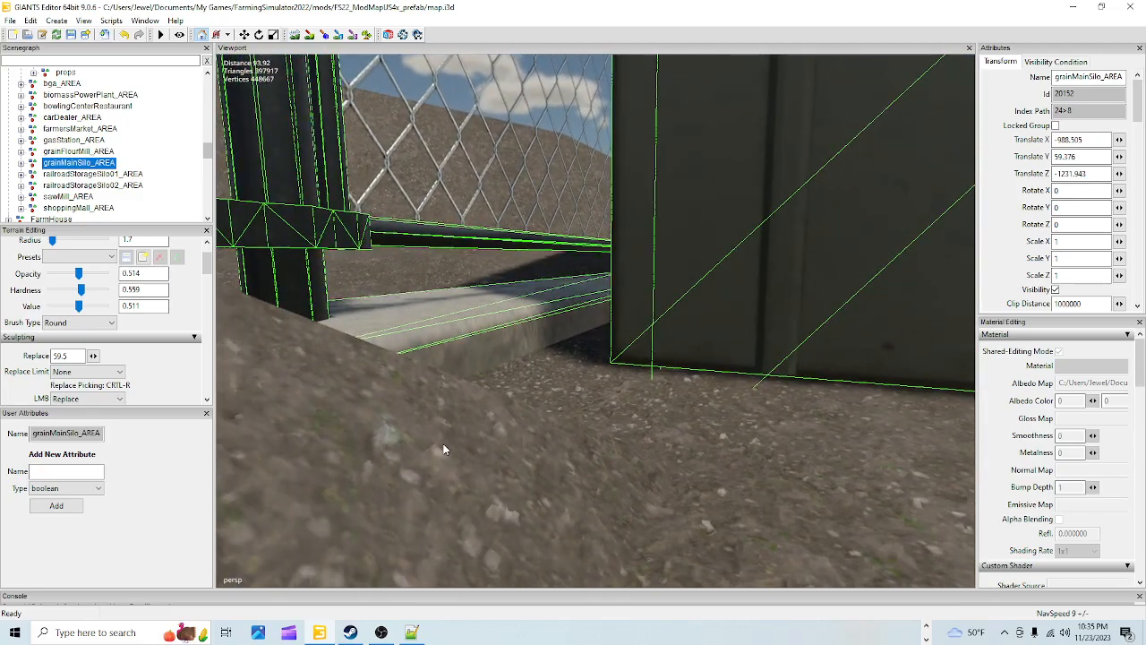
{"action": "scroll", "coordinate": [539, 401], "scroll_direction": "up", "scroll_amount": 2}
{"action": "left_click_drag", "start_coordinate": [538, 401], "coordinate": [593, 323], "text": "alt"}
{"action": "scroll", "coordinate": [528, 434], "scroll_direction": "up", "scroll_amount": 1}
{"action": "scroll", "coordinate": [526, 433], "scroll_direction": "down", "scroll_amount": 1}
{"action": "scroll", "coordinate": [650, 383], "scroll_direction": "up", "scroll_amount": 1}
{"action": "scroll", "coordinate": [631, 362], "scroll_direction": "up", "scroll_amount": 2}
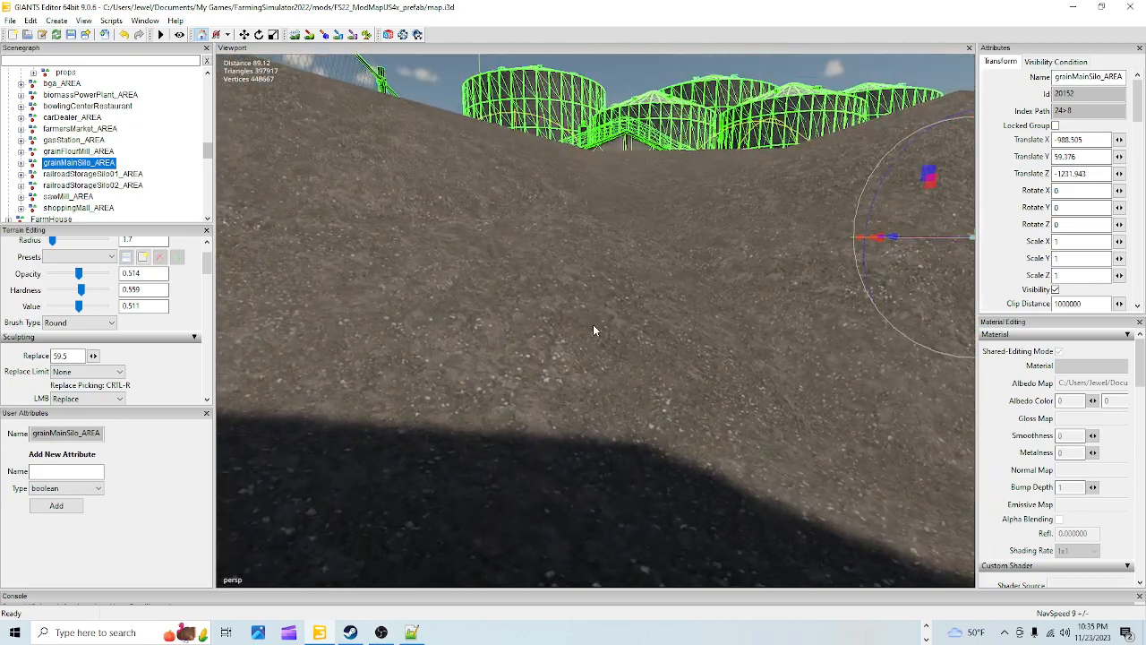
{"action": "scroll", "coordinate": [589, 334], "scroll_direction": "up", "scroll_amount": 2}
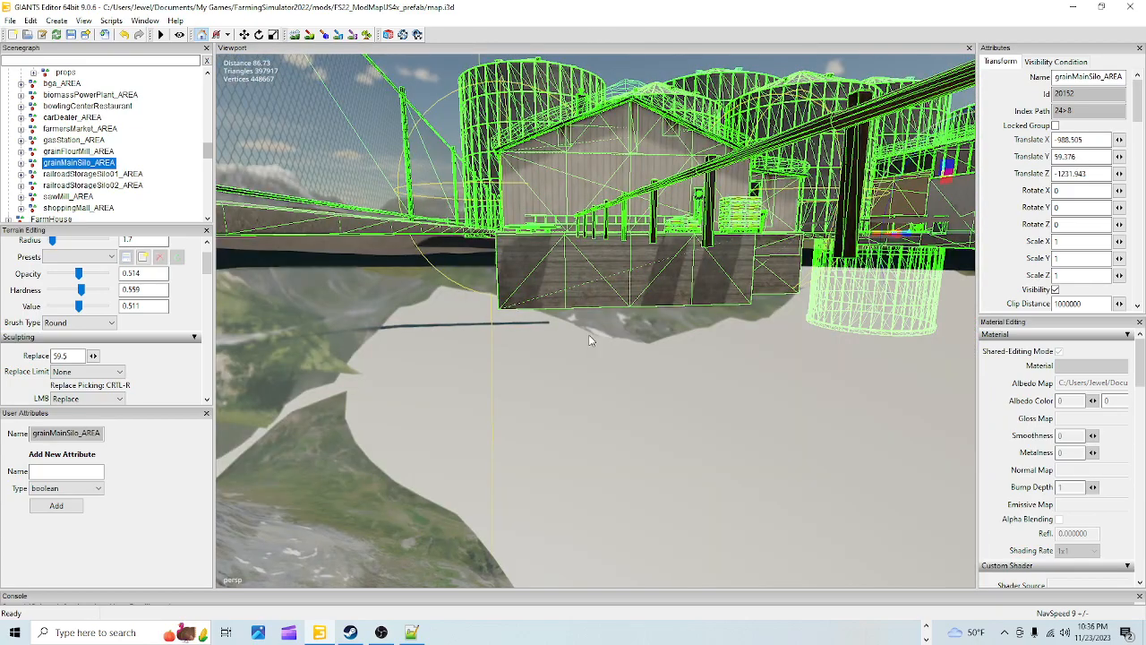
{"action": "left_click_drag", "start_coordinate": [589, 242], "coordinate": [654, 307], "text": "alt"}
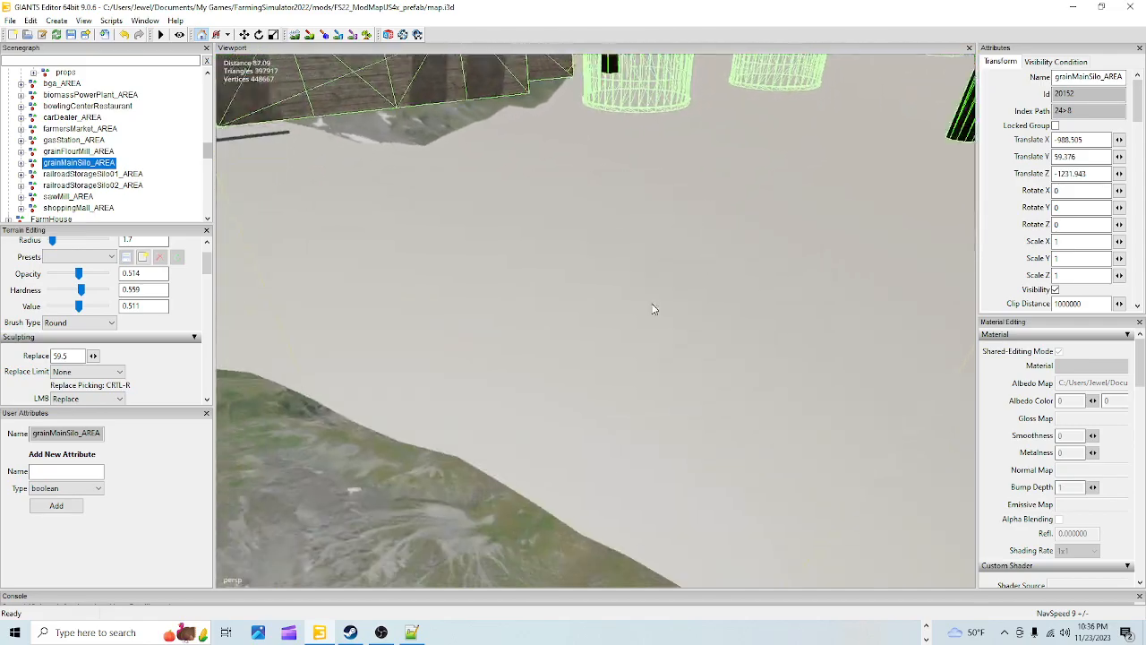
{"action": "scroll", "coordinate": [624, 288], "scroll_direction": "down", "scroll_amount": 5}
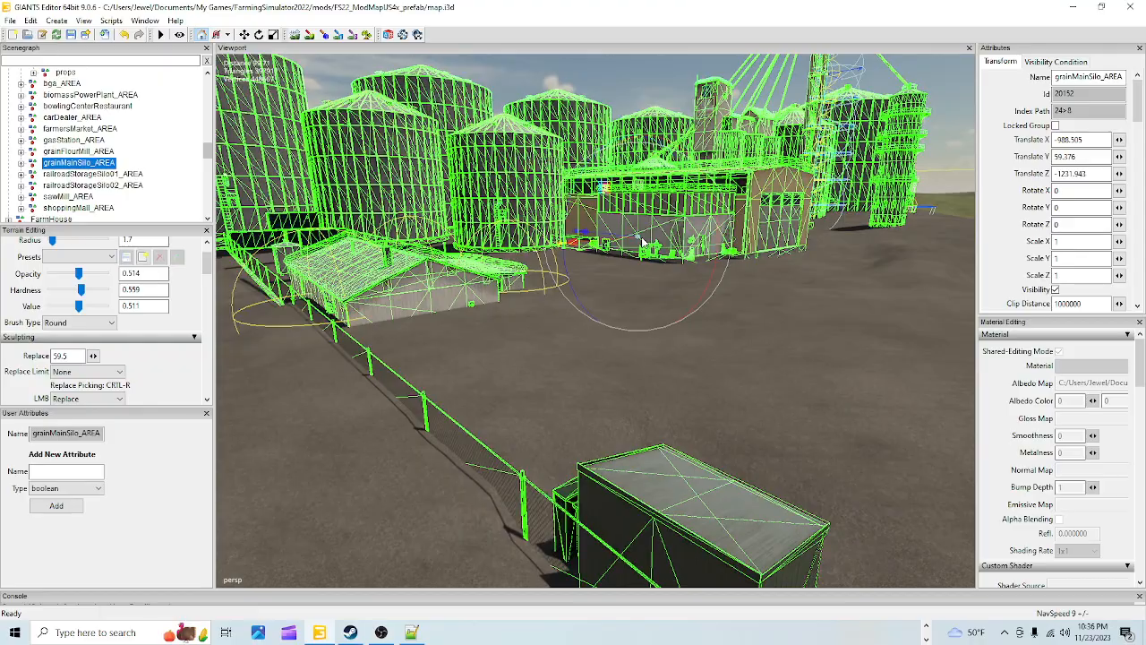
Set the replace height to 59.55 and level the ground around the shed's walls and doorway with it.
{"action": "left_click_drag", "start_coordinate": [667, 177], "coordinate": [565, 516], "text": "alt"}
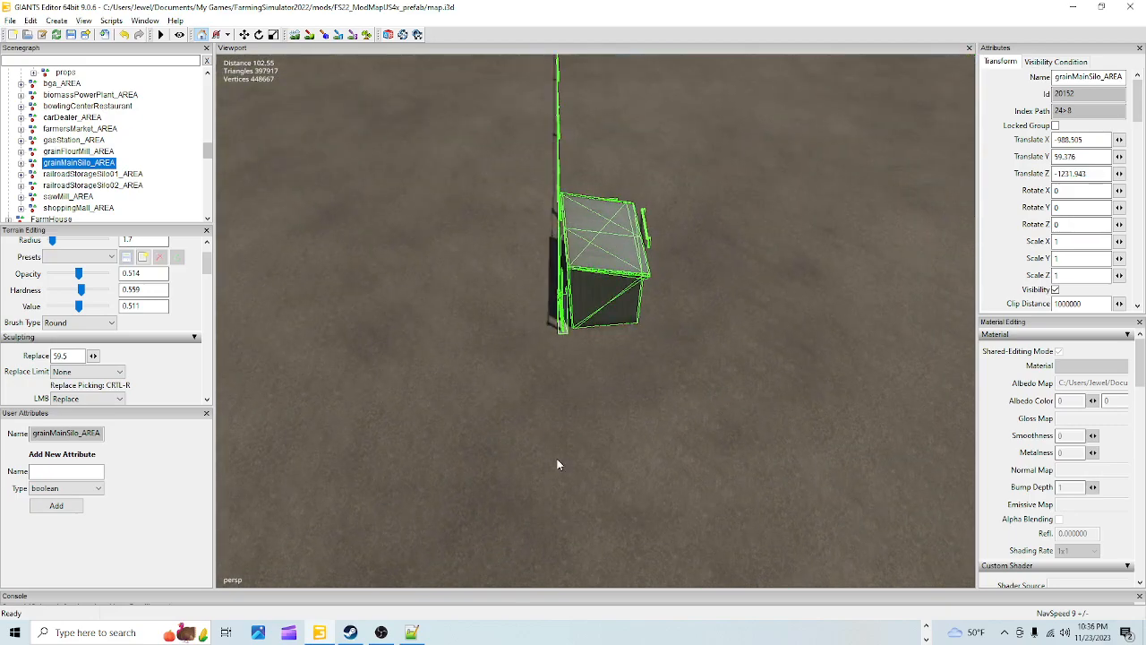
{"action": "left_click_drag", "start_coordinate": [558, 352], "coordinate": [476, 292], "text": "alt"}
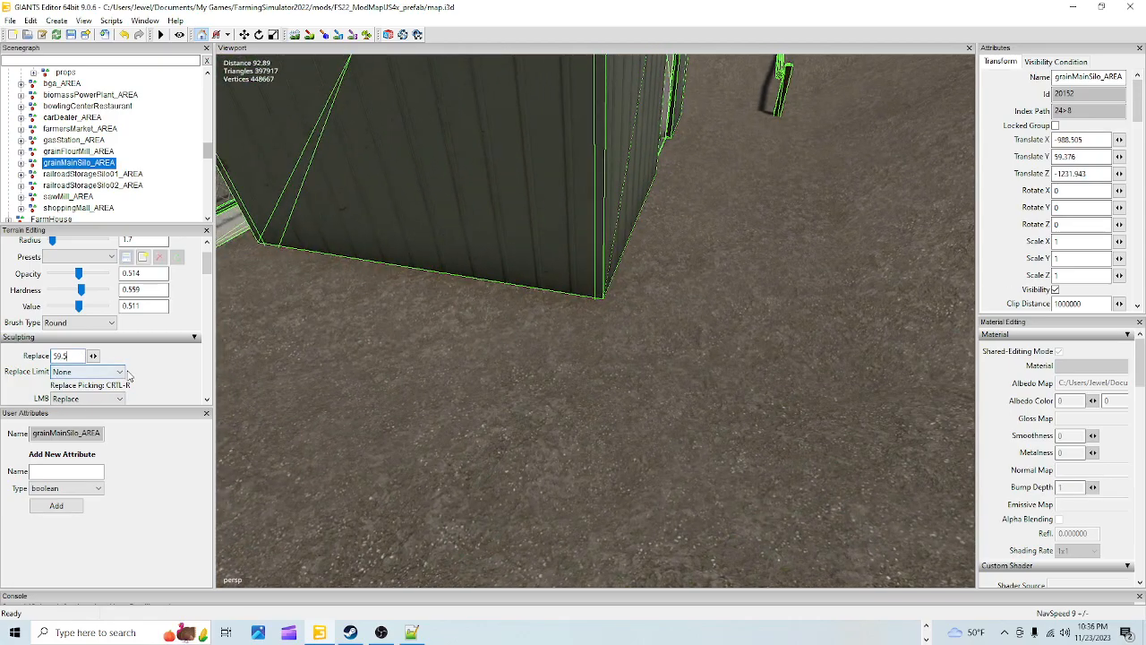
{"action": "key", "text": "Return"}
{"action": "left_click", "coordinate": [294, 34]}
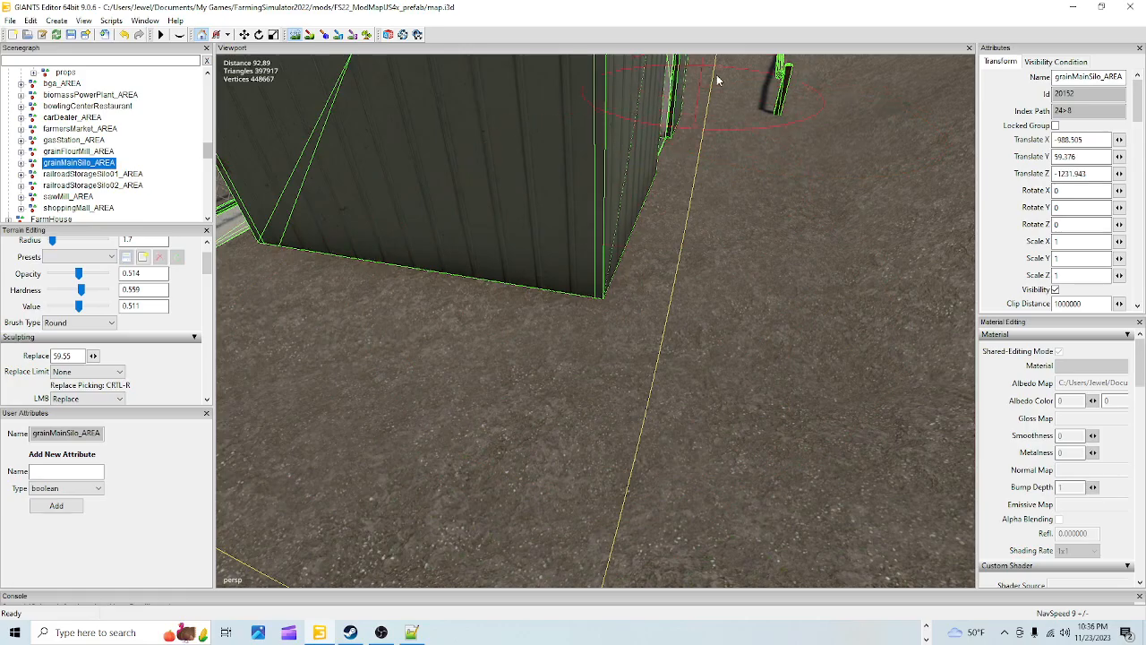
{"action": "left_click", "coordinate": [298, 38]}
Examine the shed's door threshold and wall base up close against the levelled ground.
{"action": "mouse_move", "coordinate": [770, 201]}
{"action": "left_mouse_down", "text": "alt"}
{"action": "mouse_move", "coordinate": [818, 173]}
{"action": "mouse_move", "coordinate": [797, 105]}
{"action": "mouse_move", "coordinate": [810, 134]}
{"action": "mouse_move", "coordinate": [799, 138]}
{"action": "left_mouse_up", "text": "alt"}
{"action": "left_click_drag", "start_coordinate": [704, 259], "coordinate": [400, 305], "text": "alt"}
{"action": "scroll", "coordinate": [683, 261], "scroll_direction": "up", "scroll_amount": 5}
{"action": "scroll", "coordinate": [606, 273], "scroll_direction": "up", "scroll_amount": 2}
{"action": "scroll", "coordinate": [606, 273], "scroll_direction": "down", "scroll_amount": 2}
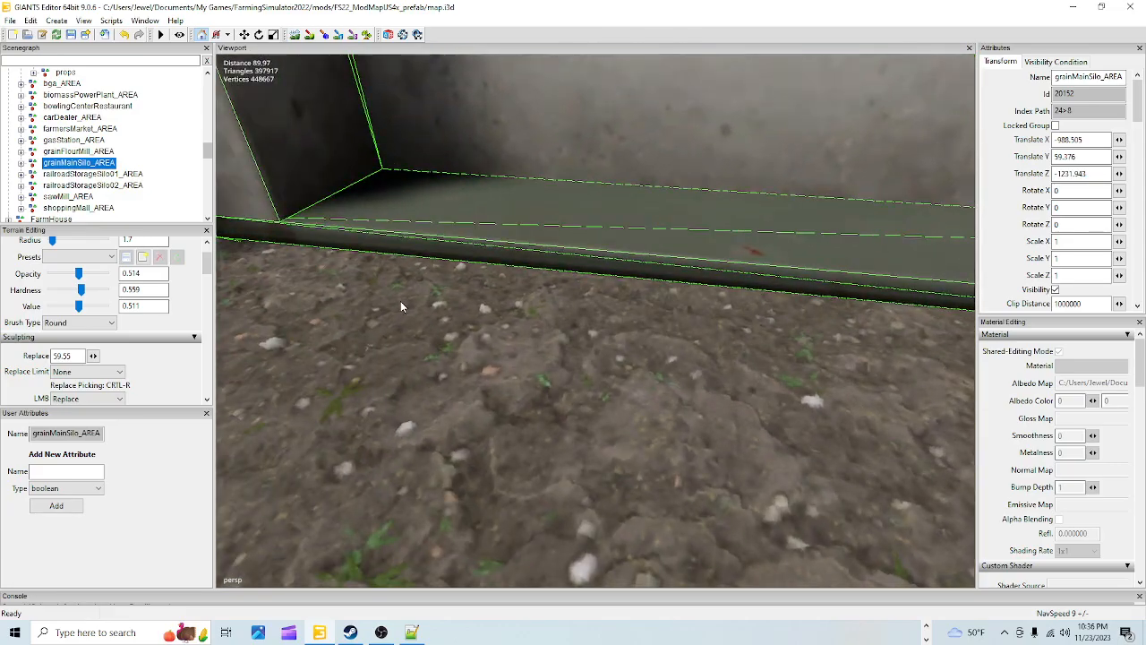
{"action": "scroll", "coordinate": [400, 305], "scroll_direction": "down", "scroll_amount": 2}
{"action": "scroll", "coordinate": [400, 305], "scroll_direction": "down", "scroll_amount": 4}
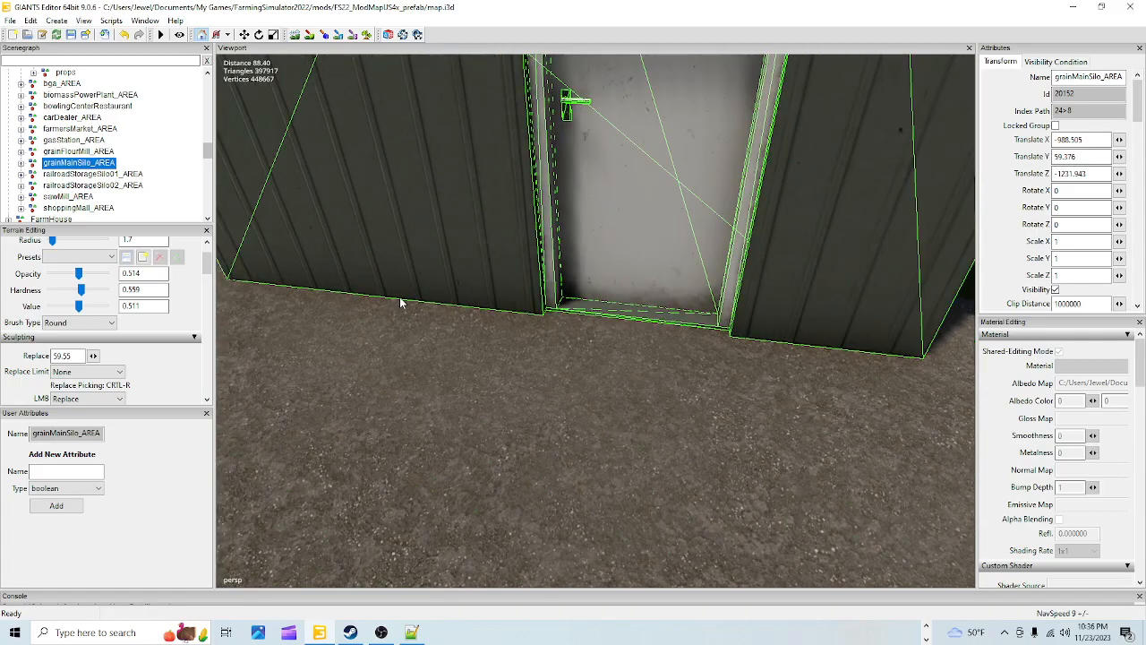
{"action": "left_click_drag", "start_coordinate": [382, 318], "coordinate": [441, 356], "text": "alt"}
Fine-tune the ground level at the shed's walls and doorway with replace heights 59.58, 59.55, 59.54 and 59.52.
{"action": "left_click", "coordinate": [81, 355]}
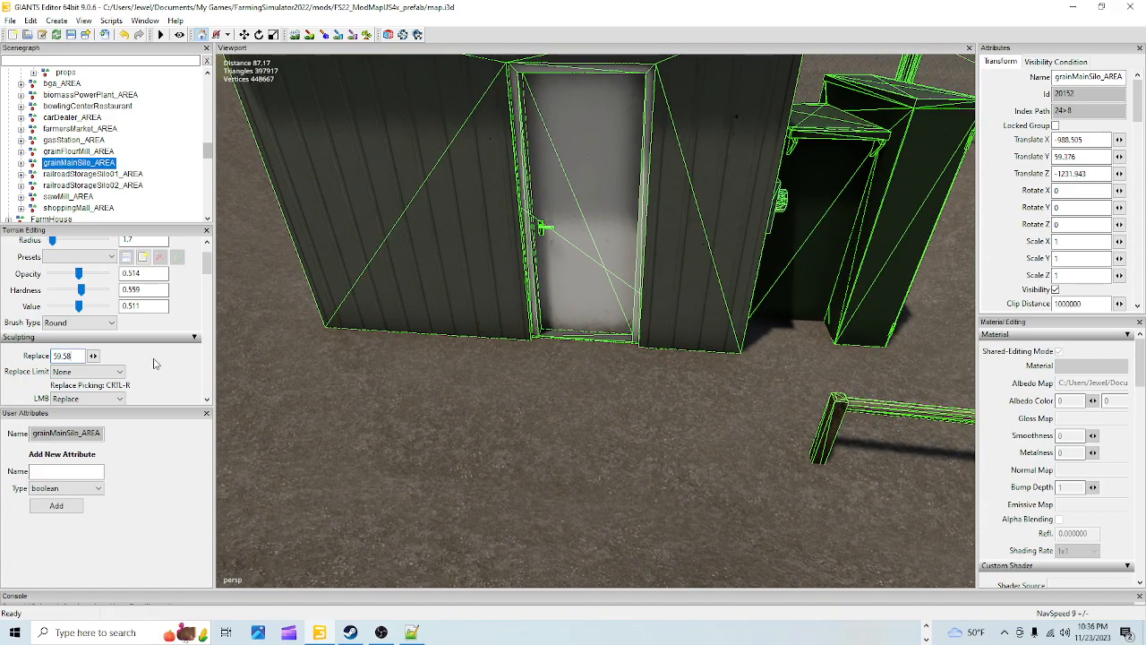
{"action": "left_click", "coordinate": [299, 36]}
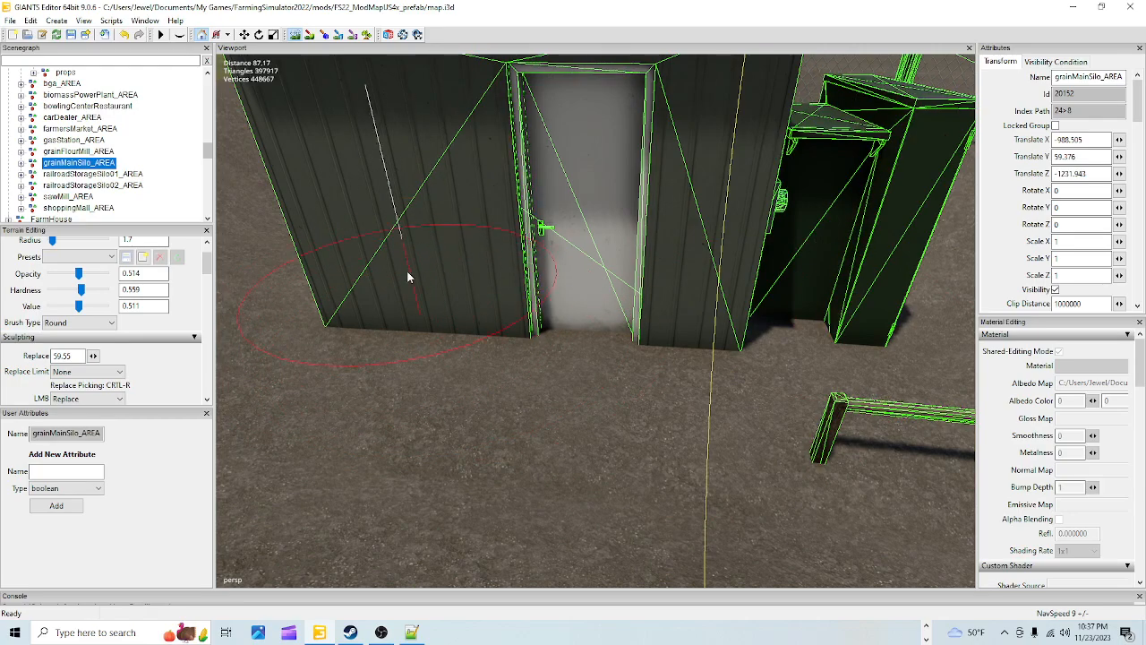
{"action": "left_click", "coordinate": [75, 356]}
{"action": "key", "text": "BackSpace"}
{"action": "type", "text": "4"}
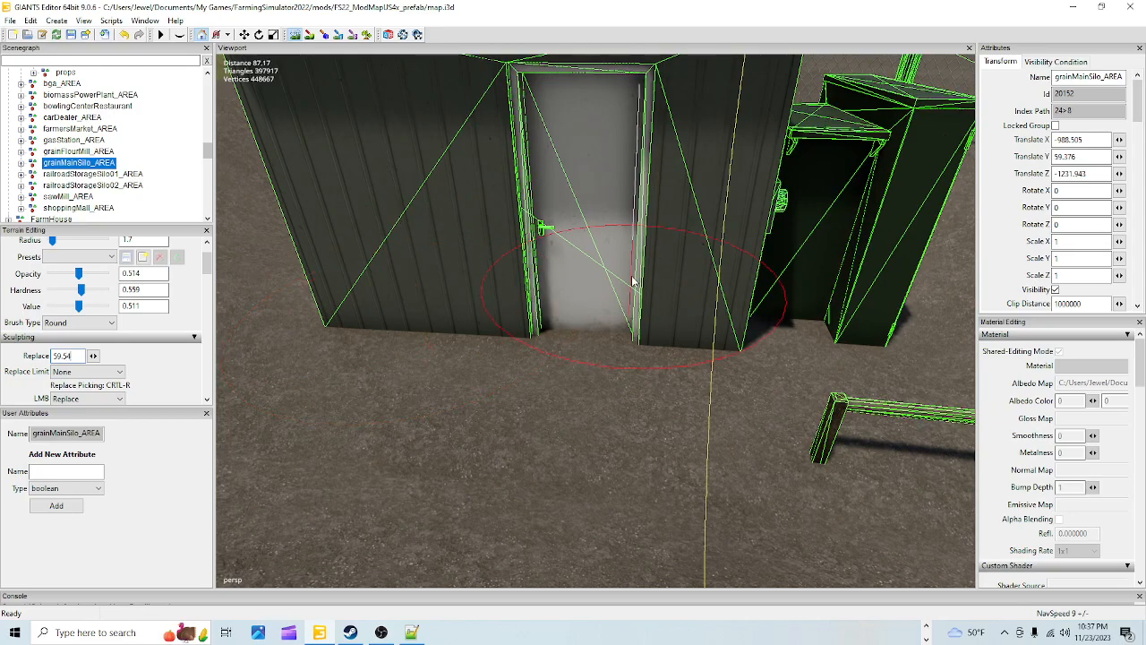
{"action": "double_click", "coordinate": [84, 355]}
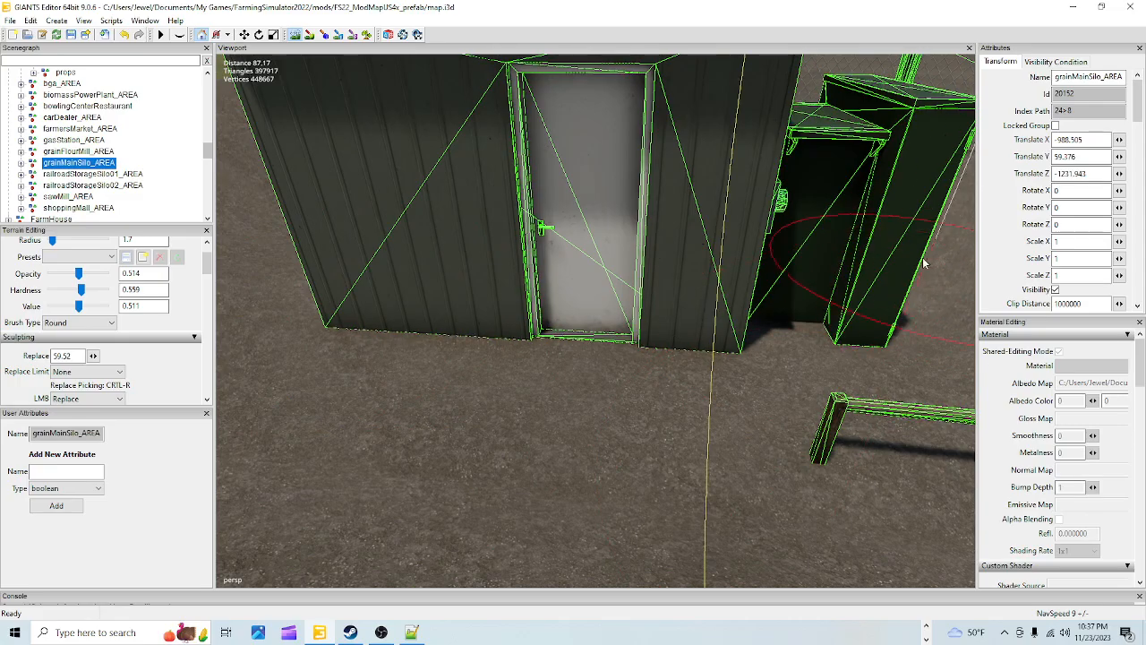
Level the ground around the sheds, fence line and nearest silos at 59.52 with a square brush of radius 21.95.
{"action": "left_click", "coordinate": [293, 38]}
{"action": "left_click_drag", "start_coordinate": [430, 174], "coordinate": [755, 282], "text": "alt"}
{"action": "scroll", "coordinate": [750, 285], "scroll_direction": "down", "scroll_amount": 5}
{"action": "right_click_drag", "start_coordinate": [711, 298], "coordinate": [552, 413], "text": "alt"}
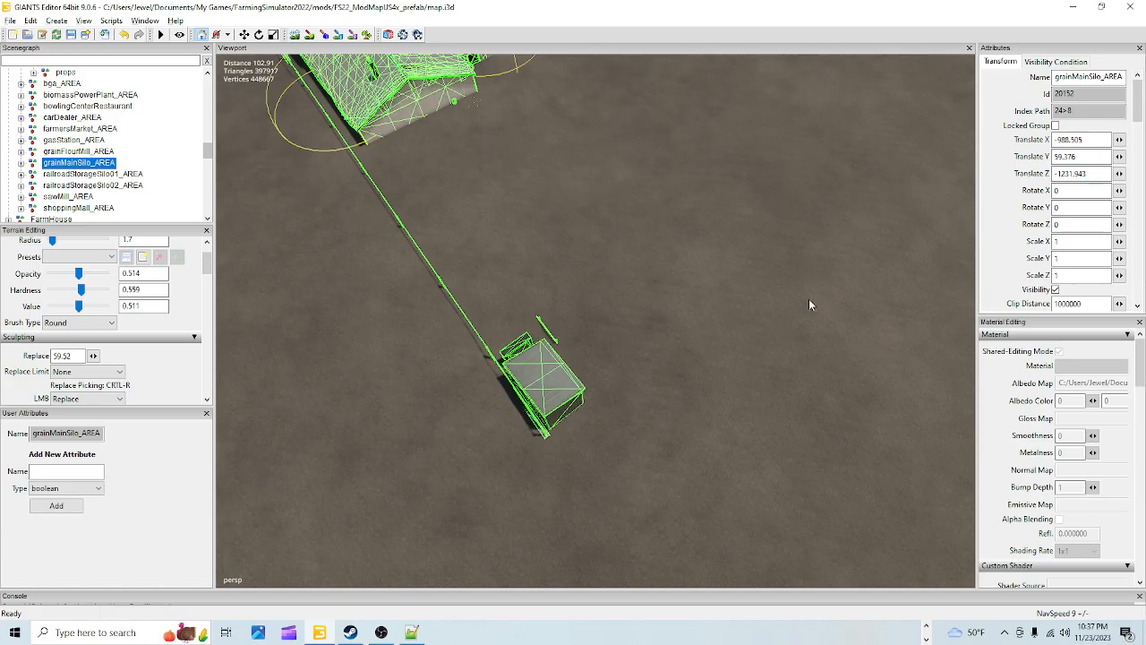
{"action": "left_click_drag", "start_coordinate": [805, 288], "coordinate": [780, 284], "text": "alt"}
{"action": "right_click_drag", "start_coordinate": [780, 283], "coordinate": [624, 306], "text": "alt"}
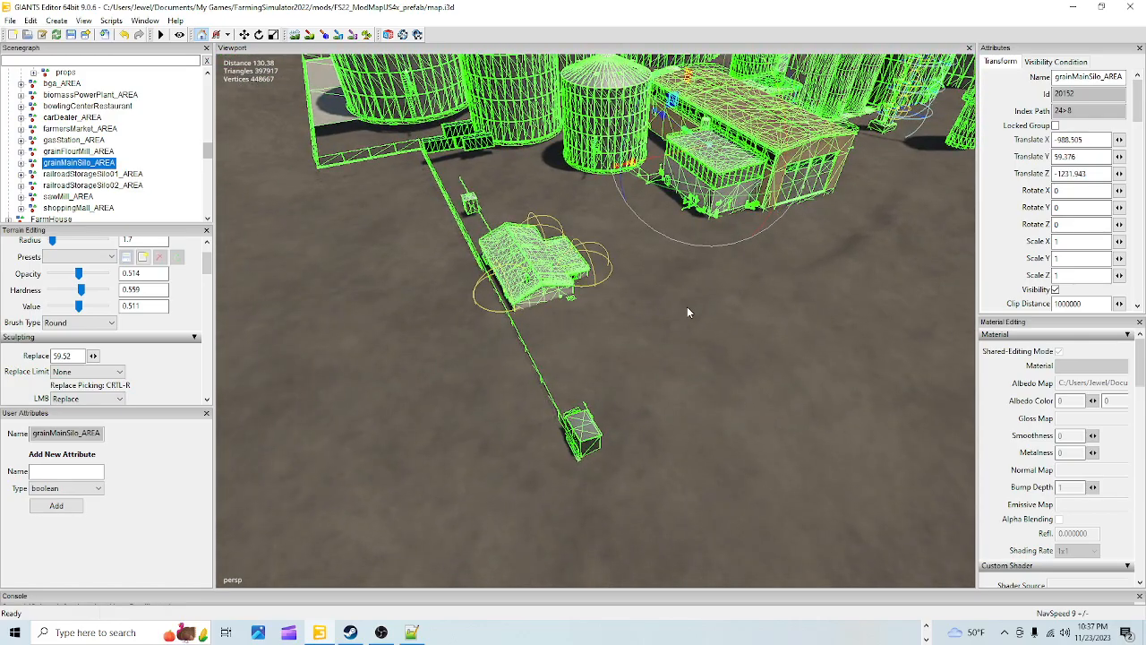
{"action": "left_click_drag", "start_coordinate": [688, 308], "coordinate": [696, 285], "text": "alt"}
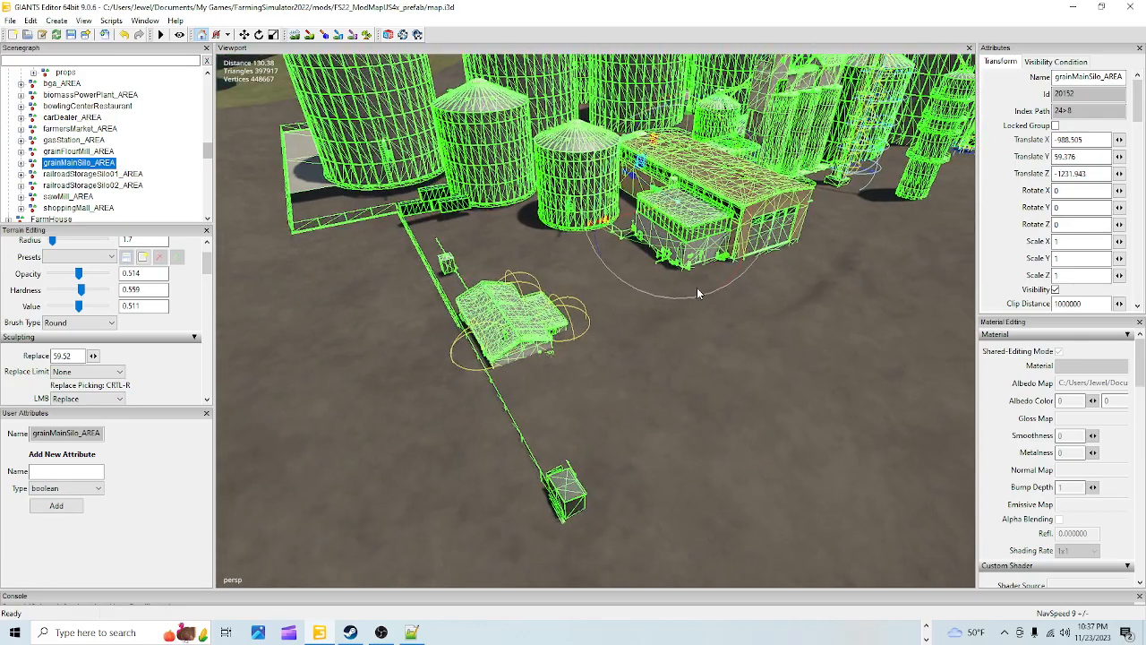
{"action": "left_click", "coordinate": [295, 35]}
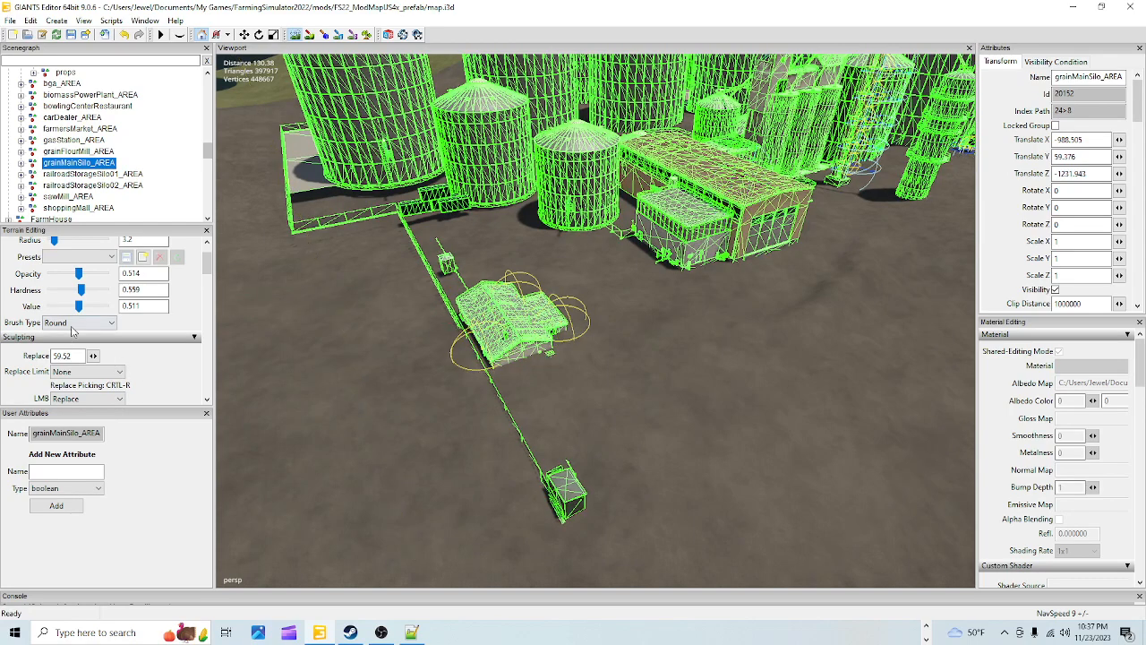
{"action": "left_click", "coordinate": [73, 324]}
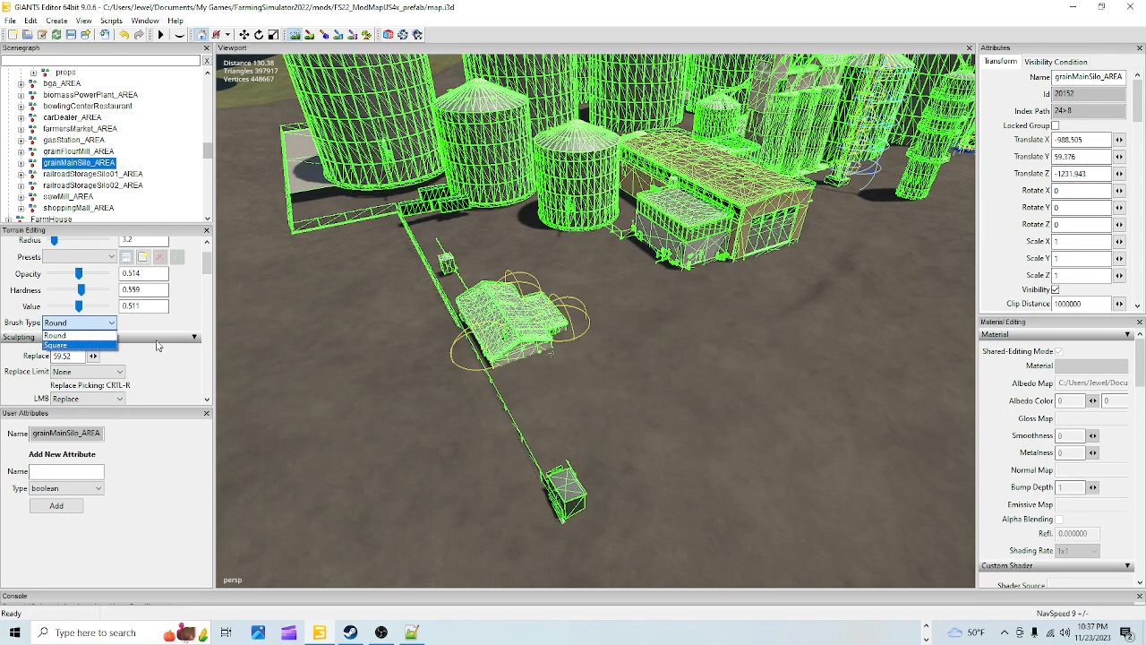
{"action": "left_click", "coordinate": [80, 345]}
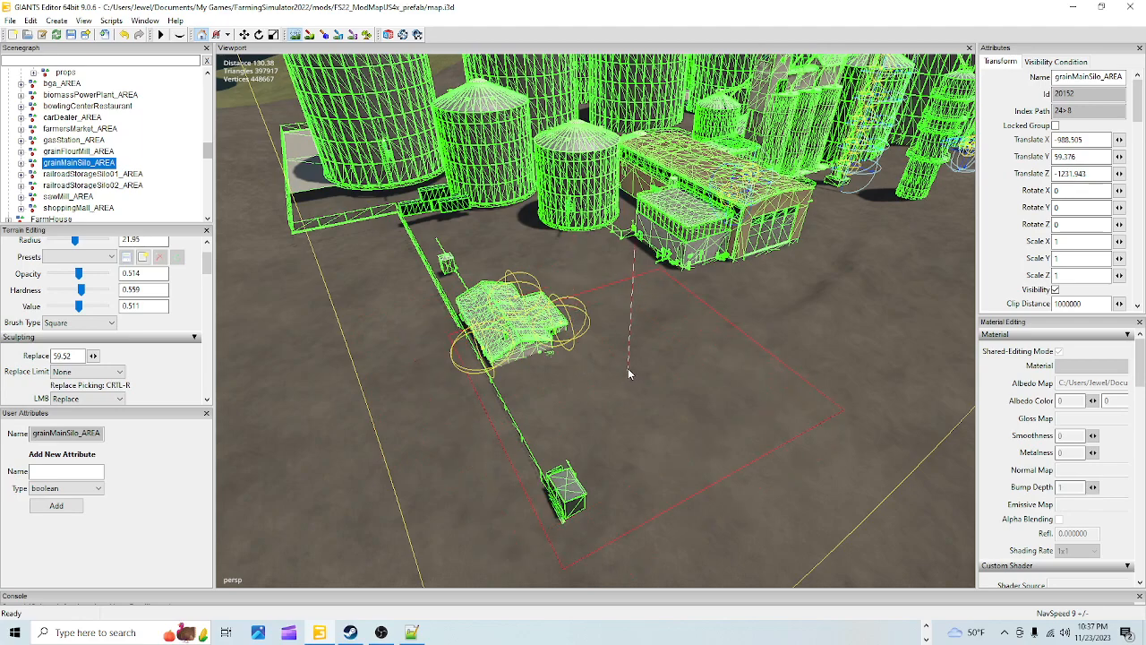
{"action": "mouse_move", "coordinate": [625, 348]}
{"action": "left_mouse_down"}
{"action": "mouse_move", "coordinate": [538, 358]}
{"action": "mouse_move", "coordinate": [489, 396]}
{"action": "left_mouse_up"}
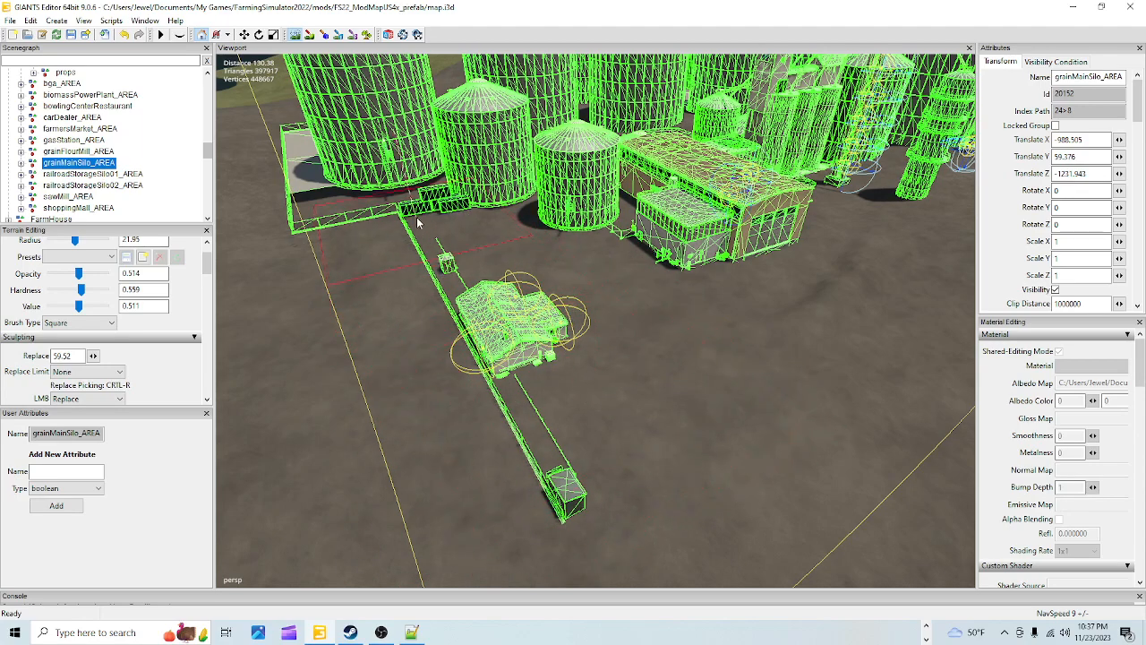
{"action": "left_click_drag", "start_coordinate": [390, 215], "coordinate": [367, 235]}
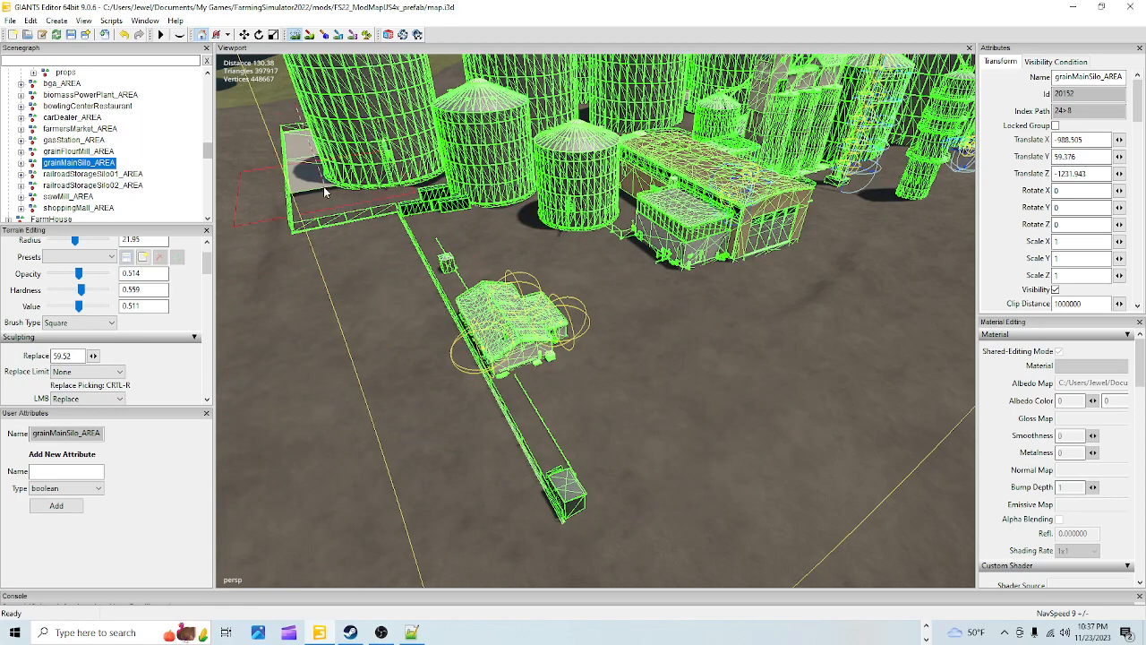
{"action": "mouse_move", "coordinate": [306, 204]}
{"action": "left_mouse_down"}
{"action": "mouse_move", "coordinate": [302, 186]}
{"action": "mouse_move", "coordinate": [296, 199]}
{"action": "left_mouse_up"}
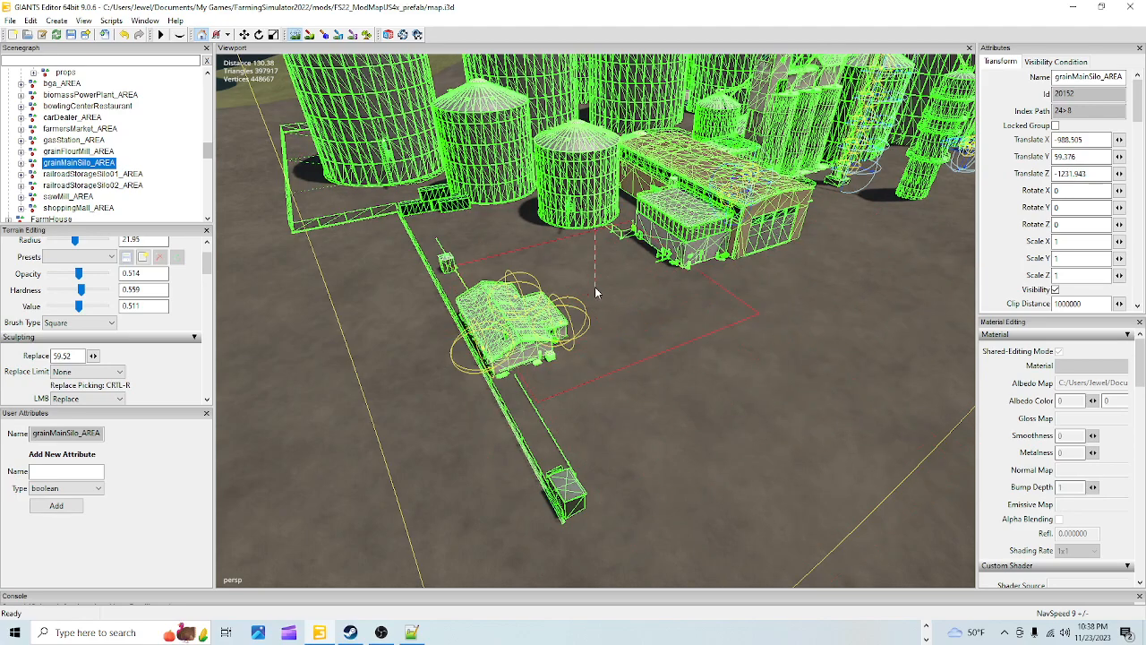
Enlarge the square brush to radius 68.7 and level the ground beneath the whole silo complex at 59.52.
{"action": "left_click", "coordinate": [179, 35]}
{"action": "left_click_drag", "start_coordinate": [673, 213], "coordinate": [398, 350], "text": "alt"}
{"action": "scroll", "coordinate": [608, 254], "scroll_direction": "down", "scroll_amount": 4}
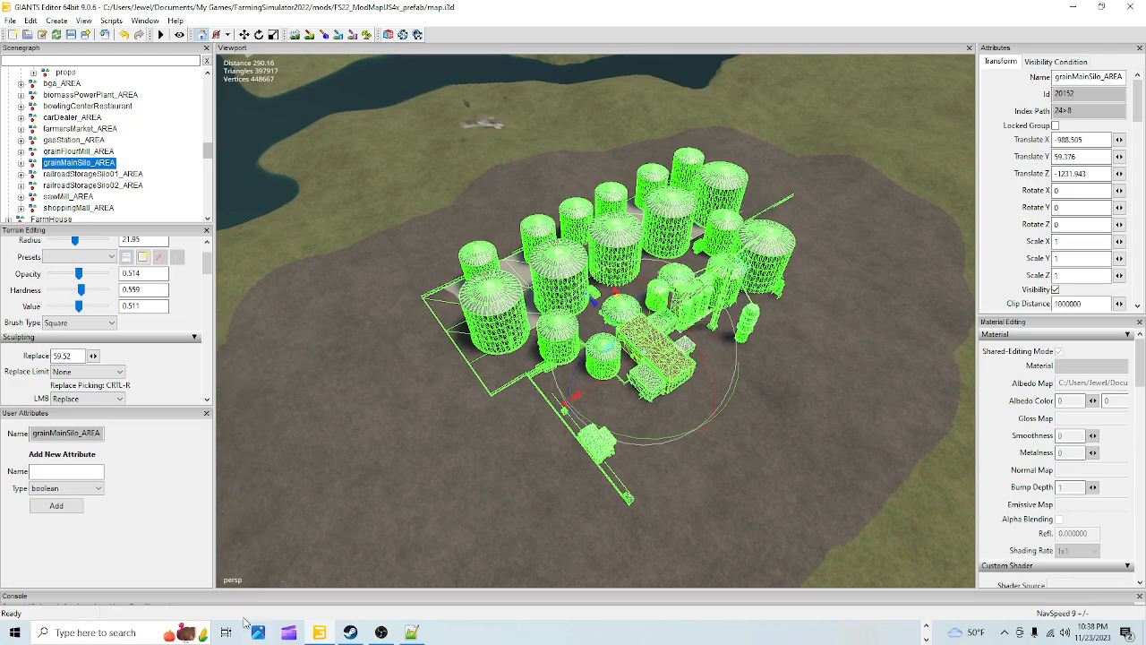
{"action": "left_click", "coordinate": [294, 38]}
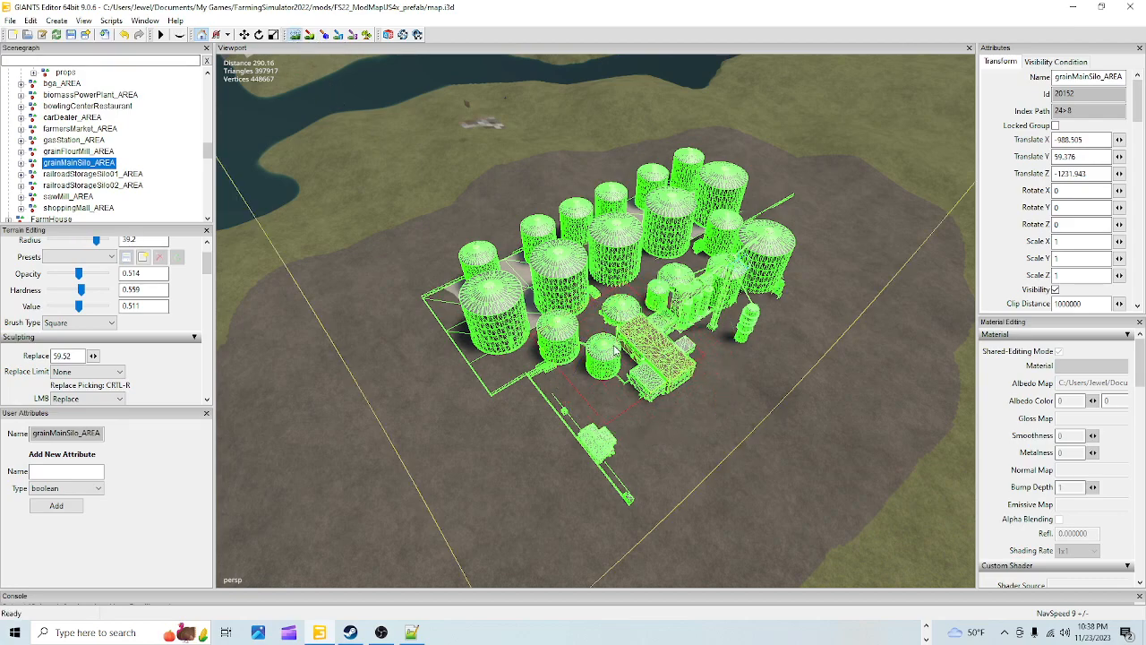
{"action": "scroll", "coordinate": [622, 381], "scroll_direction": "up", "scroll_amount": 3, "text": "ctrl"}
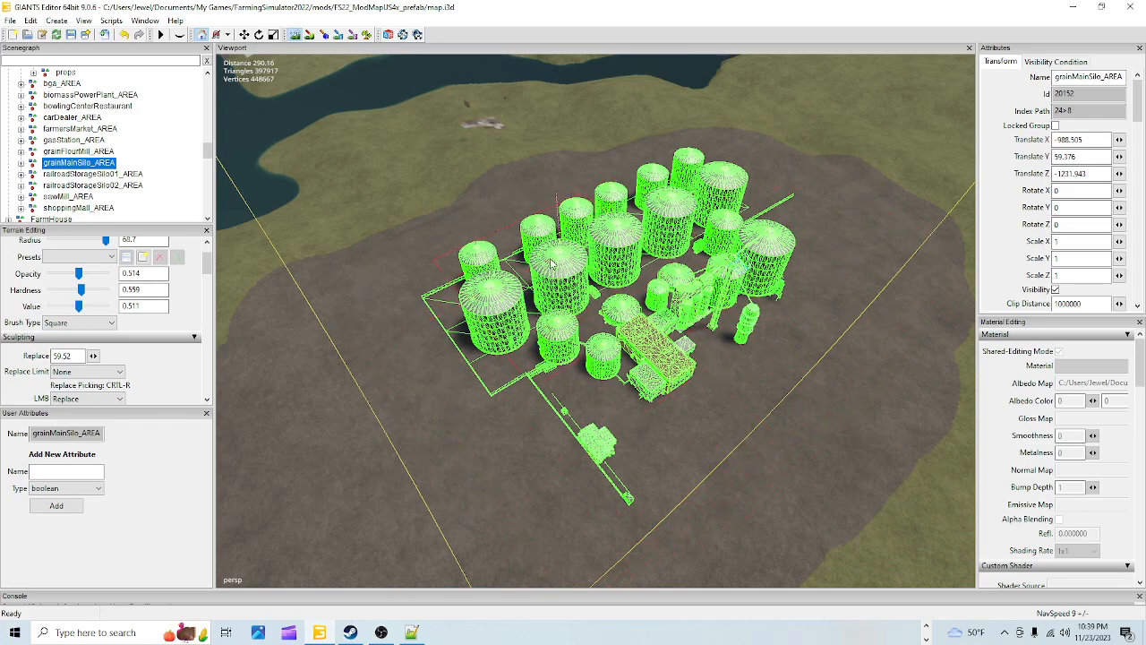
{"action": "left_click", "coordinate": [293, 36]}
Raise grainMainSilo_AREA along the Y axis to about 59.454.
{"action": "left_click_drag", "start_coordinate": [654, 309], "coordinate": [703, 328], "text": "alt"}
{"action": "middle_click_drag", "start_coordinate": [704, 328], "coordinate": [632, 376], "text": "alt"}
{"action": "right_click_drag", "start_coordinate": [632, 376], "coordinate": [825, 88], "text": "alt"}
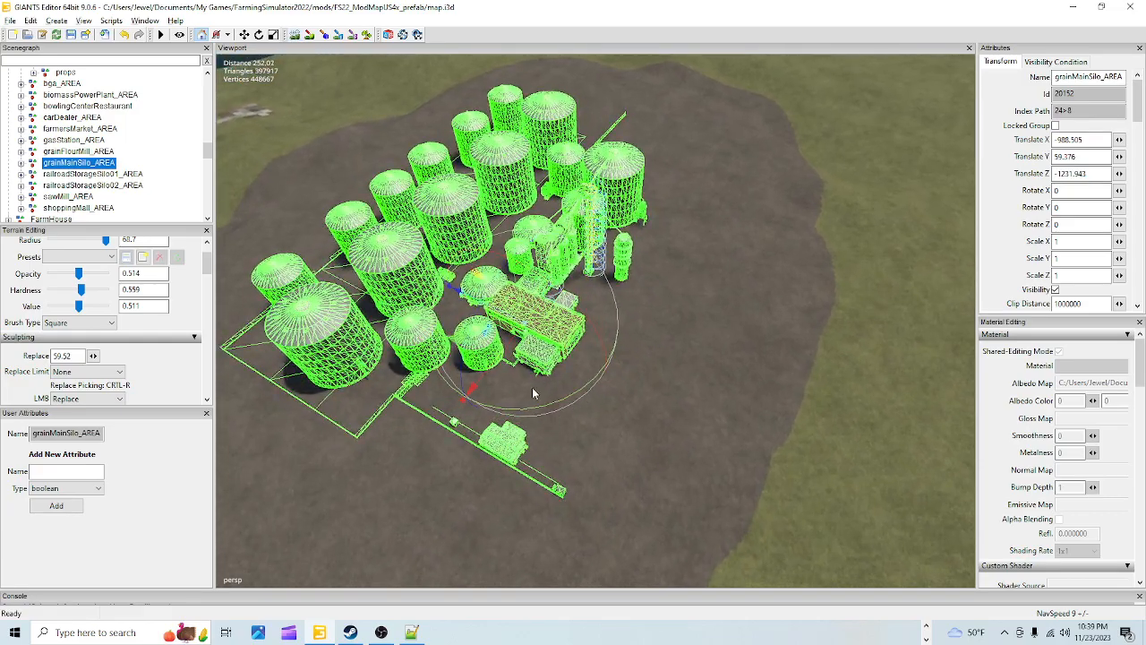
{"action": "right_click_drag", "start_coordinate": [516, 404], "coordinate": [967, 27], "text": "alt"}
{"action": "right_click_drag", "start_coordinate": [725, 372], "coordinate": [730, 241], "text": "alt"}
{"action": "right_click_drag", "start_coordinate": [627, 420], "coordinate": [863, 128], "text": "alt"}
{"action": "left_click_drag", "start_coordinate": [863, 128], "coordinate": [610, 168], "text": "alt"}
{"action": "right_click_drag", "start_coordinate": [706, 109], "coordinate": [591, 279], "text": "alt"}
{"action": "left_click_drag", "start_coordinate": [591, 280], "coordinate": [611, 212], "text": "alt"}
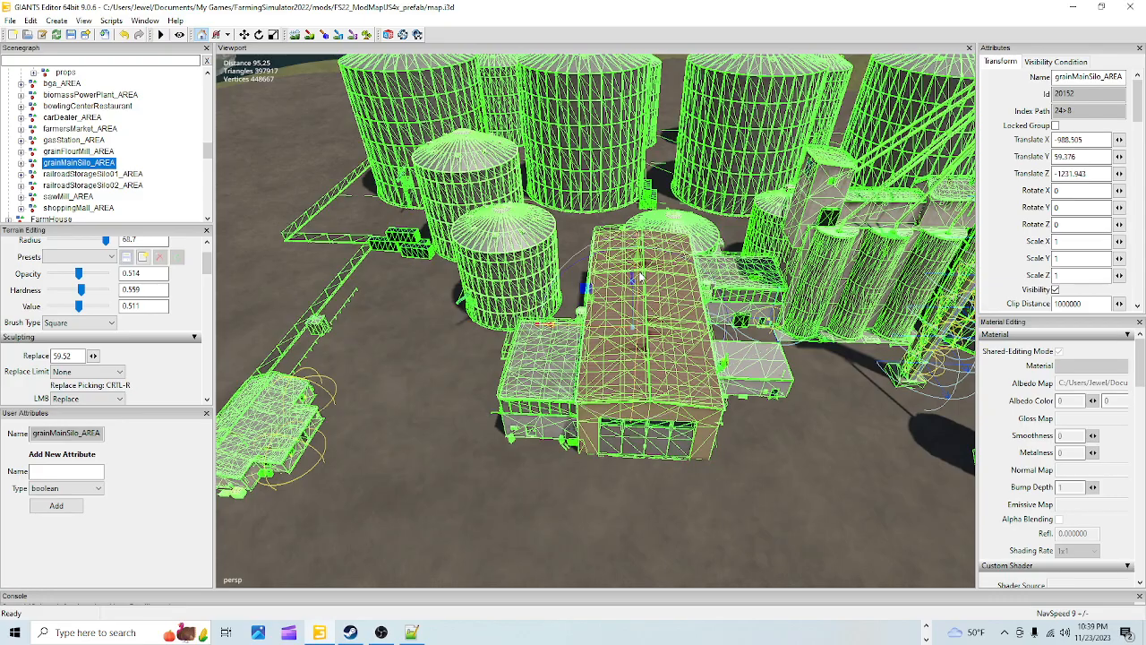
{"action": "left_click_drag", "start_coordinate": [641, 278], "coordinate": [591, 284], "text": "alt"}
{"action": "right_click_drag", "start_coordinate": [591, 285], "coordinate": [681, 224], "text": "alt"}
{"action": "left_click_drag", "start_coordinate": [681, 224], "coordinate": [628, 218], "text": "alt"}
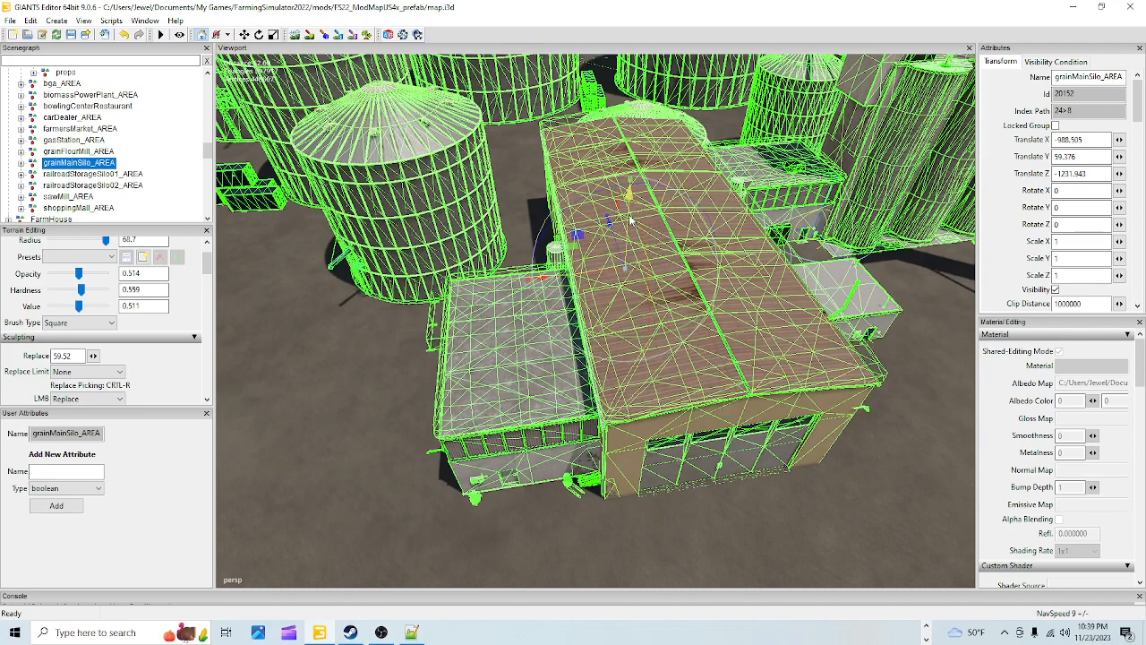
{"action": "left_click_drag", "start_coordinate": [629, 219], "coordinate": [629, 217]}
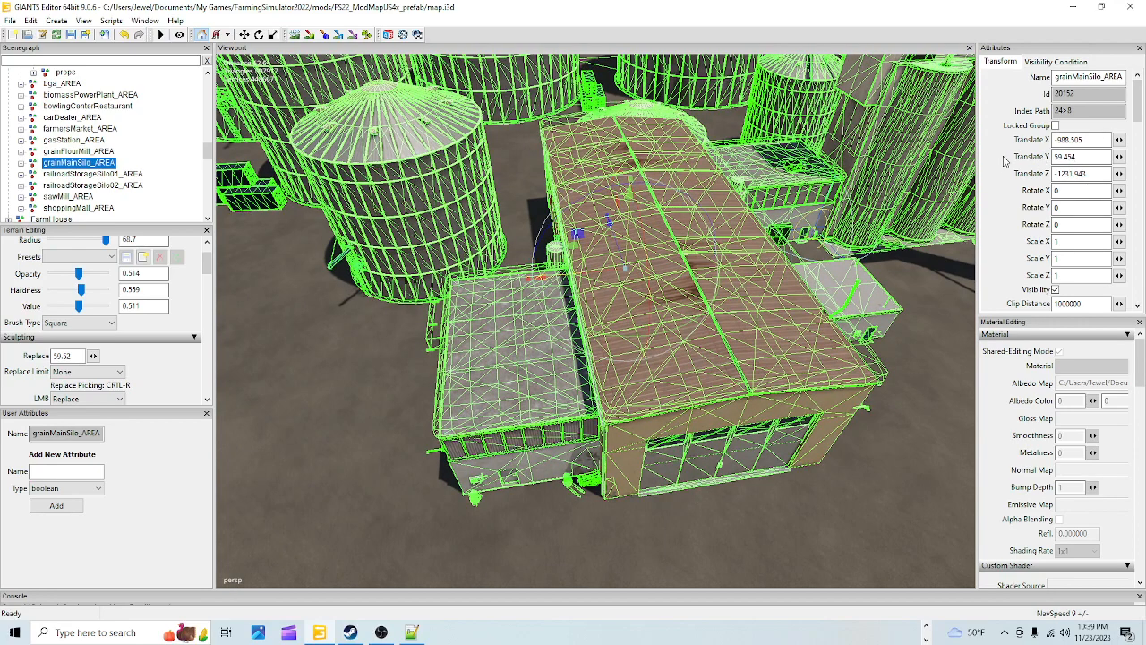
Move the grain silo area vertically until its concrete pad shows above the terrain, ending at about Y 59.589.
{"action": "right_click_drag", "start_coordinate": [725, 246], "coordinate": [661, 324]}
{"action": "scroll", "coordinate": [661, 325], "scroll_direction": "down", "scroll_amount": 3}
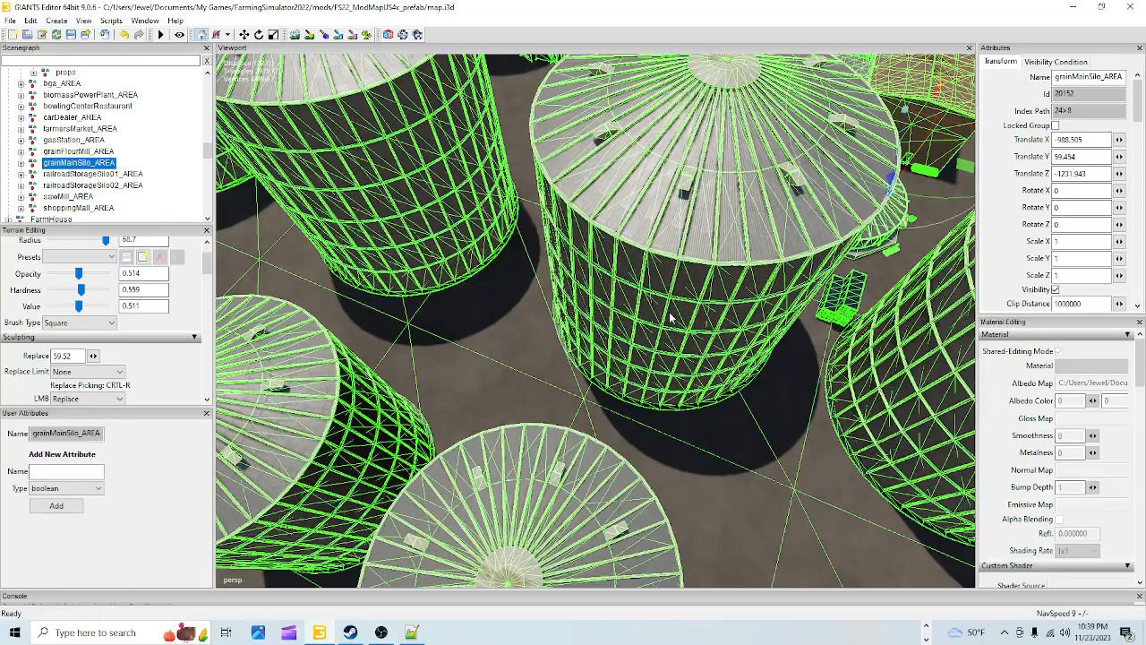
{"action": "right_click_drag", "start_coordinate": [933, 90], "coordinate": [867, 115]}
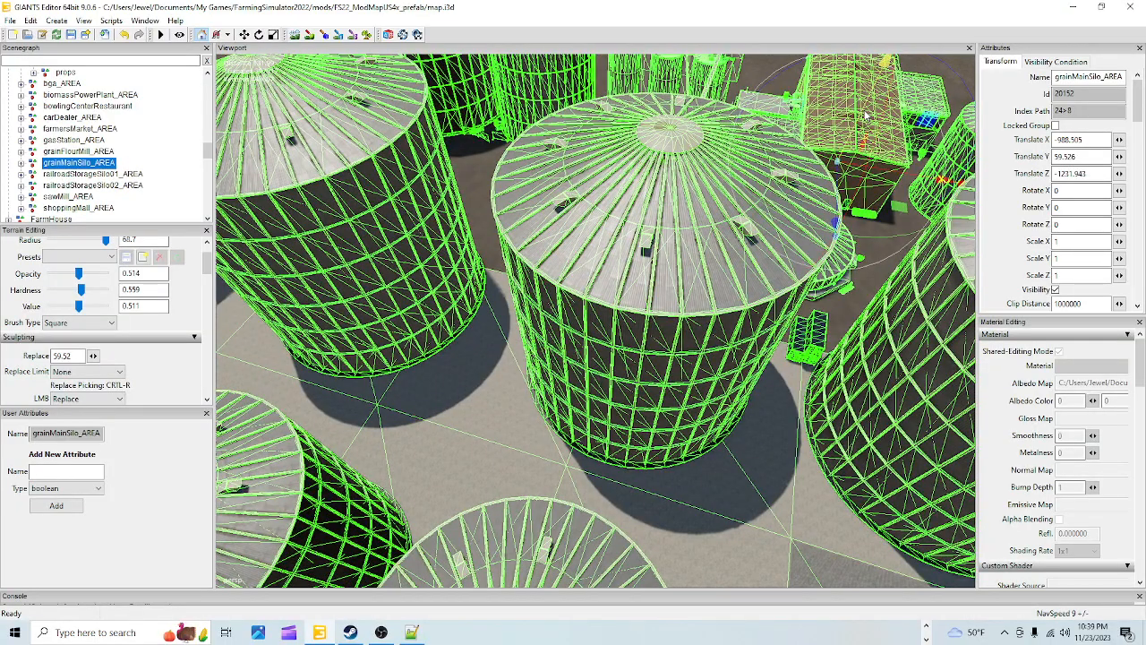
{"action": "right_click_drag", "start_coordinate": [865, 114], "coordinate": [573, 343]}
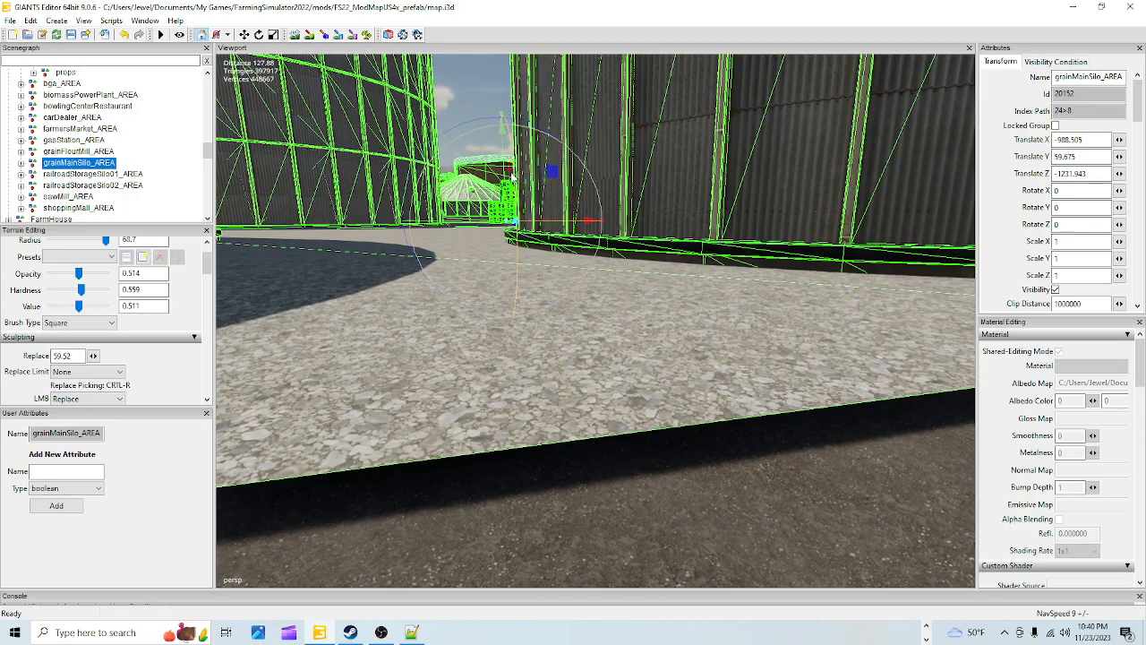
{"action": "left_click_drag", "start_coordinate": [503, 174], "coordinate": [510, 176]}
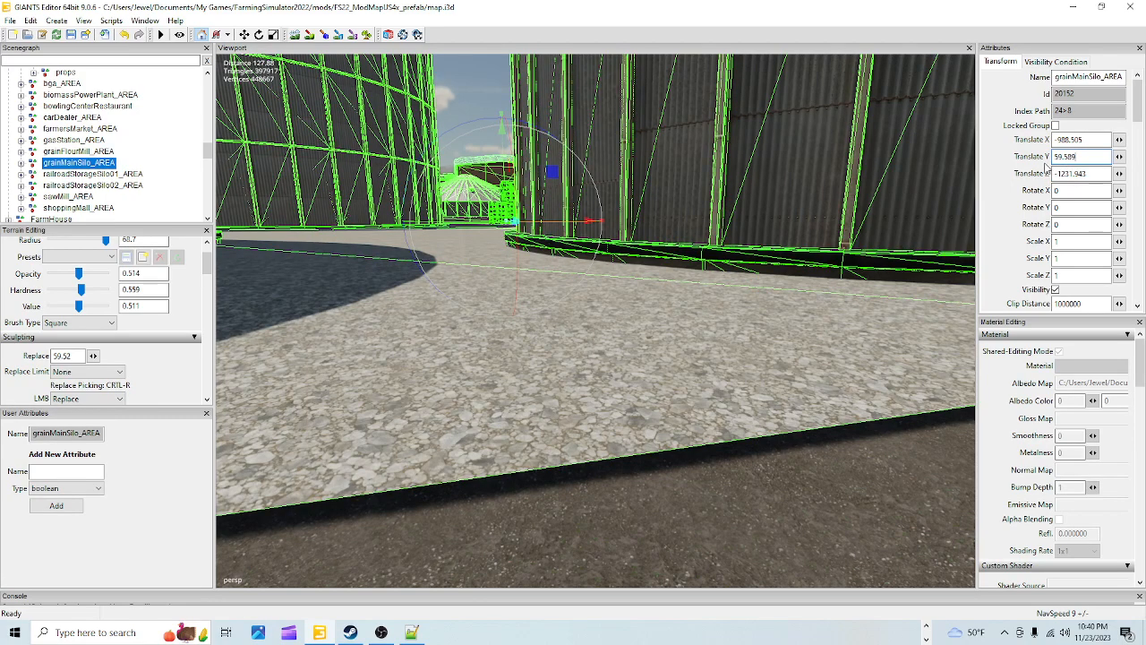
Try Translate Y values 59.582 and 59.510 for grainMainSilo_AREA, and settle on 59.540.
{"action": "key", "text": "BackSpace"}
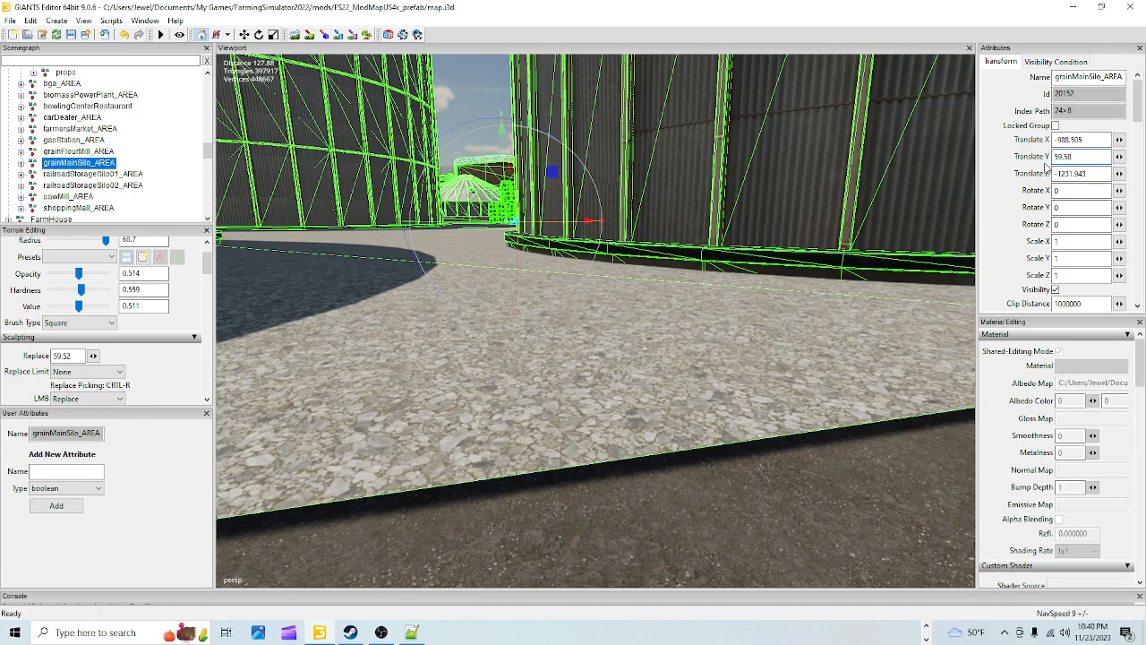
{"action": "type", "text": "2"}
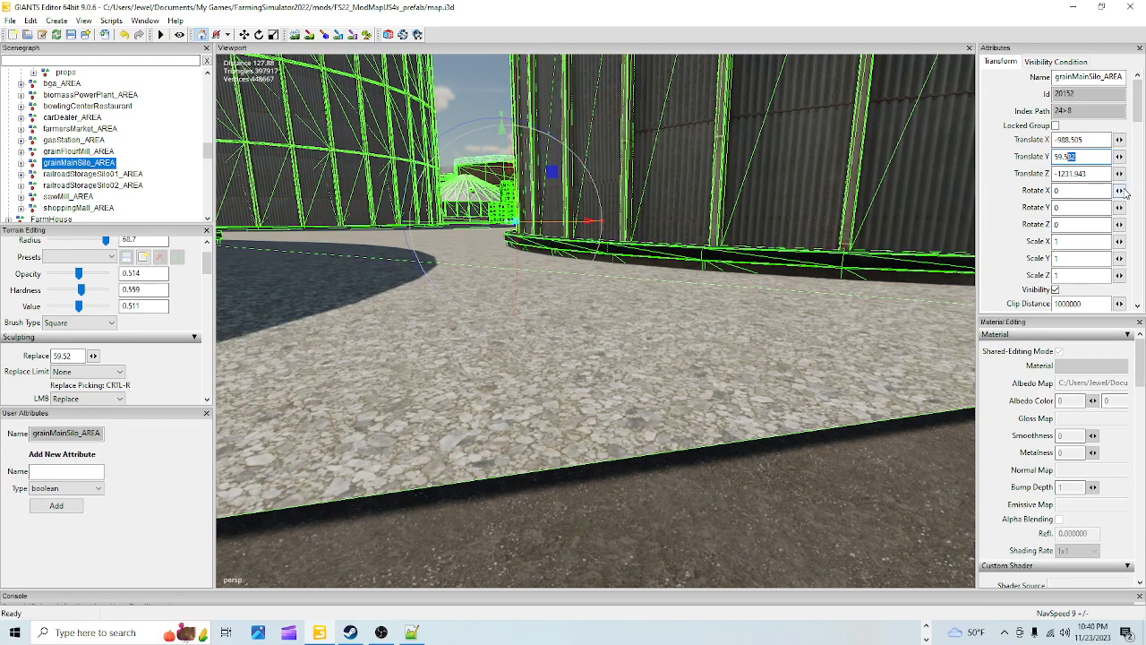
{"action": "type", "text": "6"}
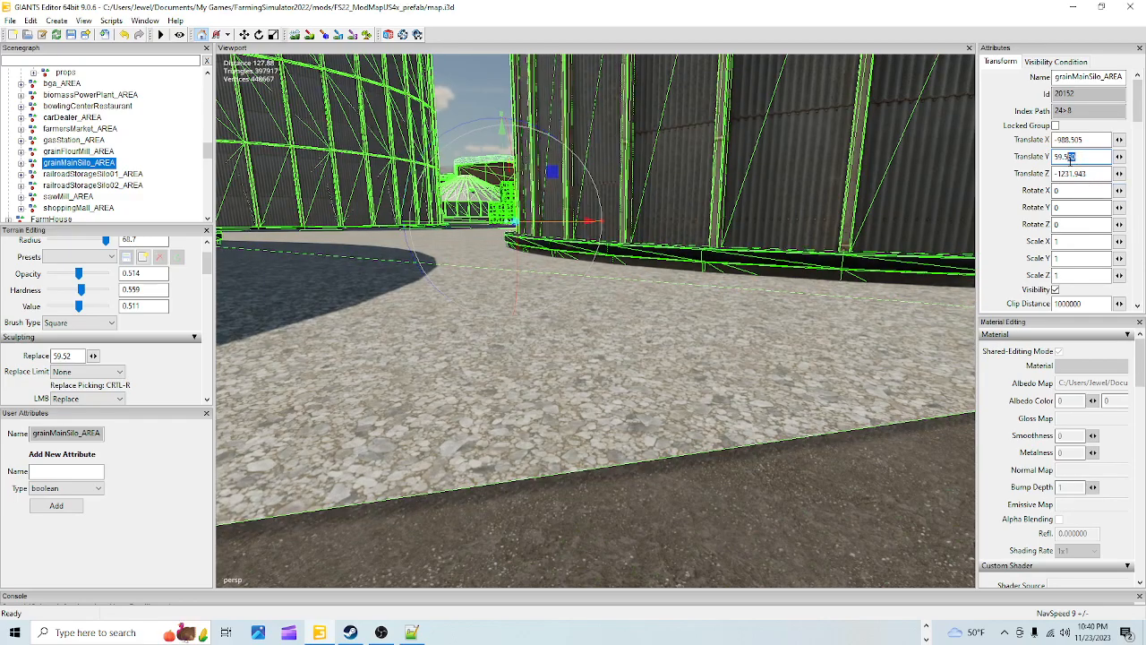
{"action": "type", "text": "10"}
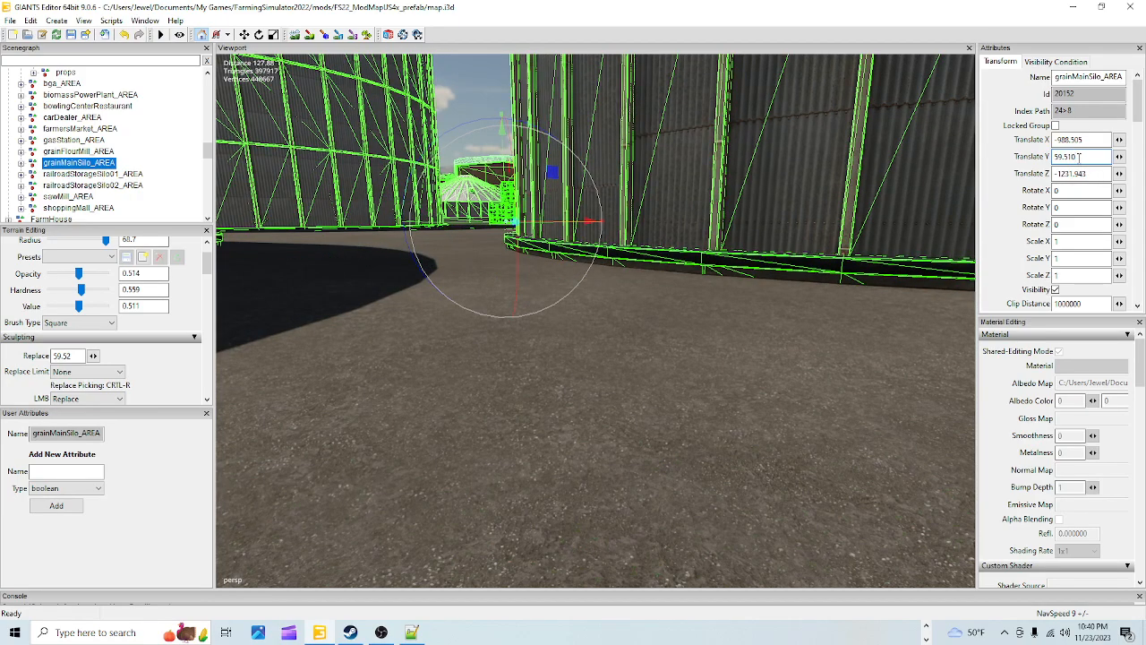
{"action": "key", "text": "BackSpace"}
{"action": "key", "text": "BackSpace"}
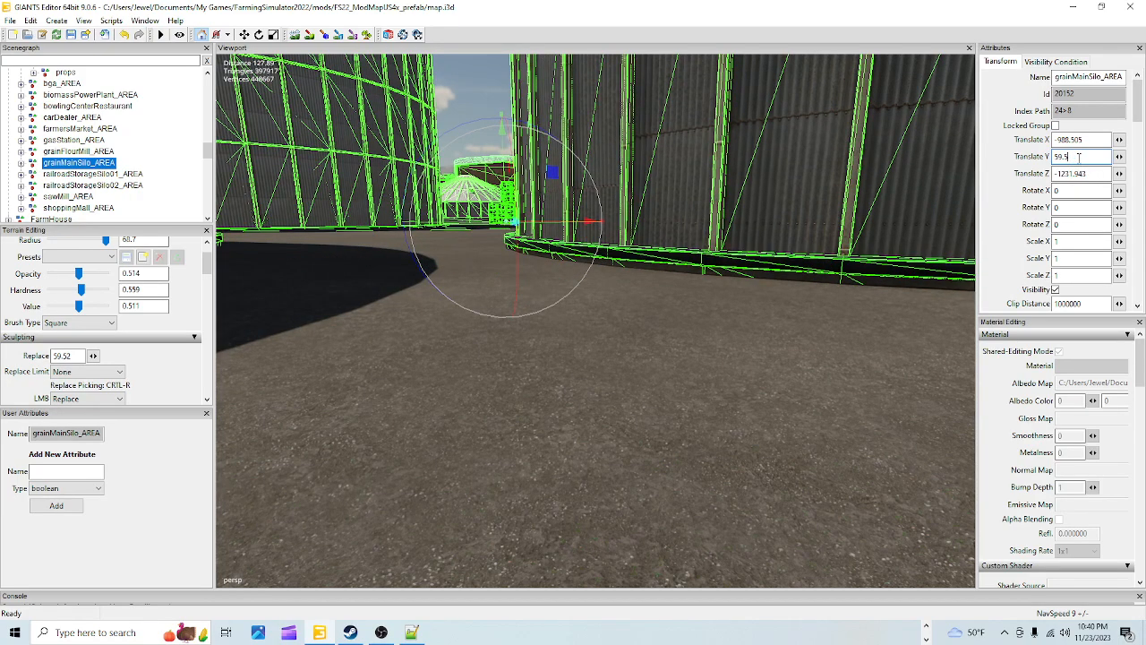
{"action": "type", "text": "40"}
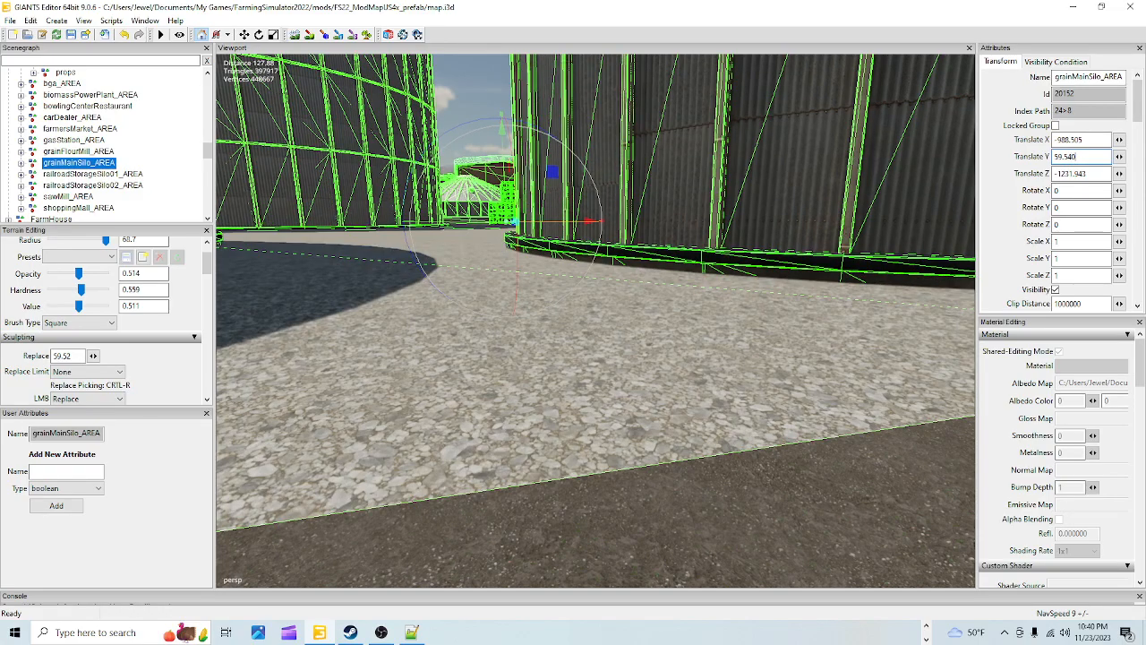
Check the concrete pad's edge up close and set the grain silo area's Translate Y to 59.539.
{"action": "right_click_drag", "start_coordinate": [570, 367], "coordinate": [627, 355]}
{"action": "key", "text": "w"}
{"action": "left_click", "coordinate": [1081, 160]}
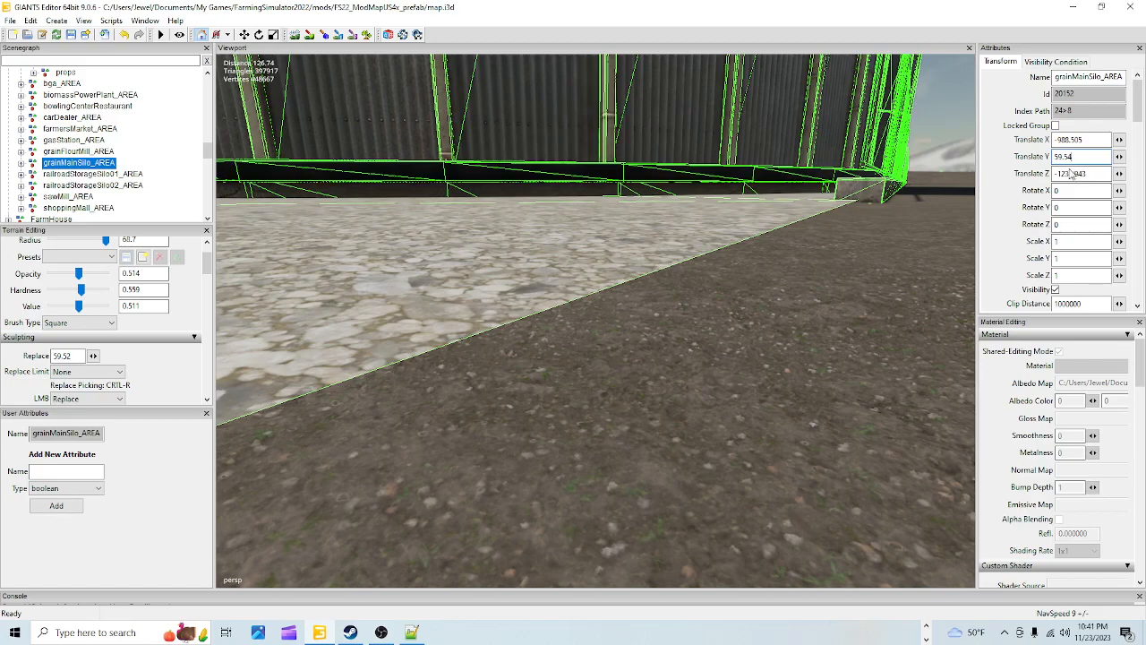
{"action": "key", "text": "BackSpace"}
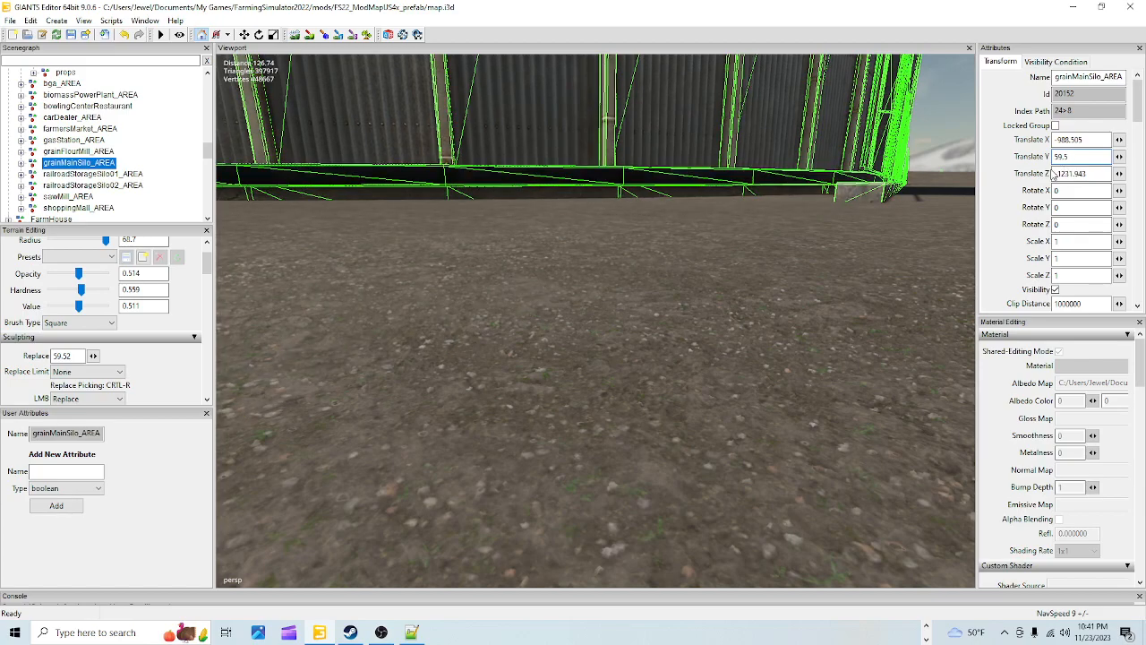
{"action": "type", "text": "39"}
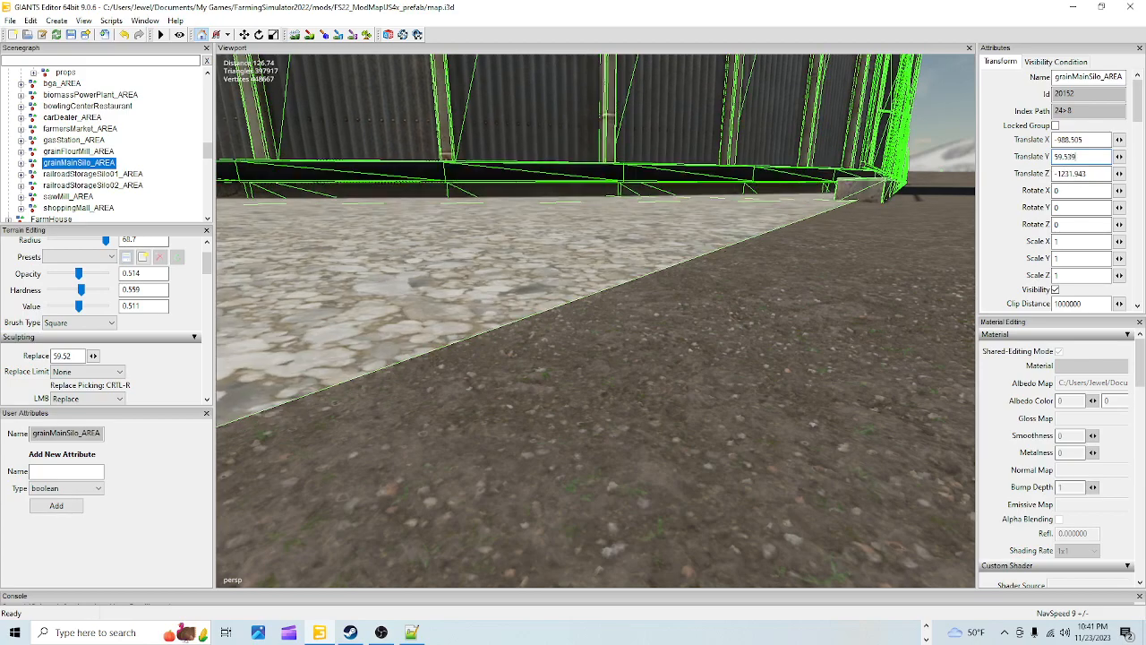
Try Translate Y values 59.538, 59.537, 59.536 and 59.535 for grainMainSilo_AREA while viewing the concrete pad's edge.
{"action": "left_click_drag", "start_coordinate": [856, 220], "coordinate": [698, 288], "text": "alt"}
{"action": "scroll", "coordinate": [666, 323], "scroll_direction": "up", "scroll_amount": 1}
{"action": "scroll", "coordinate": [698, 287], "scroll_direction": "down", "scroll_amount": 1}
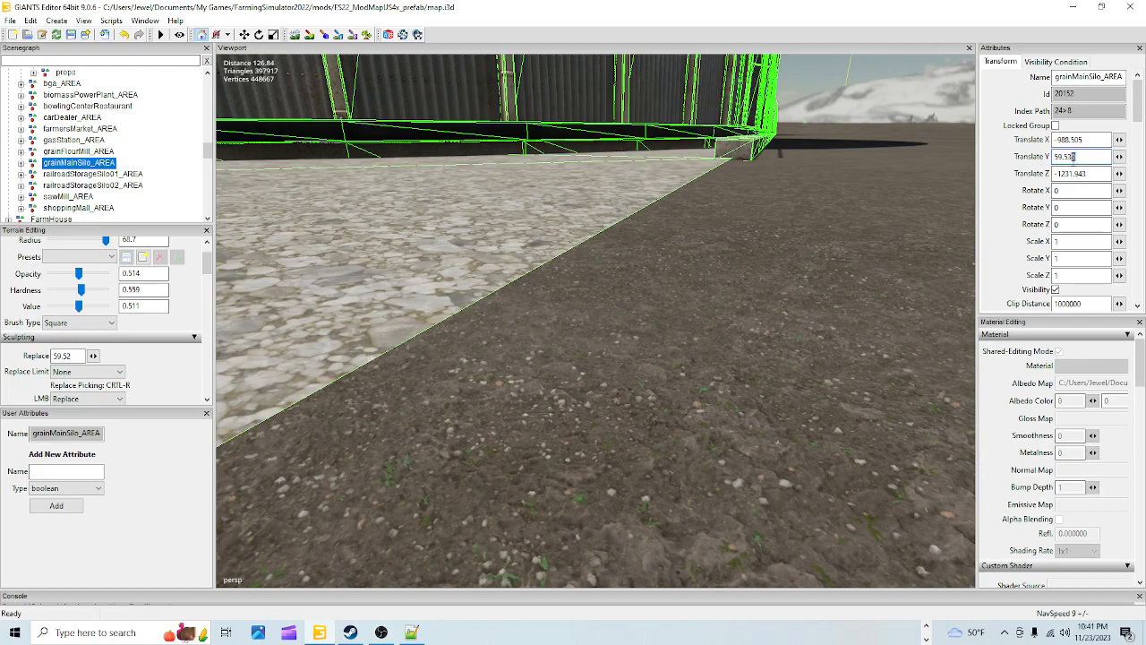
{"action": "type", "text": "8"}
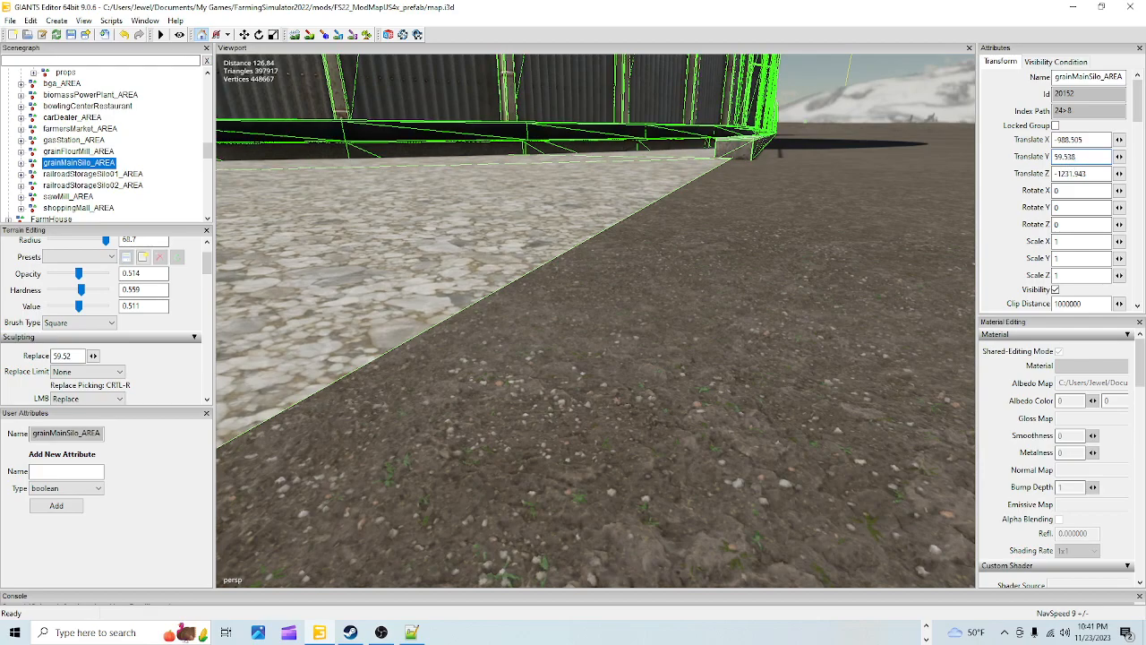
{"action": "key", "text": "BackSpace"}
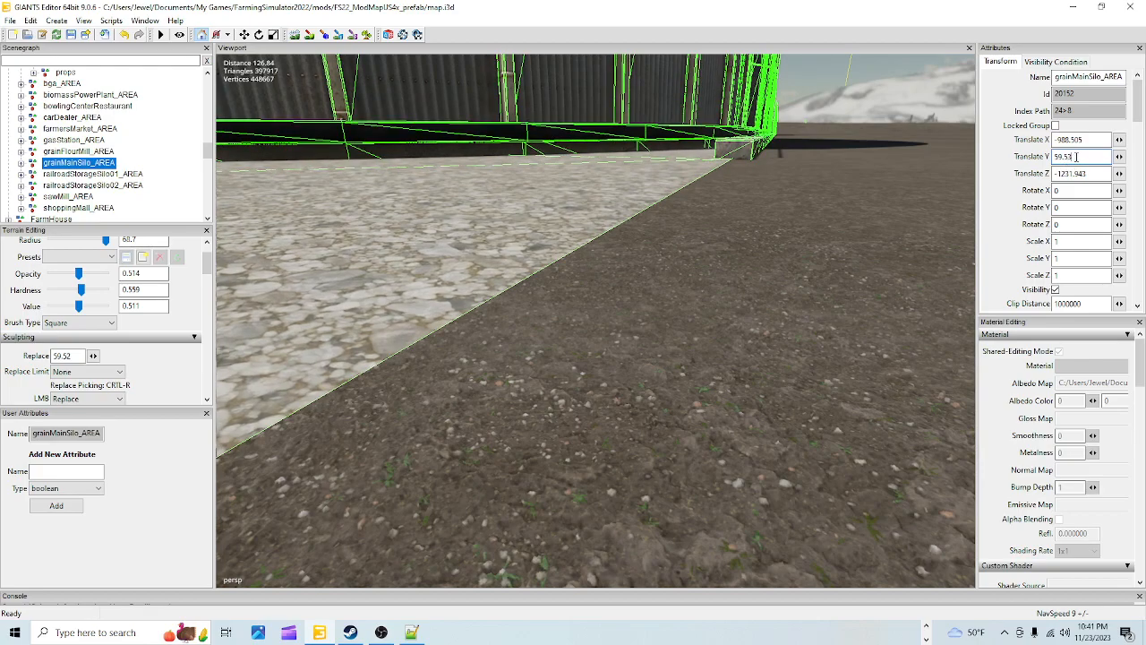
{"action": "type", "text": "7"}
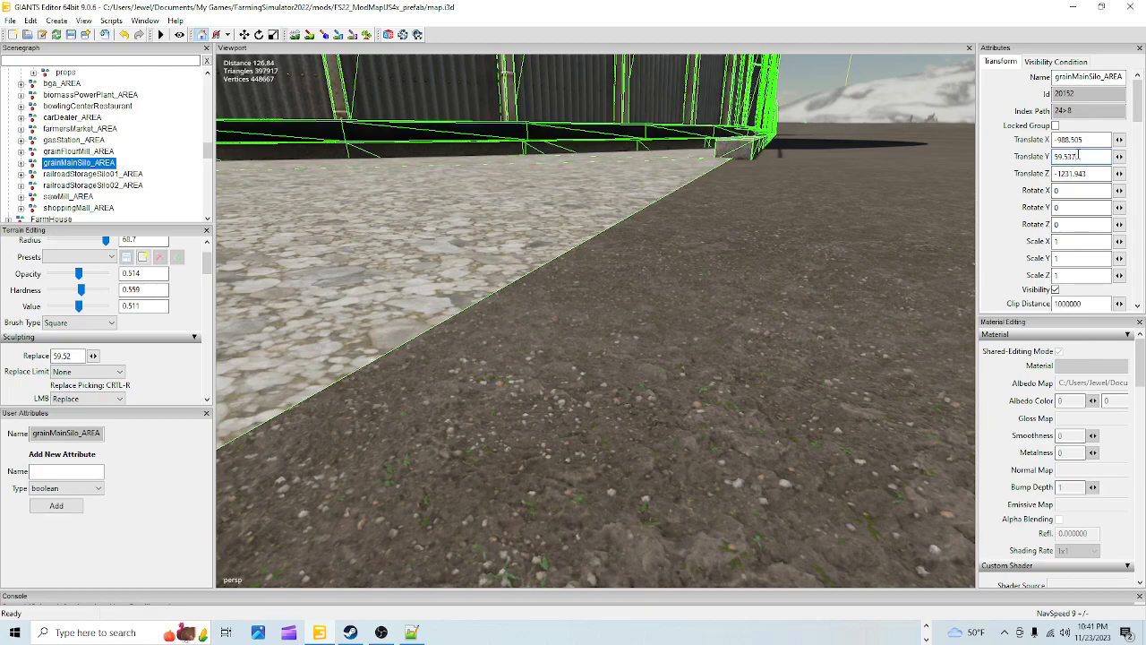
{"action": "key", "text": "BackSpace"}
{"action": "type", "text": "6"}
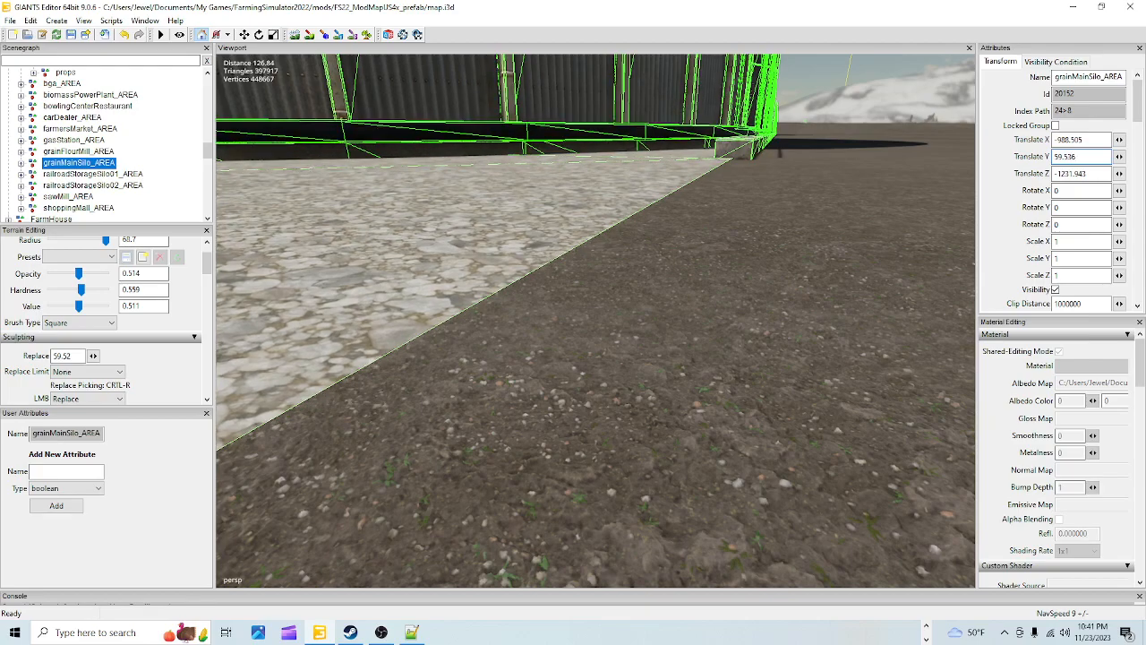
{"action": "key", "text": "BackSpace"}
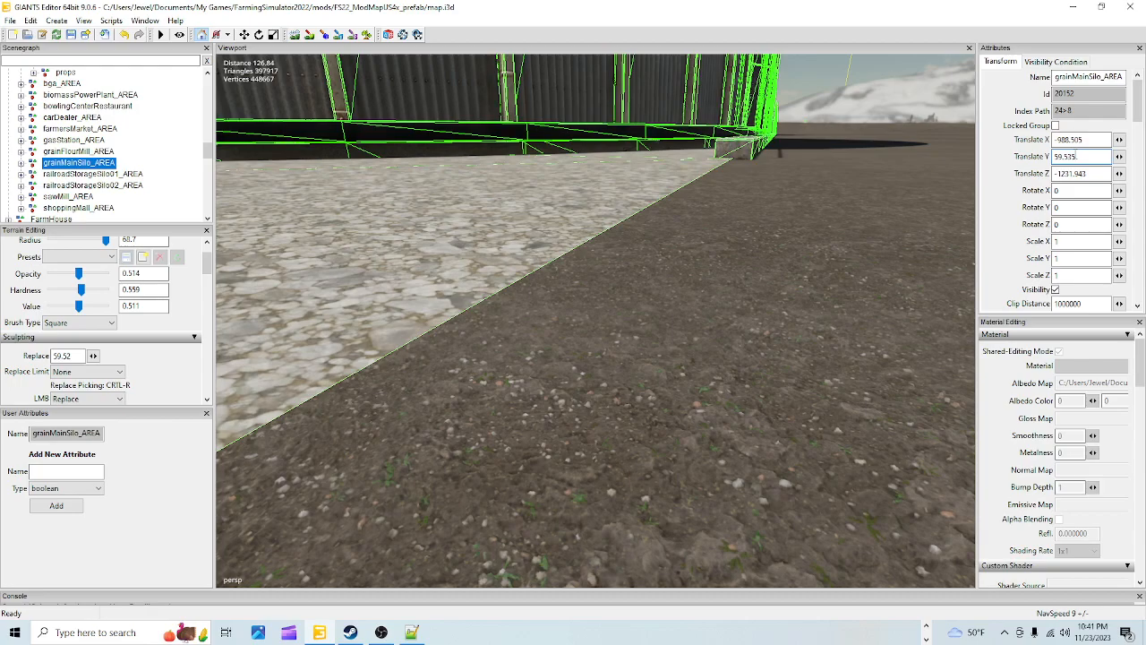
{"action": "type", "text": "5"}
{"action": "key", "text": "BackSpace"}
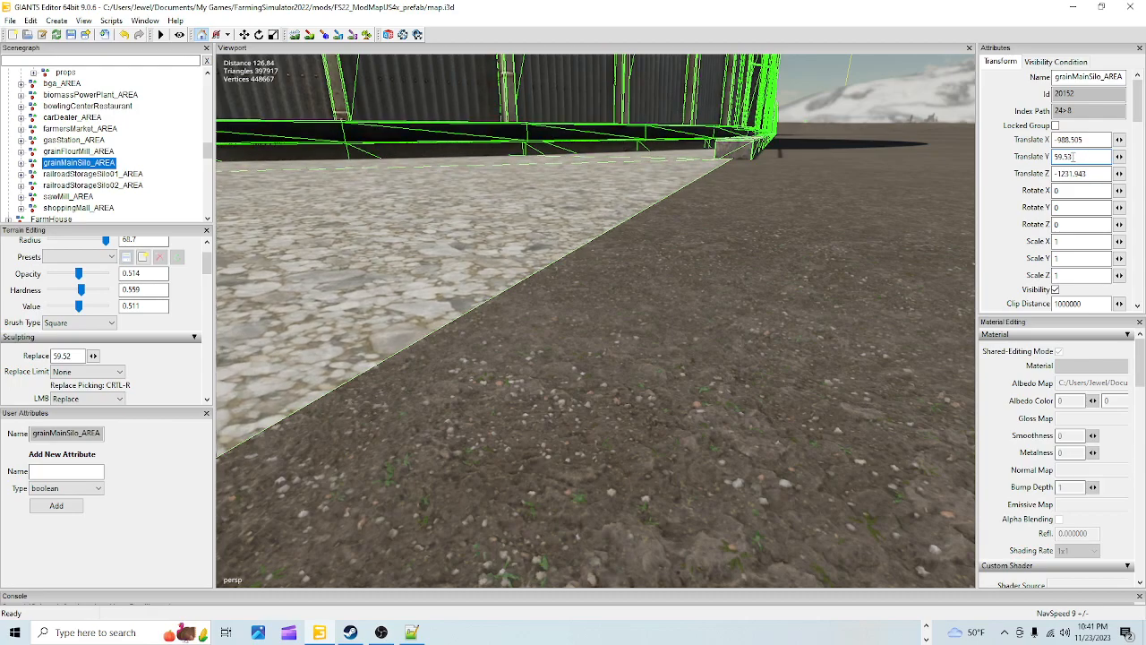
Lower grainMainSilo_AREA further through Translate Y values 59.533, 59.532 and 59.531 to 59.529.
{"action": "type", "text": "3"}
{"action": "key", "text": "BackSpace"}
{"action": "type", "text": "2"}
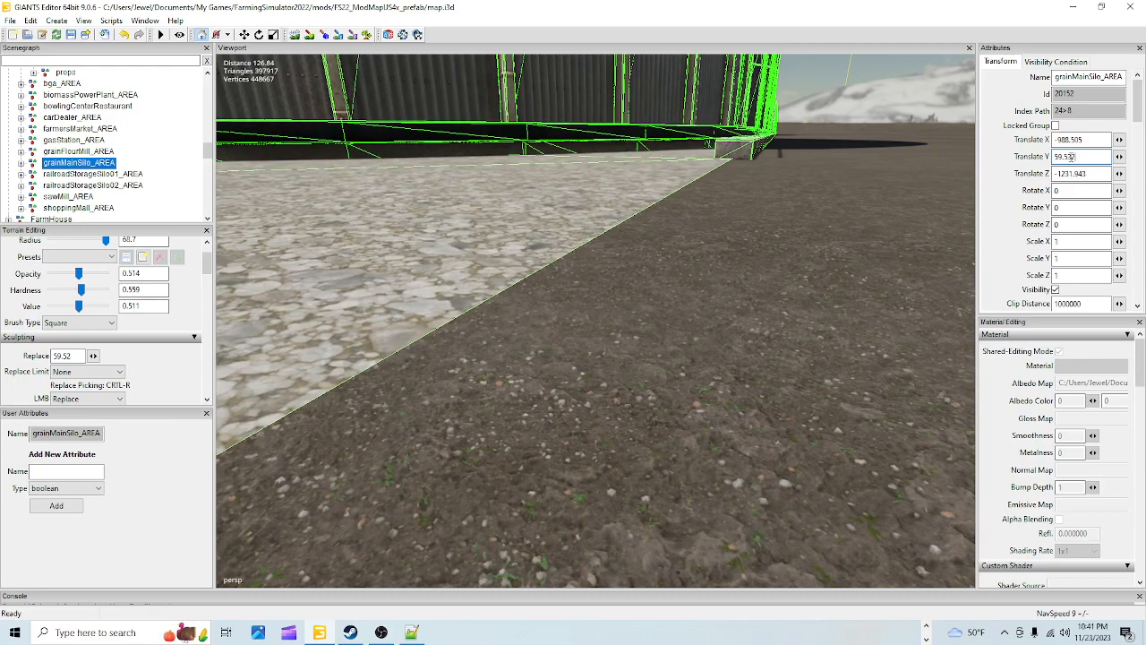
{"action": "key", "text": "BackSpace"}
{"action": "type", "text": "1"}
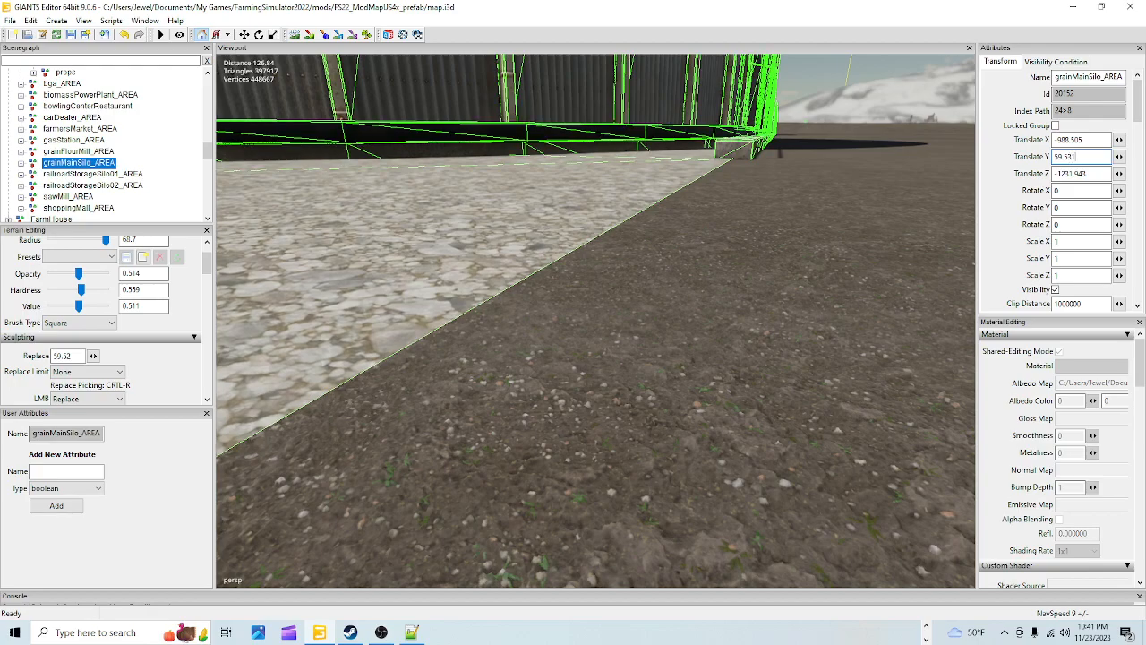
{"action": "key", "text": "BackSpace"}
{"action": "key", "text": "BackSpace"}
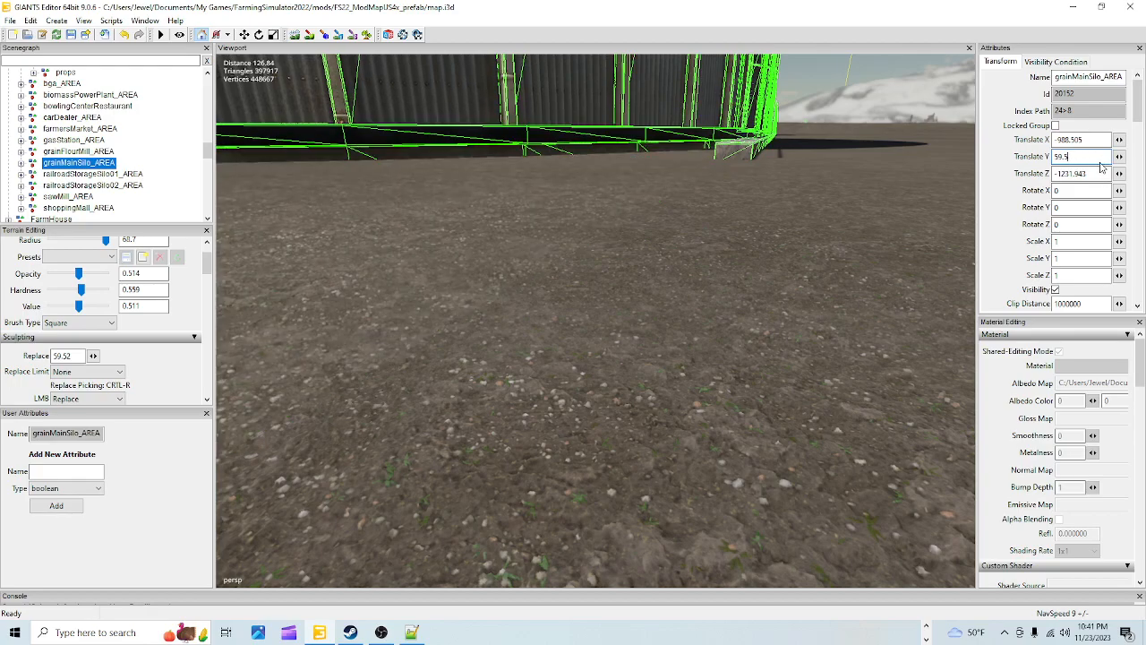
{"action": "type", "text": "29"}
View the pad's edge from another angle and lower the silo area's Translate Y in small increments from 59.528 to 59.521.
{"action": "left_click_drag", "start_coordinate": [820, 224], "coordinate": [492, 242], "text": "alt"}
{"action": "scroll", "coordinate": [815, 258], "scroll_direction": "up", "scroll_amount": 1}
{"action": "scroll", "coordinate": [714, 228], "scroll_direction": "down", "scroll_amount": 1}
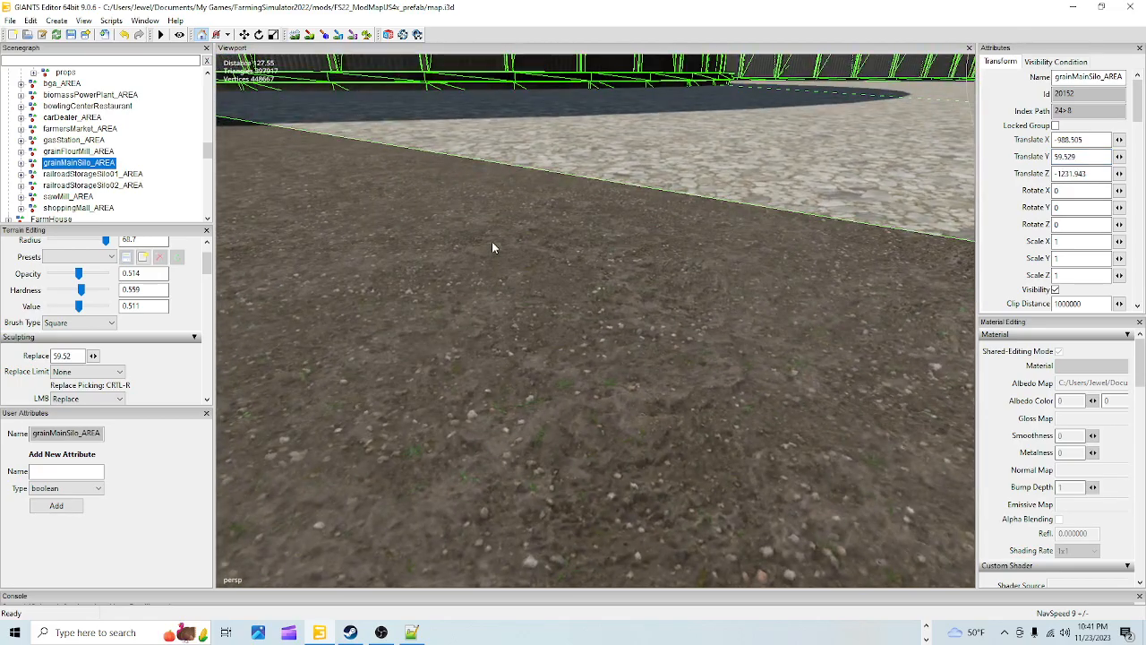
{"action": "key", "text": "BackSpace"}
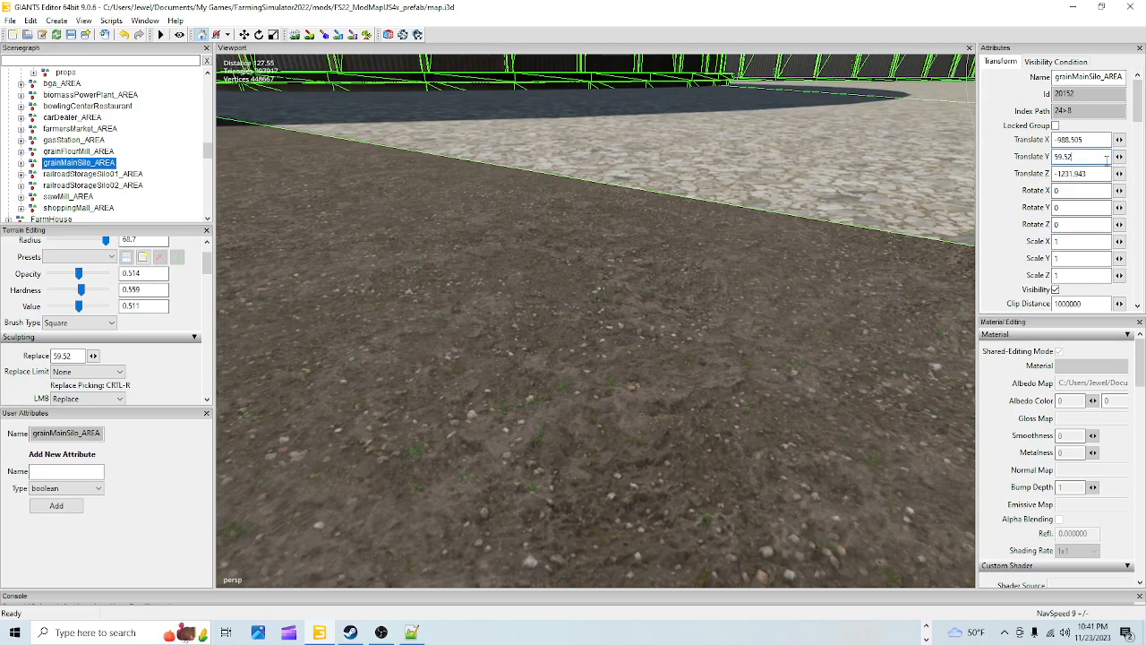
{"action": "type", "text": "8"}
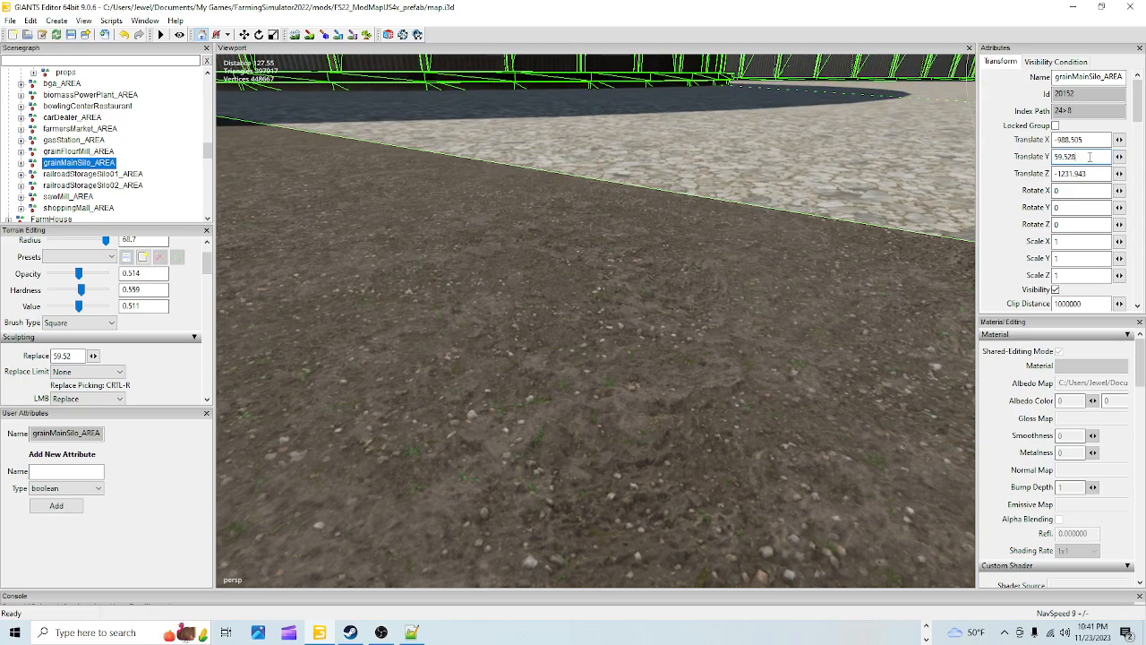
{"action": "key", "text": "BackSpace"}
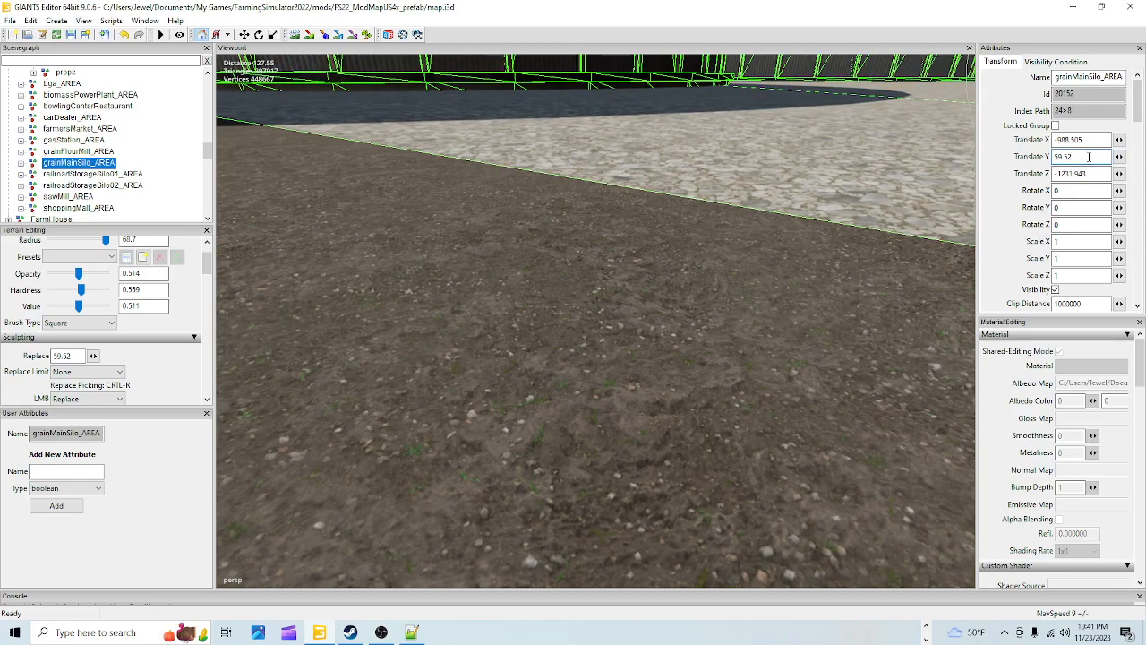
{"action": "type", "text": "6"}
{"action": "key", "text": "BackSpace"}
{"action": "type", "text": "5"}
{"action": "key", "text": "BackSpace"}
{"action": "type", "text": "3"}
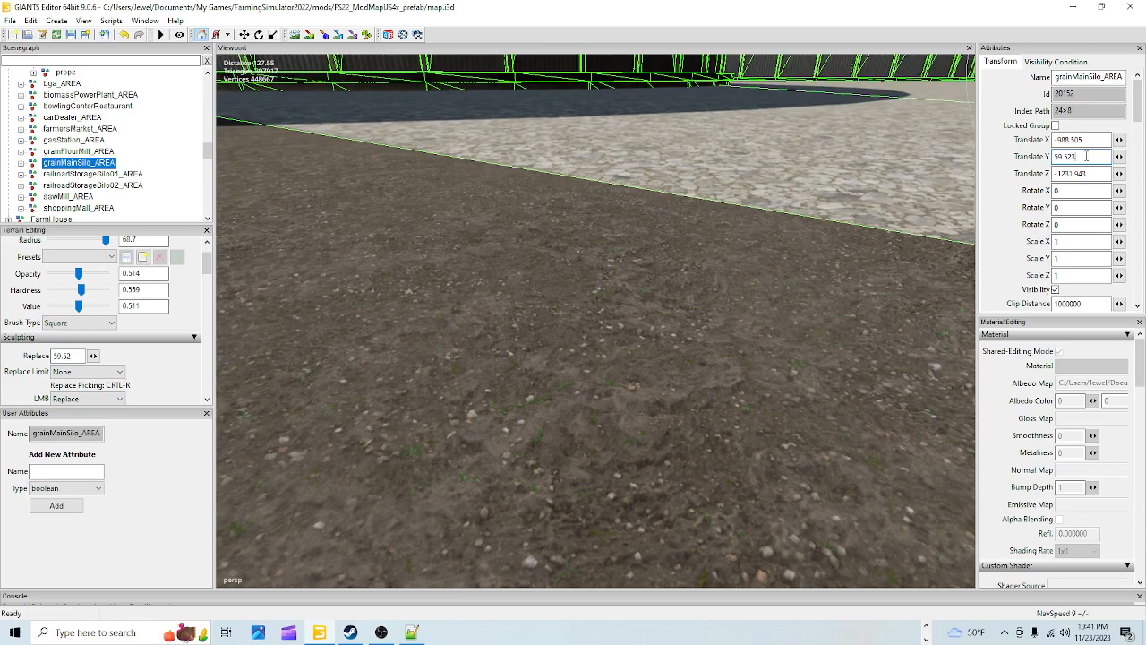
{"action": "key", "text": "BackSpace"}
{"action": "type", "text": "1"}
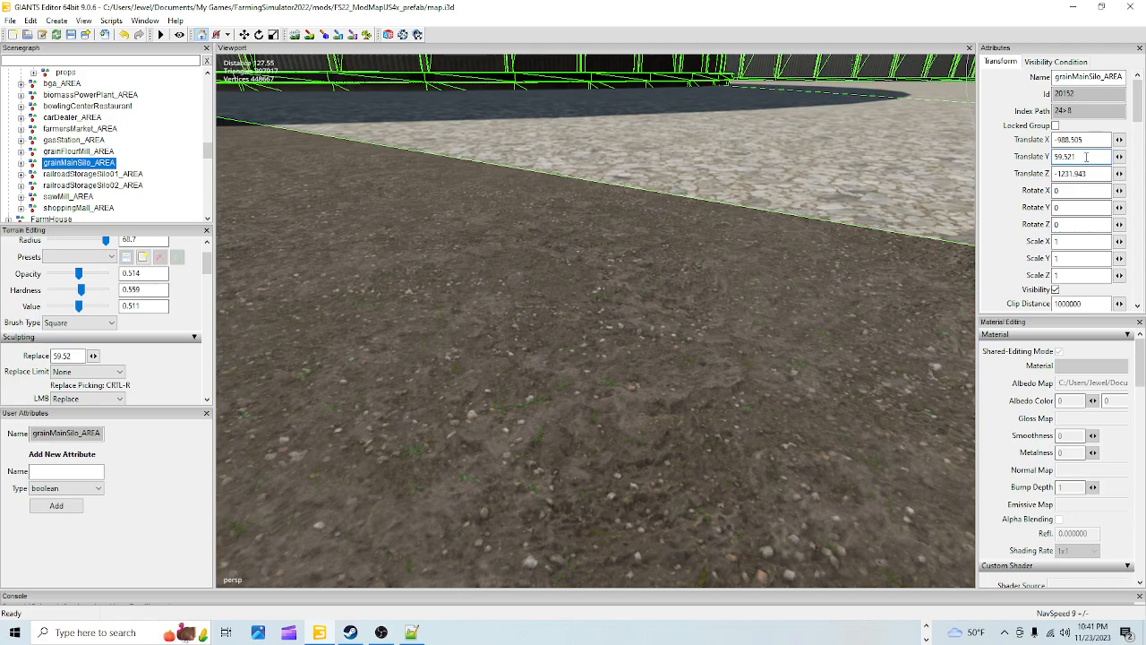
Set the grain silo area's Translate Y to 59.519, correcting the mistyped 59.5118.
{"action": "key", "text": "BackSpace"}
{"action": "key", "text": "BackSpace"}
{"action": "type", "text": "1"}
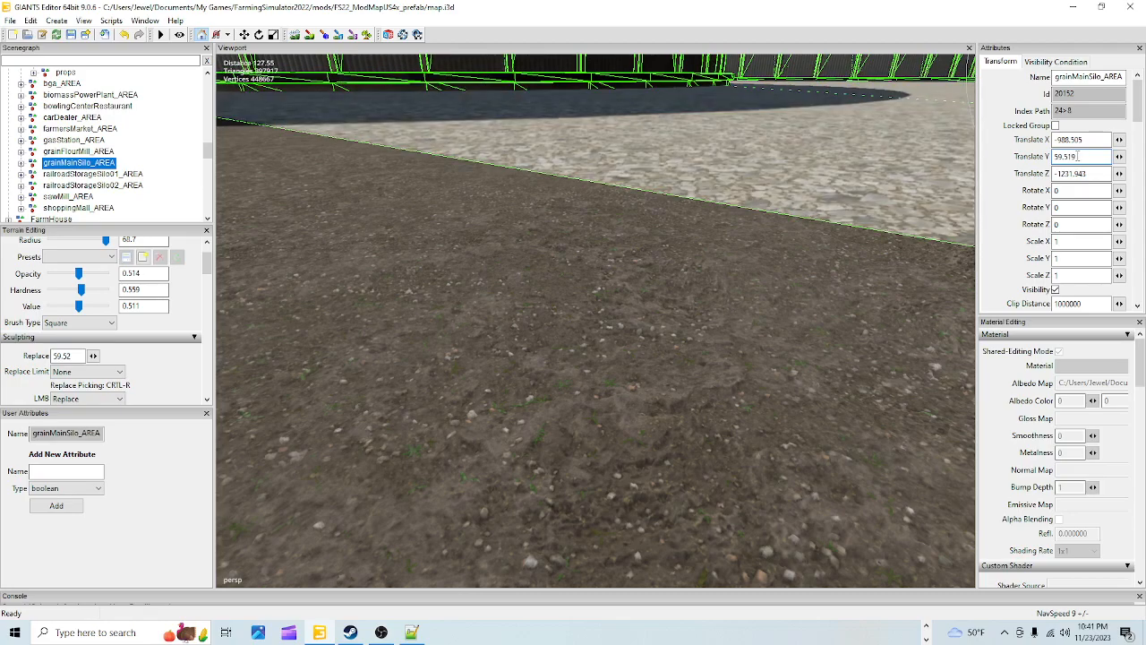
{"action": "key", "text": "BackSpace"}
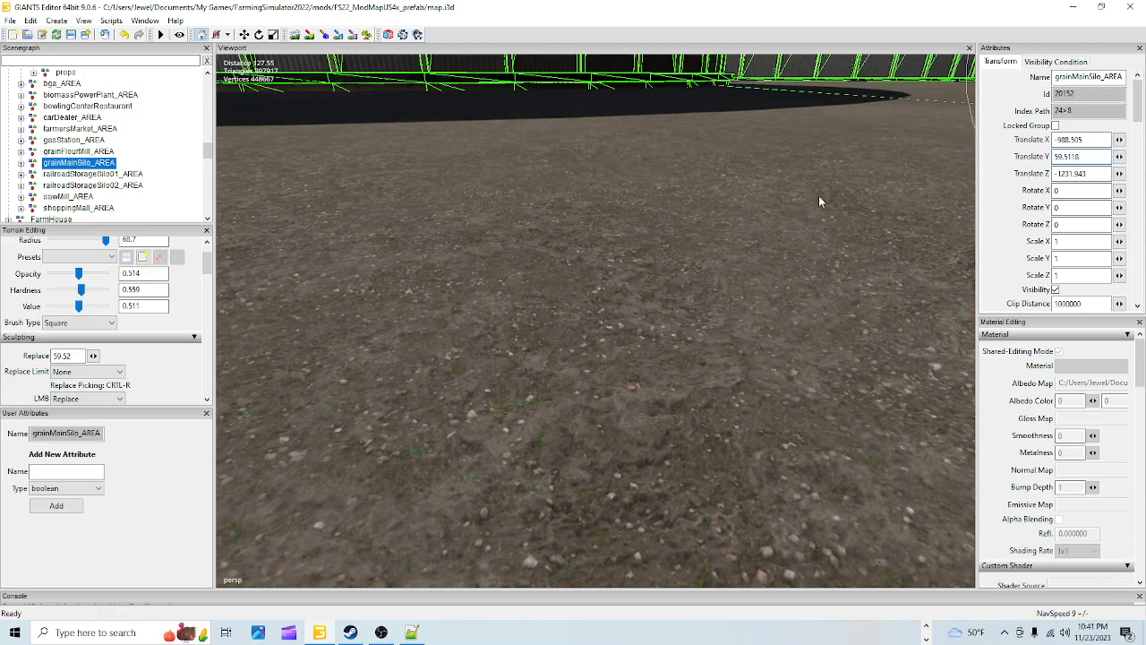
{"action": "key", "text": "BackSpace"}
{"action": "type", "text": "9"}
{"action": "key", "text": "BackSpace"}
{"action": "key", "text": "BackSpace"}
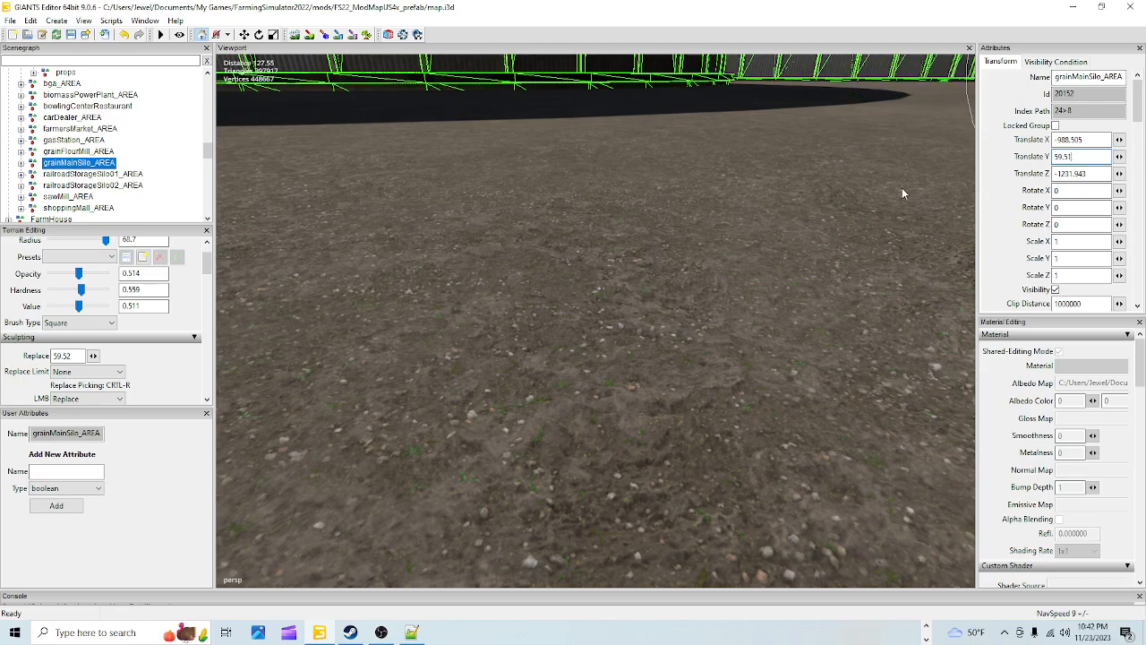
{"action": "type", "text": "9"}
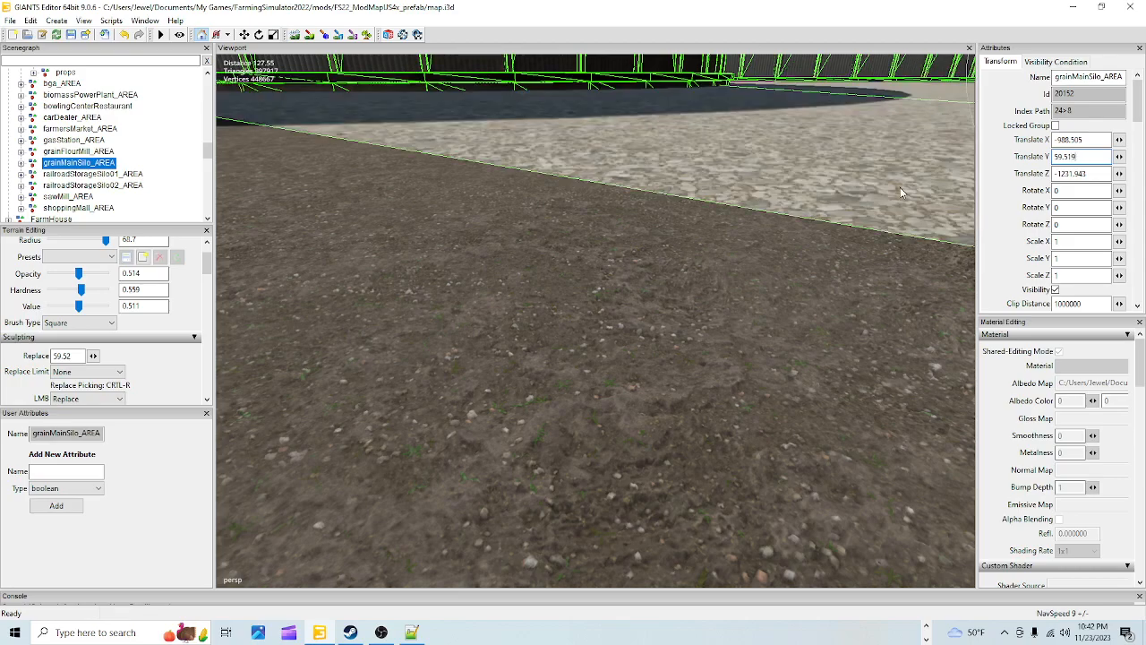
Test a Translate Y of 59.517 for grainMainSilo_AREA and settle on 59.518.
{"action": "key", "text": "BackSpace"}
{"action": "type", "text": "9"}
{"action": "key", "text": "BackSpace"}
{"action": "type", "text": "7"}
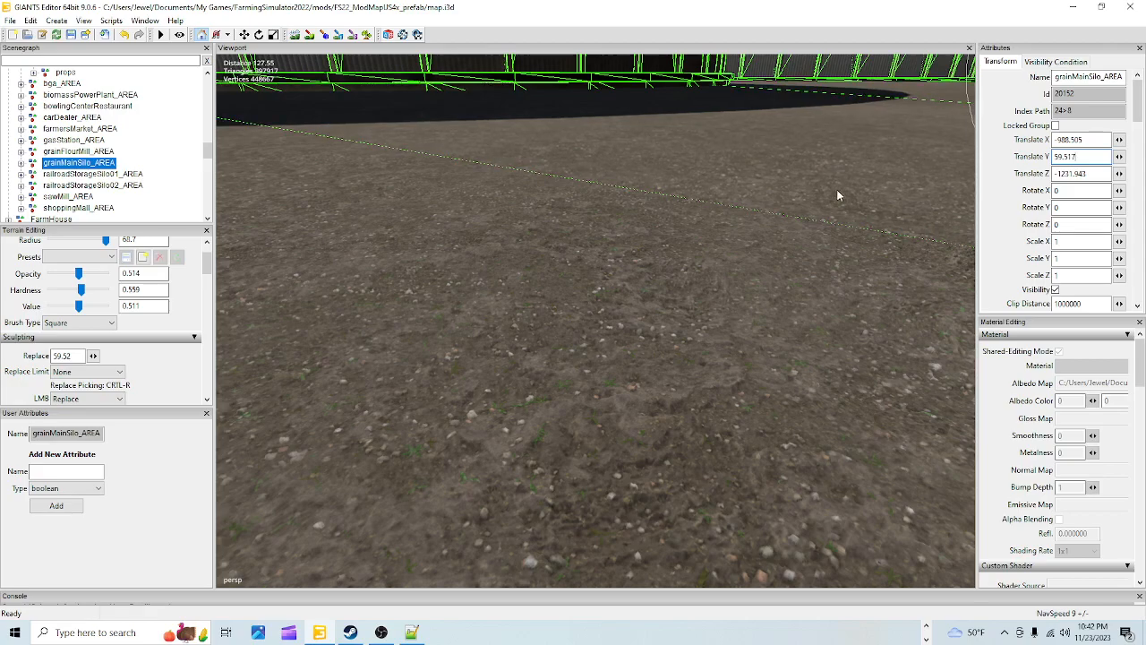
{"action": "key", "text": "BackSpace"}
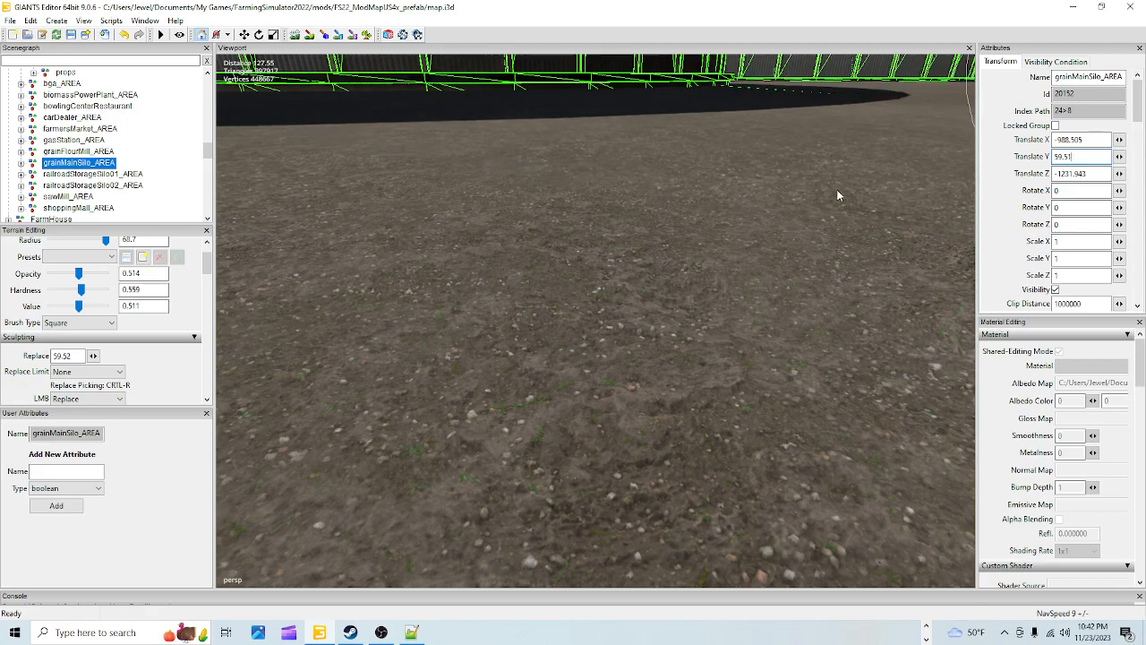
{"action": "type", "text": "8"}
Examine the concrete pad and fence line around the silos from several angles to check how they meet the terrain.
{"action": "left_click_drag", "start_coordinate": [839, 195], "coordinate": [815, 155], "text": "alt"}
{"action": "middle_click_drag", "start_coordinate": [815, 155], "coordinate": [639, 392], "text": "alt"}
{"action": "left_click_drag", "start_coordinate": [639, 392], "coordinate": [591, 443], "text": "alt"}
{"action": "scroll", "coordinate": [592, 443], "scroll_direction": "up", "scroll_amount": 5}
{"action": "left_click_drag", "start_coordinate": [558, 392], "coordinate": [717, 1], "text": "alt"}
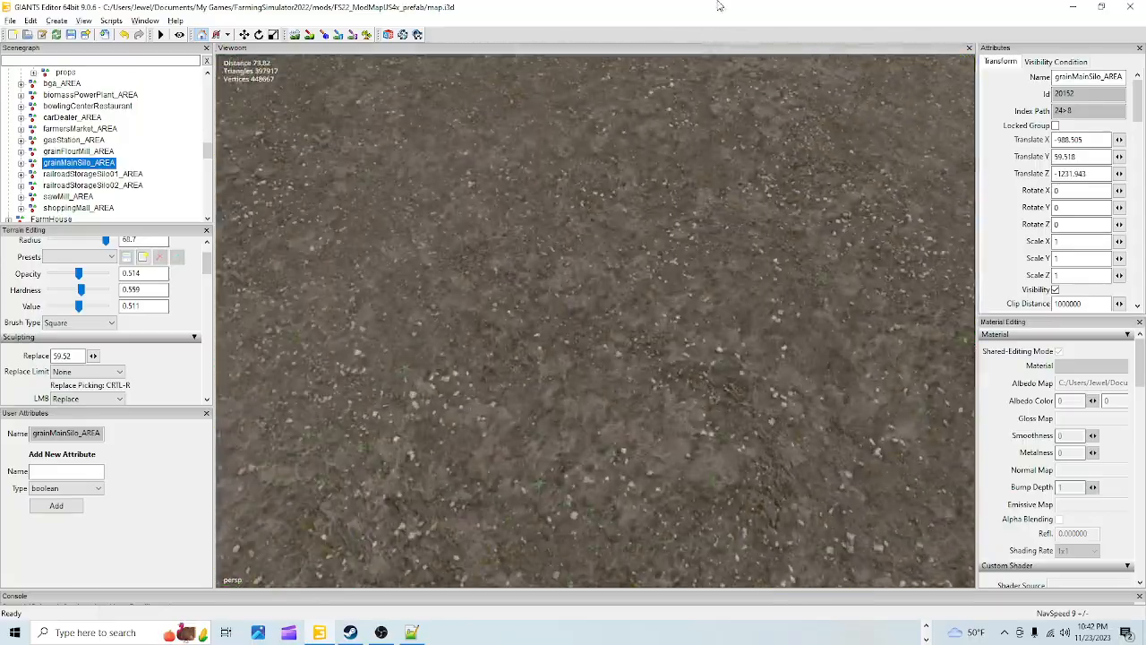
{"action": "left_click_drag", "start_coordinate": [618, 296], "coordinate": [542, 427], "text": "alt"}
{"action": "scroll", "coordinate": [592, 434], "scroll_direction": "down", "scroll_amount": 5}
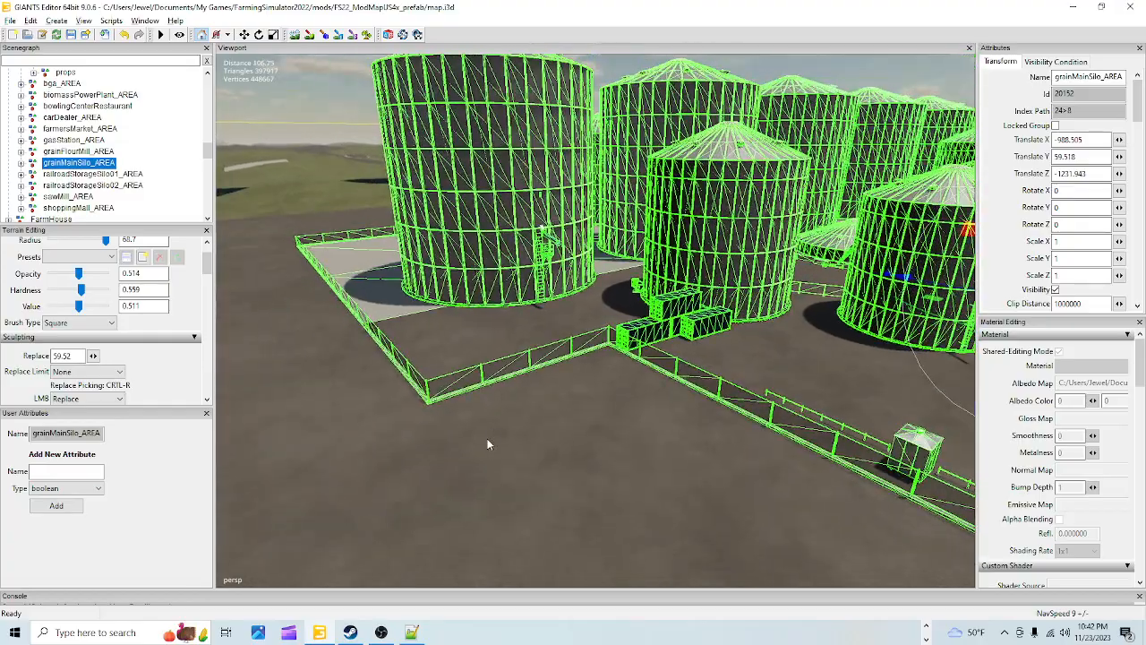
{"action": "left_click_drag", "start_coordinate": [606, 319], "coordinate": [516, 423], "text": "alt"}
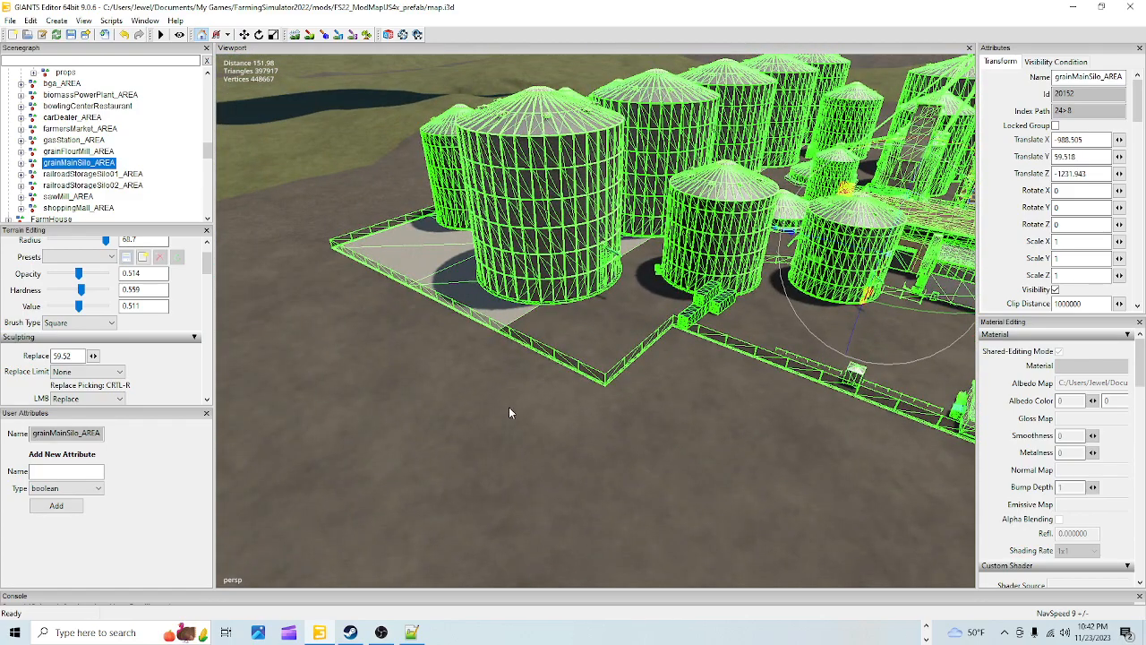
Expand grainMainSilo_AREA in the scenegraph, highlight its grainFloorMillSiloWideMedium_PLACE child, and reselect the whole area.
{"action": "left_click", "coordinate": [20, 162]}
{"action": "left_click", "coordinate": [79, 175]}
{"action": "left_click", "coordinate": [107, 185]}
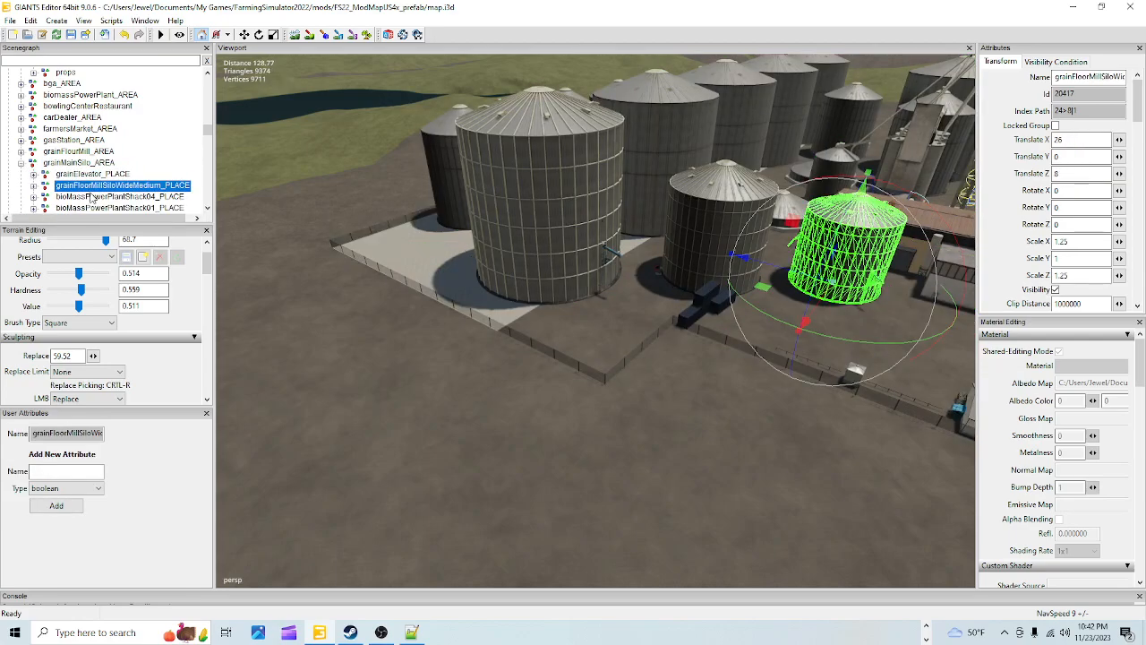
{"action": "left_click", "coordinate": [90, 163]}
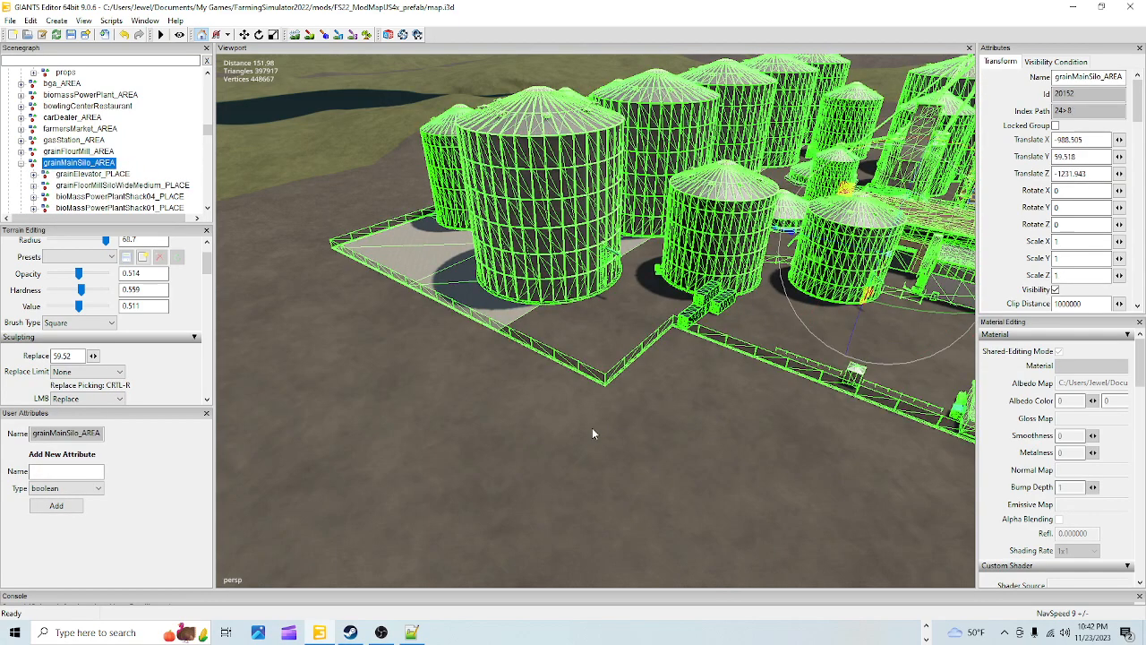
Inspect the silo bases, buildings and small props such as the pallet jack up close, checking how they sit on the ground.
{"action": "right_click_drag", "start_coordinate": [600, 429], "coordinate": [602, 423]}
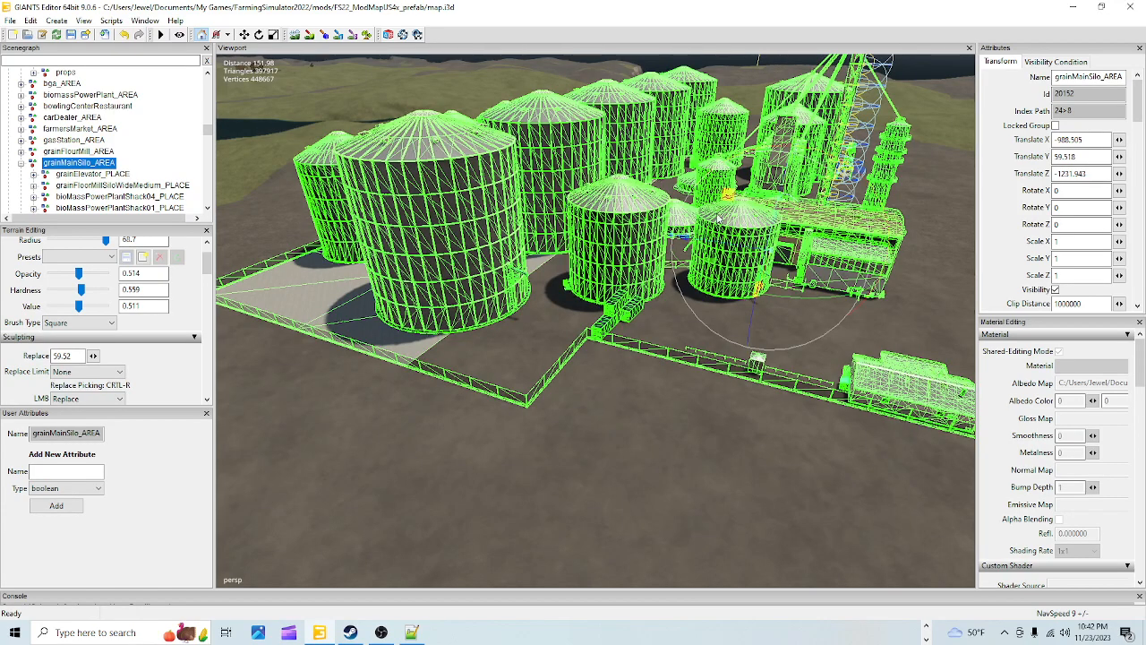
{"action": "right_click_drag", "start_coordinate": [650, 424], "coordinate": [639, 450]}
{"action": "scroll", "coordinate": [845, 256], "scroll_direction": "up", "scroll_amount": 10}
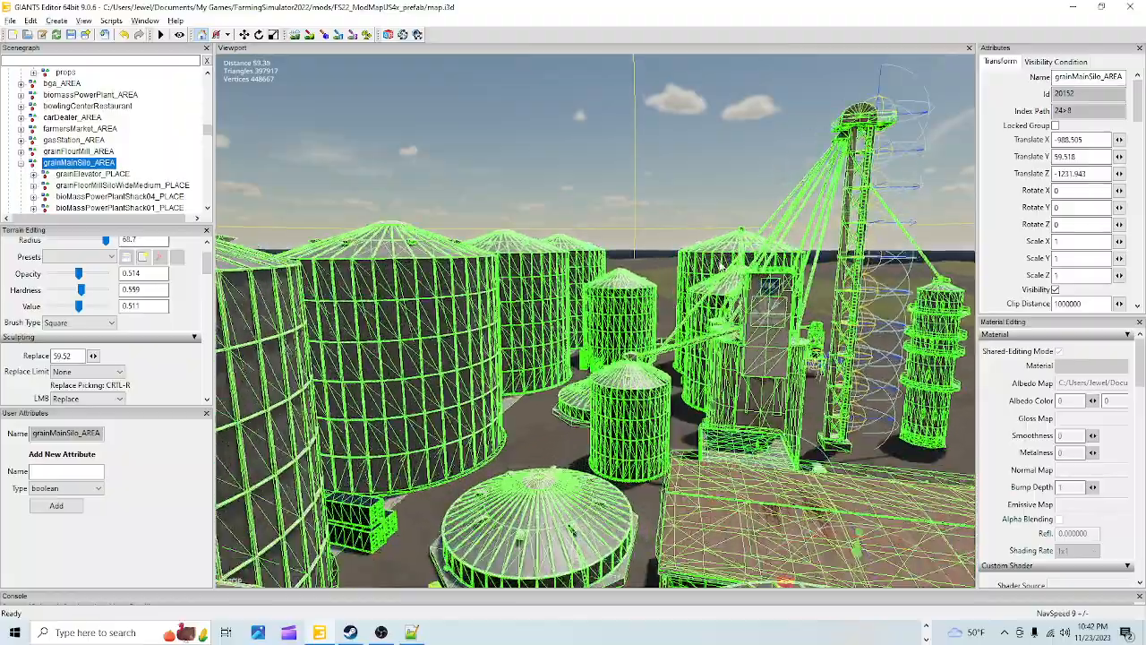
{"action": "right_click_drag", "start_coordinate": [736, 324], "coordinate": [740, 284]}
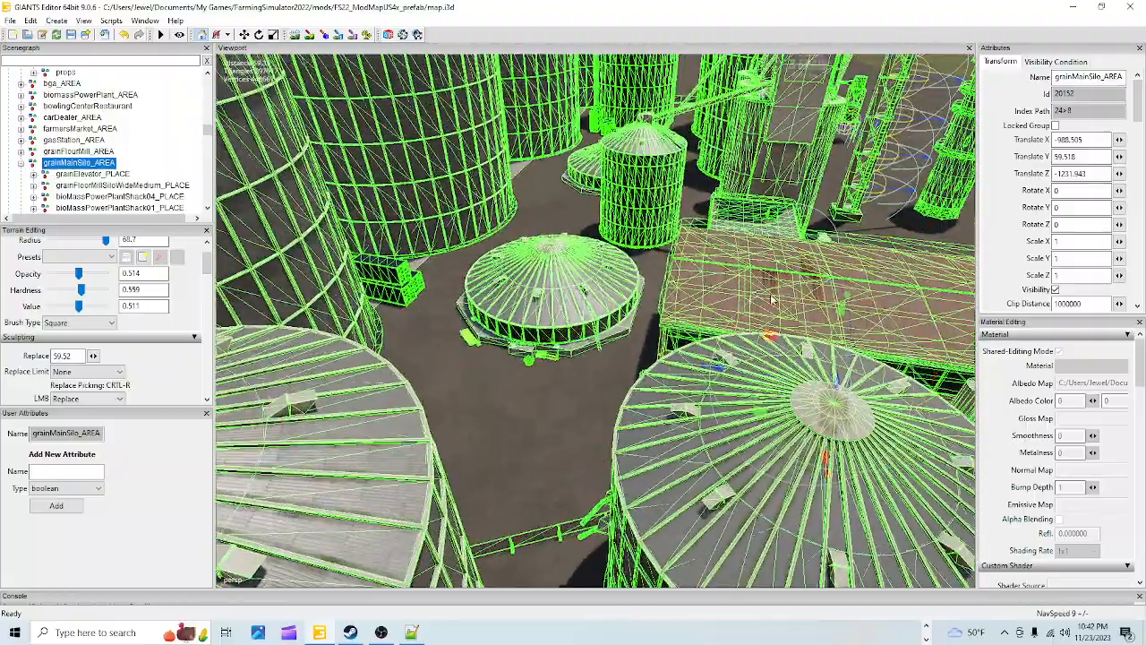
{"action": "scroll", "coordinate": [627, 337], "scroll_direction": "up", "scroll_amount": 2}
{"action": "scroll", "coordinate": [626, 337], "scroll_direction": "up", "scroll_amount": 3}
{"action": "right_click_drag", "start_coordinate": [626, 337], "coordinate": [664, 254]}
{"action": "scroll", "coordinate": [707, 208], "scroll_direction": "up", "scroll_amount": 4}
{"action": "scroll", "coordinate": [677, 233], "scroll_direction": "up", "scroll_amount": 3}
{"action": "scroll", "coordinate": [687, 215], "scroll_direction": "down", "scroll_amount": 1}
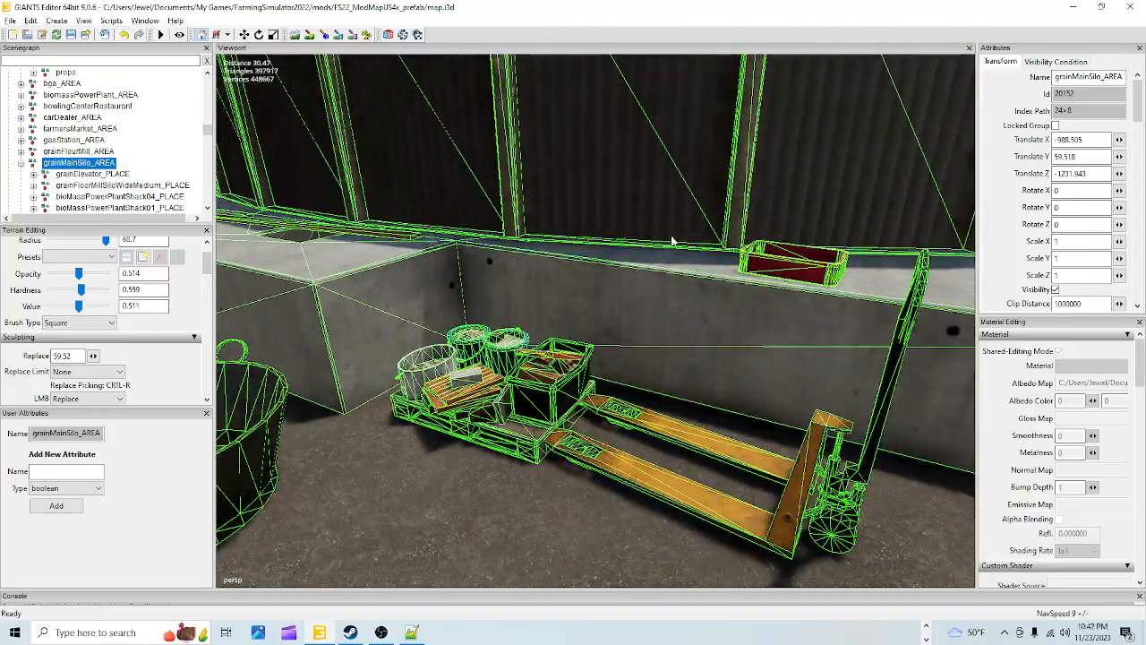
{"action": "right_click_drag", "start_coordinate": [602, 454], "coordinate": [646, 386]}
{"action": "scroll", "coordinate": [574, 431], "scroll_direction": "up", "scroll_amount": 6}
{"action": "scroll", "coordinate": [609, 399], "scroll_direction": "down", "scroll_amount": 10}
{"action": "scroll", "coordinate": [653, 336], "scroll_direction": "up", "scroll_amount": 5}
{"action": "right_click_drag", "start_coordinate": [654, 336], "coordinate": [691, 299]}
{"action": "scroll", "coordinate": [690, 298], "scroll_direction": "down", "scroll_amount": 10}
{"action": "right_click_drag", "start_coordinate": [694, 348], "coordinate": [641, 352]}
{"action": "scroll", "coordinate": [636, 355], "scroll_direction": "down", "scroll_amount": 5}
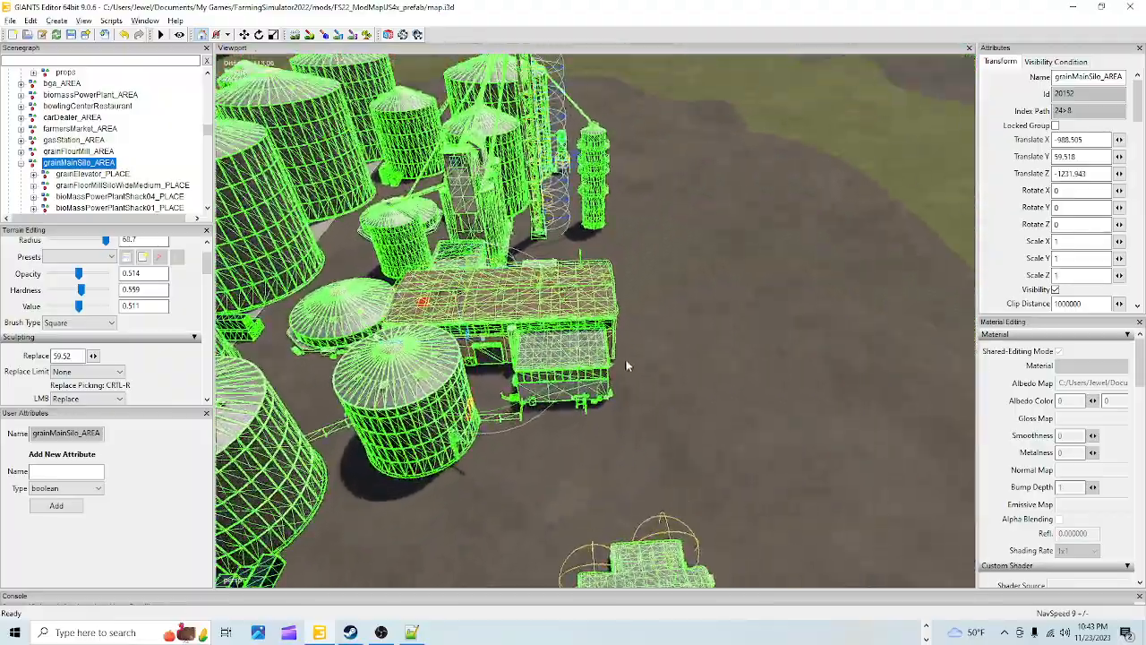
{"action": "scroll", "coordinate": [642, 352], "scroll_direction": "down", "scroll_amount": 5}
{"action": "right_click_drag", "start_coordinate": [469, 498], "coordinate": [607, 426]}
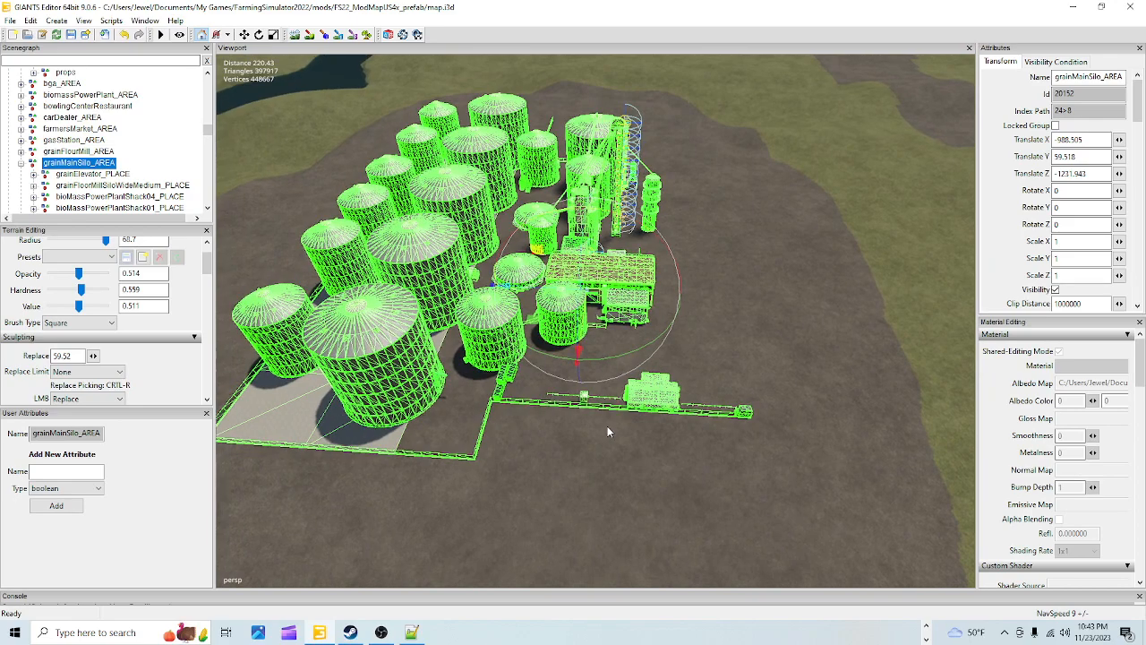
Paint the ground beneath and around the silos, buildings and conveyor of grainMainSilo_AREA with the CONCRETE texture layer using the square brush.
{"action": "left_click", "coordinate": [310, 35]}
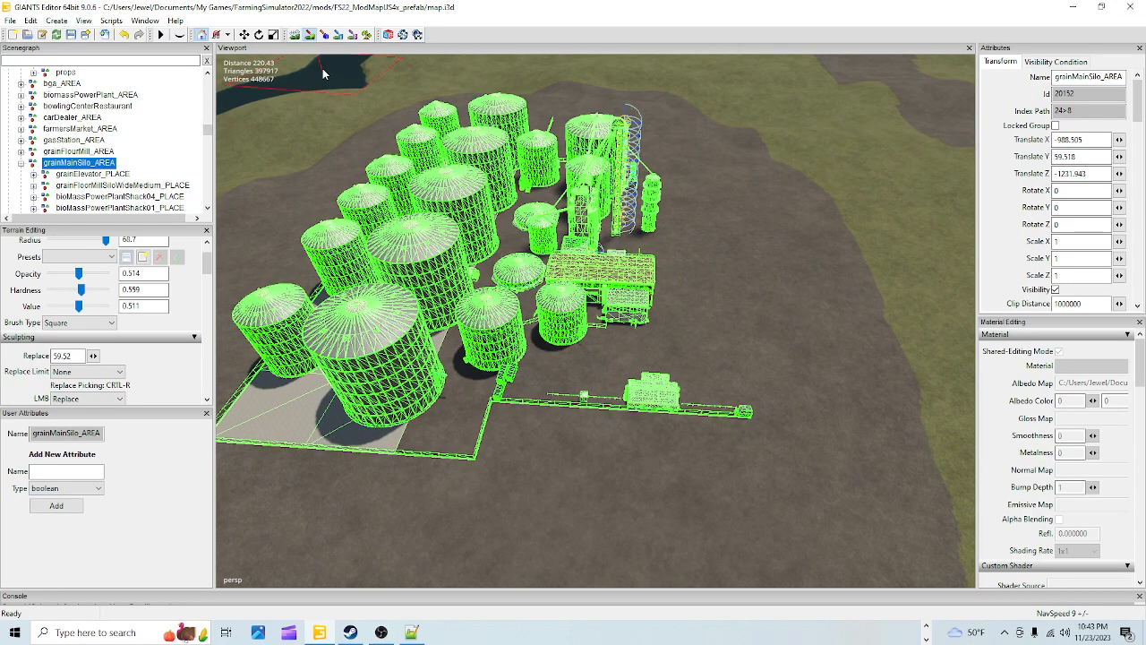
{"action": "scroll", "coordinate": [168, 386], "scroll_direction": "down", "scroll_amount": 3}
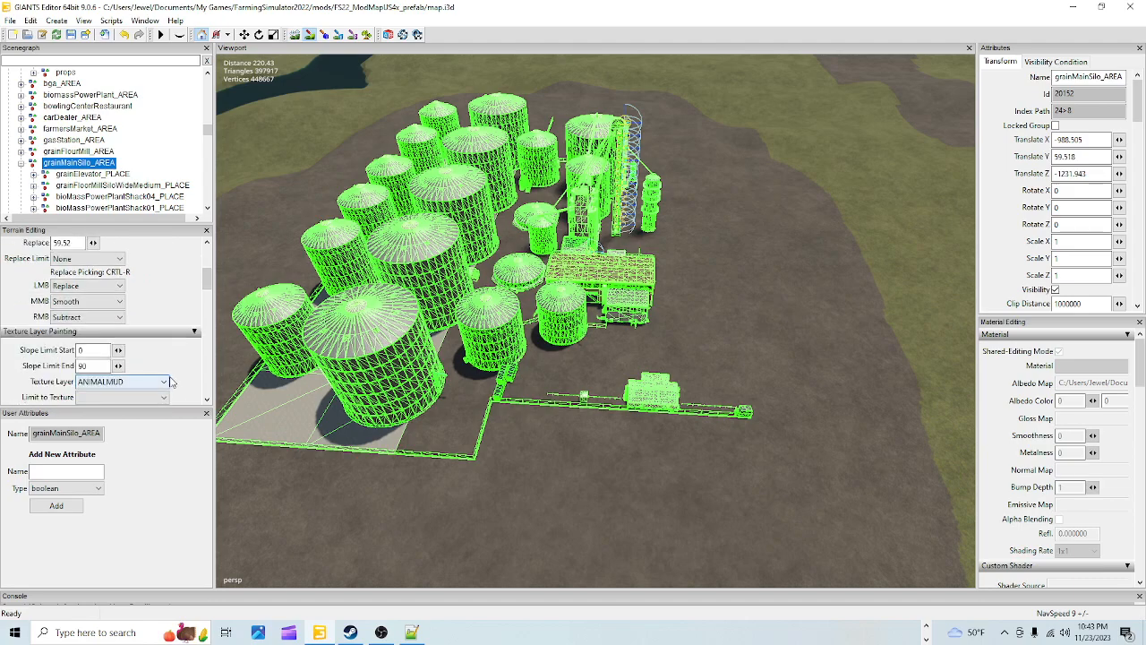
{"action": "left_click", "coordinate": [167, 382]}
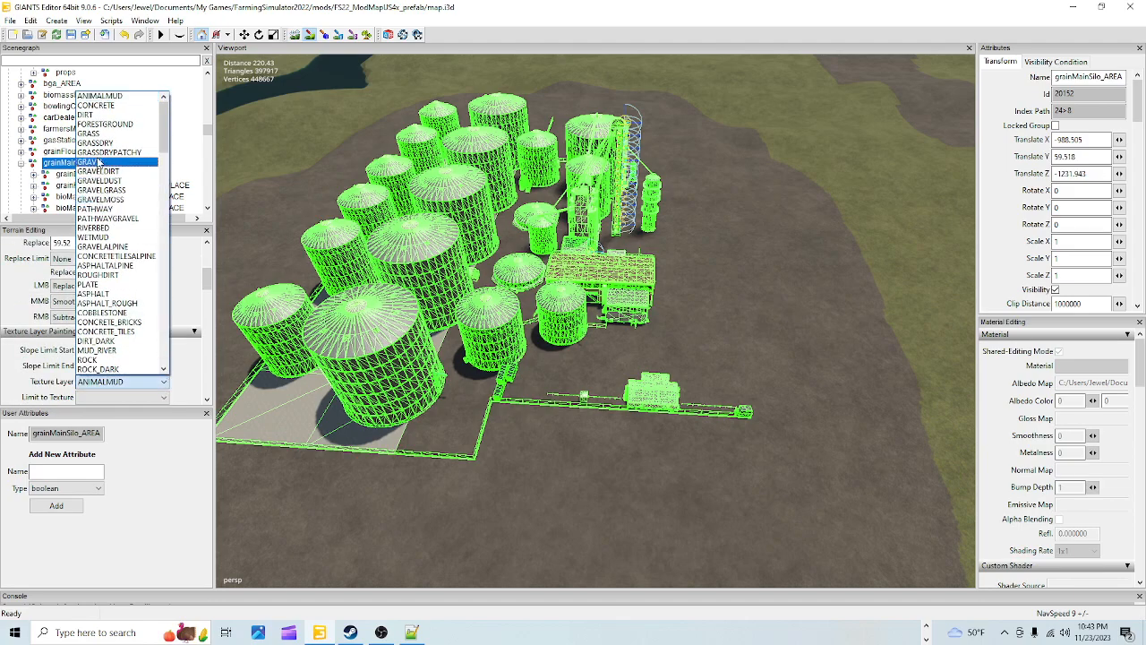
{"action": "left_click", "coordinate": [97, 105]}
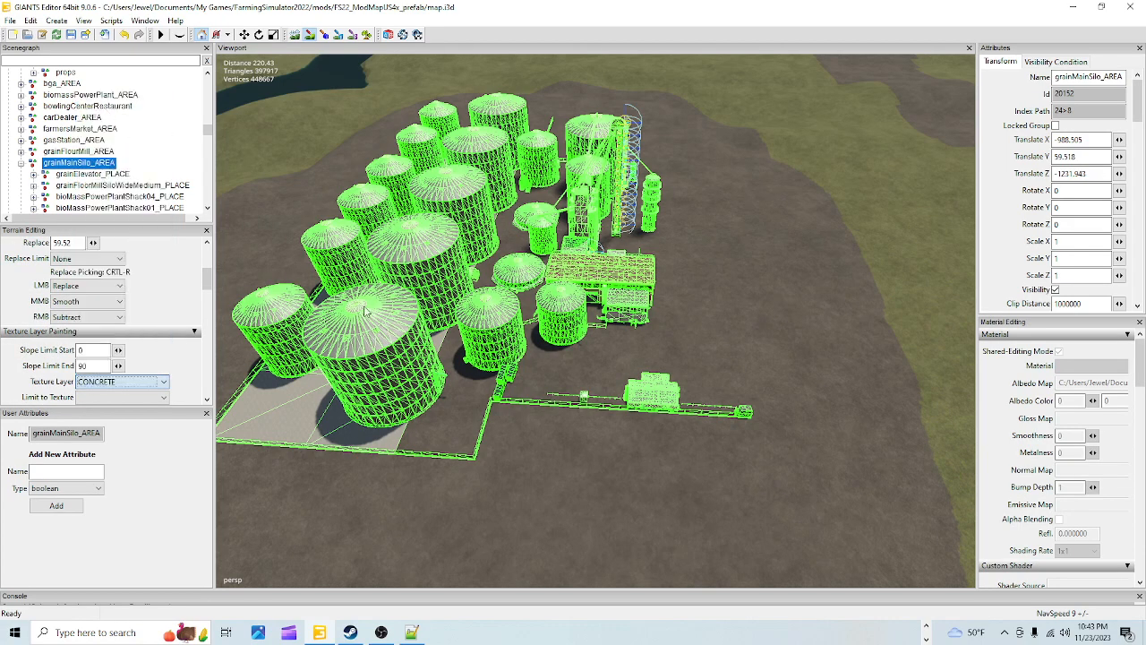
{"action": "left_click", "coordinate": [609, 329]}
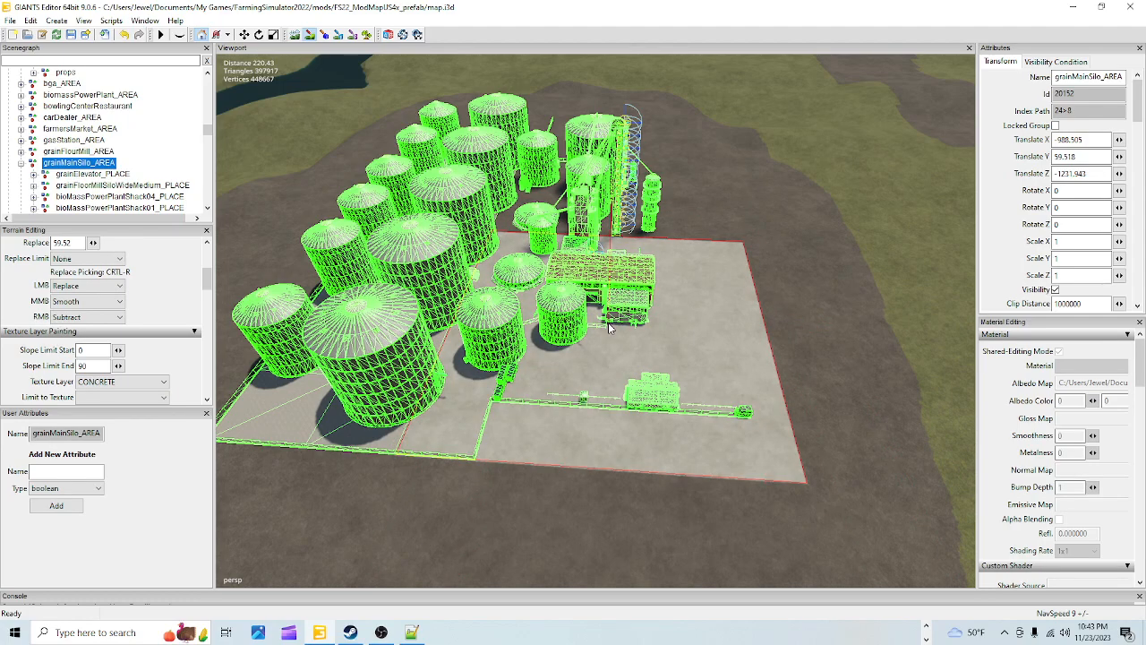
{"action": "left_click_drag", "start_coordinate": [609, 328], "coordinate": [626, 214]}
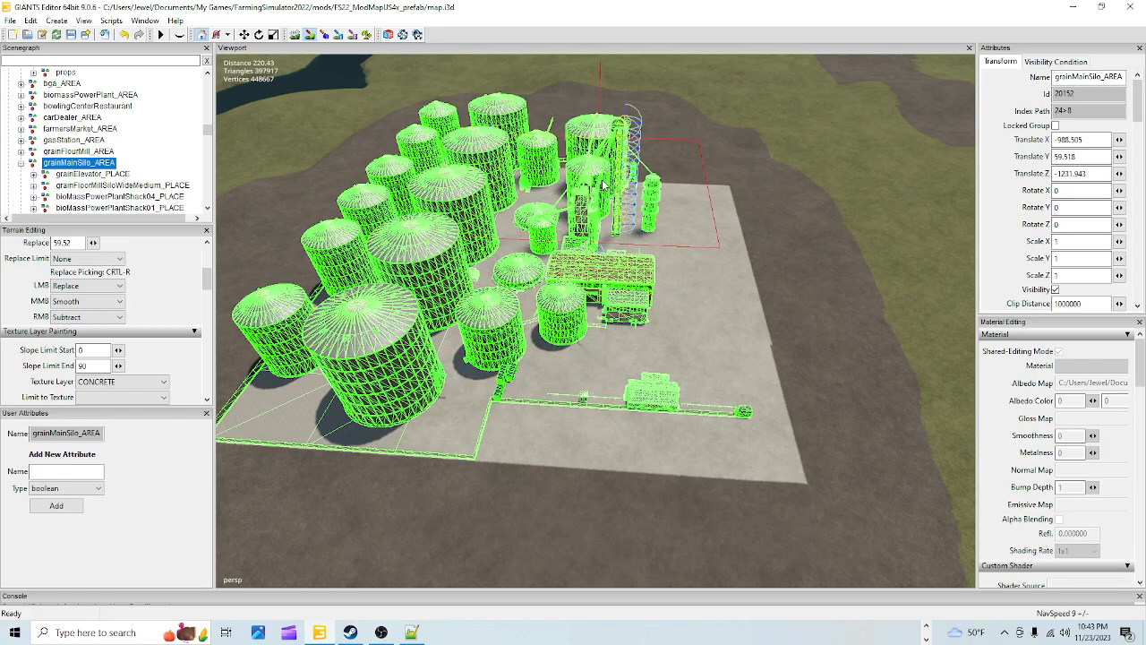
{"action": "left_click_drag", "start_coordinate": [624, 186], "coordinate": [602, 162]}
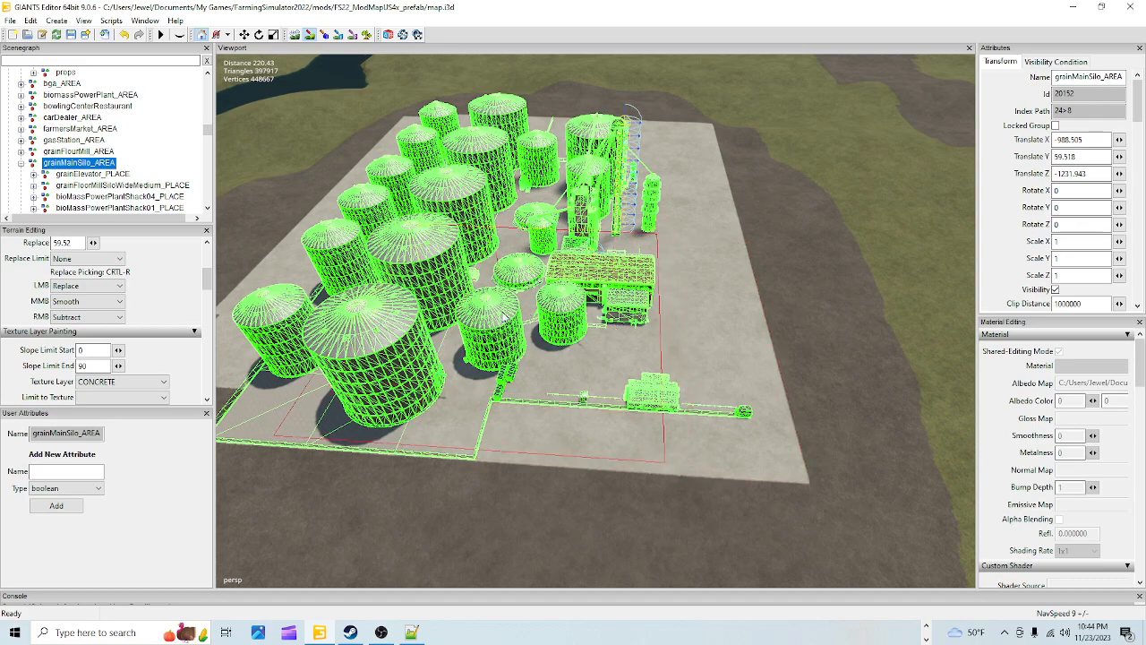
{"action": "left_click", "coordinate": [310, 38]}
{"action": "left_click_drag", "start_coordinate": [304, 144], "coordinate": [387, 159], "text": "alt"}
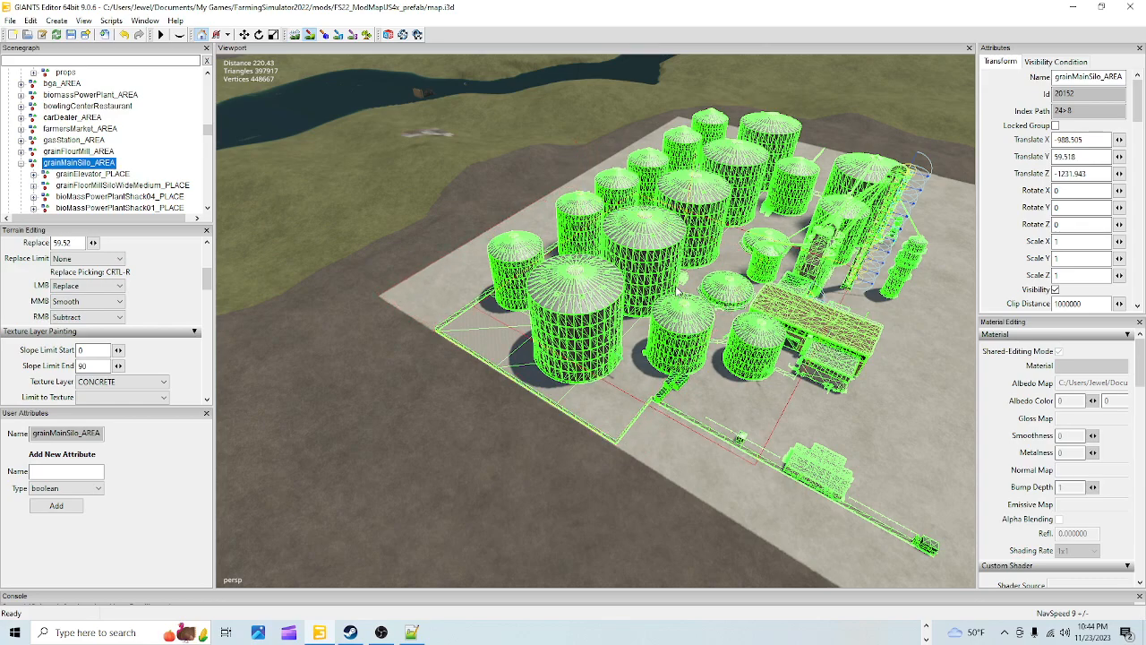
Examine the edges and corners of the concrete pad around grainMainSilo_AREA from all sides.
{"action": "left_click_drag", "start_coordinate": [634, 426], "coordinate": [631, 471], "text": "alt"}
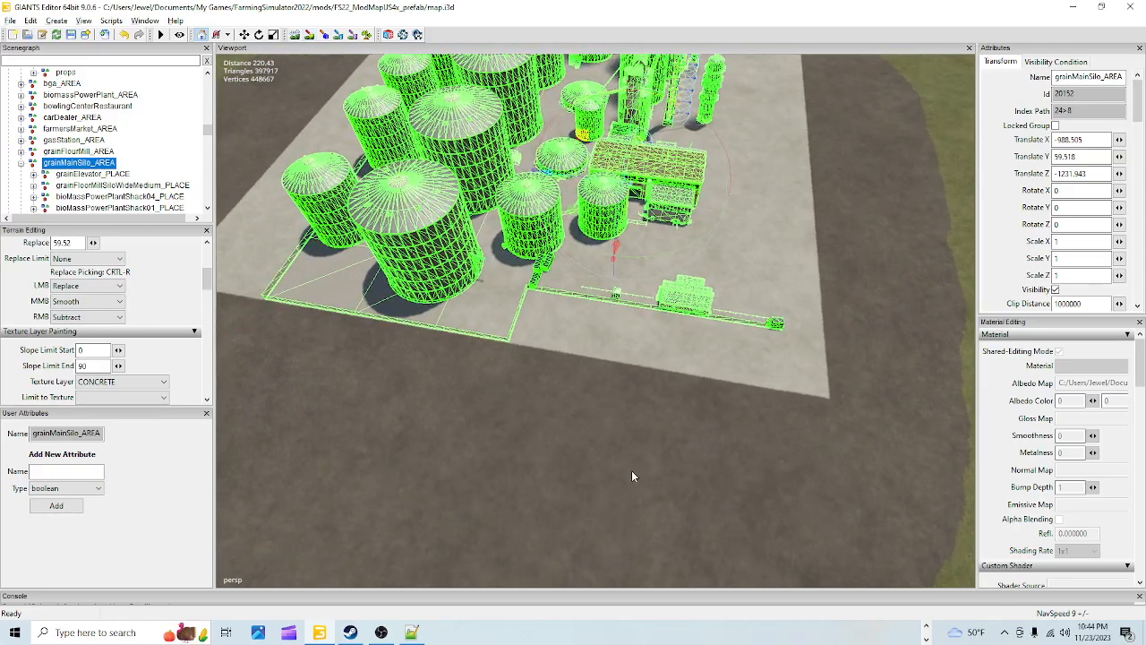
{"action": "scroll", "coordinate": [631, 476], "scroll_direction": "up", "scroll_amount": 10}
{"action": "left_click_drag", "start_coordinate": [779, 164], "coordinate": [567, 228], "text": "alt"}
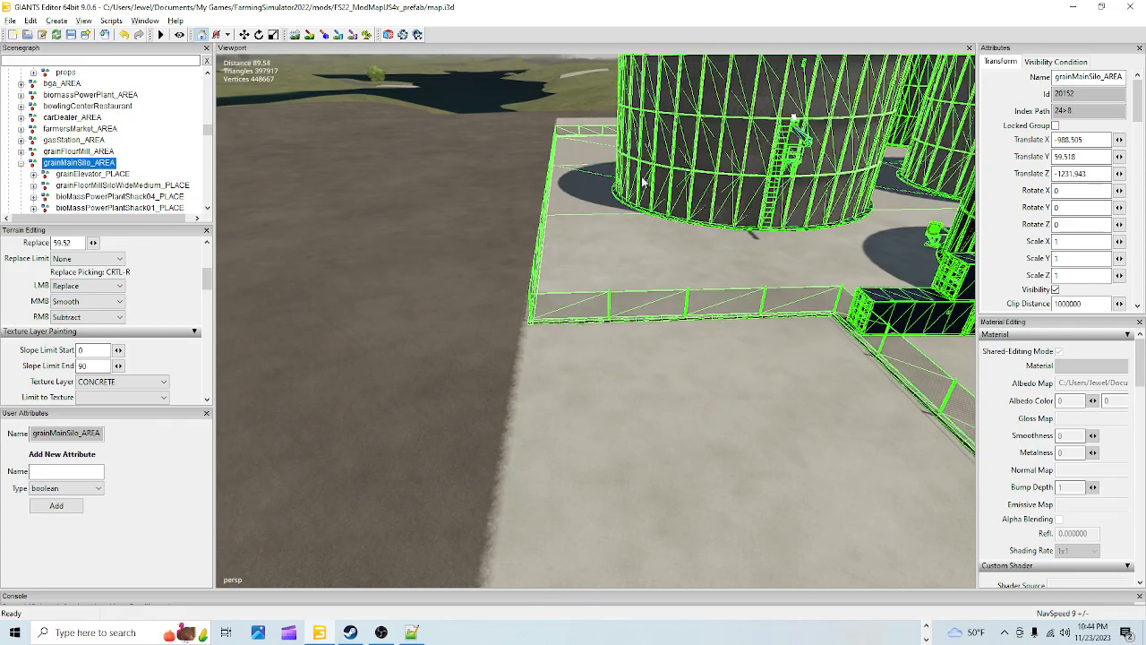
{"action": "right_click_drag", "start_coordinate": [646, 168], "coordinate": [557, 438], "text": "alt"}
{"action": "right_click_drag", "start_coordinate": [677, 268], "coordinate": [520, 350], "text": "alt"}
{"action": "left_click_drag", "start_coordinate": [518, 348], "coordinate": [627, 322], "text": "alt"}
{"action": "right_click_drag", "start_coordinate": [506, 490], "coordinate": [925, 103], "text": "alt"}
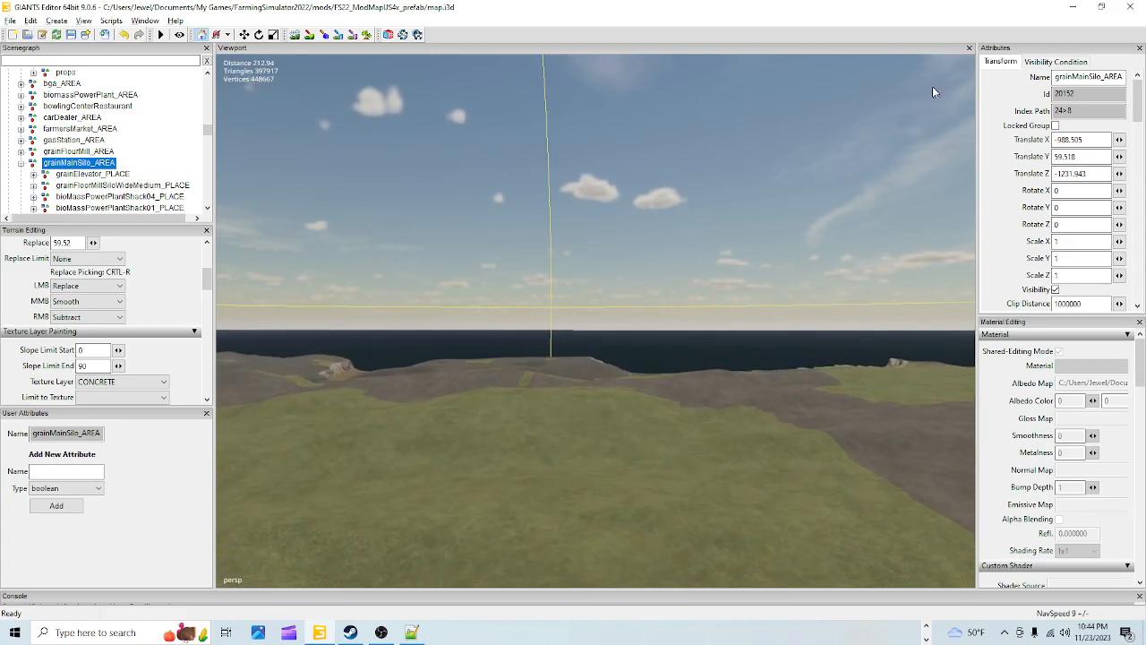
{"action": "key", "text": "f"}
{"action": "left_click_drag", "start_coordinate": [593, 284], "coordinate": [732, 323], "text": "alt"}
{"action": "right_click_drag", "start_coordinate": [732, 323], "coordinate": [893, 7], "text": "alt"}
{"action": "left_click_drag", "start_coordinate": [800, 260], "coordinate": [439, 186], "text": "alt"}
{"action": "left_click_drag", "start_coordinate": [667, 169], "coordinate": [526, 194], "text": "alt"}
{"action": "left_click_drag", "start_coordinate": [707, 165], "coordinate": [551, 421], "text": "alt"}
{"action": "left_click_drag", "start_coordinate": [602, 296], "coordinate": [867, 118], "text": "alt"}
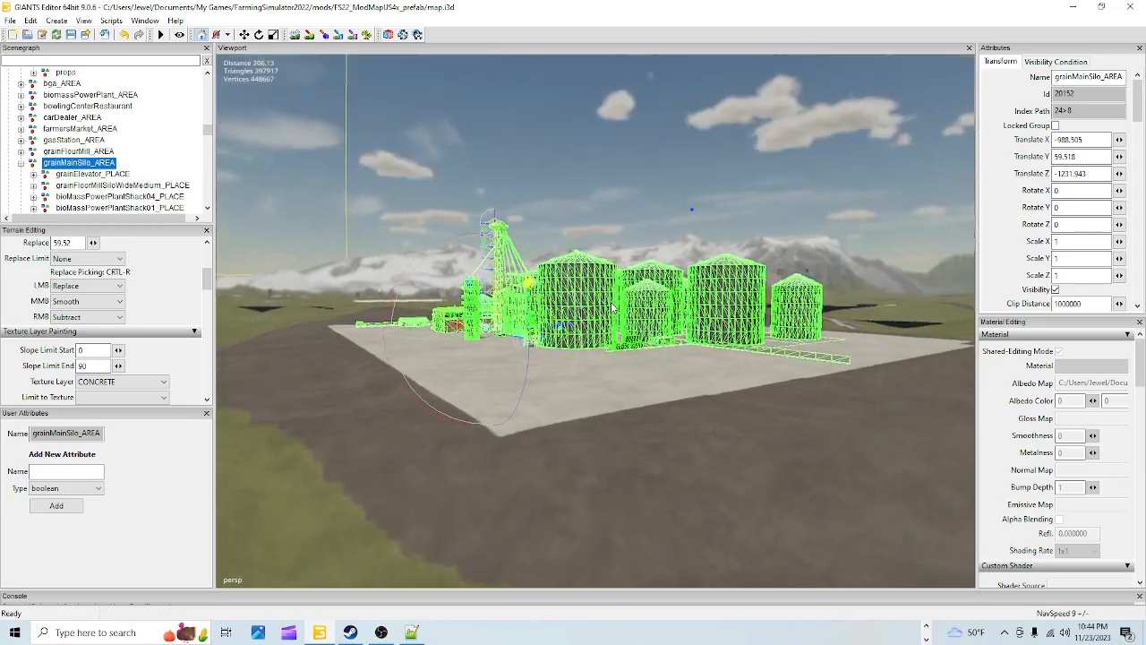
Straighten the concrete pad's edge with the CONCRETE texture and level the terrain beside it with Replace at height 59.52.
{"action": "scroll", "coordinate": [866, 118], "scroll_direction": "up", "scroll_amount": 4}
{"action": "left_click_drag", "start_coordinate": [686, 306], "coordinate": [526, 526], "text": "alt"}
{"action": "left_click_drag", "start_coordinate": [548, 432], "coordinate": [312, 89], "text": "alt"}
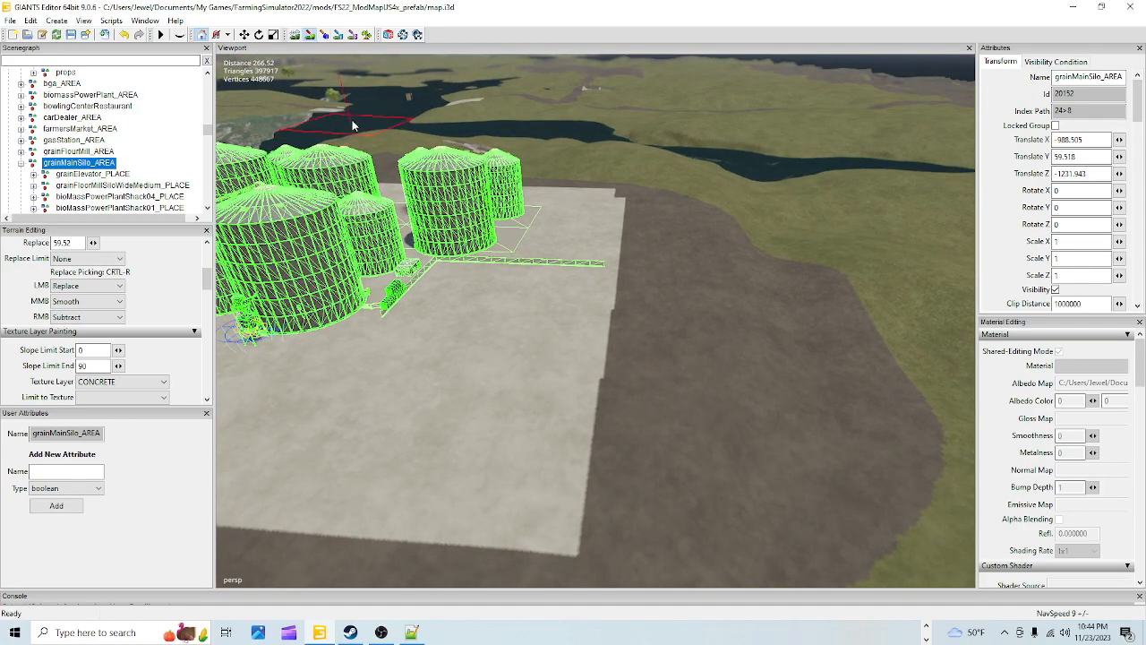
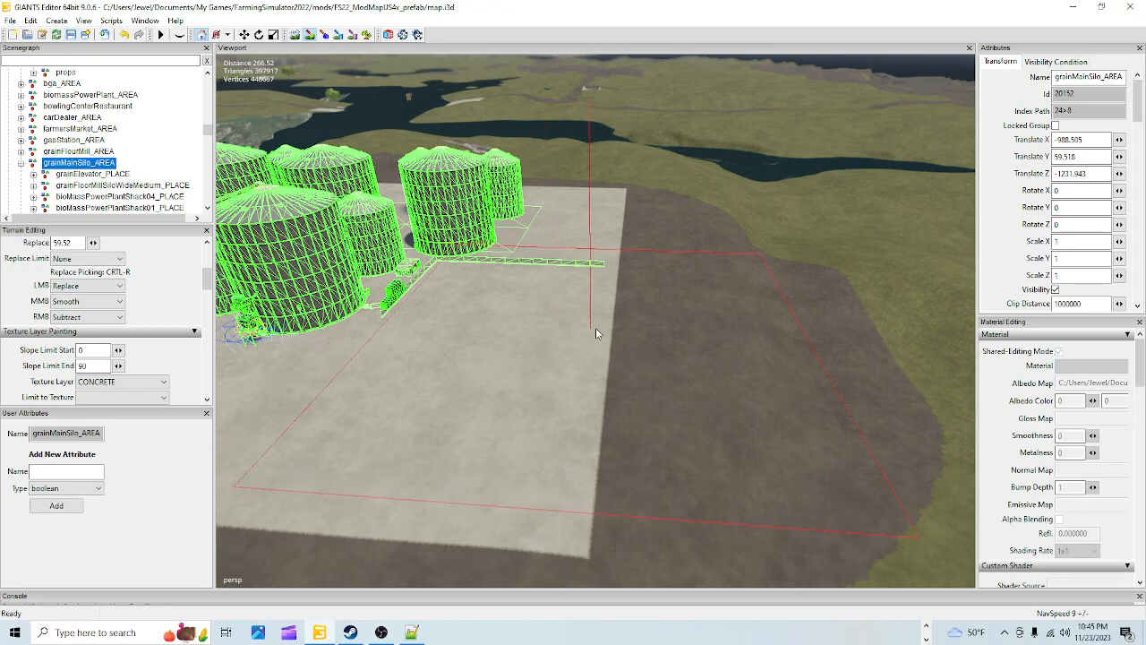
{"action": "left_click", "coordinate": [295, 34]}
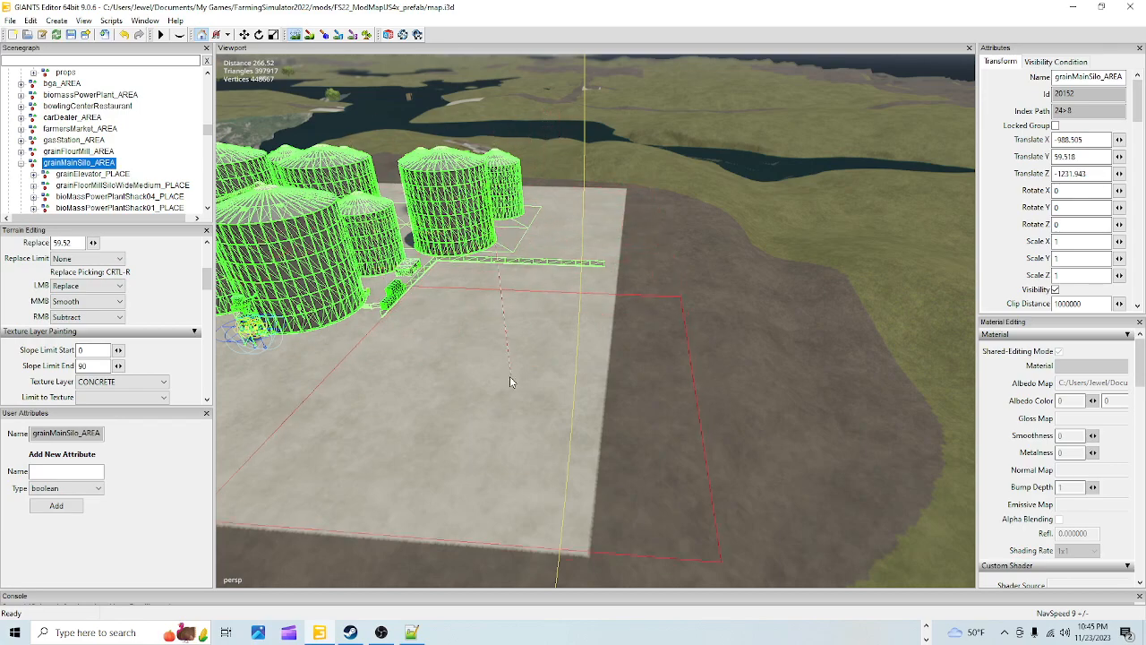
Level the terrain around the concrete pad's open corner with Replace at height 59.52.
{"action": "left_click_drag", "start_coordinate": [448, 148], "coordinate": [487, 355], "text": "alt"}
{"action": "scroll", "coordinate": [506, 288], "scroll_direction": "up", "scroll_amount": 3}
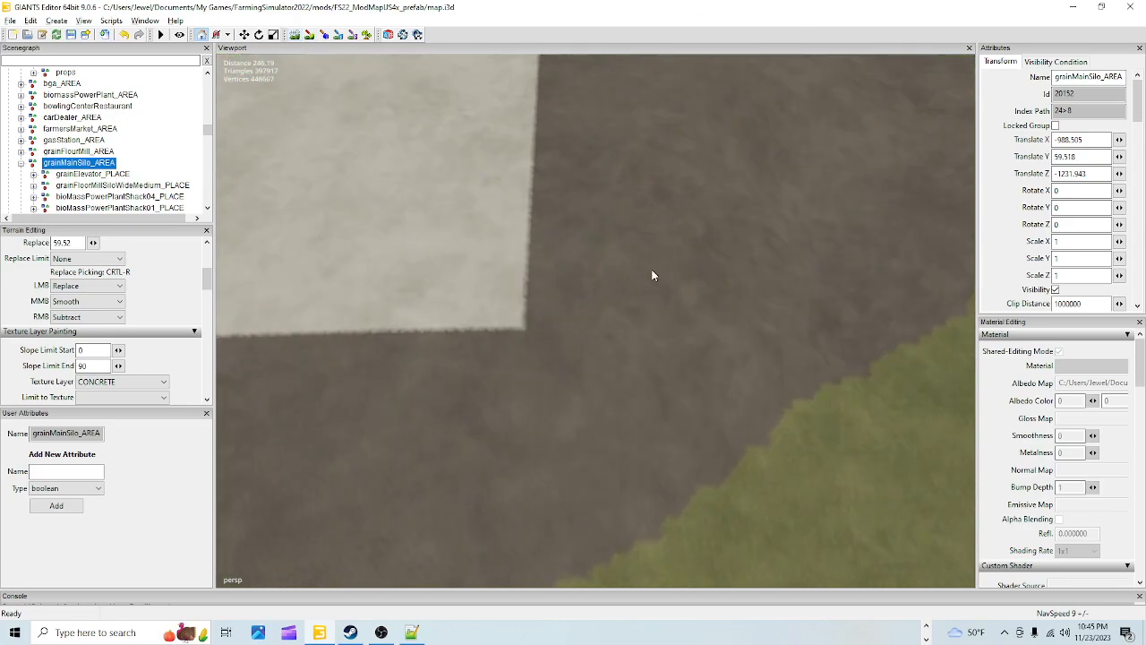
{"action": "scroll", "coordinate": [698, 240], "scroll_direction": "up", "scroll_amount": 5}
{"action": "left_click_drag", "start_coordinate": [686, 236], "coordinate": [517, 190], "text": "alt"}
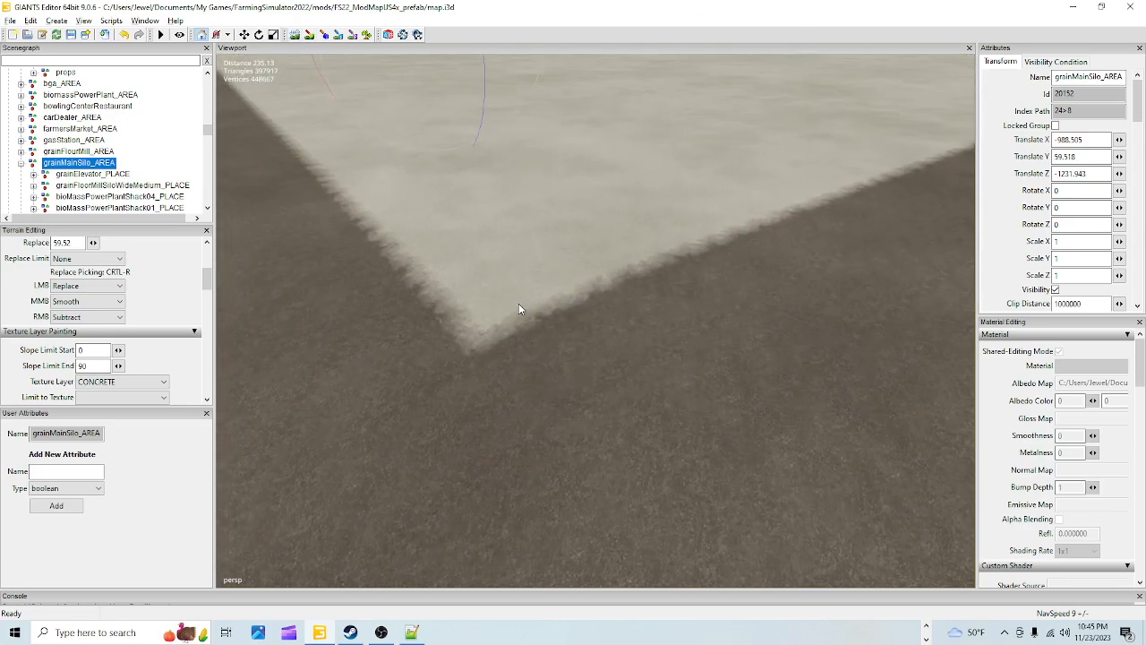
{"action": "left_click_drag", "start_coordinate": [518, 303], "coordinate": [536, 239], "text": "alt"}
{"action": "scroll", "coordinate": [548, 335], "scroll_direction": "up", "scroll_amount": 4}
{"action": "left_click_drag", "start_coordinate": [550, 321], "coordinate": [391, 122], "text": "alt"}
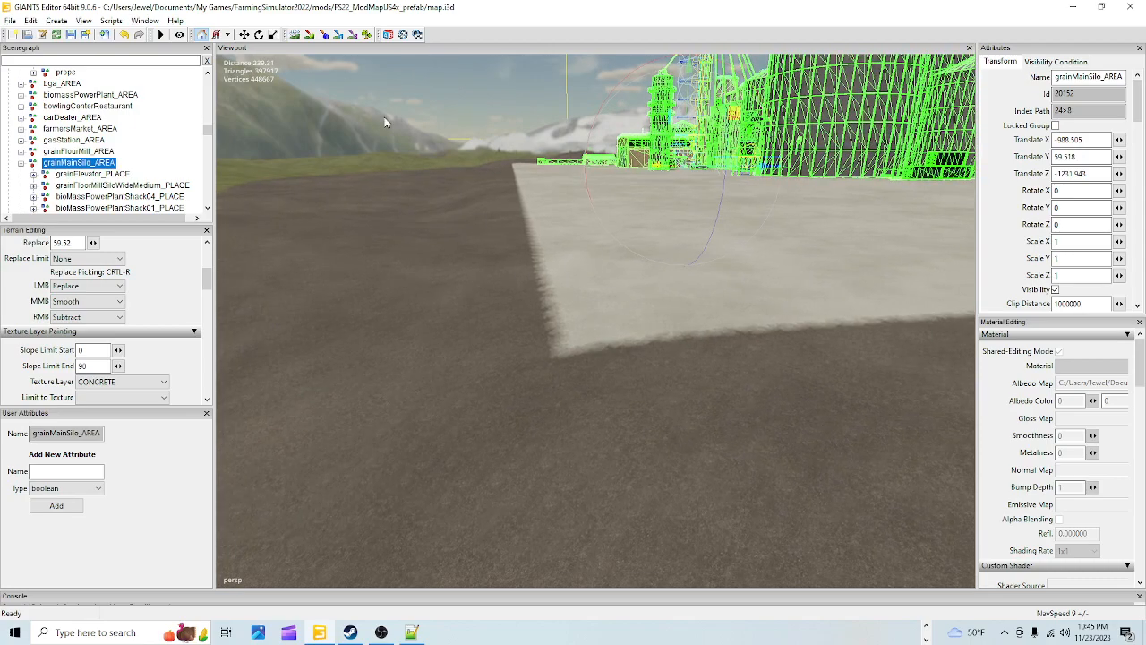
{"action": "left_click", "coordinate": [295, 36]}
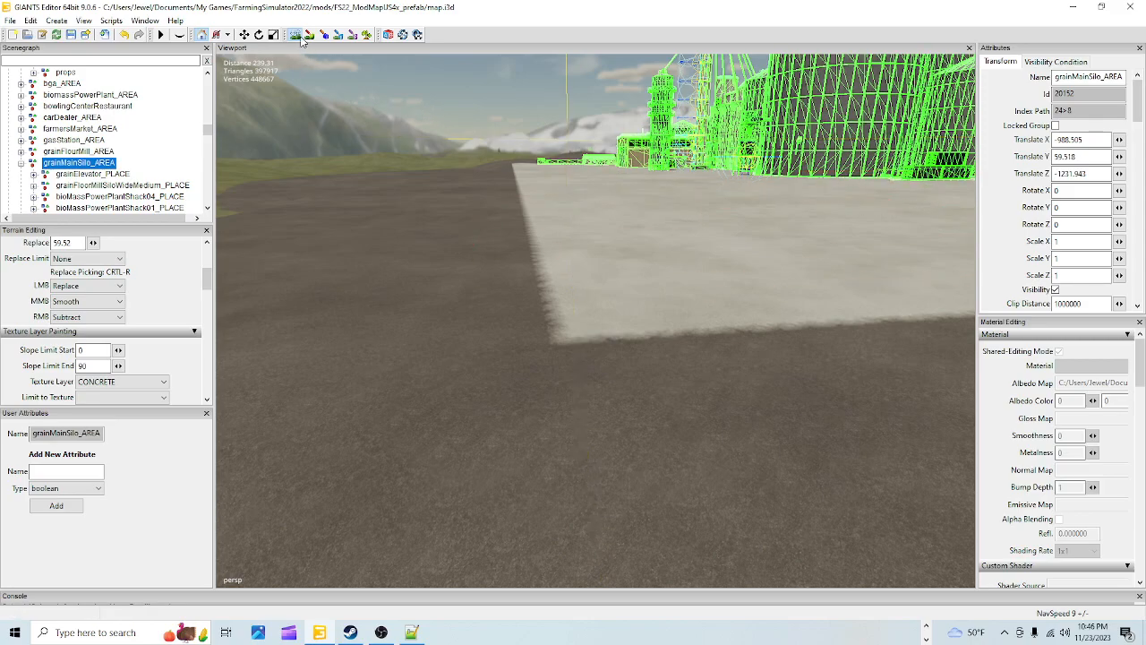
Flatten the ground along the concrete pad's long edge facing the grain elevator using Replace at 59.52.
{"action": "right_click_drag", "start_coordinate": [364, 120], "coordinate": [491, 240]}
{"action": "right_click_drag", "start_coordinate": [517, 348], "coordinate": [685, 191], "text": "alt"}
{"action": "left_click_drag", "start_coordinate": [685, 192], "coordinate": [607, 320], "text": "alt"}
{"action": "right_click_drag", "start_coordinate": [607, 320], "coordinate": [701, 391], "text": "alt"}
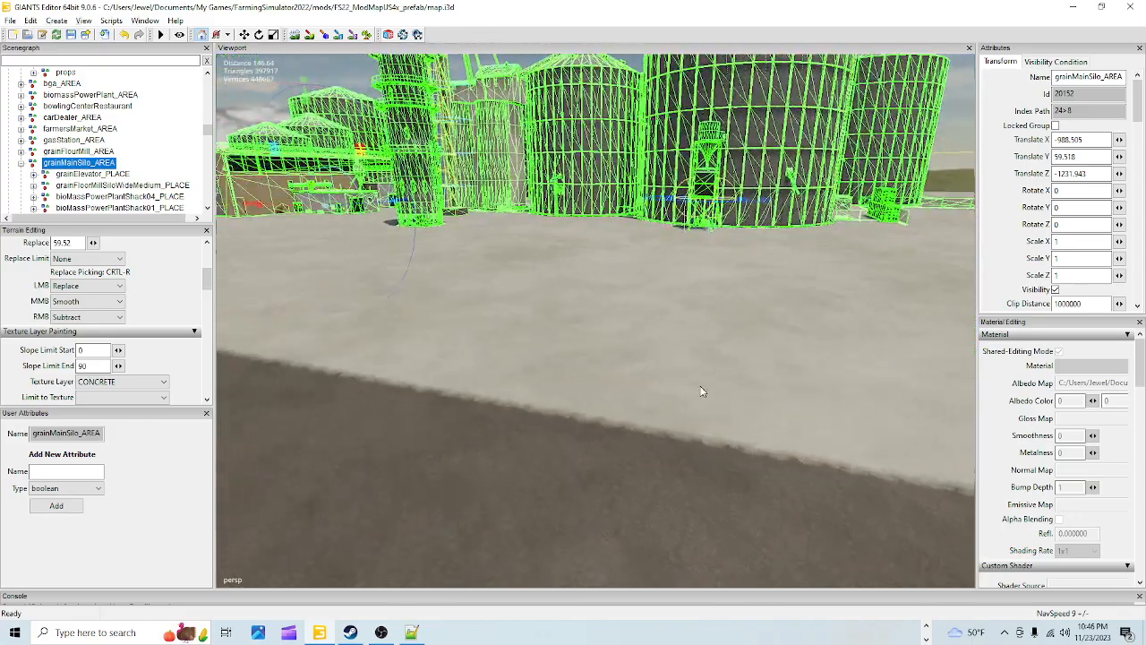
{"action": "left_click", "coordinate": [296, 36]}
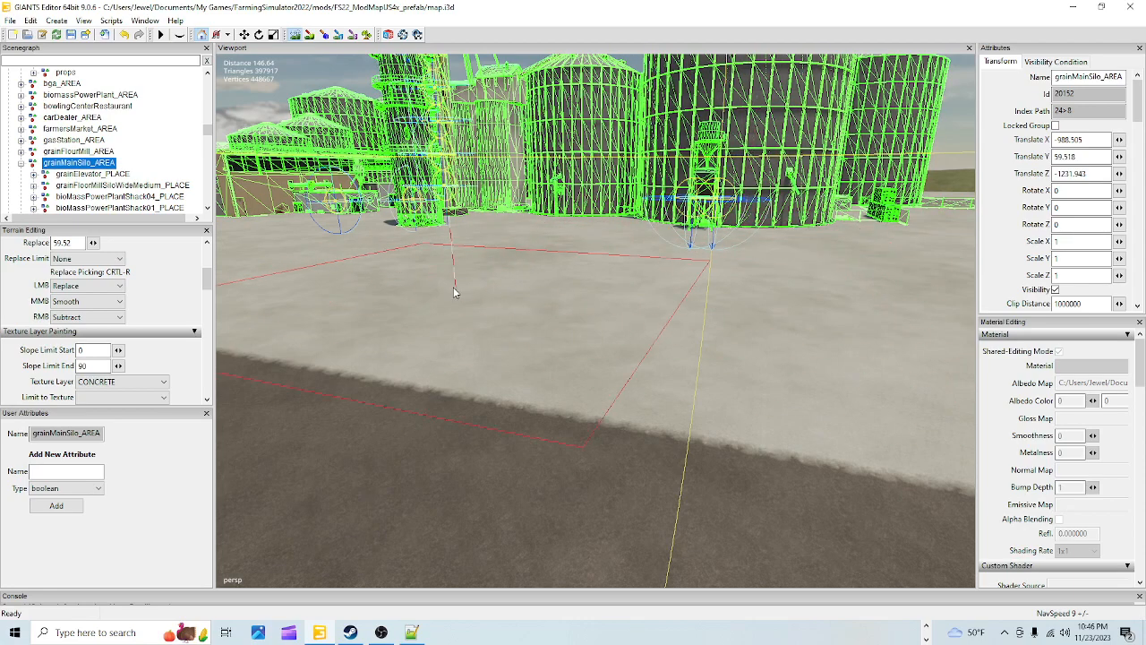
{"action": "left_click", "coordinate": [386, 35]}
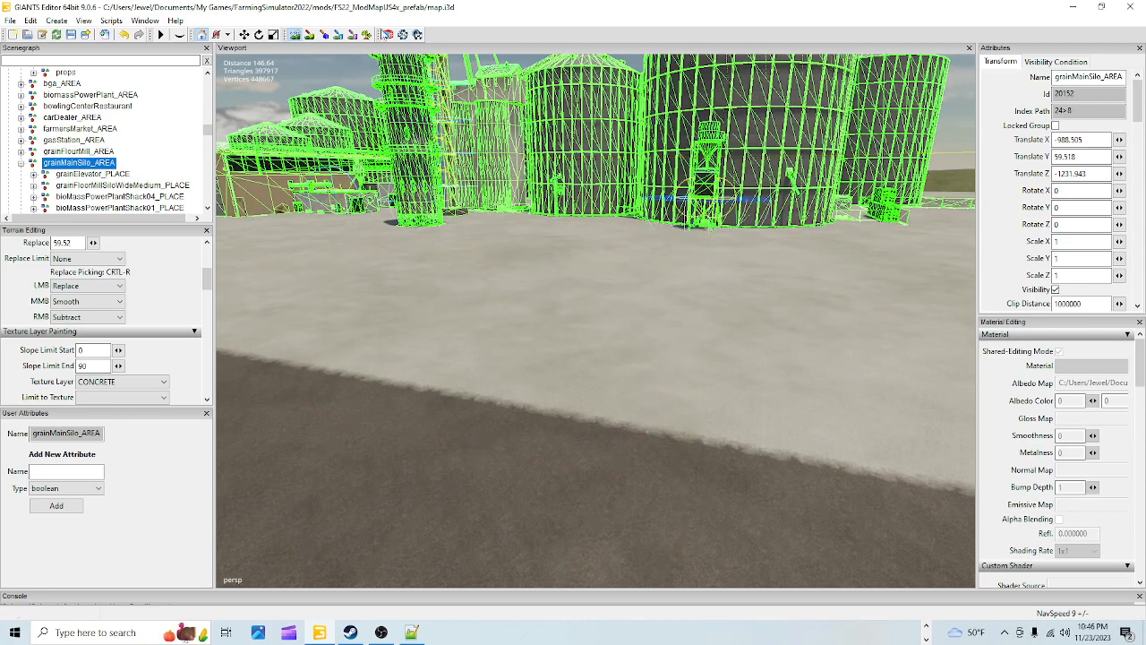
Flatten the dirt outside the pad's corner nearest the small building and conveyor end using Replace at 59.52.
{"action": "left_click_drag", "start_coordinate": [605, 305], "coordinate": [462, 278], "text": "alt"}
{"action": "left_click_drag", "start_coordinate": [552, 403], "coordinate": [525, 389], "text": "alt"}
{"action": "scroll", "coordinate": [519, 376], "scroll_direction": "up", "scroll_amount": 3}
{"action": "left_click_drag", "start_coordinate": [614, 216], "coordinate": [511, 288], "text": "alt"}
{"action": "mouse_move", "coordinate": [557, 237]}
{"action": "left_mouse_down", "text": "alt"}
{"action": "mouse_move", "coordinate": [549, 260]}
{"action": "mouse_move", "coordinate": [555, 237]}
{"action": "left_mouse_up", "text": "alt"}
{"action": "right_click_drag", "start_coordinate": [556, 237], "coordinate": [596, 52], "text": "alt"}
{"action": "left_click_drag", "start_coordinate": [602, 134], "coordinate": [707, 259], "text": "alt"}
{"action": "right_click_drag", "start_coordinate": [627, 287], "coordinate": [387, 423], "text": "alt"}
{"action": "left_click_drag", "start_coordinate": [409, 375], "coordinate": [438, 377], "text": "alt"}
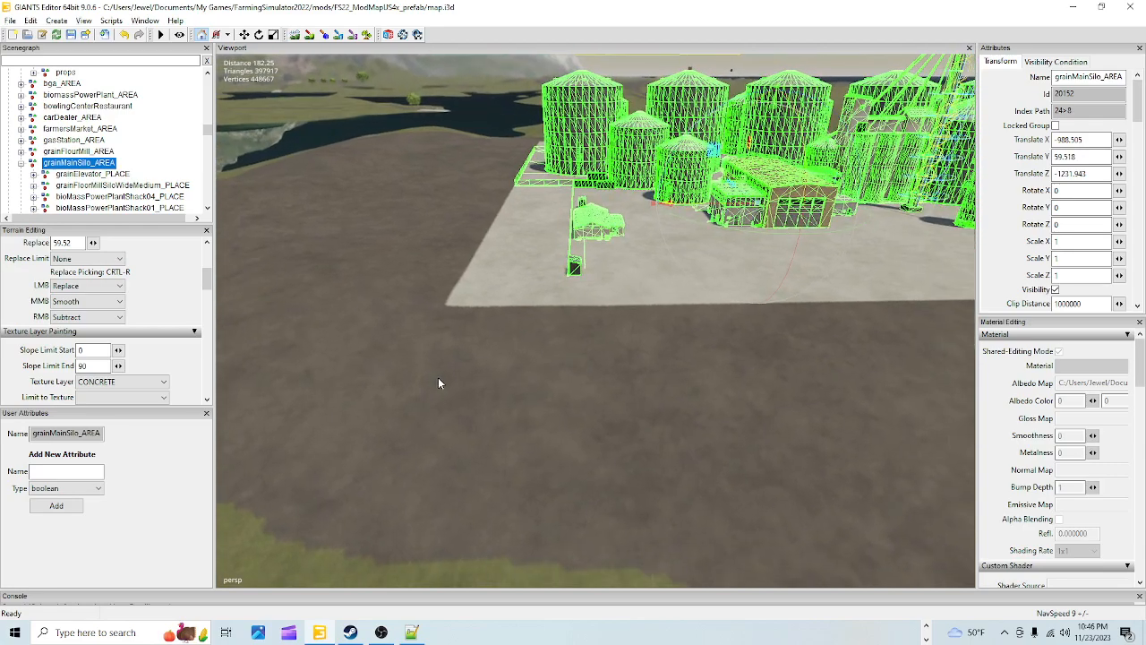
{"action": "left_click", "coordinate": [296, 35]}
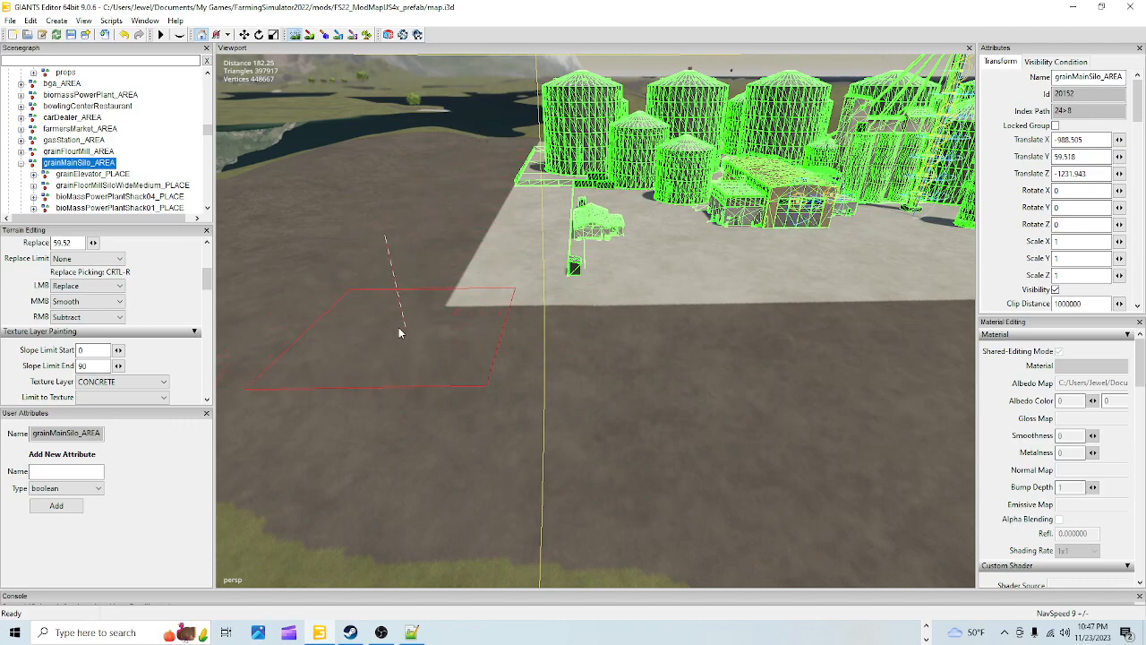
Set the primary sculpting action to Smooth and smooth the dirt terrain surrounding the concrete pad.
{"action": "left_click", "coordinate": [105, 286]}
{"action": "left_click", "coordinate": [99, 308]}
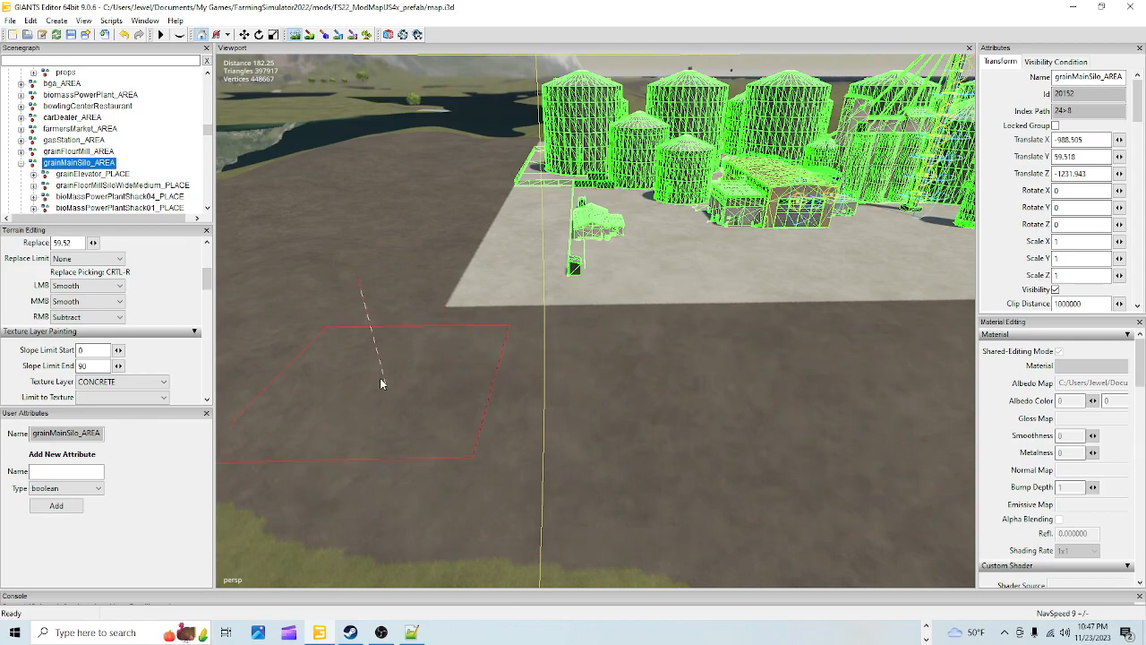
{"action": "left_click", "coordinate": [296, 37]}
{"action": "mouse_move", "coordinate": [564, 356]}
{"action": "left_mouse_down", "text": "alt"}
{"action": "mouse_move", "coordinate": [647, 369]}
{"action": "mouse_move", "coordinate": [686, 353]}
{"action": "left_mouse_up", "text": "alt"}
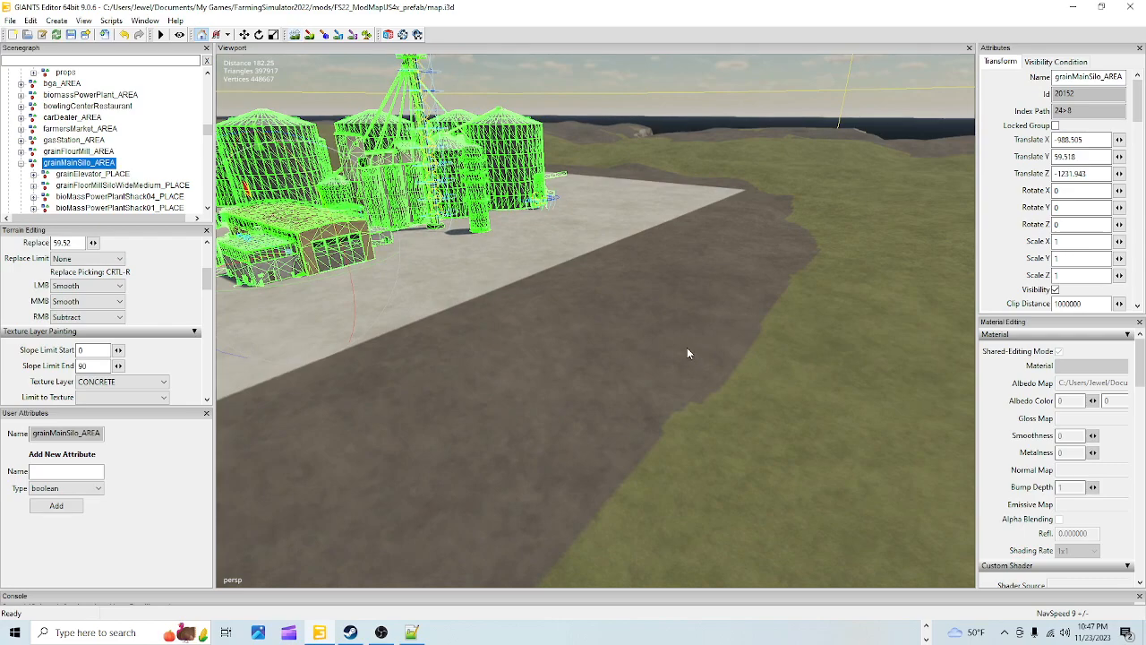
{"action": "left_click", "coordinate": [296, 37]}
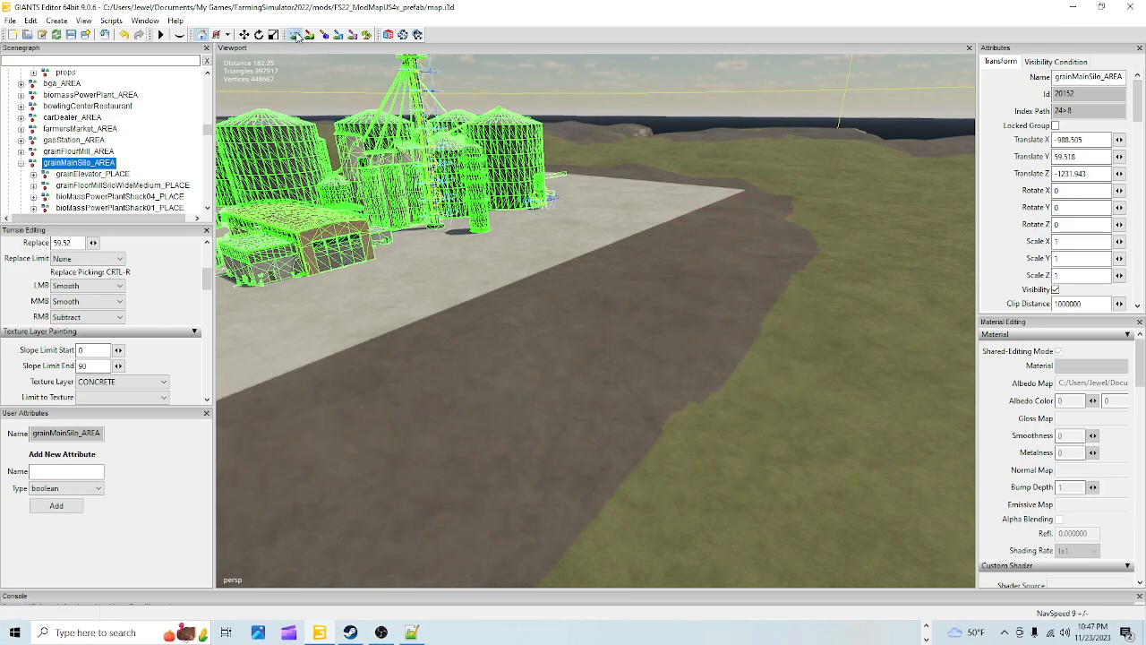
Inspect the grain silo site and its surrounding terrain, from an overview down to the individual silos and buildings.
{"action": "left_click_drag", "start_coordinate": [575, 262], "coordinate": [661, 249], "text": "alt"}
{"action": "right_click_drag", "start_coordinate": [662, 249], "coordinate": [111, 520], "text": "alt"}
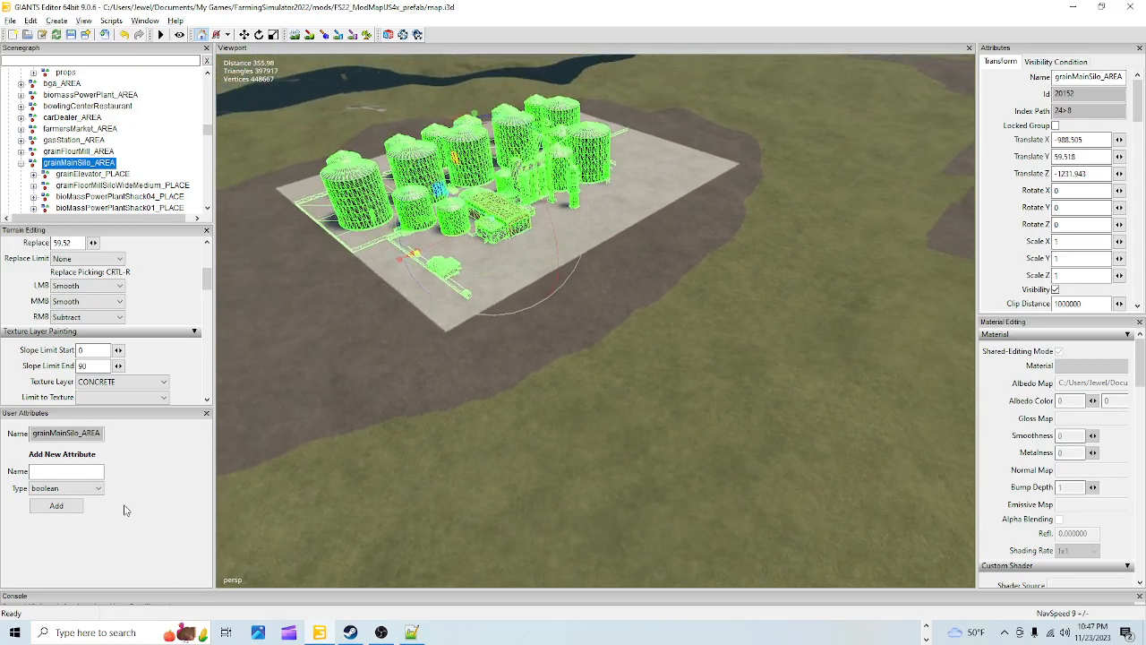
{"action": "left_click_drag", "start_coordinate": [534, 375], "coordinate": [543, 369], "text": "alt"}
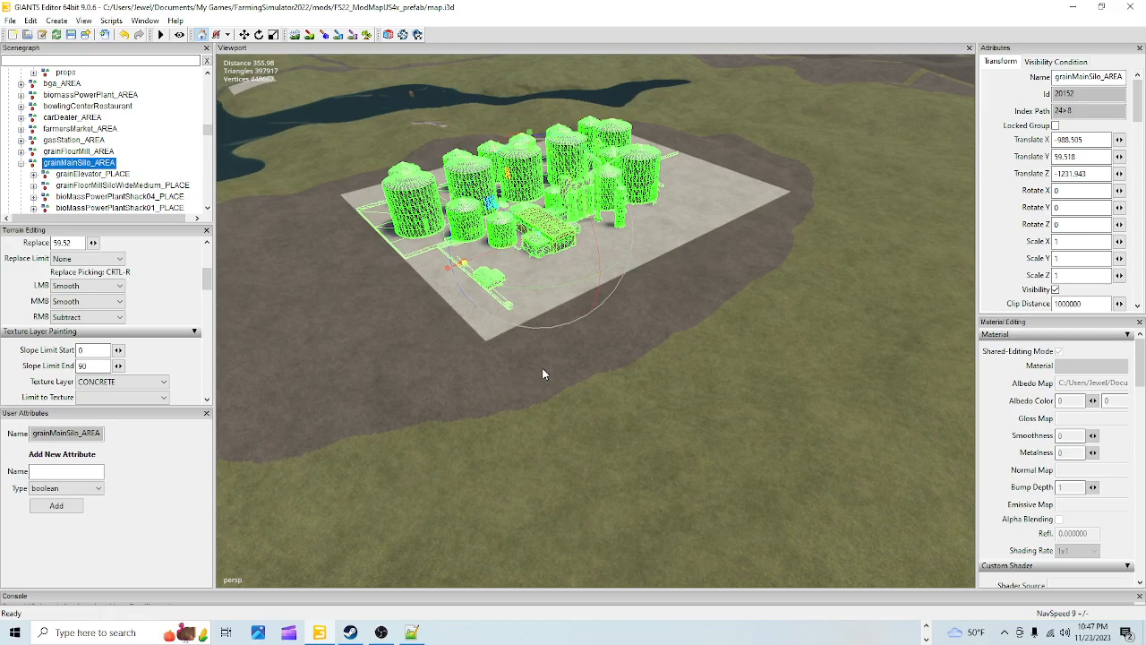
{"action": "left_click_drag", "start_coordinate": [532, 371], "coordinate": [514, 361], "text": "alt"}
{"action": "right_click_drag", "start_coordinate": [549, 385], "coordinate": [1137, 4], "text": "alt"}
{"action": "right_click_drag", "start_coordinate": [619, 340], "coordinate": [934, 12], "text": "alt"}
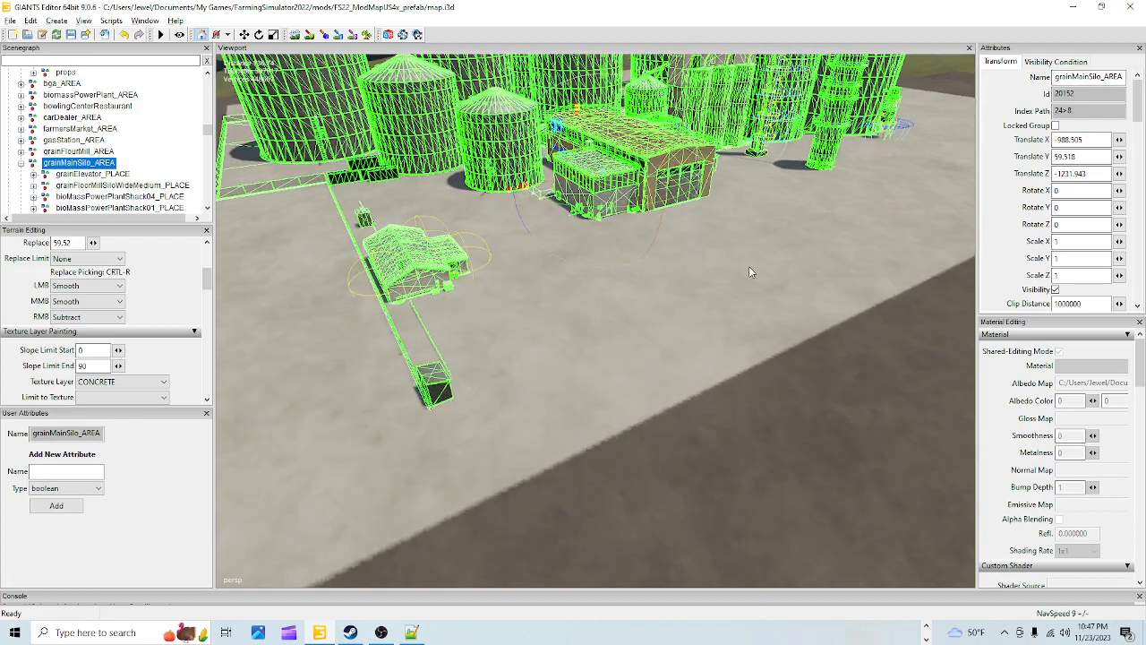
{"action": "right_click_drag", "start_coordinate": [573, 363], "coordinate": [766, 34], "text": "alt"}
{"action": "right_click_drag", "start_coordinate": [564, 363], "coordinate": [776, 159], "text": "alt"}
{"action": "left_click_drag", "start_coordinate": [750, 186], "coordinate": [723, 212], "text": "alt"}
{"action": "middle_click_drag", "start_coordinate": [644, 293], "coordinate": [644, 306], "text": "alt"}
{"action": "left_click_drag", "start_coordinate": [645, 307], "coordinate": [644, 256], "text": "alt"}
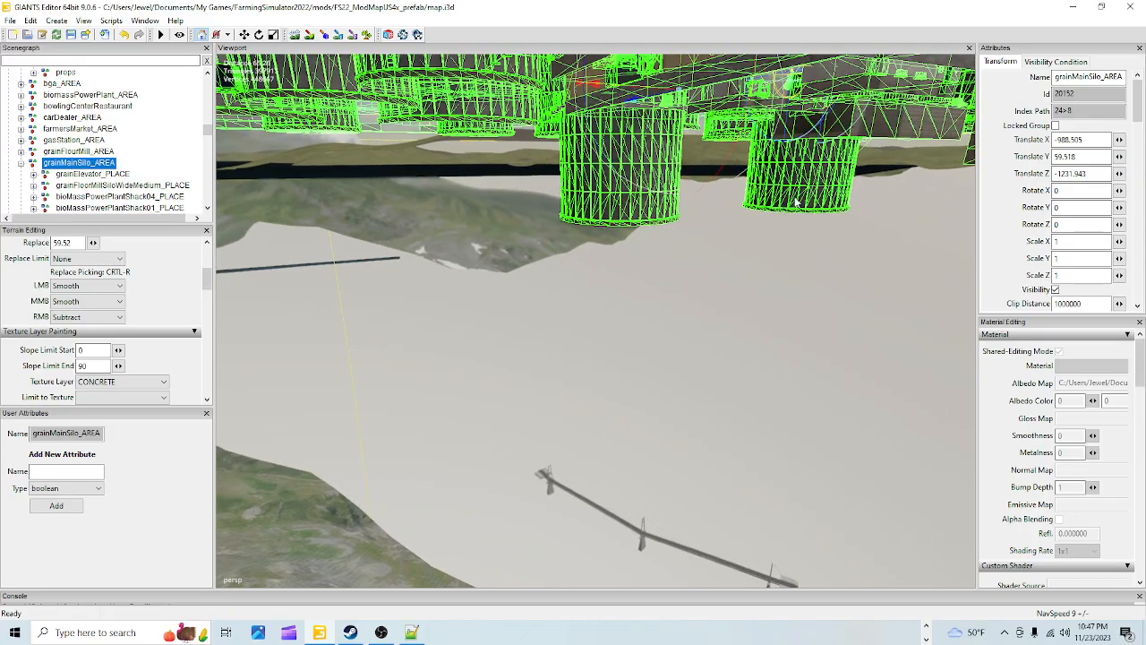
{"action": "left_click_drag", "start_coordinate": [796, 201], "coordinate": [720, 158], "text": "alt"}
{"action": "right_click_drag", "start_coordinate": [672, 197], "coordinate": [761, 90], "text": "alt"}
{"action": "right_click_drag", "start_coordinate": [643, 242], "coordinate": [788, 50], "text": "alt"}
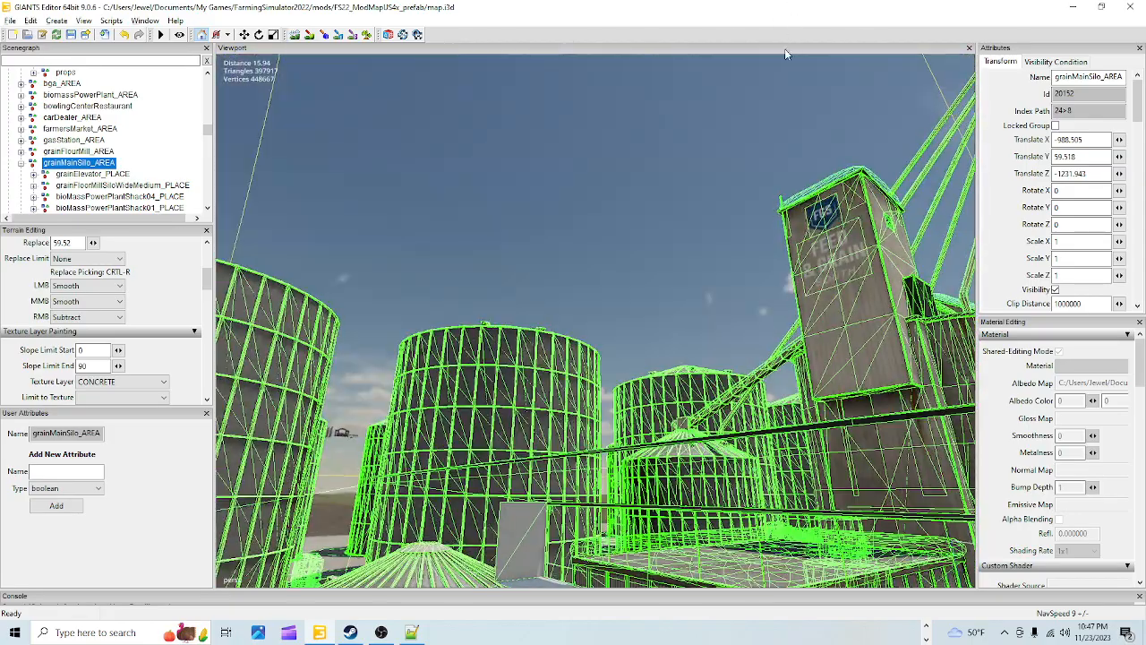
{"action": "right_click", "coordinate": [734, 163]}
{"action": "left_click_drag", "start_coordinate": [770, 87], "coordinate": [517, 308], "text": "alt"}
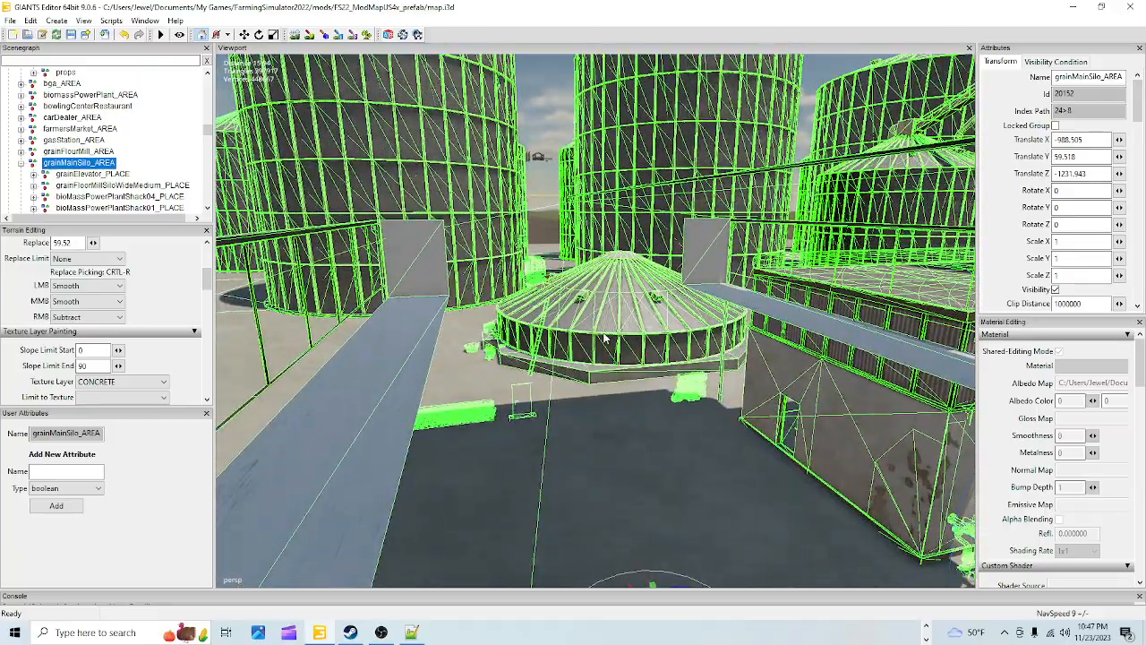
{"action": "right_click_drag", "start_coordinate": [528, 291], "coordinate": [471, 407], "text": "alt"}
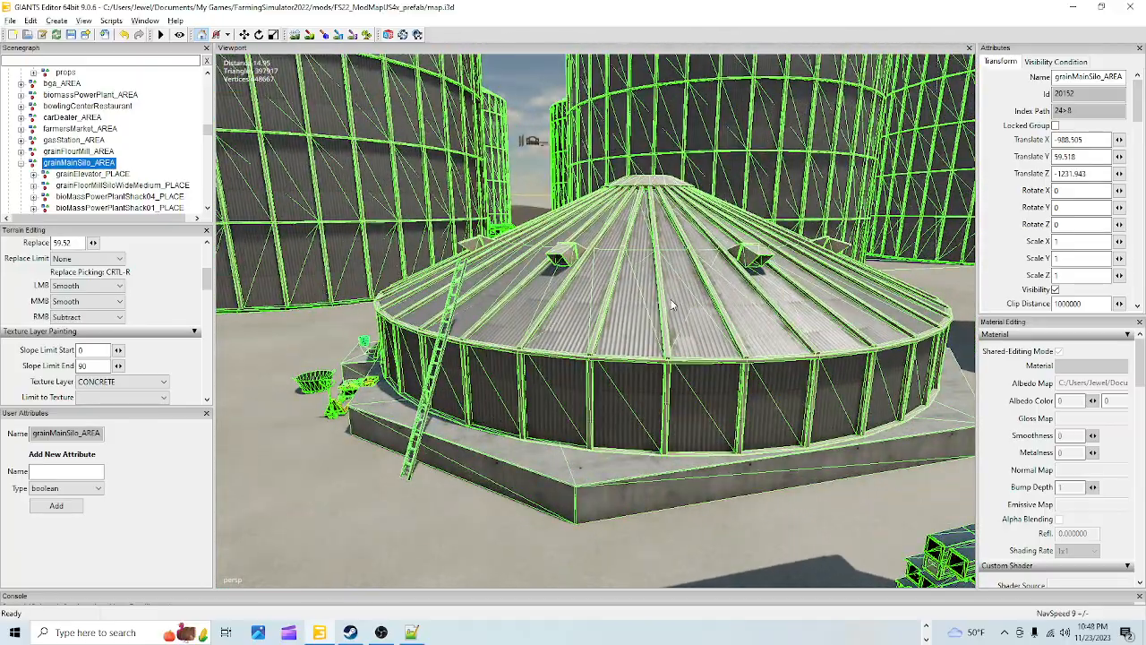
{"action": "right_click_drag", "start_coordinate": [694, 292], "coordinate": [332, 585], "text": "alt"}
{"action": "left_click_drag", "start_coordinate": [332, 585], "coordinate": [370, 614], "text": "alt"}
{"action": "right_click_drag", "start_coordinate": [371, 614], "coordinate": [454, 480], "text": "alt"}
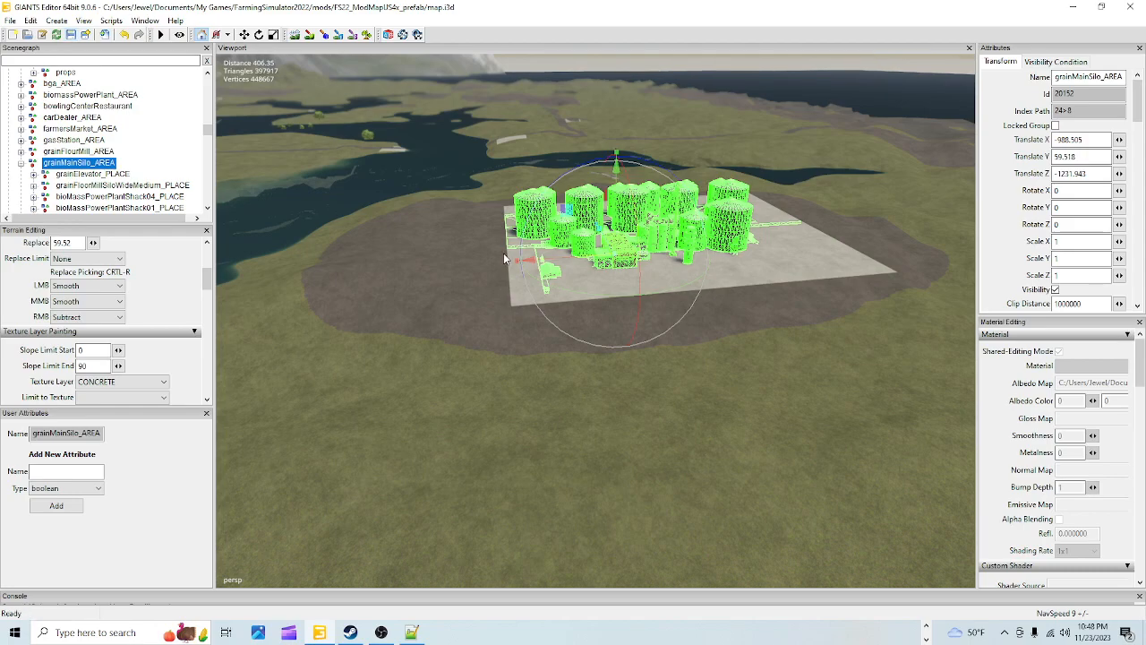
{"action": "left_click_drag", "start_coordinate": [843, 397], "coordinate": [624, 324], "text": "alt"}
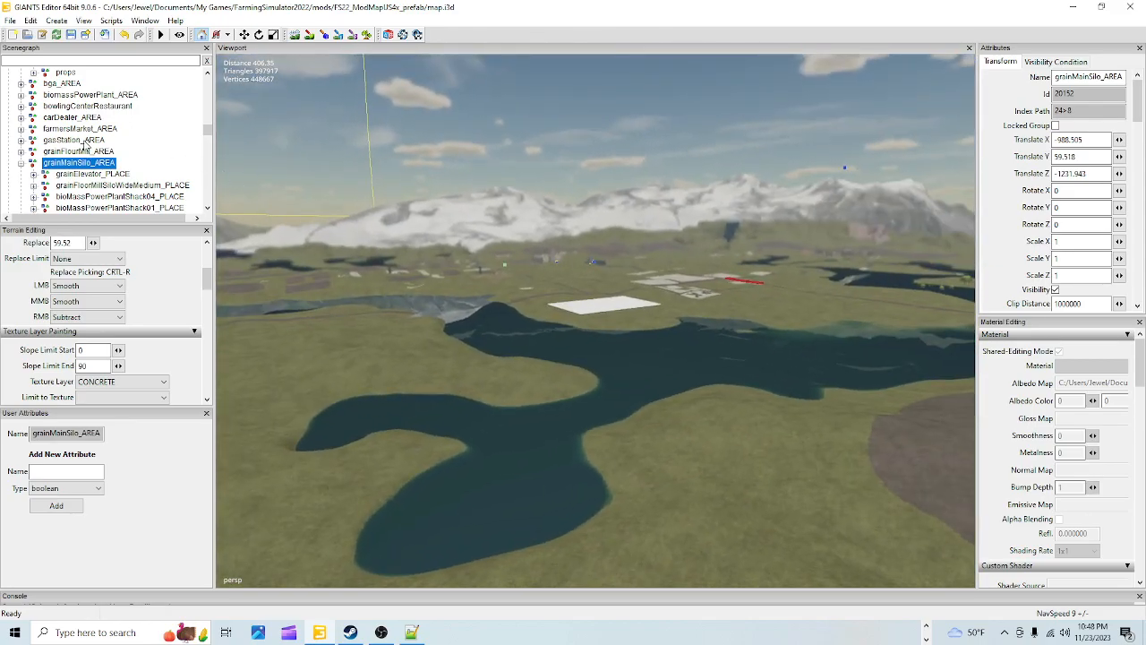
Check where the farmersMarket, gasStation, carDealer and grainFlourMill areas sit on the map by selecting each one.
{"action": "scroll", "coordinate": [71, 135], "scroll_direction": "up", "scroll_amount": 5}
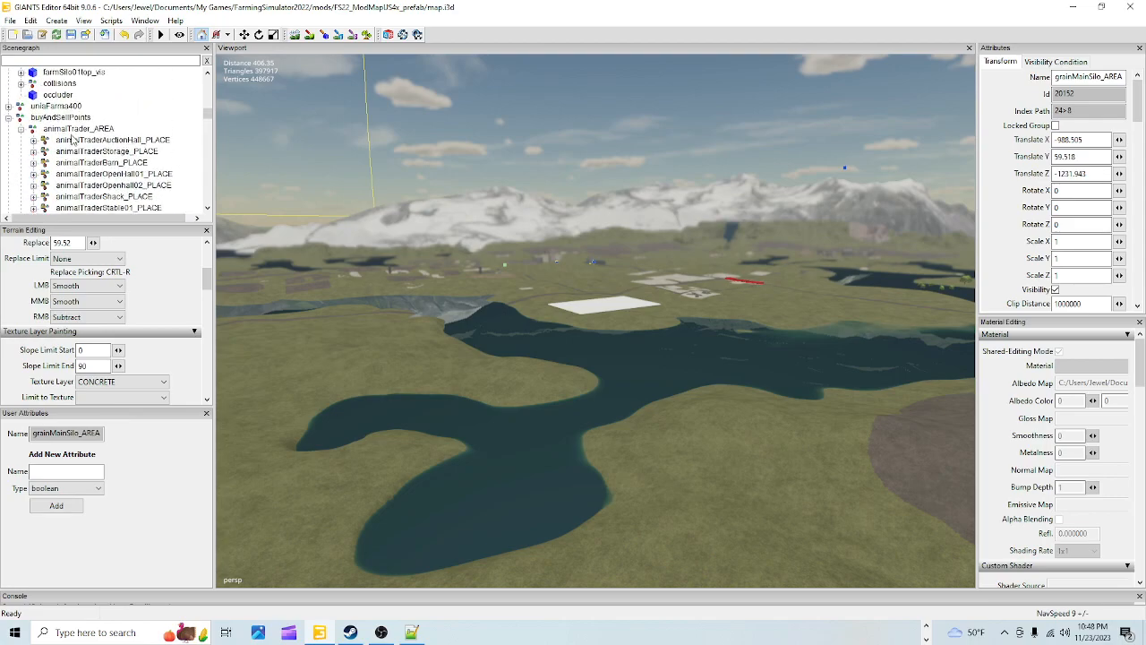
{"action": "scroll", "coordinate": [74, 139], "scroll_direction": "down", "scroll_amount": 5}
{"action": "scroll", "coordinate": [73, 140], "scroll_direction": "up", "scroll_amount": 2}
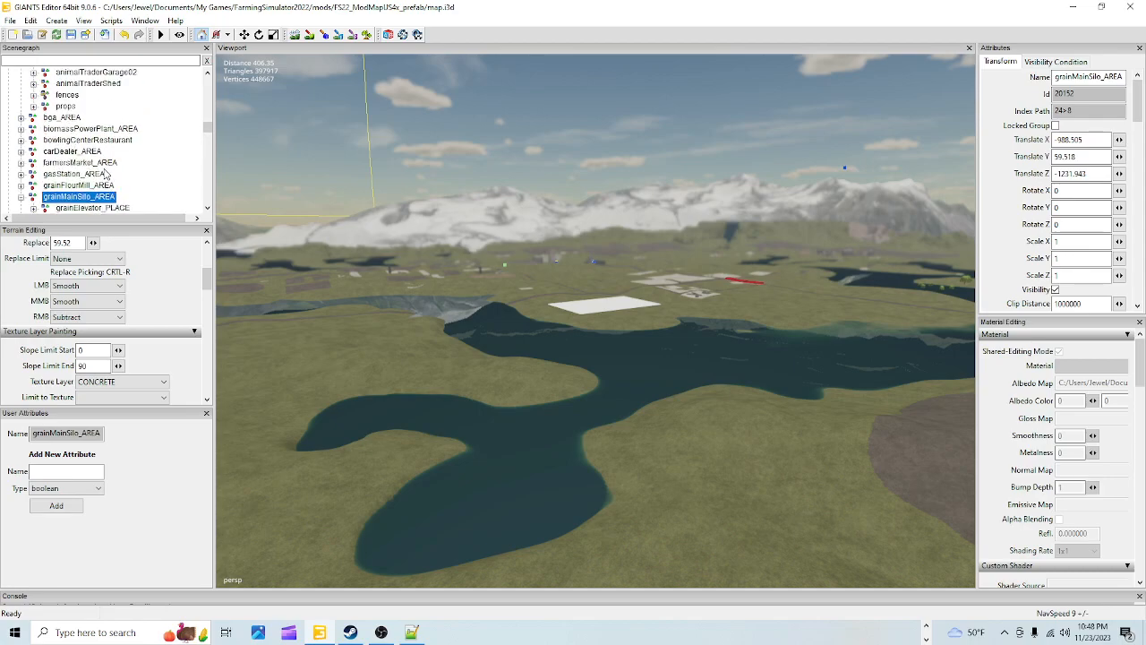
{"action": "left_click", "coordinate": [106, 167]}
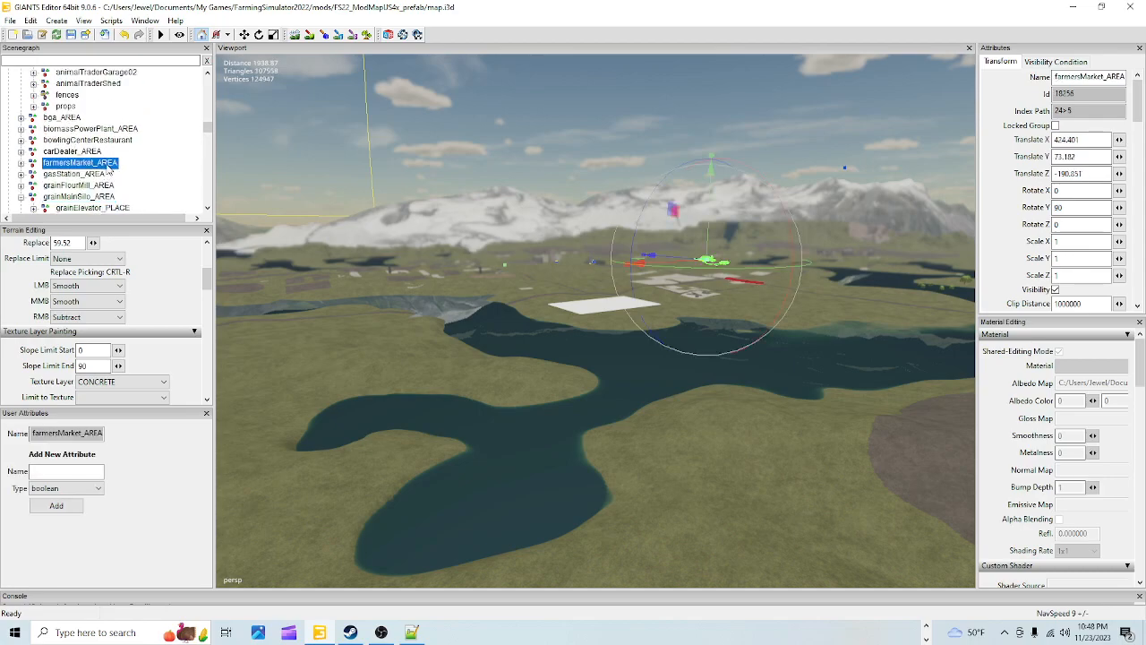
{"action": "left_click", "coordinate": [89, 174]}
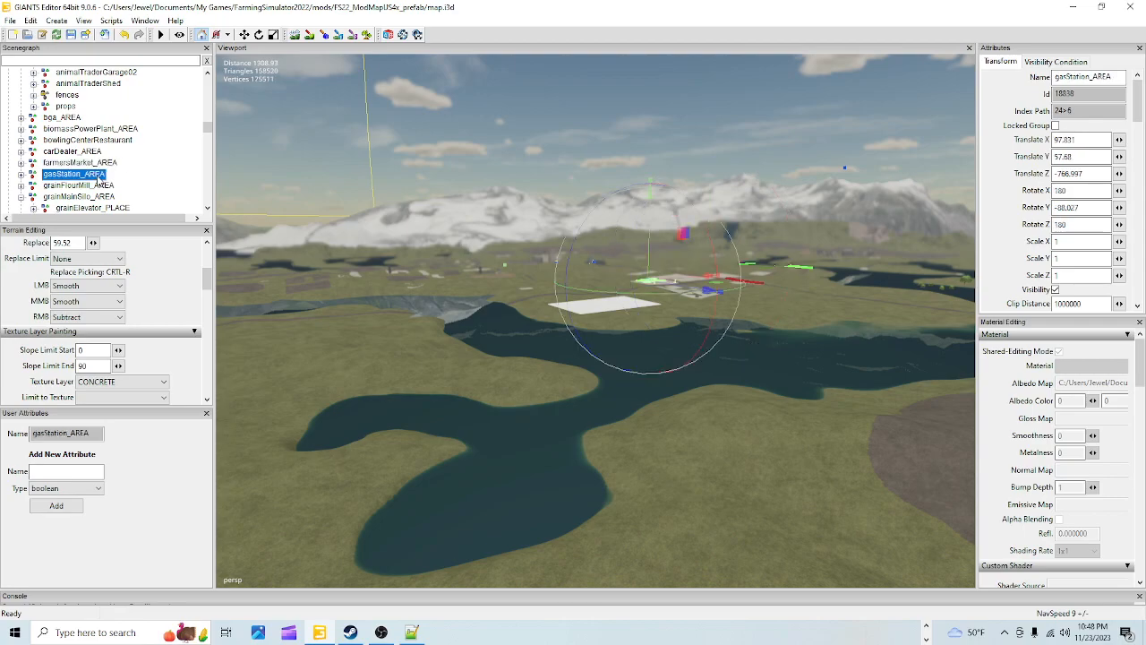
{"action": "left_click", "coordinate": [94, 152]}
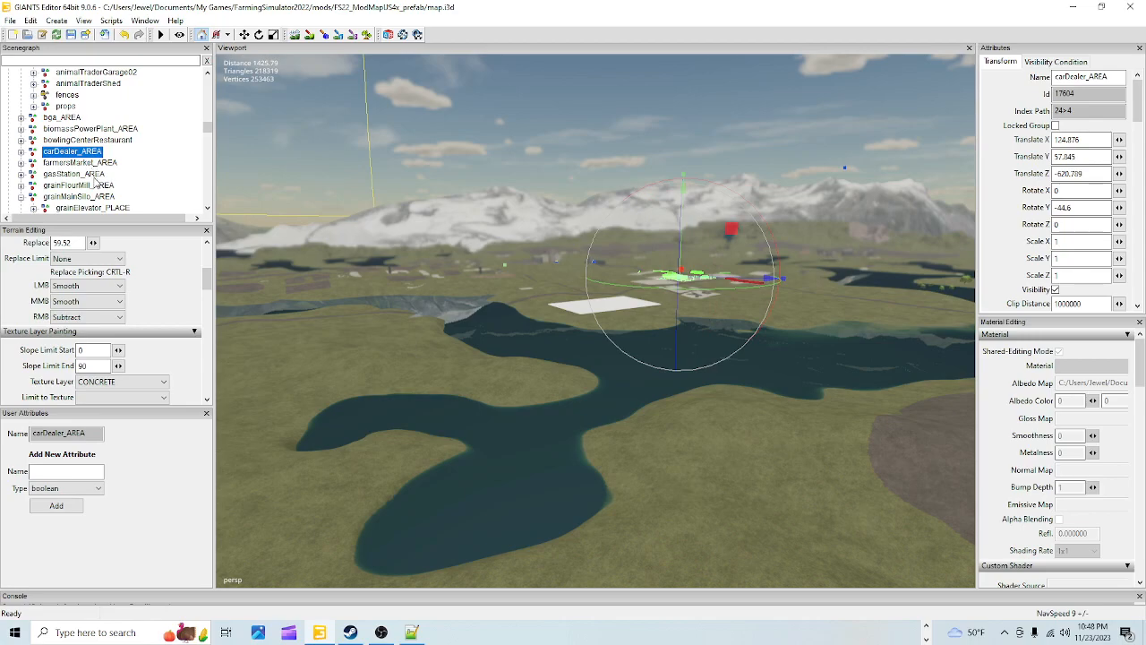
{"action": "left_click", "coordinate": [94, 177]}
{"action": "left_click", "coordinate": [96, 184]}
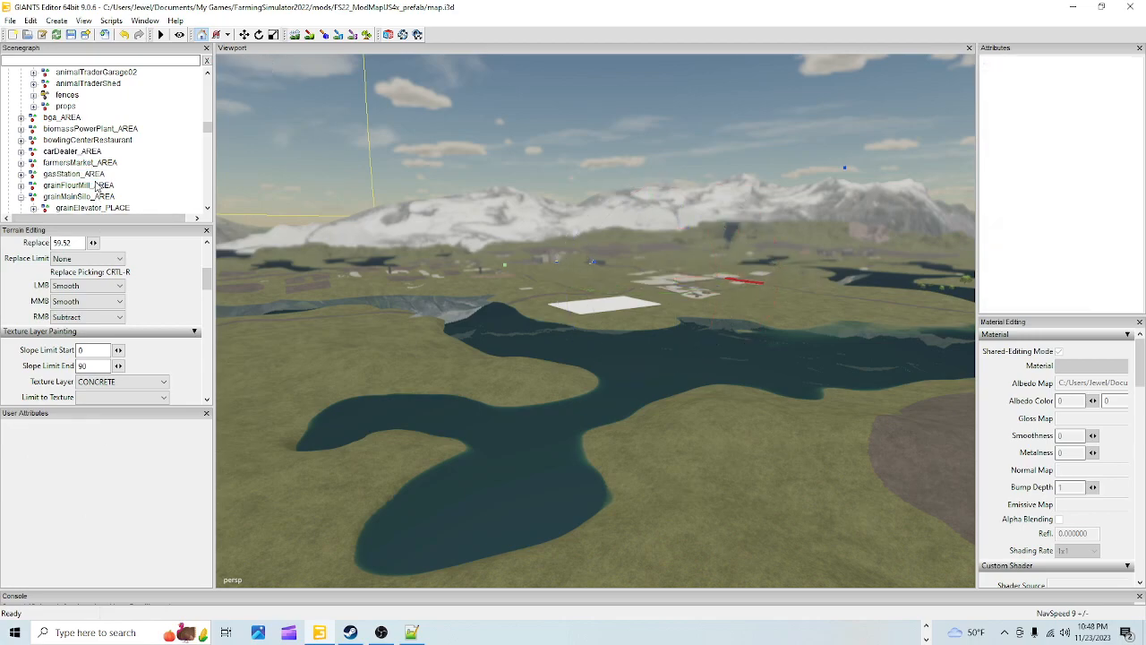
{"action": "left_click", "coordinate": [95, 185]}
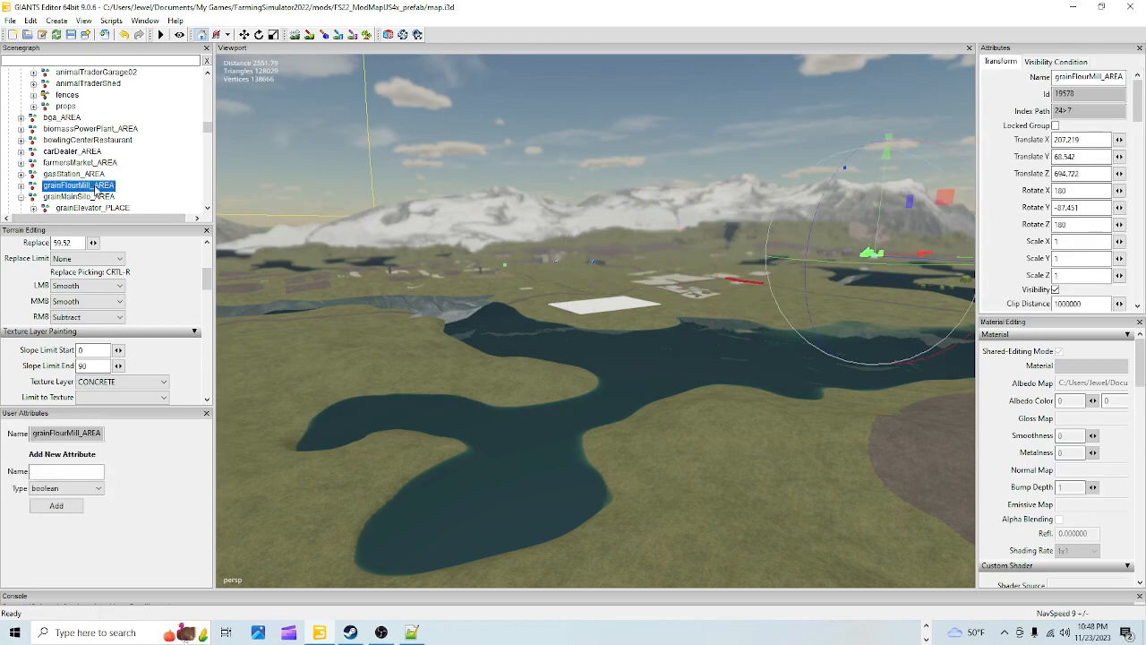
Examine where grainFlourMill_AREA sits on the map in relation to the rivers, roads and neighbouring industrial site.
{"action": "key", "text": "f"}
{"action": "left_click_drag", "start_coordinate": [671, 298], "coordinate": [679, 261], "text": "alt"}
{"action": "right_click_drag", "start_coordinate": [678, 257], "coordinate": [483, 316], "text": "alt"}
{"action": "left_click_drag", "start_coordinate": [590, 442], "coordinate": [647, 260], "text": "alt"}
{"action": "right_click_drag", "start_coordinate": [647, 260], "coordinate": [331, 510], "text": "alt"}
{"action": "mouse_move", "coordinate": [842, 104]}
{"action": "right_mouse_down", "text": "alt"}
{"action": "mouse_move", "coordinate": [603, 351]}
{"action": "mouse_move", "coordinate": [364, 518]}
{"action": "right_mouse_up", "text": "alt"}
{"action": "right_click_drag", "start_coordinate": [578, 383], "coordinate": [448, 497], "text": "alt"}
{"action": "mouse_move", "coordinate": [655, 294]}
{"action": "left_mouse_down", "text": "alt"}
{"action": "mouse_move", "coordinate": [602, 363]}
{"action": "mouse_move", "coordinate": [579, 323]}
{"action": "mouse_move", "coordinate": [582, 355]}
{"action": "mouse_move", "coordinate": [467, 334]}
{"action": "mouse_move", "coordinate": [360, 356]}
{"action": "mouse_move", "coordinate": [389, 277]}
{"action": "left_mouse_up", "text": "alt"}
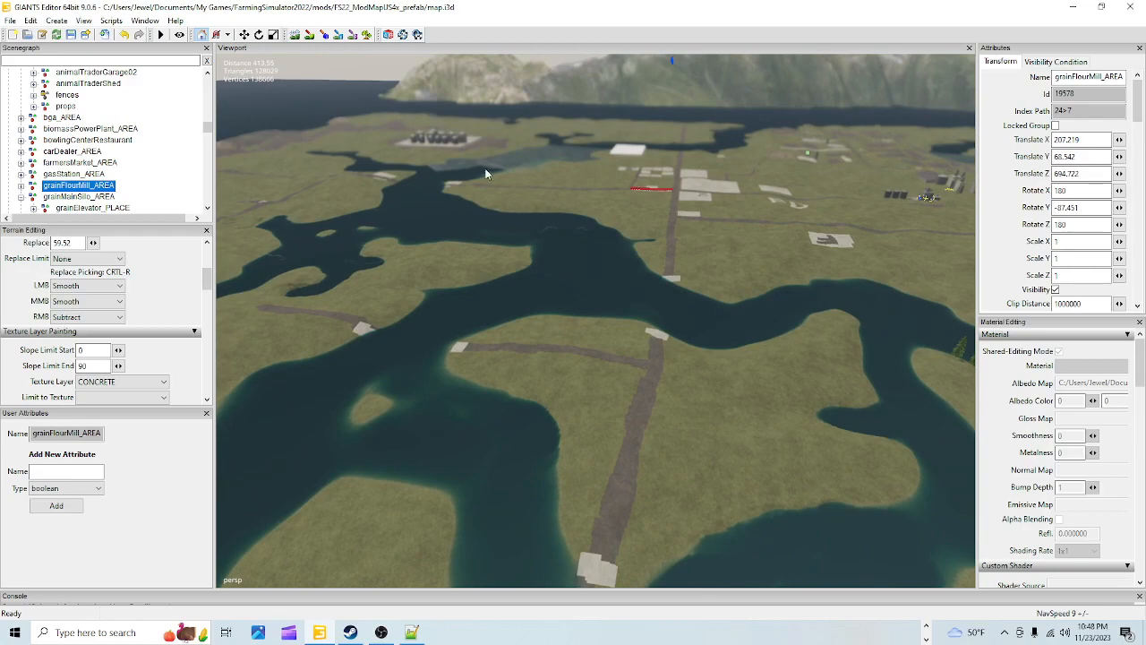
{"action": "left_click_drag", "start_coordinate": [703, 392], "coordinate": [807, 428], "text": "alt"}
{"action": "left_click_drag", "start_coordinate": [741, 338], "coordinate": [869, 440], "text": "alt"}
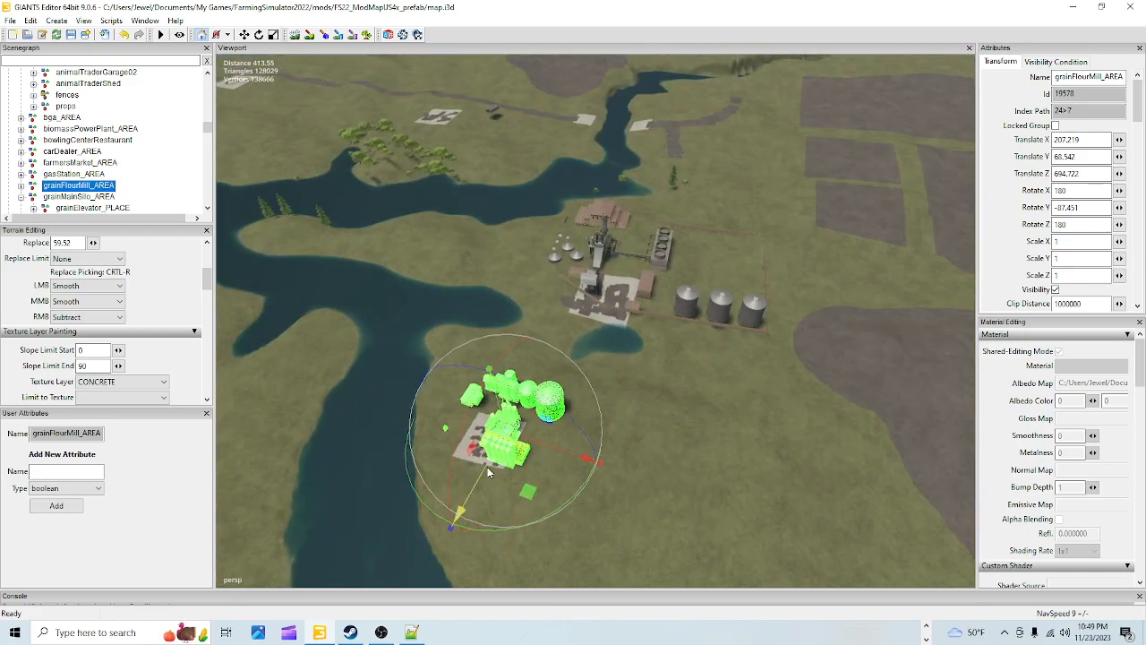
Identify the industrial site beside the flour mill by selecting biomassPowerPlant_AREA, and examine its surroundings.
{"action": "left_click", "coordinate": [721, 309]}
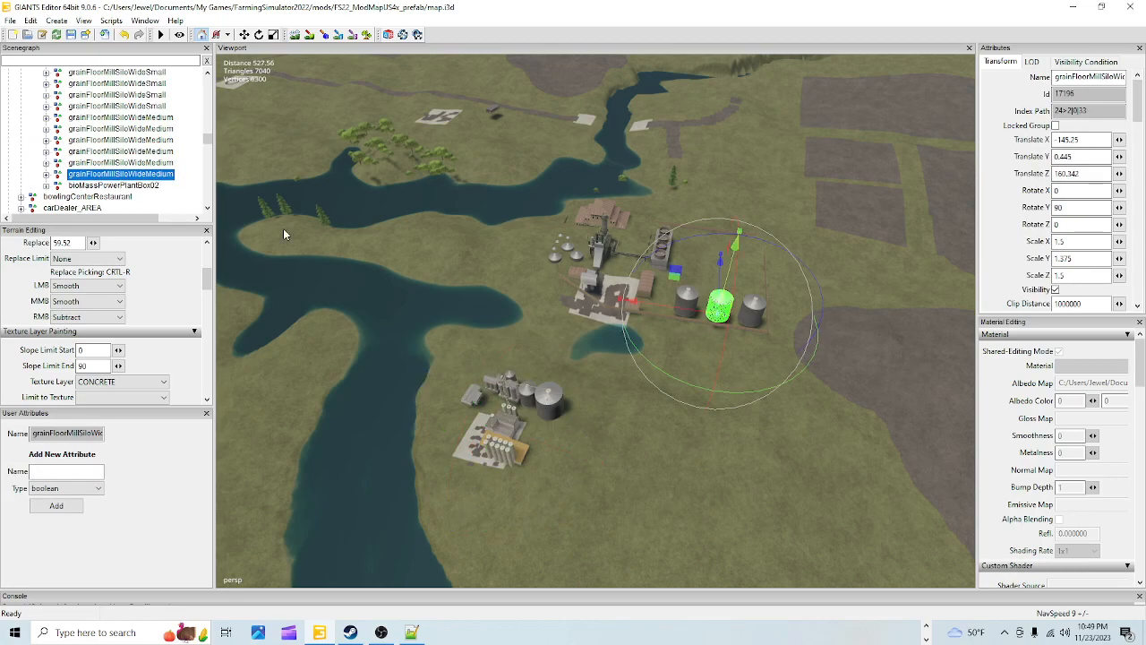
{"action": "scroll", "coordinate": [157, 175], "scroll_direction": "down", "scroll_amount": 5}
{"action": "scroll", "coordinate": [157, 176], "scroll_direction": "up", "scroll_amount": 5}
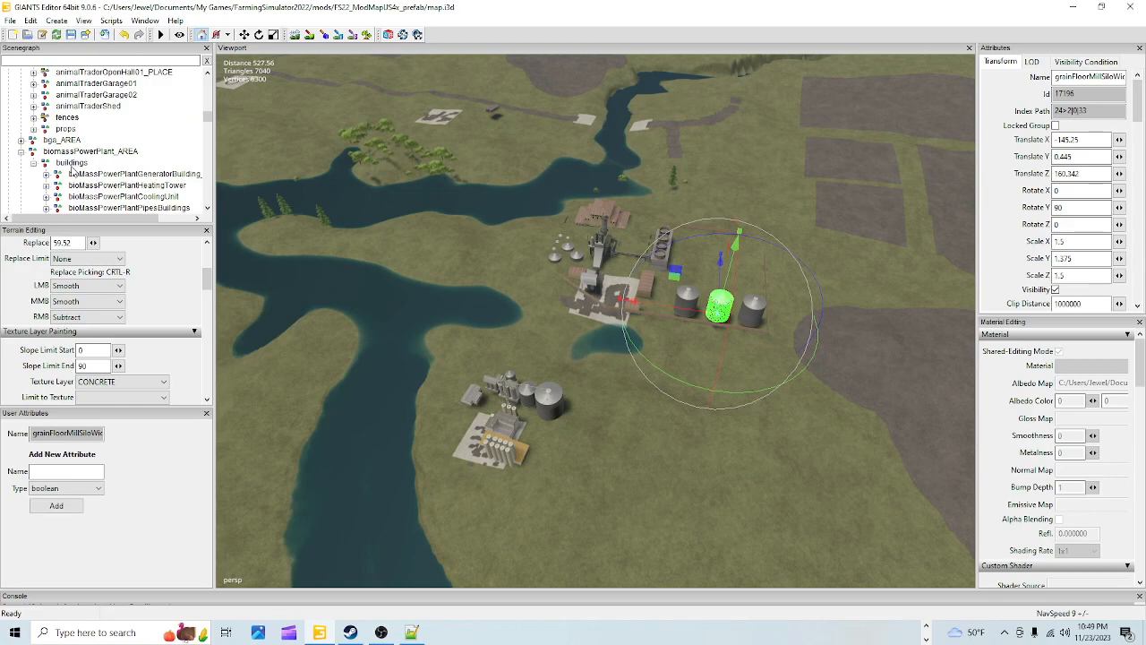
{"action": "left_click", "coordinate": [103, 151]}
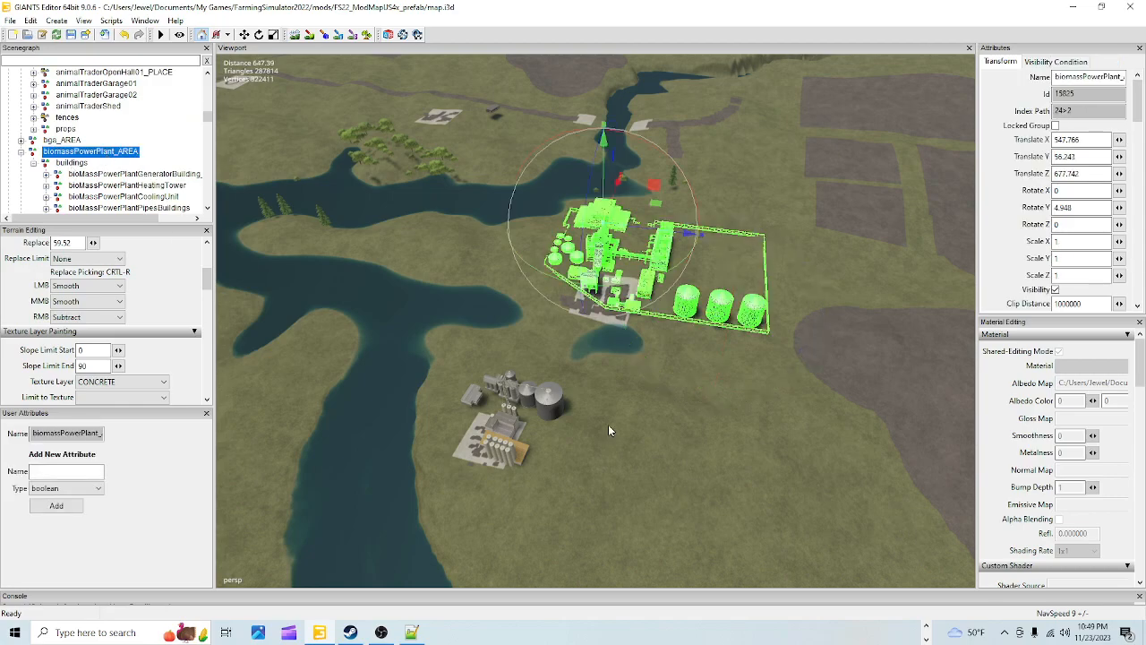
{"action": "left_click_drag", "start_coordinate": [636, 416], "coordinate": [526, 539], "text": "alt"}
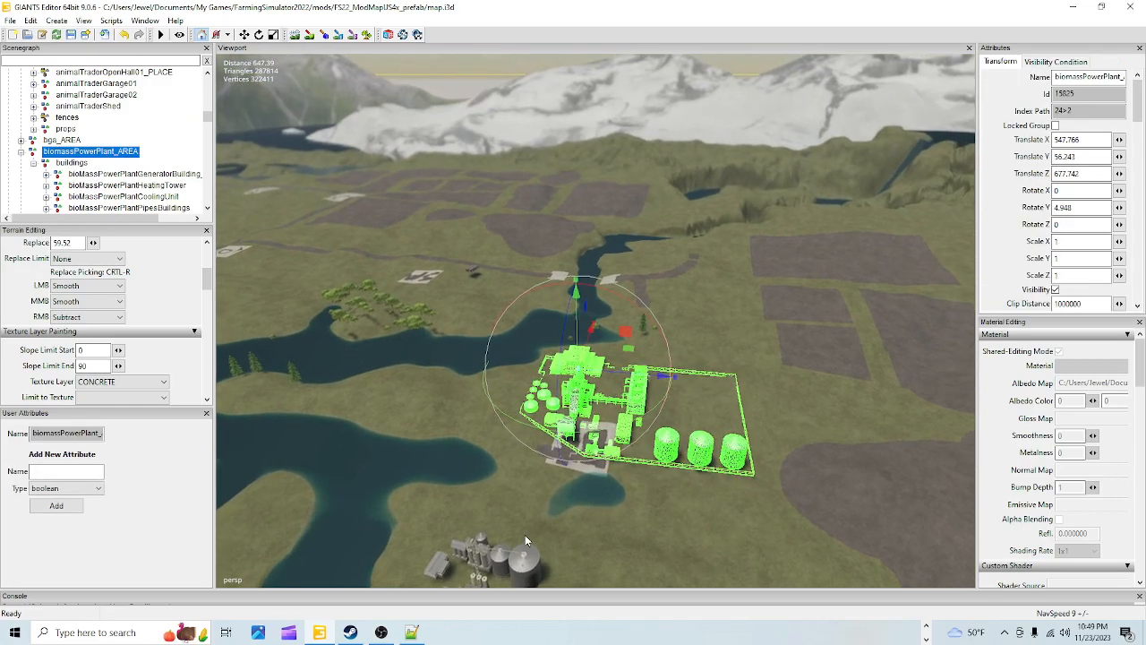
{"action": "left_click_drag", "start_coordinate": [676, 473], "coordinate": [603, 450], "text": "alt"}
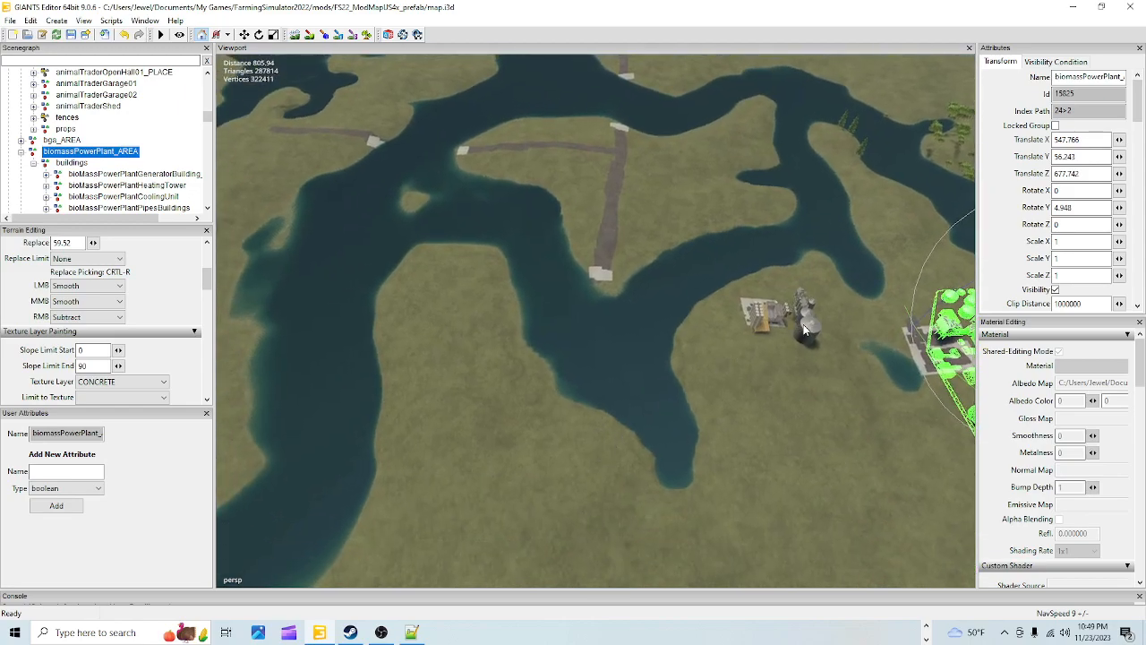
Select the whole grainFlourMill_AREA group and frame it in the view.
{"action": "left_click", "coordinate": [775, 325]}
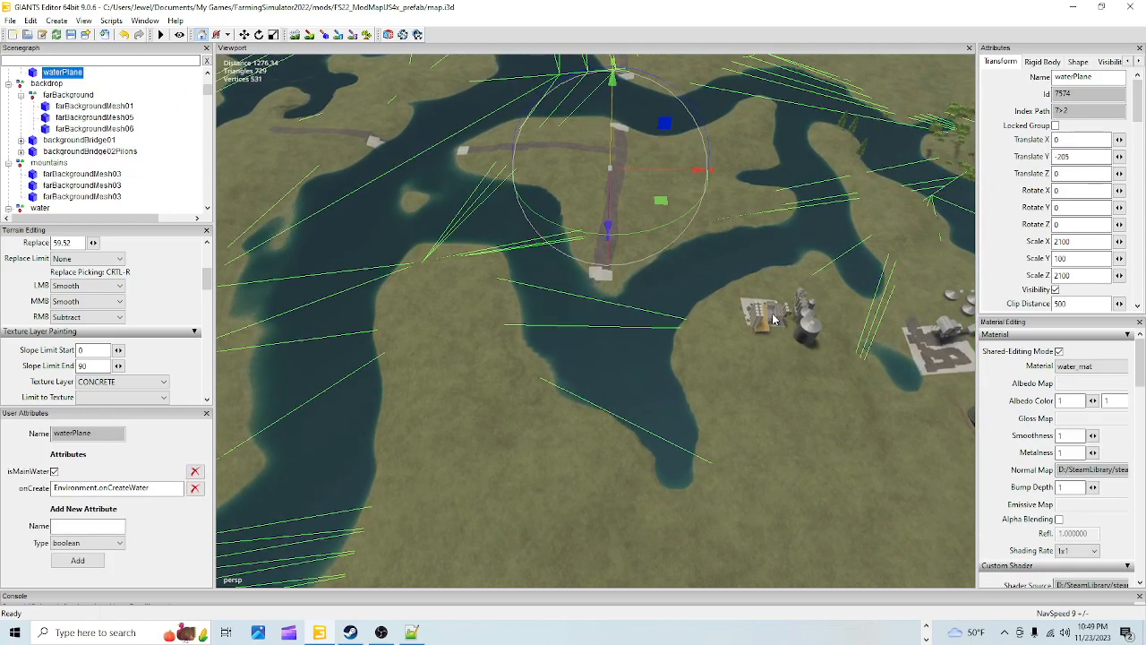
{"action": "left_click", "coordinate": [811, 332]}
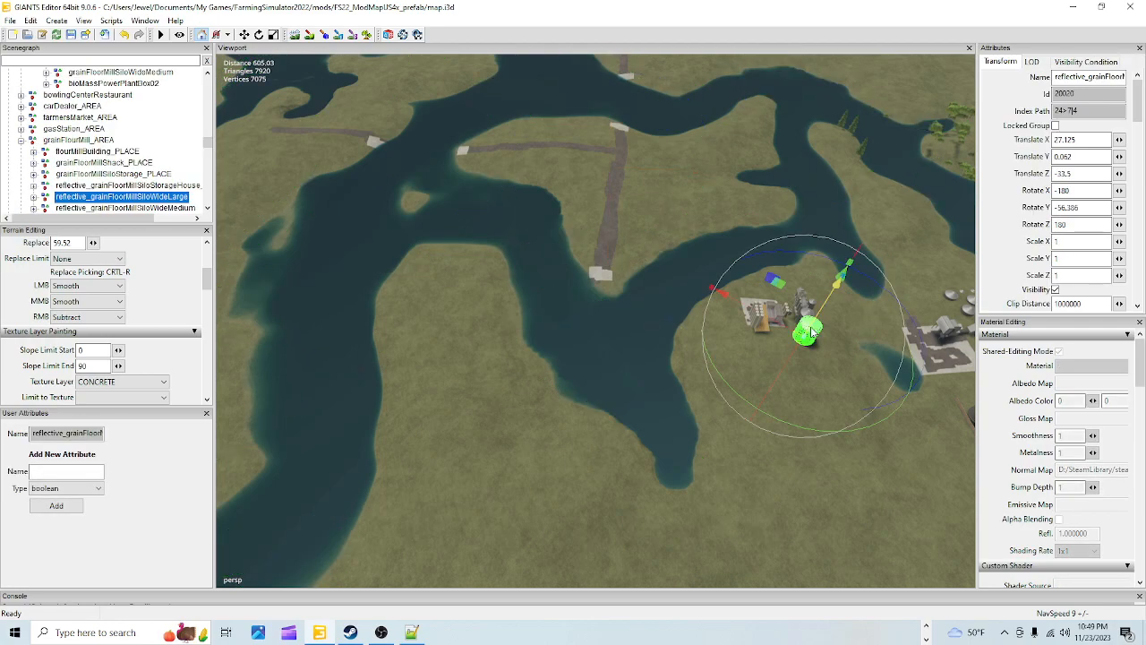
{"action": "left_click", "coordinate": [94, 141]}
{"action": "left_click_drag", "start_coordinate": [367, 269], "coordinate": [384, 320], "text": "alt"}
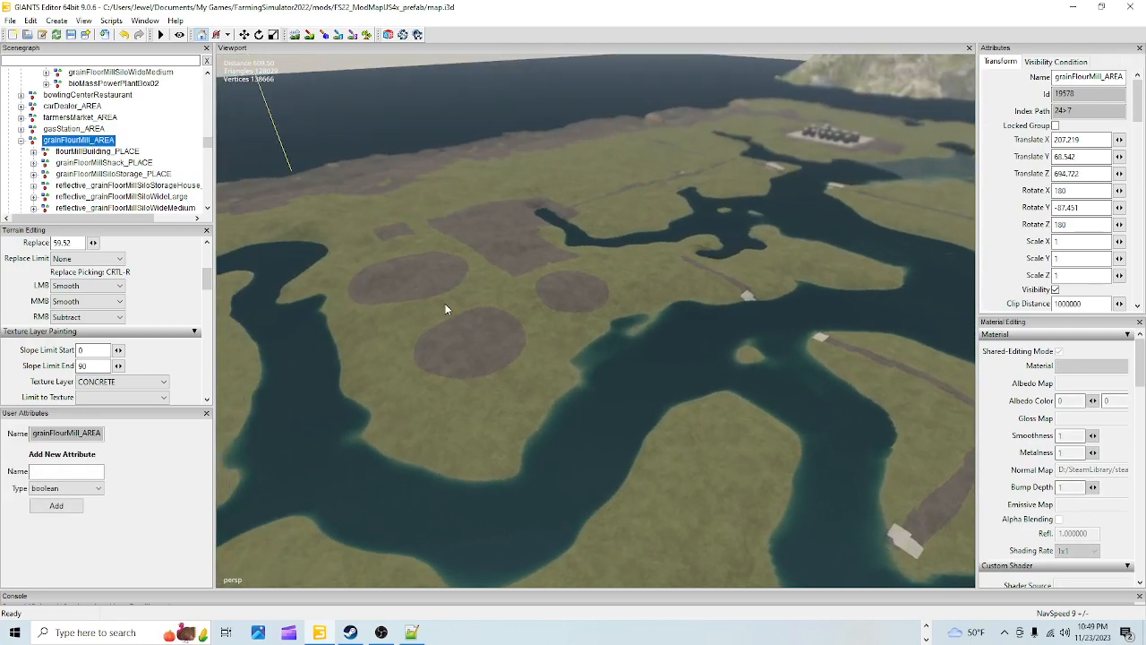
{"action": "key", "text": "f"}
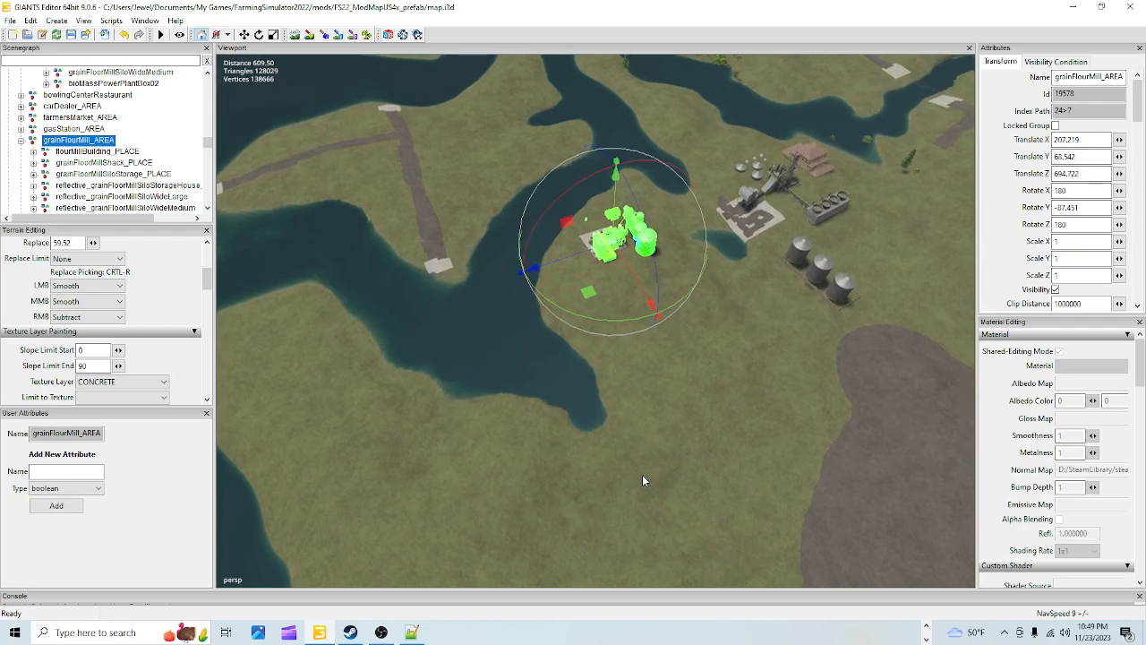
Survey the open land, river banks and round dirt patches around the flour mill for a new site.
{"action": "left_click_drag", "start_coordinate": [642, 481], "coordinate": [508, 328], "text": "alt"}
{"action": "left_click_drag", "start_coordinate": [416, 439], "coordinate": [393, 468], "text": "alt"}
{"action": "left_click_drag", "start_coordinate": [601, 309], "coordinate": [864, 17], "text": "alt"}
{"action": "left_click_drag", "start_coordinate": [453, 457], "coordinate": [836, 215], "text": "alt"}
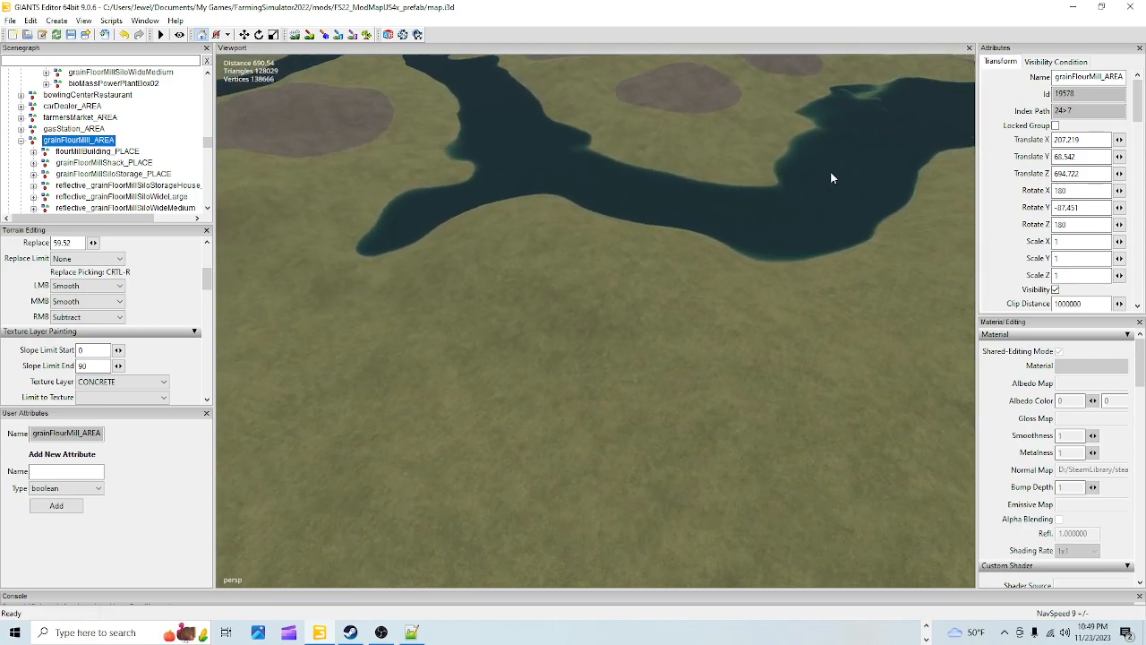
{"action": "left_click_drag", "start_coordinate": [625, 278], "coordinate": [452, 425], "text": "alt"}
{"action": "left_click_drag", "start_coordinate": [612, 304], "coordinate": [462, 330], "text": "alt"}
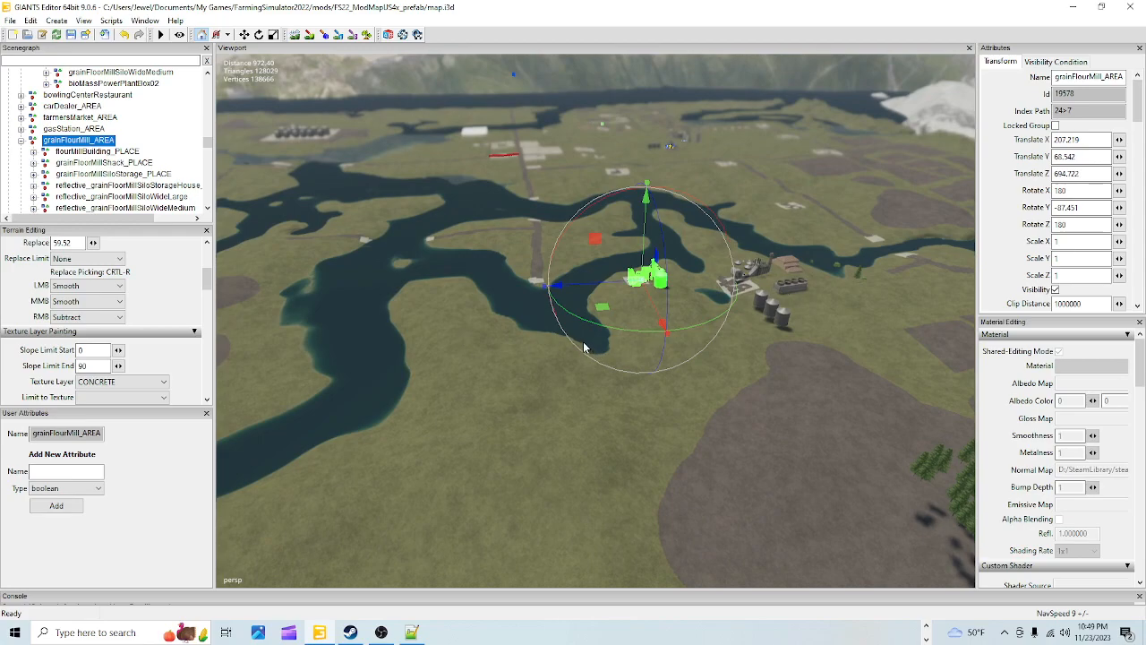
{"action": "left_click_drag", "start_coordinate": [584, 348], "coordinate": [562, 421], "text": "alt"}
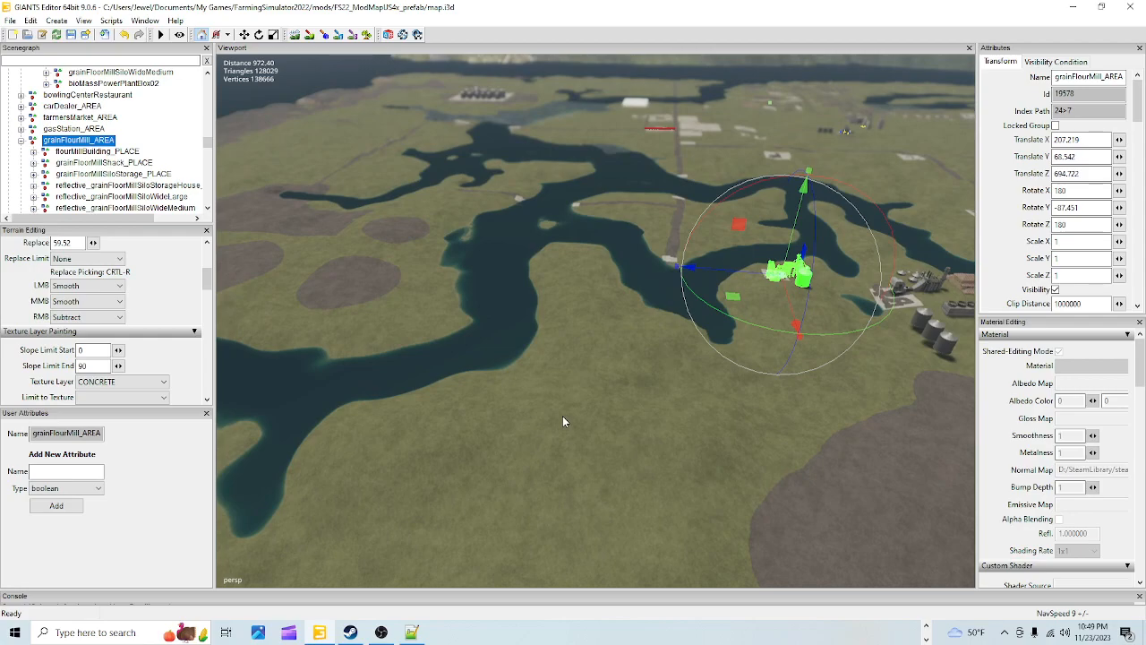
{"action": "left_click_drag", "start_coordinate": [563, 421], "coordinate": [390, 396], "text": "alt"}
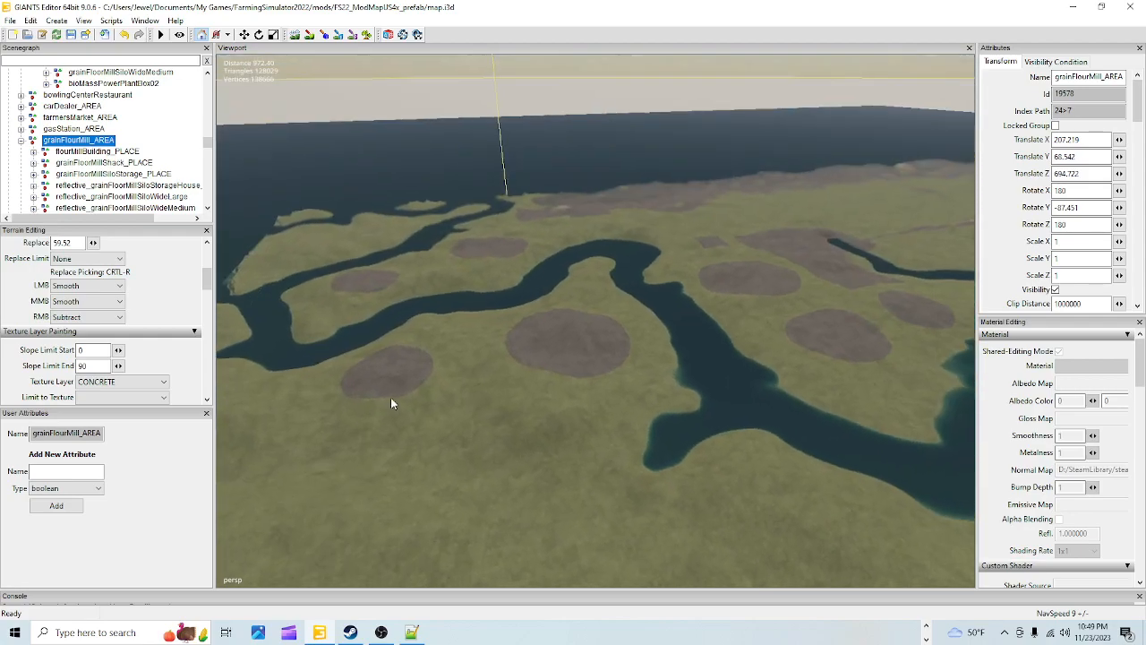
{"action": "right_click_drag", "start_coordinate": [396, 476], "coordinate": [740, 183], "text": "alt"}
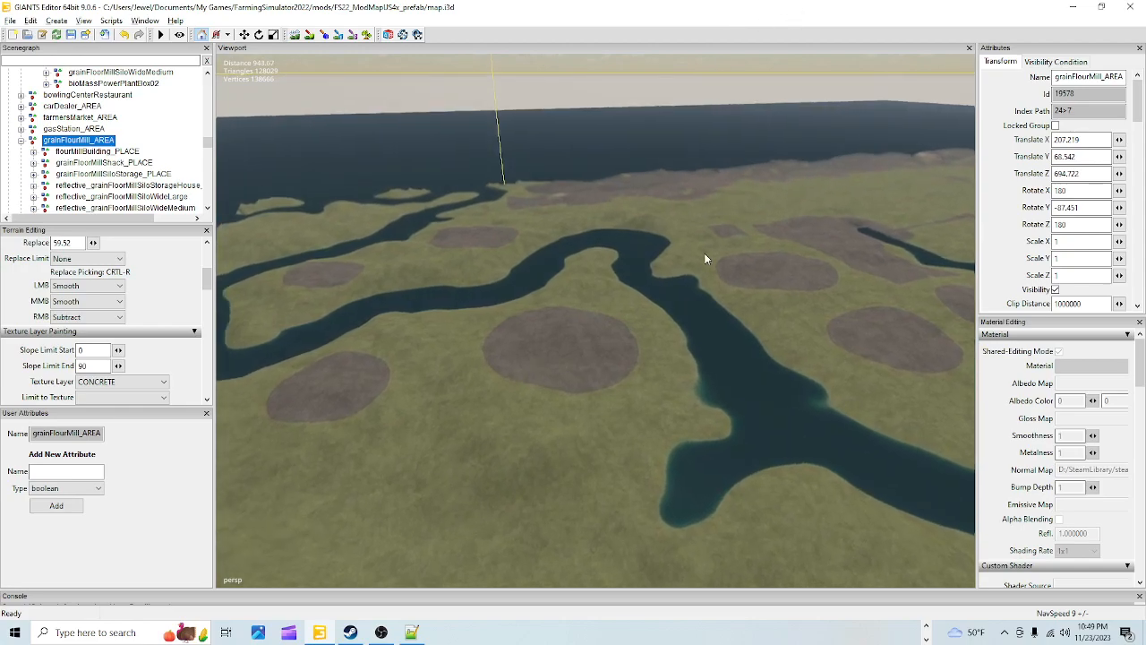
{"action": "right_click_drag", "start_coordinate": [518, 452], "coordinate": [587, 295], "text": "alt"}
{"action": "right_click_drag", "start_coordinate": [504, 492], "coordinate": [618, 192], "text": "alt"}
{"action": "right_click_drag", "start_coordinate": [569, 341], "coordinate": [618, 233], "text": "alt"}
{"action": "right_click_drag", "start_coordinate": [526, 391], "coordinate": [586, 224], "text": "alt"}
{"action": "right_click_drag", "start_coordinate": [543, 351], "coordinate": [812, 43], "text": "alt"}
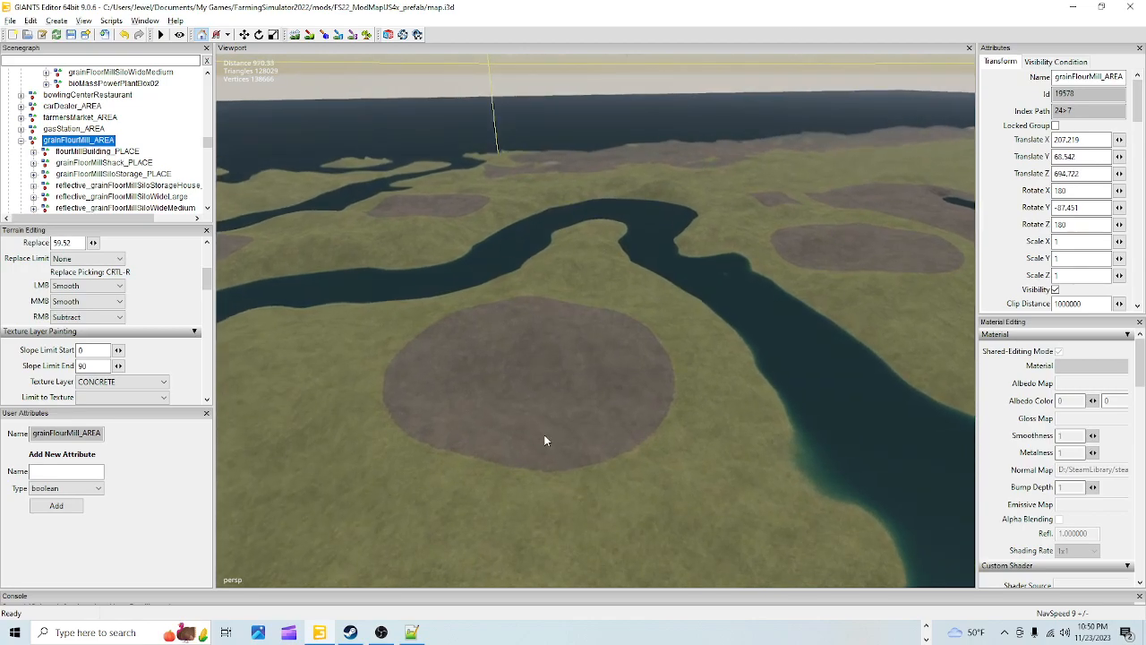
{"action": "right_click_drag", "start_coordinate": [545, 438], "coordinate": [574, 334], "text": "alt"}
{"action": "right_click_drag", "start_coordinate": [535, 443], "coordinate": [790, 131], "text": "alt"}
{"action": "left_click_drag", "start_coordinate": [790, 131], "coordinate": [945, 165], "text": "alt"}
{"action": "left_click_drag", "start_coordinate": [702, 182], "coordinate": [679, 201], "text": "alt"}
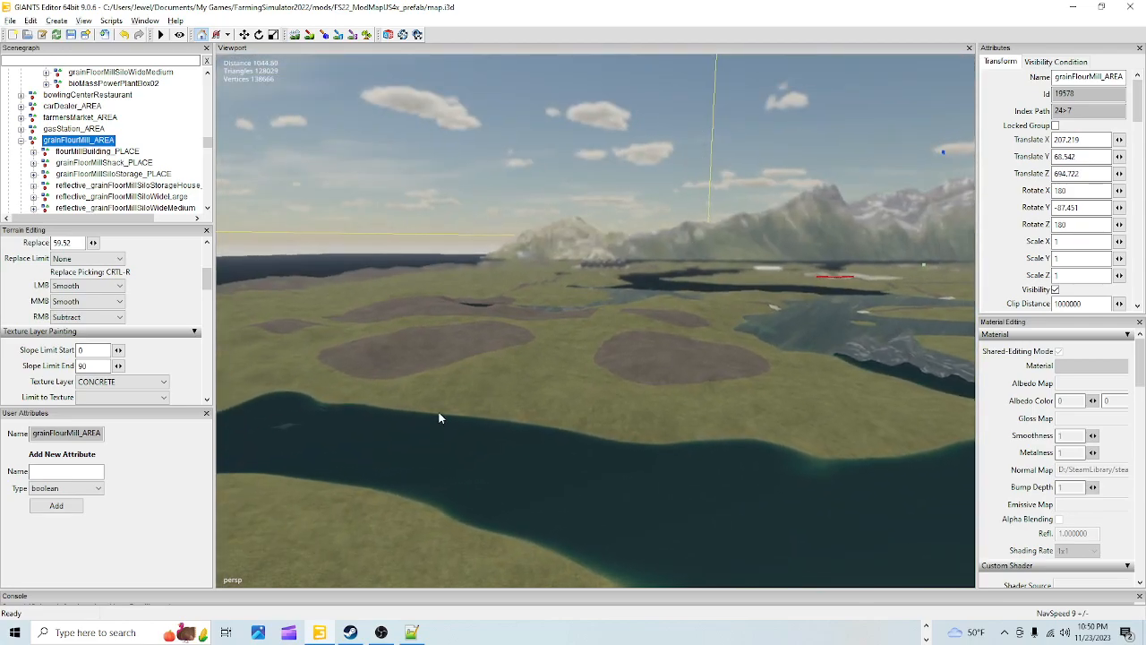
Move grainFlourMill_AREA with interactive placement onto the round dirt patch inside the river bend, at about X -600, Z 842.
{"action": "right_click_drag", "start_coordinate": [428, 426], "coordinate": [609, 215], "text": "alt"}
{"action": "right_click_drag", "start_coordinate": [470, 479], "coordinate": [627, 233], "text": "alt"}
{"action": "right_click_drag", "start_coordinate": [569, 317], "coordinate": [749, 20], "text": "alt"}
{"action": "left_click_drag", "start_coordinate": [691, 259], "coordinate": [708, 394], "text": "alt"}
{"action": "right_click_drag", "start_coordinate": [699, 223], "coordinate": [363, 451], "text": "alt"}
{"action": "right_click_drag", "start_coordinate": [797, 125], "coordinate": [346, 437], "text": "alt"}
{"action": "left_click_drag", "start_coordinate": [347, 442], "coordinate": [464, 370], "text": "alt"}
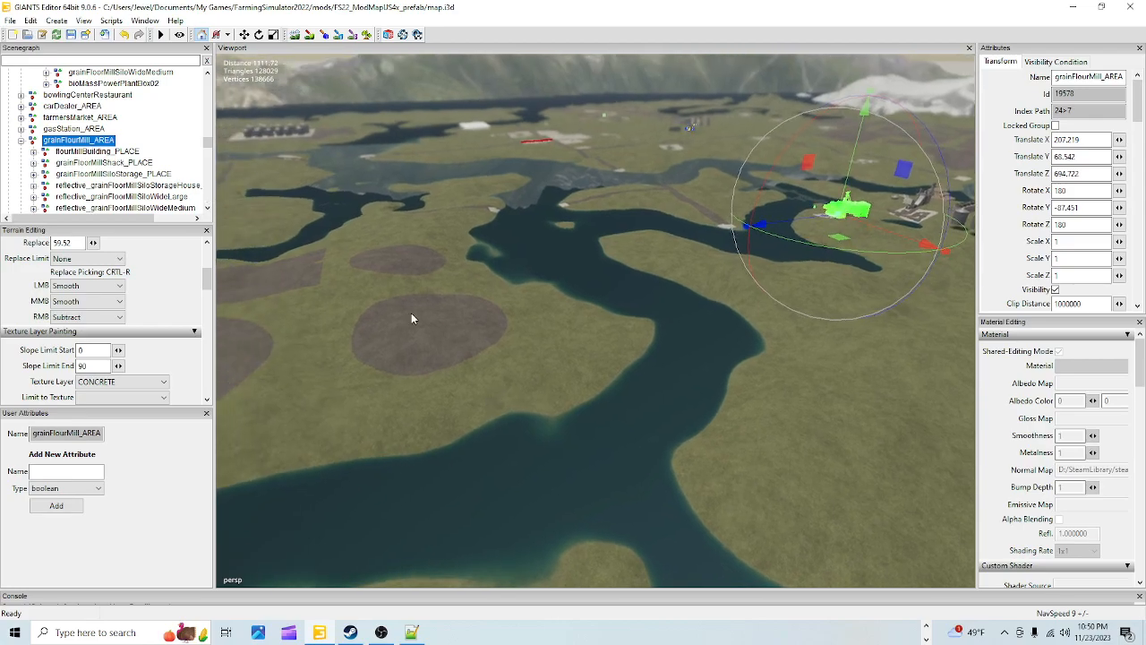
{"action": "key", "text": "ctrl+b"}
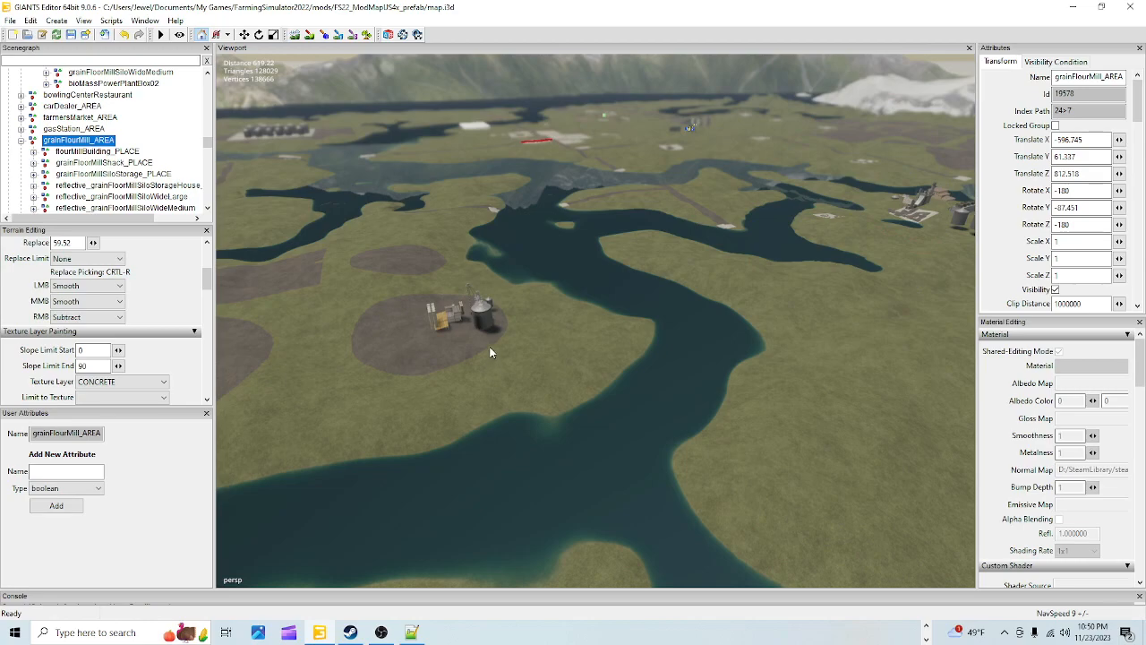
{"action": "key", "text": "ctrl+b"}
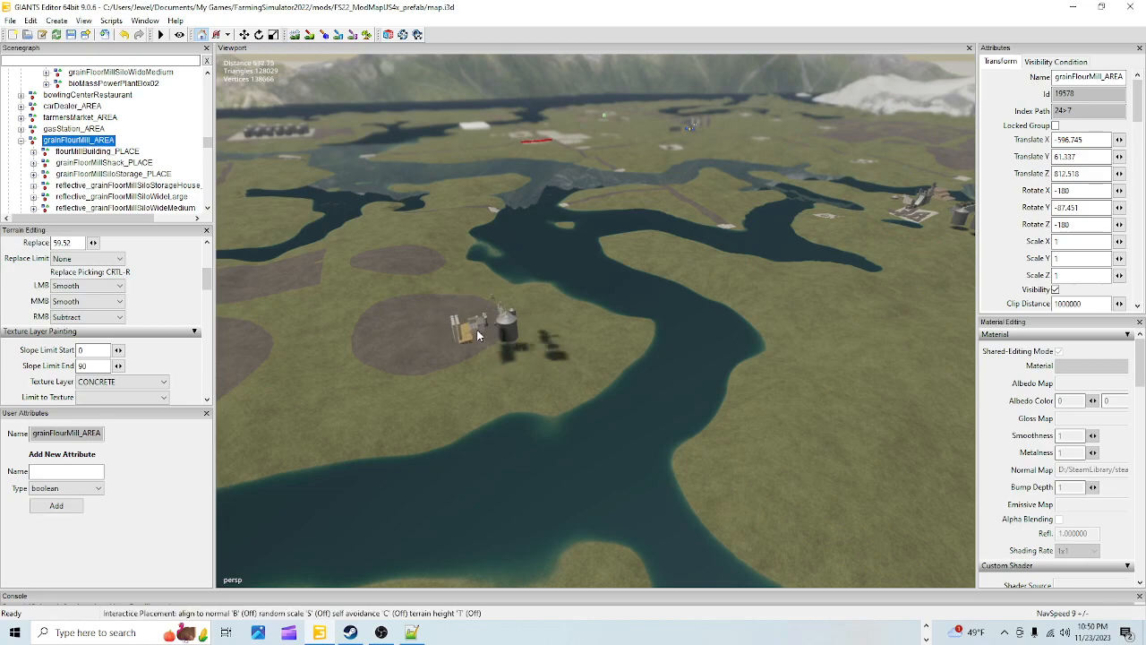
{"action": "left_click", "coordinate": [456, 332]}
Check the flour mill's new location from above against the rivers, fields and other areas of the map.
{"action": "left_click_drag", "start_coordinate": [547, 401], "coordinate": [757, 218], "text": "alt"}
{"action": "scroll", "coordinate": [654, 283], "scroll_direction": "down", "scroll_amount": 5}
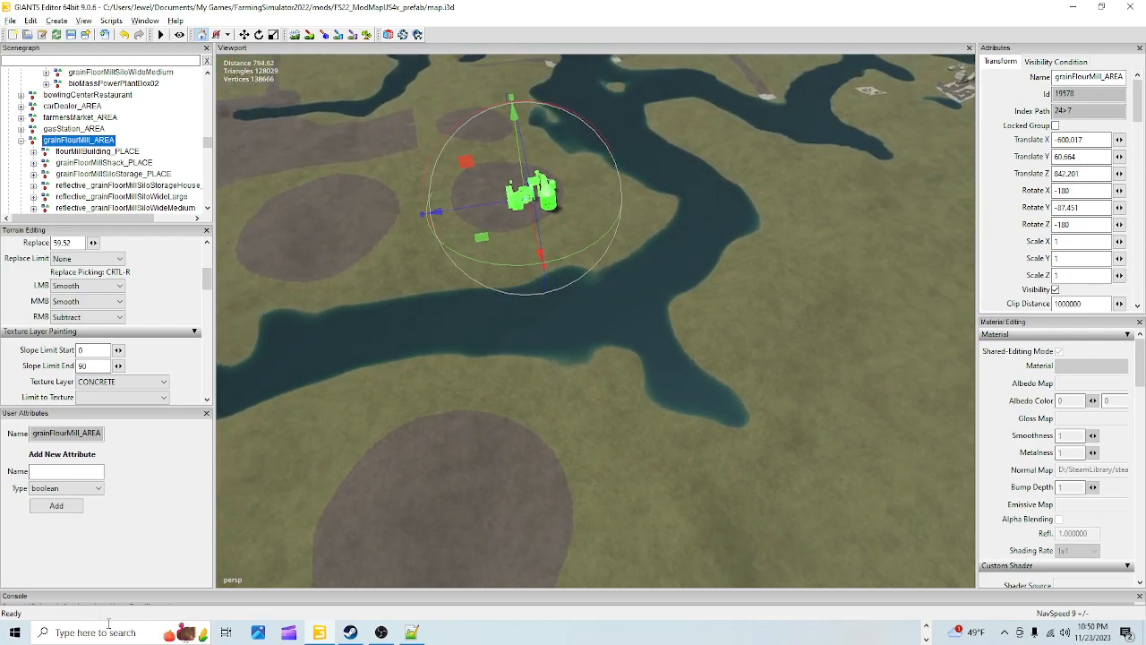
{"action": "scroll", "coordinate": [602, 265], "scroll_direction": "down", "scroll_amount": 3}
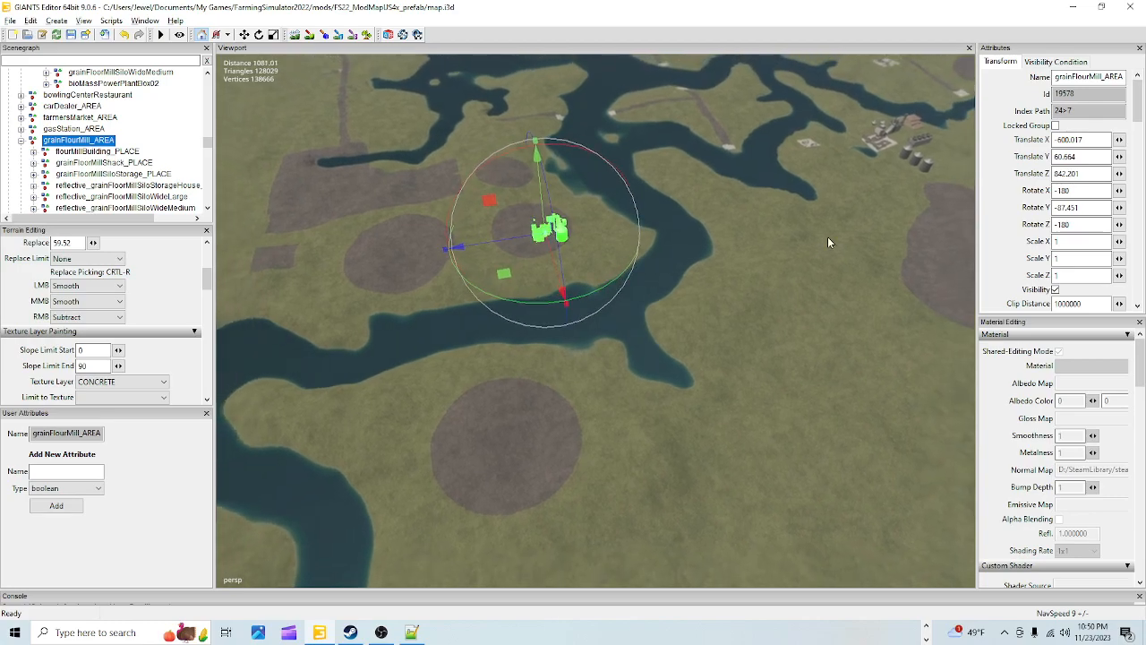
{"action": "scroll", "coordinate": [769, 198], "scroll_direction": "down", "scroll_amount": 2}
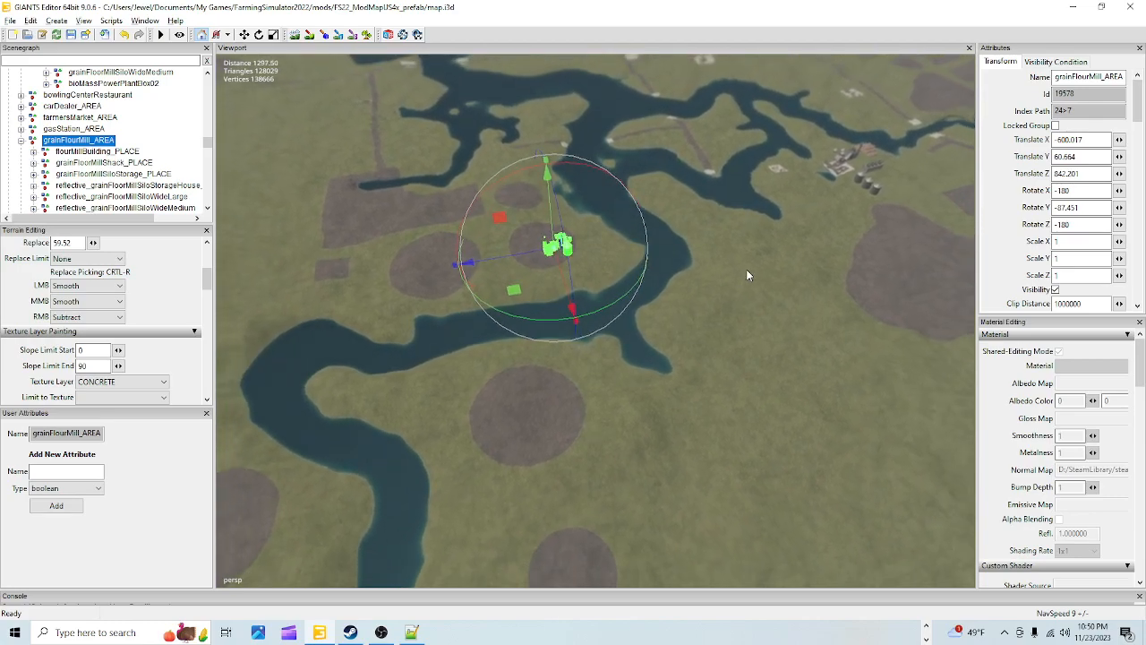
{"action": "scroll", "coordinate": [634, 360], "scroll_direction": "down", "scroll_amount": 1}
{"action": "right_click_drag", "start_coordinate": [511, 451], "coordinate": [515, 428]}
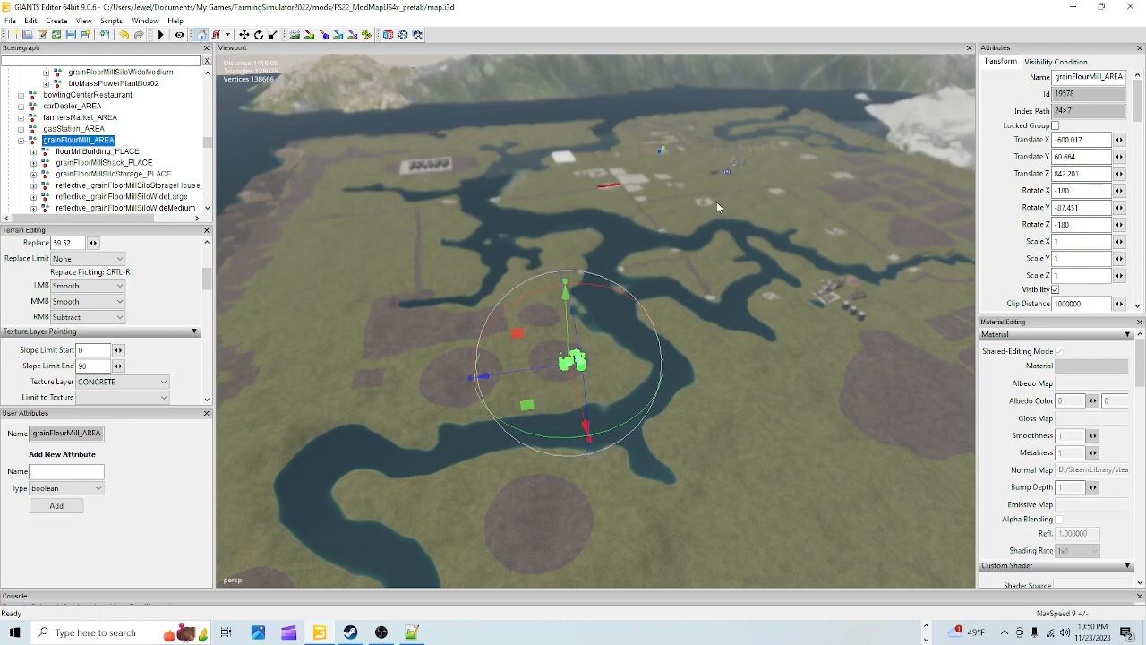
{"action": "left_click_drag", "start_coordinate": [662, 357], "coordinate": [624, 392], "text": "alt"}
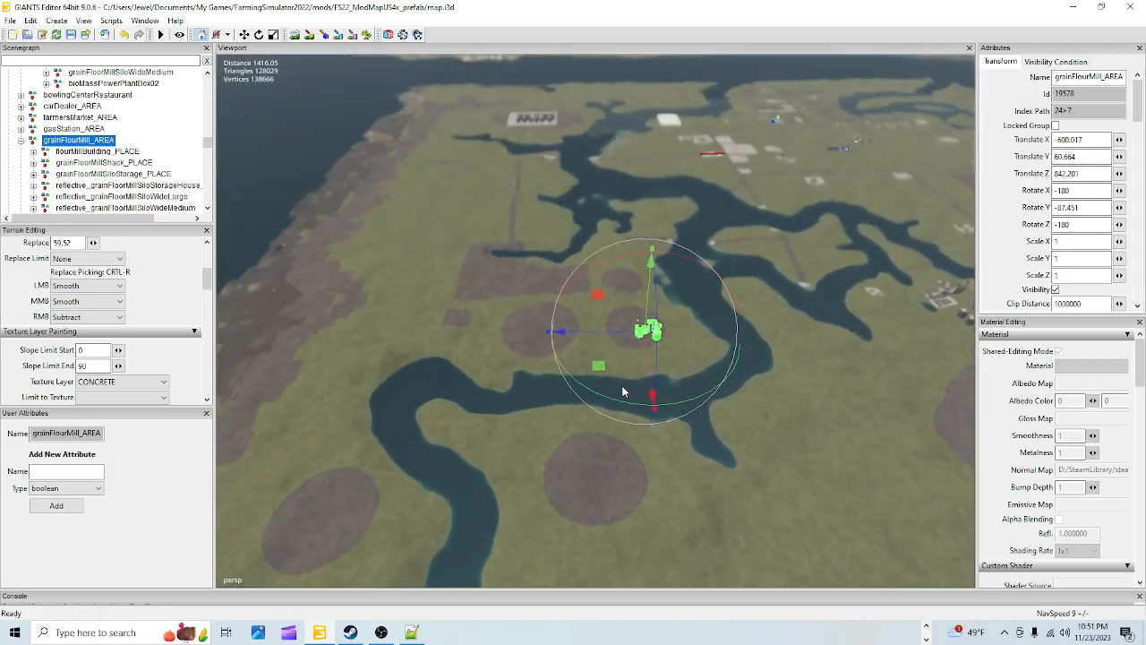
{"action": "scroll", "coordinate": [614, 364], "scroll_direction": "up", "scroll_amount": 1}
{"action": "scroll", "coordinate": [762, 116], "scroll_direction": "up", "scroll_amount": 1}
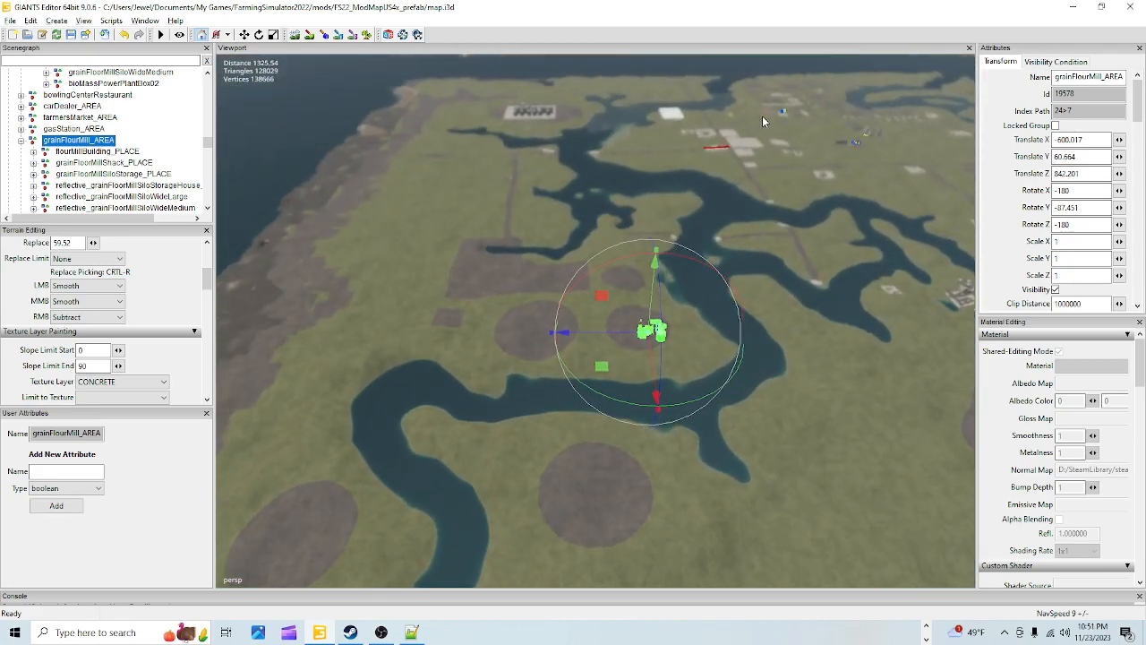
Inspect the relocated flour mill and the ground around it up close from several directions.
{"action": "key", "text": "f"}
{"action": "left_click_drag", "start_coordinate": [503, 379], "coordinate": [512, 347], "text": "alt"}
{"action": "scroll", "coordinate": [511, 350], "scroll_direction": "up", "scroll_amount": 2}
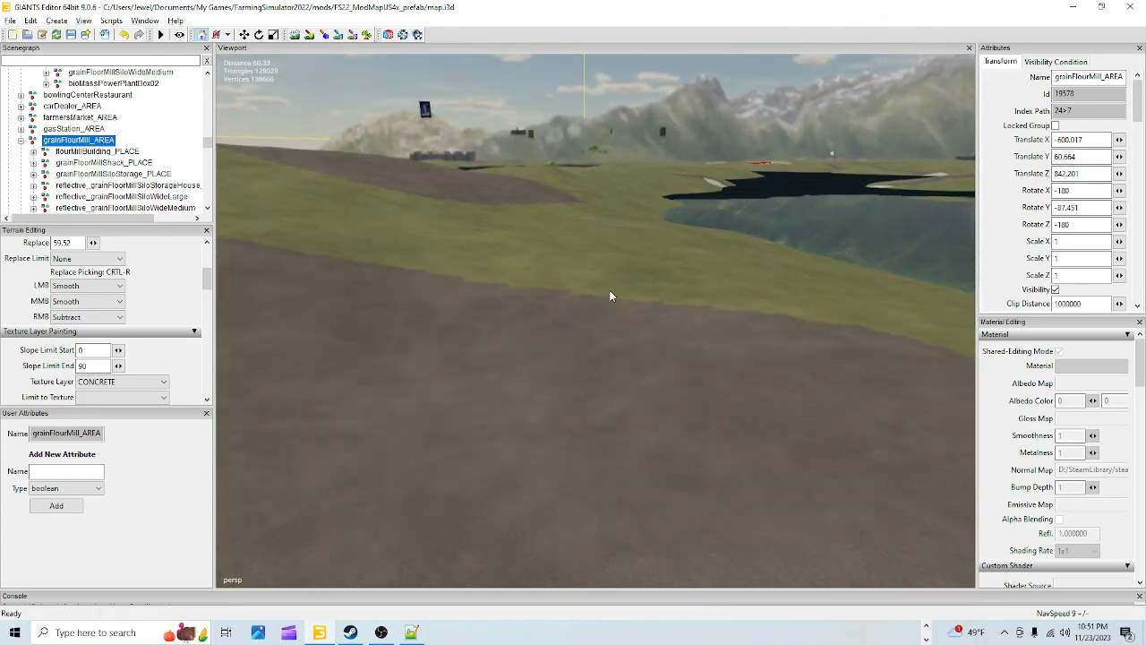
{"action": "scroll", "coordinate": [620, 234], "scroll_direction": "up", "scroll_amount": 2}
{"action": "left_click_drag", "start_coordinate": [668, 151], "coordinate": [509, 236], "text": "alt"}
{"action": "scroll", "coordinate": [573, 239], "scroll_direction": "up", "scroll_amount": 2}
{"action": "left_click_drag", "start_coordinate": [635, 240], "coordinate": [270, 245], "text": "alt"}
{"action": "left_click_drag", "start_coordinate": [562, 339], "coordinate": [456, 310], "text": "alt"}
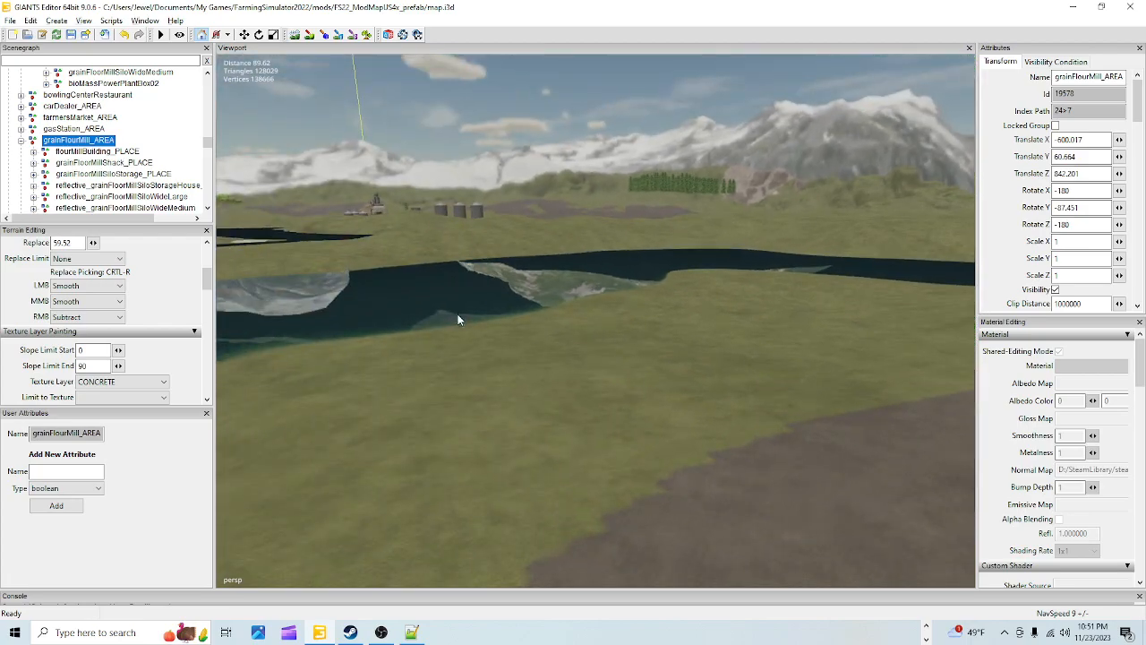
{"action": "left_click_drag", "start_coordinate": [617, 104], "coordinate": [459, 425], "text": "alt"}
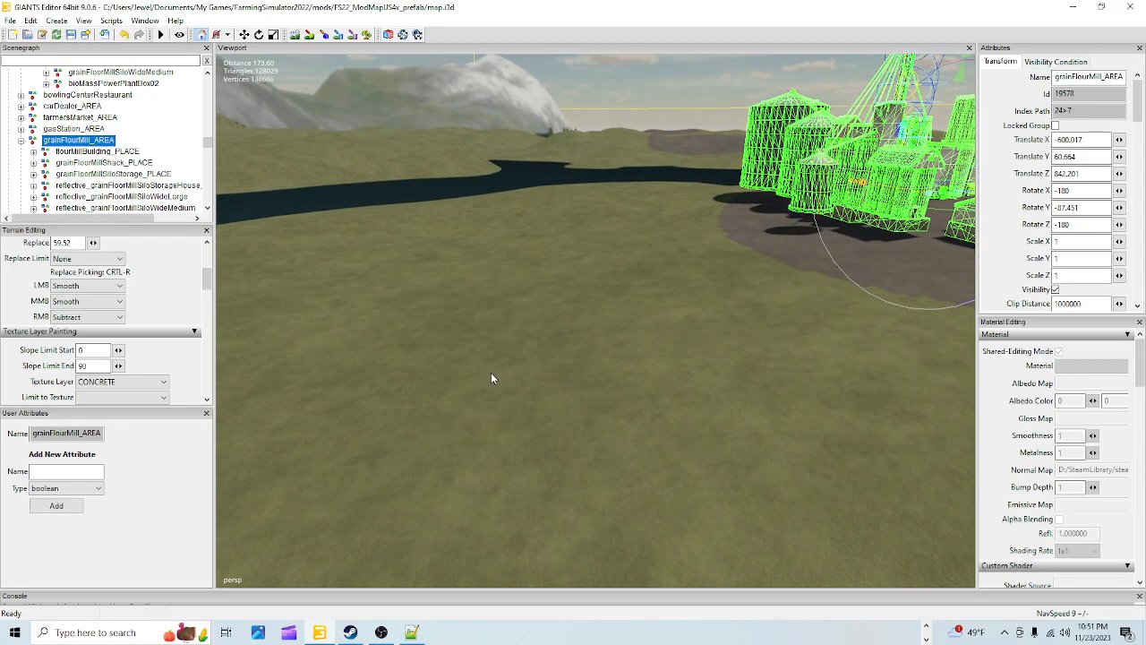
{"action": "left_click_drag", "start_coordinate": [617, 356], "coordinate": [909, 302], "text": "alt"}
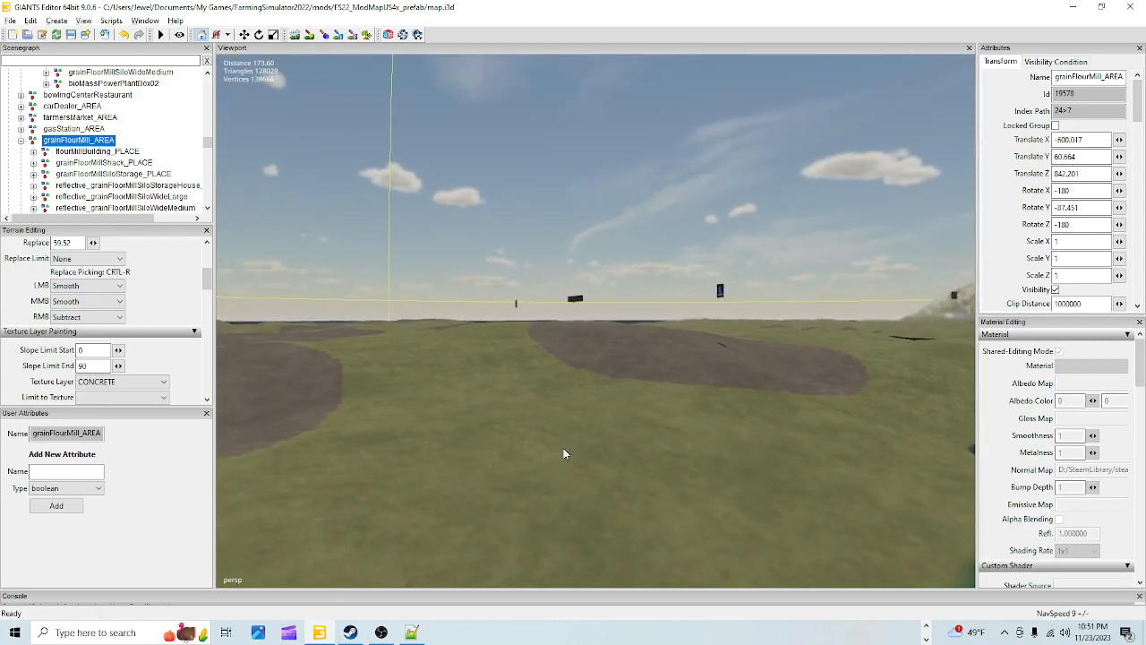
Survey the dirt patches, billboards and grassland around the flour mill site at ground level.
{"action": "right_click_drag", "start_coordinate": [575, 448], "coordinate": [760, 220], "text": "alt"}
{"action": "mouse_move", "coordinate": [507, 426]}
{"action": "right_mouse_down", "text": "alt"}
{"action": "mouse_move", "coordinate": [661, 249]}
{"action": "mouse_move", "coordinate": [874, 117]}
{"action": "right_mouse_up", "text": "alt"}
{"action": "left_click_drag", "start_coordinate": [554, 427], "coordinate": [580, 396], "text": "alt"}
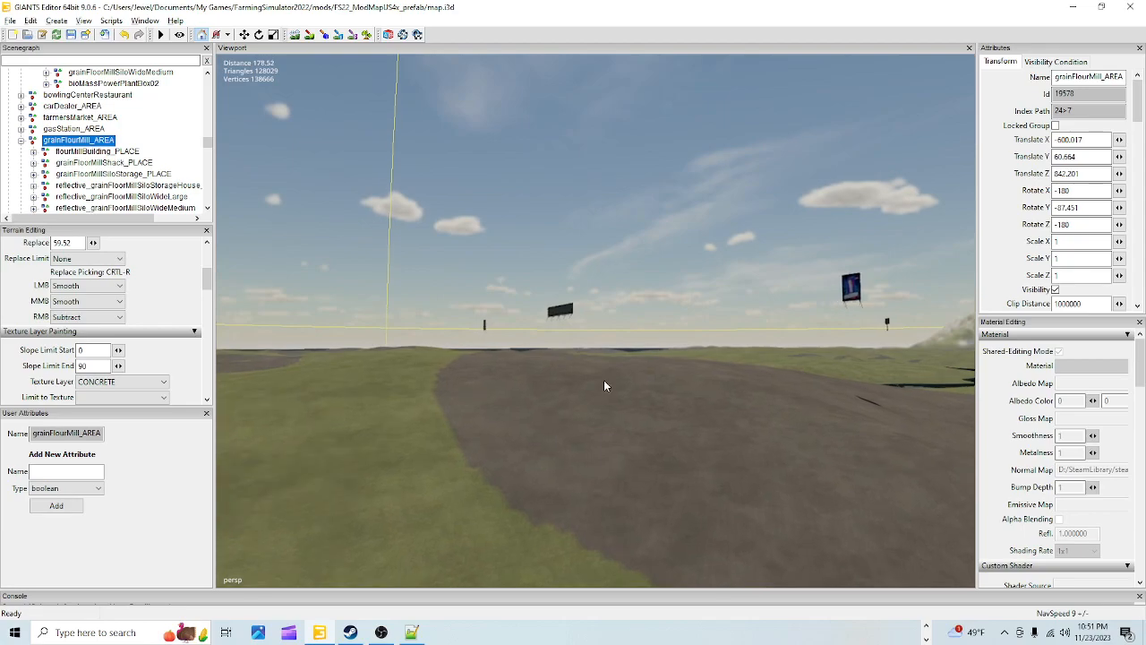
{"action": "right_click_drag", "start_coordinate": [580, 402], "coordinate": [707, 277], "text": "alt"}
{"action": "mouse_move", "coordinate": [509, 469]}
{"action": "right_mouse_down", "text": "alt"}
{"action": "mouse_move", "coordinate": [632, 404]}
{"action": "mouse_move", "coordinate": [795, 242]}
{"action": "right_mouse_up", "text": "alt"}
{"action": "left_click_drag", "start_coordinate": [795, 242], "coordinate": [637, 359], "text": "alt"}
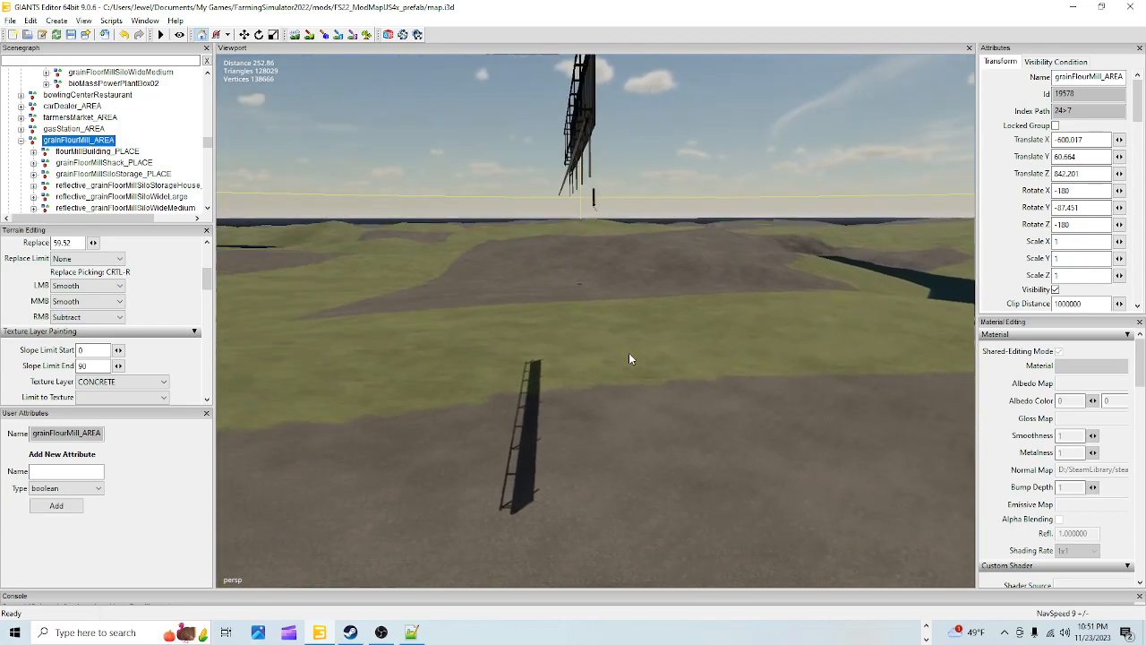
{"action": "right_click_drag", "start_coordinate": [636, 358], "coordinate": [898, 117], "text": "alt"}
{"action": "right_click_drag", "start_coordinate": [573, 403], "coordinate": [761, 210], "text": "alt"}
{"action": "left_click_drag", "start_coordinate": [761, 210], "coordinate": [872, 276], "text": "alt"}
{"action": "right_click_drag", "start_coordinate": [645, 385], "coordinate": [771, 267], "text": "alt"}
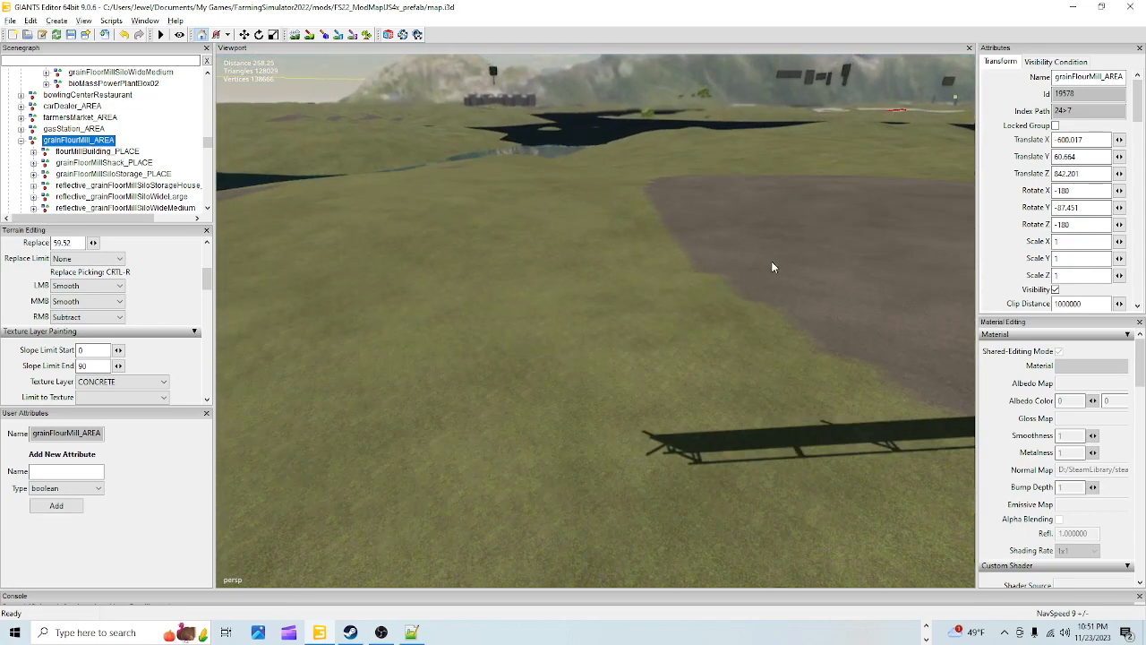
{"action": "left_click_drag", "start_coordinate": [771, 267], "coordinate": [702, 256], "text": "alt"}
{"action": "right_click_drag", "start_coordinate": [679, 286], "coordinate": [699, 315], "text": "alt"}
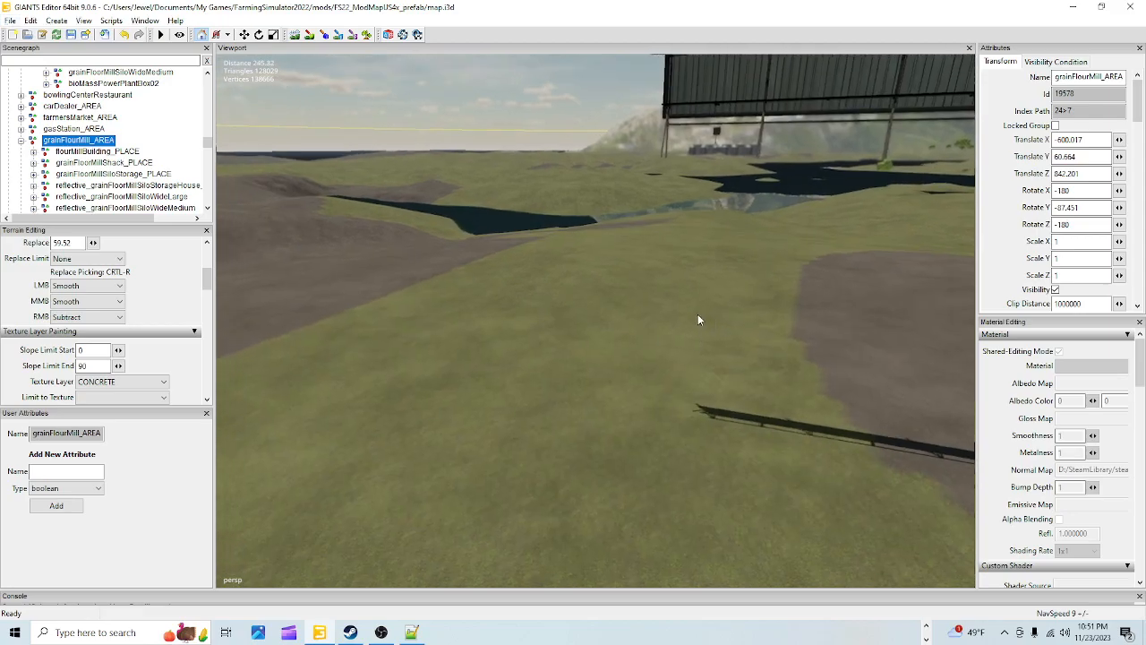
{"action": "left_click_drag", "start_coordinate": [699, 315], "coordinate": [653, 340], "text": "alt"}
{"action": "right_click_drag", "start_coordinate": [653, 339], "coordinate": [806, 201], "text": "alt"}
{"action": "left_click_drag", "start_coordinate": [806, 201], "coordinate": [887, 178], "text": "alt"}
Review the fields, round dirt patches and river branches near the flour mill from higher above the map.
{"action": "mouse_move", "coordinate": [716, 277]}
{"action": "right_mouse_down", "text": "alt"}
{"action": "mouse_move", "coordinate": [812, 181]}
{"action": "mouse_move", "coordinate": [644, 270]}
{"action": "mouse_move", "coordinate": [534, 418]}
{"action": "right_mouse_up", "text": "alt"}
{"action": "right_click_drag", "start_coordinate": [658, 269], "coordinate": [559, 398], "text": "alt"}
{"action": "right_click_drag", "start_coordinate": [624, 356], "coordinate": [575, 408], "text": "alt"}
{"action": "mouse_move", "coordinate": [660, 317]}
{"action": "right_mouse_down", "text": "alt"}
{"action": "mouse_move", "coordinate": [582, 403]}
{"action": "mouse_move", "coordinate": [605, 428]}
{"action": "right_mouse_up", "text": "alt"}
{"action": "mouse_move", "coordinate": [605, 428]}
{"action": "left_mouse_down", "text": "alt"}
{"action": "mouse_move", "coordinate": [445, 433]}
{"action": "mouse_move", "coordinate": [504, 517]}
{"action": "mouse_move", "coordinate": [532, 521]}
{"action": "left_mouse_up", "text": "alt"}
{"action": "right_click_drag", "start_coordinate": [537, 439], "coordinate": [439, 520], "text": "alt"}
{"action": "right_click_drag", "start_coordinate": [573, 358], "coordinate": [398, 528], "text": "alt"}
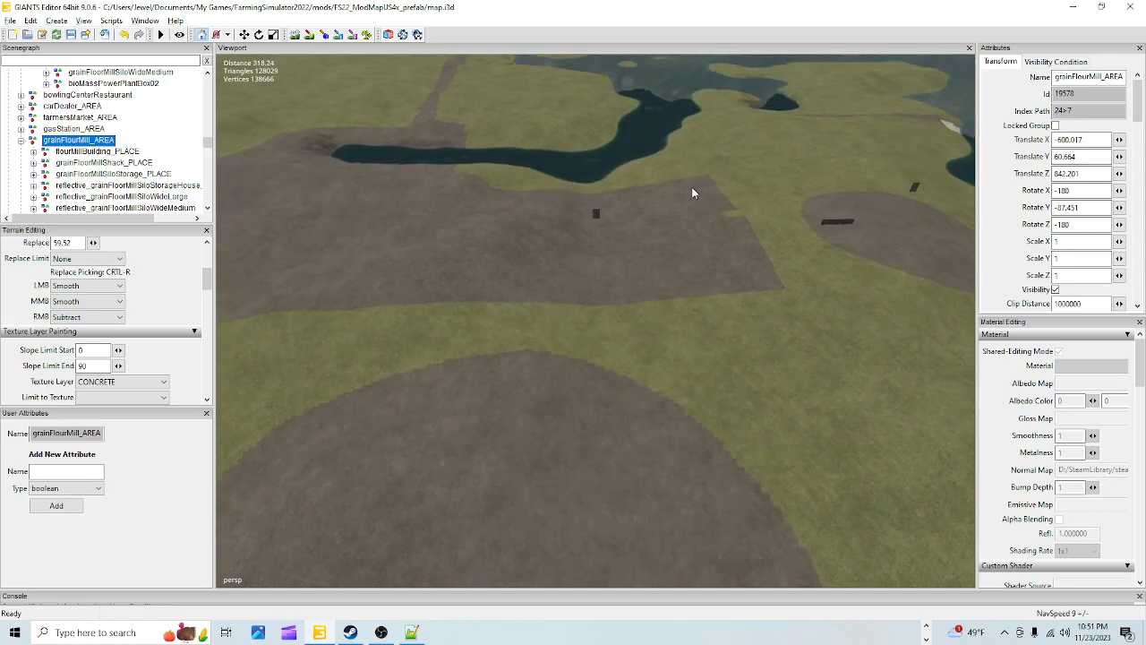
{"action": "right_click_drag", "start_coordinate": [692, 192], "coordinate": [384, 546], "text": "alt"}
{"action": "right_click_drag", "start_coordinate": [747, 183], "coordinate": [558, 421], "text": "alt"}
{"action": "mouse_move", "coordinate": [558, 422]}
{"action": "left_mouse_down", "text": "alt"}
{"action": "mouse_move", "coordinate": [699, 441]}
{"action": "mouse_move", "coordinate": [575, 417]}
{"action": "mouse_move", "coordinate": [552, 397]}
{"action": "left_mouse_up", "text": "alt"}
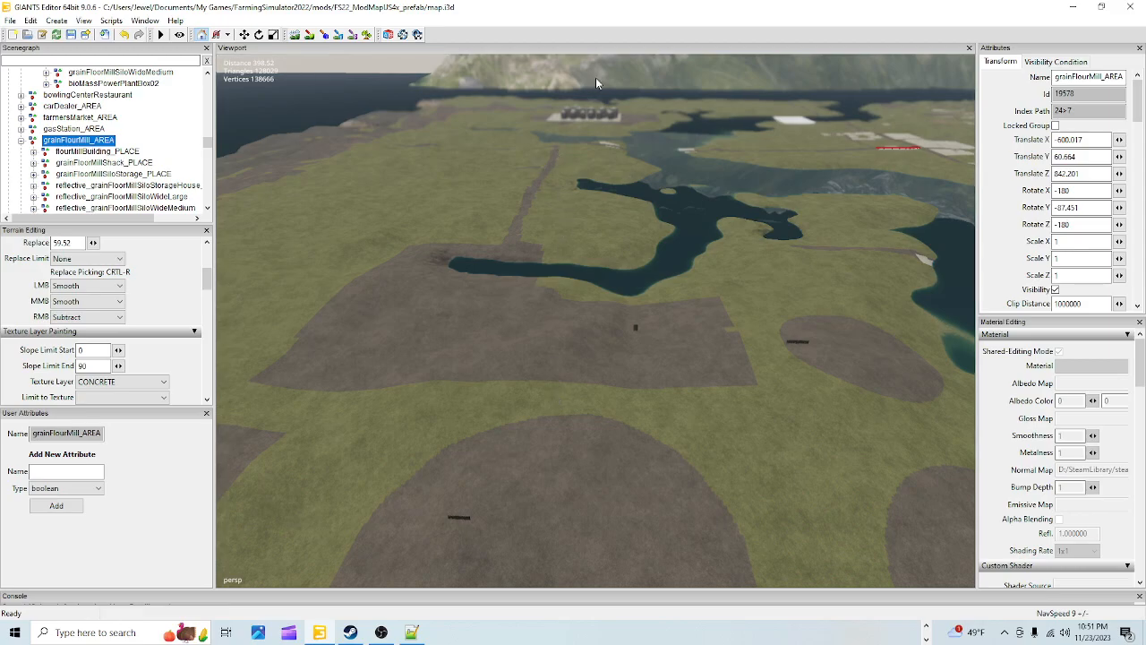
{"action": "left_click_drag", "start_coordinate": [672, 410], "coordinate": [1072, 443], "text": "alt"}
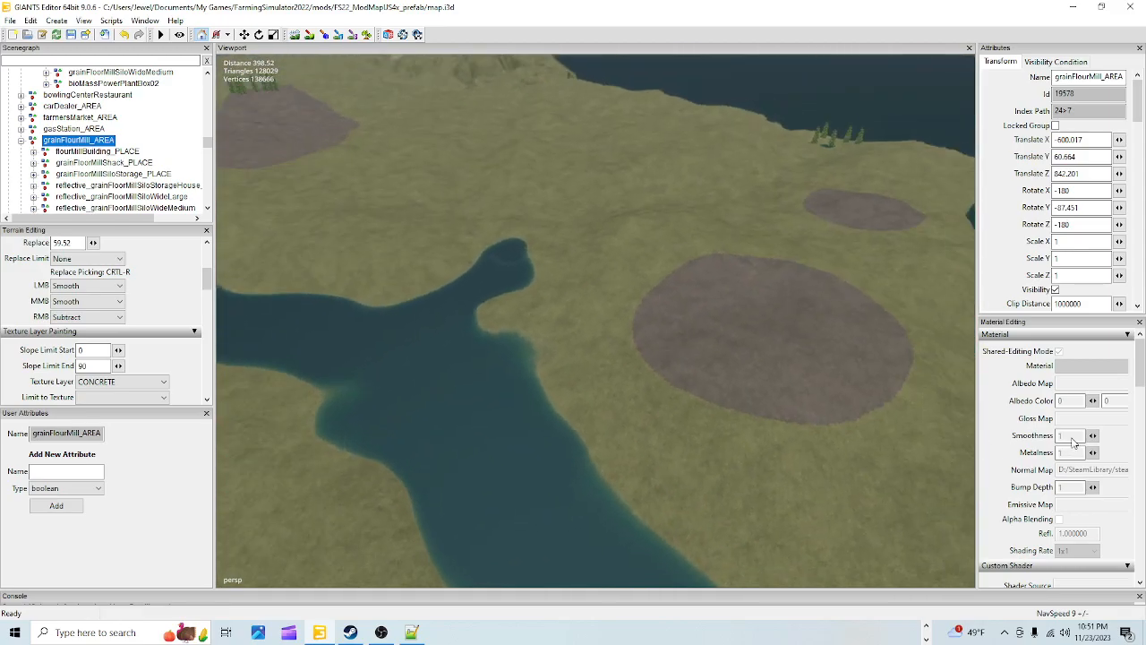
{"action": "left_click_drag", "start_coordinate": [545, 478], "coordinate": [406, 477], "text": "alt"}
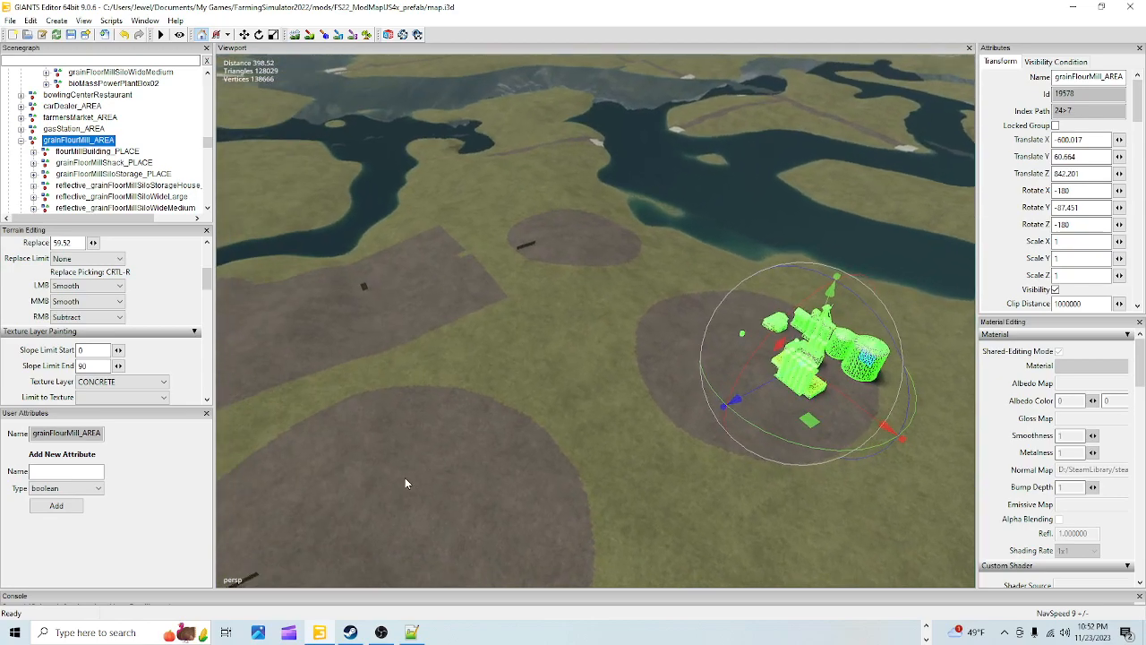
Examine the flour mill's position on its round dirt patch in relation to the surrounding river.
{"action": "left_click_drag", "start_coordinate": [405, 484], "coordinate": [626, 334], "text": "alt"}
{"action": "right_click_drag", "start_coordinate": [626, 335], "coordinate": [971, 64], "text": "alt"}
{"action": "right_click_drag", "start_coordinate": [538, 584], "coordinate": [835, 177], "text": "alt"}
{"action": "left_click_drag", "start_coordinate": [618, 465], "coordinate": [755, 181], "text": "alt"}
{"action": "right_click_drag", "start_coordinate": [755, 181], "coordinate": [552, 407], "text": "alt"}
{"action": "left_click_drag", "start_coordinate": [552, 408], "coordinate": [818, 308], "text": "alt"}
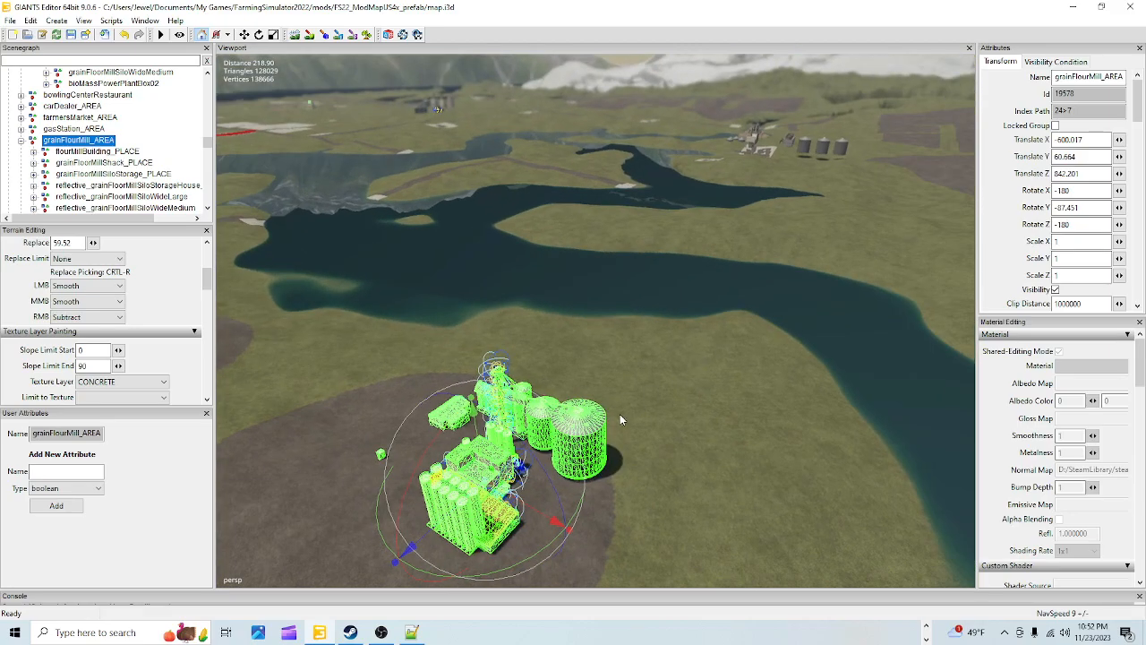
{"action": "left_click_drag", "start_coordinate": [662, 358], "coordinate": [581, 424], "text": "alt"}
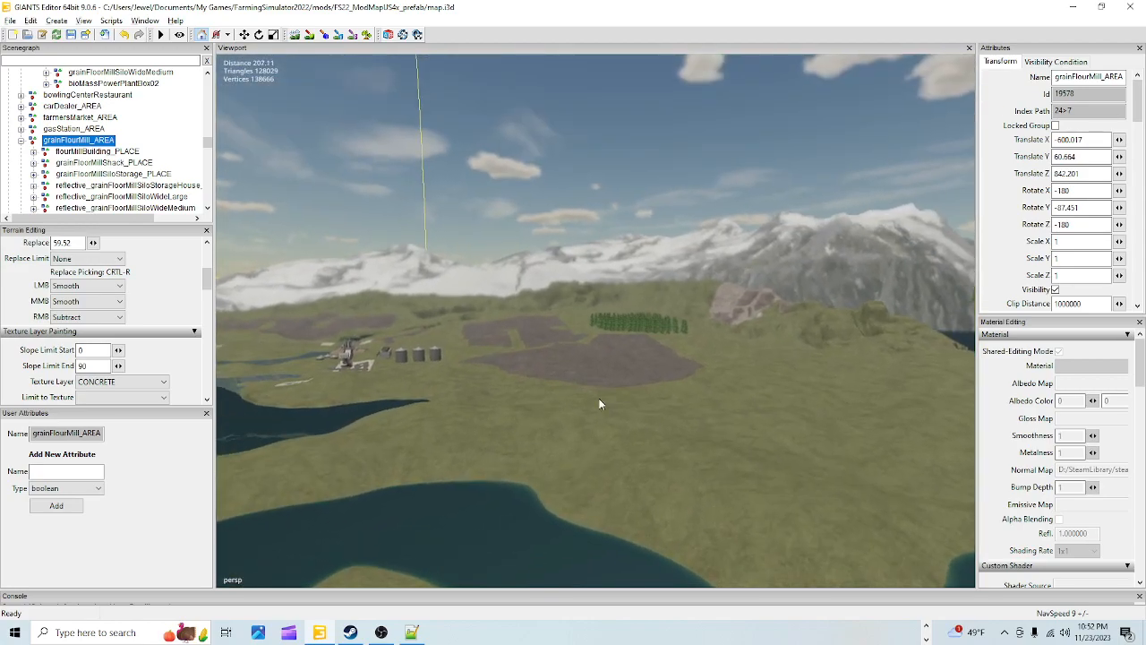
Survey the open grassland and riverbanks between the flour mill and the biomass power plant.
{"action": "scroll", "coordinate": [953, 103], "scroll_direction": "up", "scroll_amount": 10}
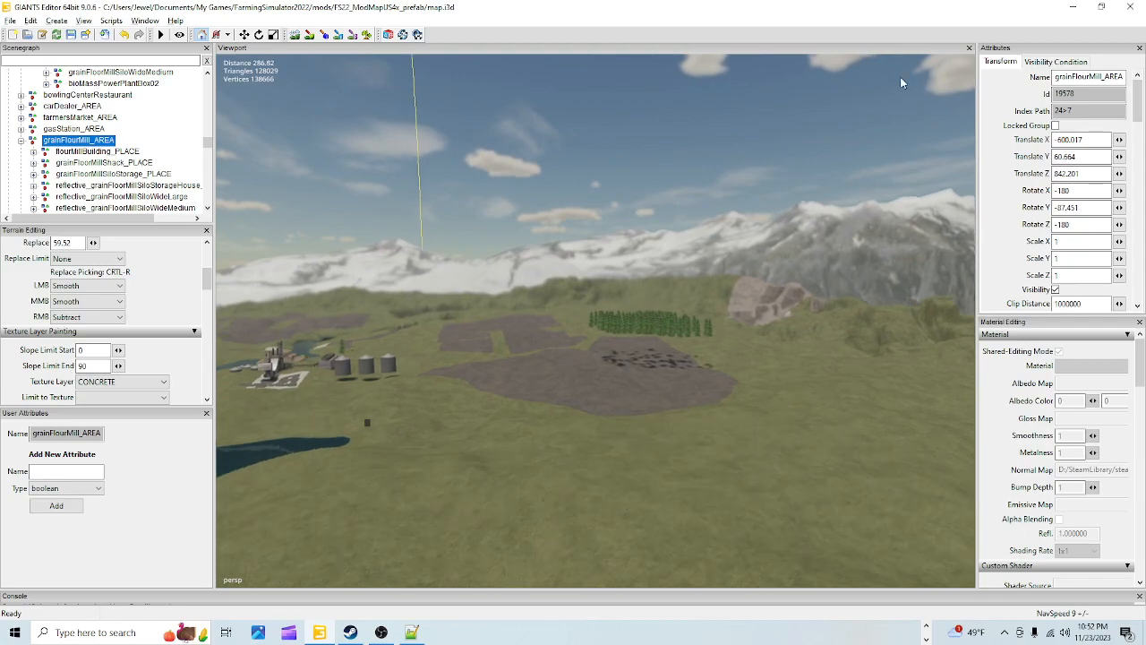
{"action": "right_click_drag", "start_coordinate": [668, 299], "coordinate": [795, 171], "text": "alt"}
{"action": "left_click_drag", "start_coordinate": [795, 171], "coordinate": [726, 259], "text": "alt"}
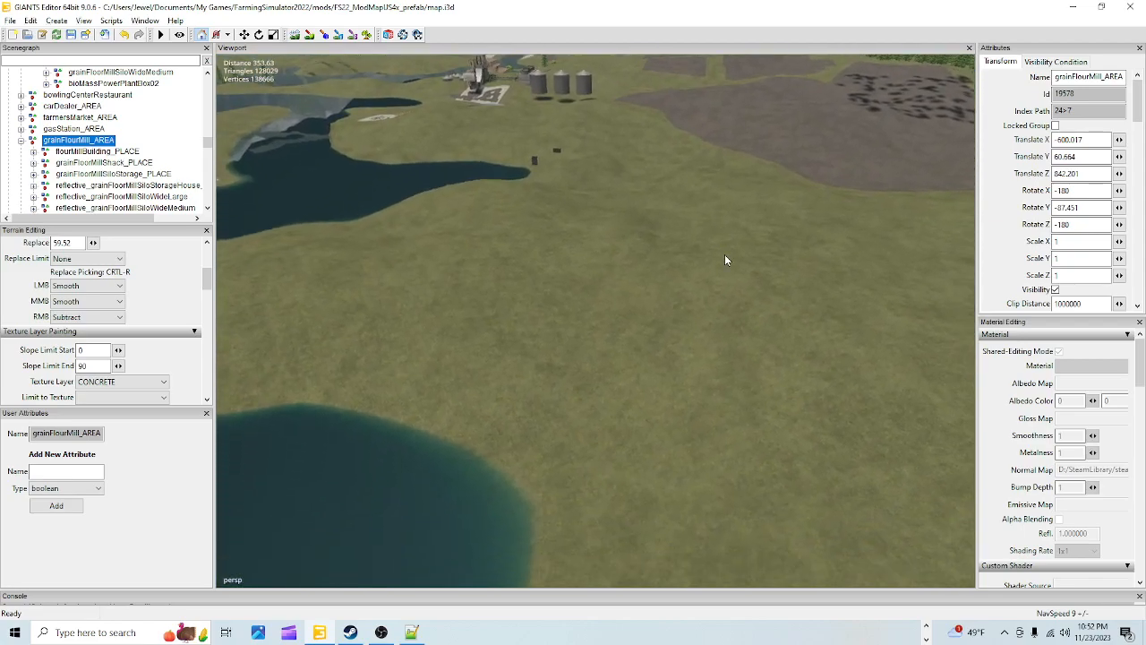
{"action": "scroll", "coordinate": [687, 306], "scroll_direction": "up", "scroll_amount": 5}
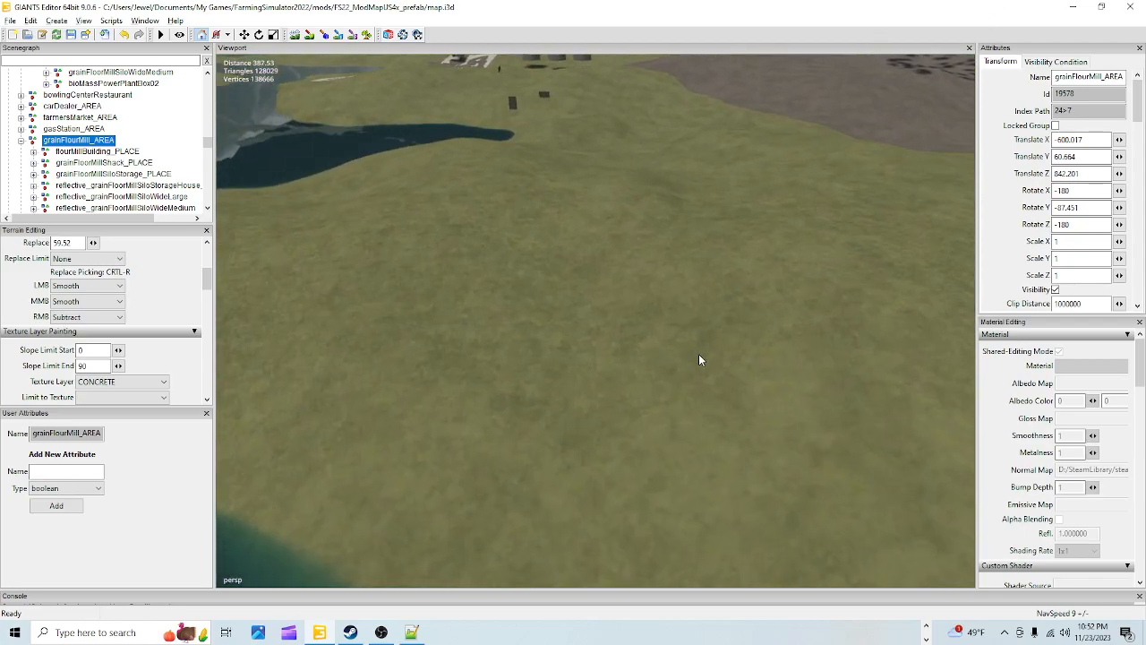
{"action": "right_click_drag", "start_coordinate": [748, 374], "coordinate": [889, 18], "text": "alt"}
{"action": "right_click_drag", "start_coordinate": [761, 340], "coordinate": [886, 24], "text": "alt"}
{"action": "left_click_drag", "start_coordinate": [817, 256], "coordinate": [828, 286], "text": "alt"}
{"action": "right_click_drag", "start_coordinate": [829, 287], "coordinate": [1018, 79], "text": "alt"}
{"action": "left_click_drag", "start_coordinate": [823, 220], "coordinate": [842, 266], "text": "alt"}
{"action": "right_click_drag", "start_coordinate": [842, 265], "coordinate": [1005, 118], "text": "alt"}
{"action": "right_click_drag", "start_coordinate": [811, 255], "coordinate": [949, 81], "text": "alt"}
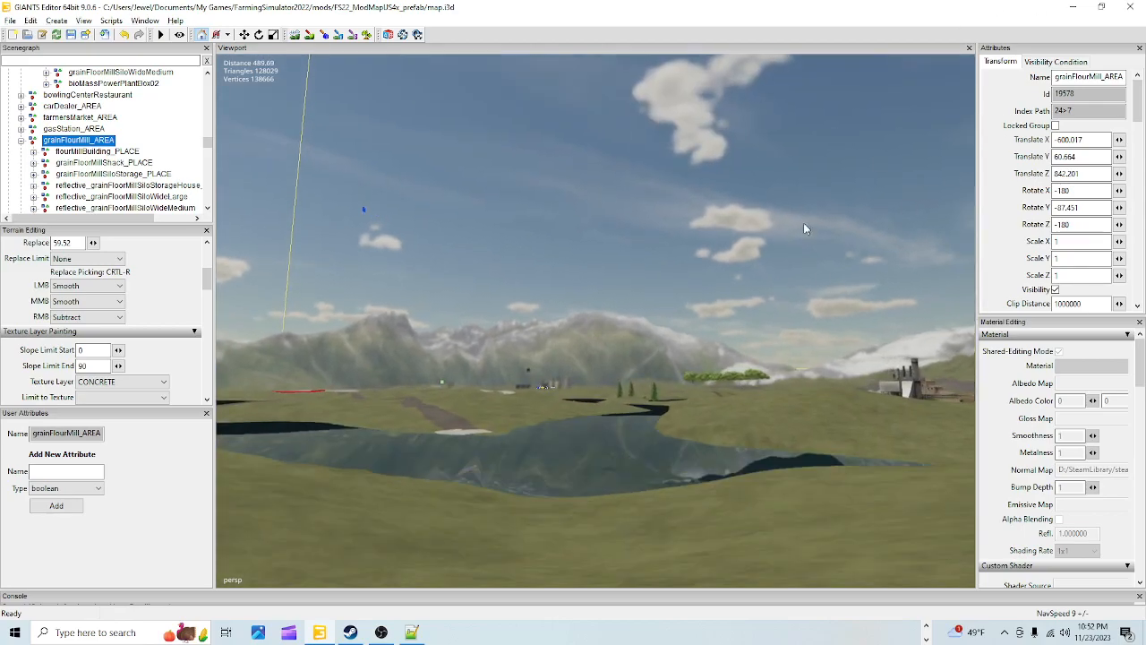
{"action": "left_click_drag", "start_coordinate": [803, 222], "coordinate": [708, 286], "text": "alt"}
{"action": "mouse_move", "coordinate": [729, 217]}
{"action": "left_mouse_down", "text": "alt"}
{"action": "mouse_move", "coordinate": [558, 334]}
{"action": "mouse_move", "coordinate": [655, 302]}
{"action": "mouse_move", "coordinate": [614, 318]}
{"action": "mouse_move", "coordinate": [479, 435]}
{"action": "left_mouse_up", "text": "alt"}
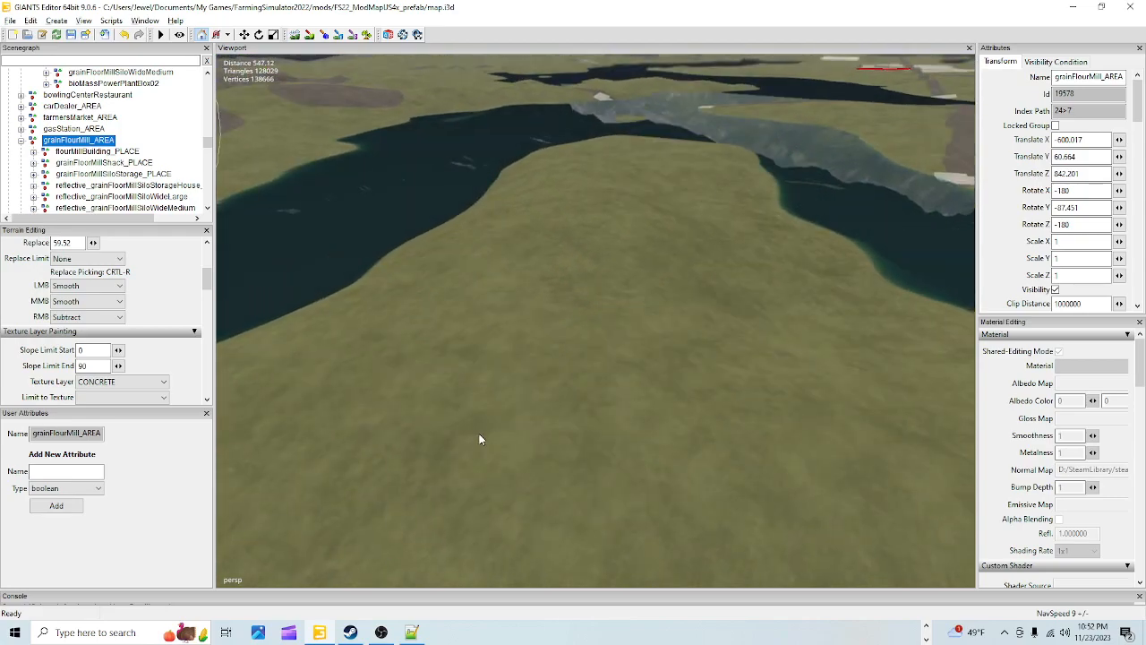
{"action": "left_click_drag", "start_coordinate": [620, 340], "coordinate": [714, 451], "text": "alt"}
Select biomassPowerPlant_AREA and compare its location with the flour mill site across the river.
{"action": "left_click", "coordinate": [813, 156]}
{"action": "scroll", "coordinate": [117, 157], "scroll_direction": "up", "scroll_amount": 4}
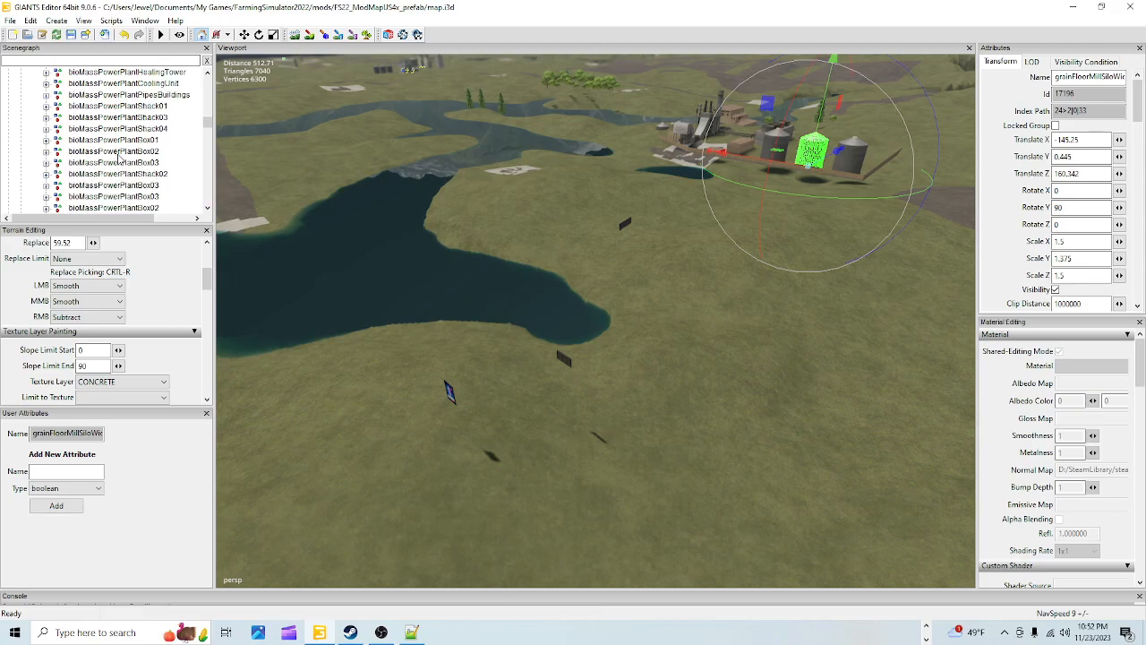
{"action": "scroll", "coordinate": [119, 157], "scroll_direction": "up", "scroll_amount": 3}
{"action": "left_click", "coordinate": [88, 140]}
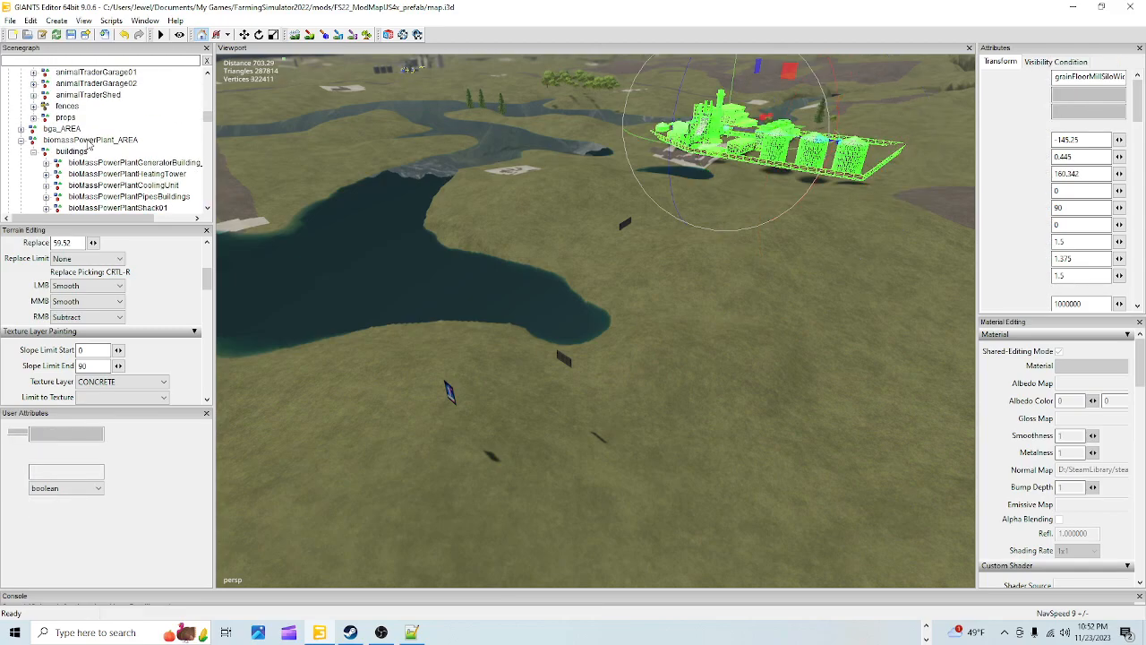
{"action": "right_click_drag", "start_coordinate": [617, 482], "coordinate": [767, 374]}
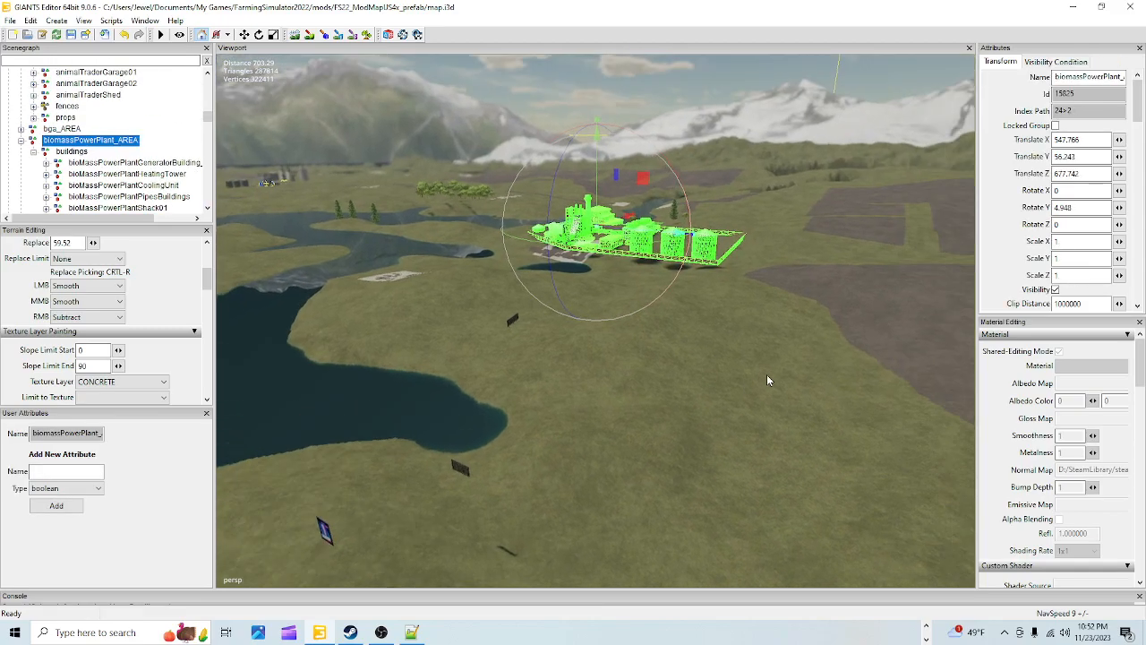
{"action": "middle_click_drag", "start_coordinate": [766, 374], "coordinate": [332, 525]}
{"action": "left_click_drag", "start_coordinate": [464, 436], "coordinate": [313, 354], "text": "alt"}
{"action": "right_click_drag", "start_coordinate": [450, 517], "coordinate": [761, 220], "text": "alt"}
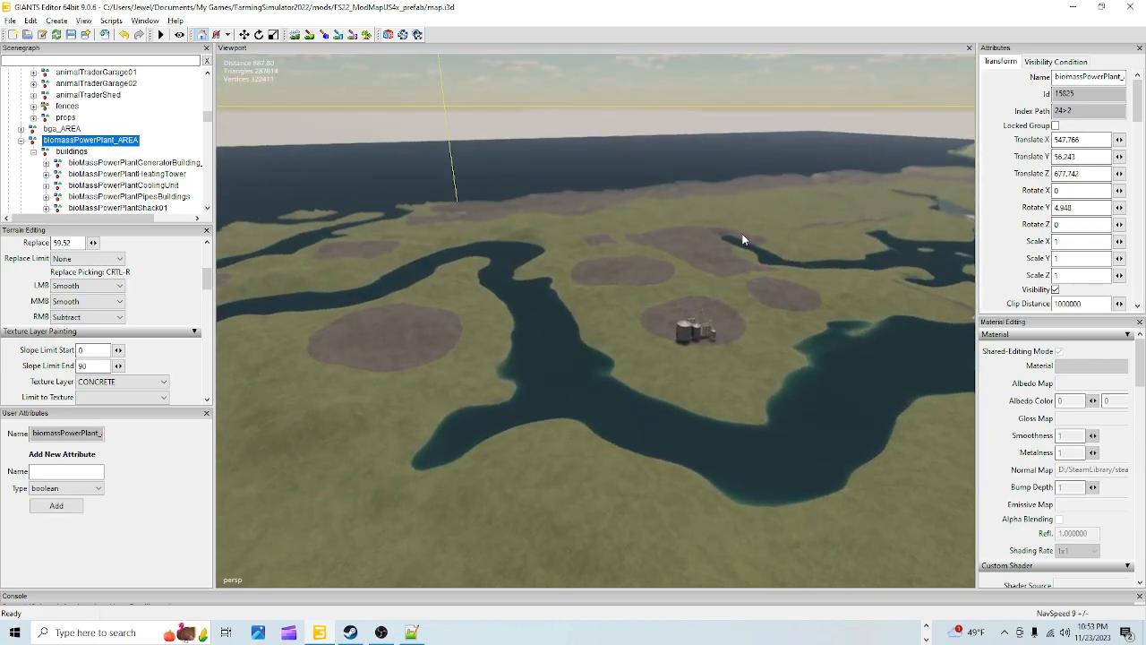
Frame the flour mill's medium wide silo in the view and select the whole grainFlourMill_AREA group.
{"action": "left_click", "coordinate": [693, 330]}
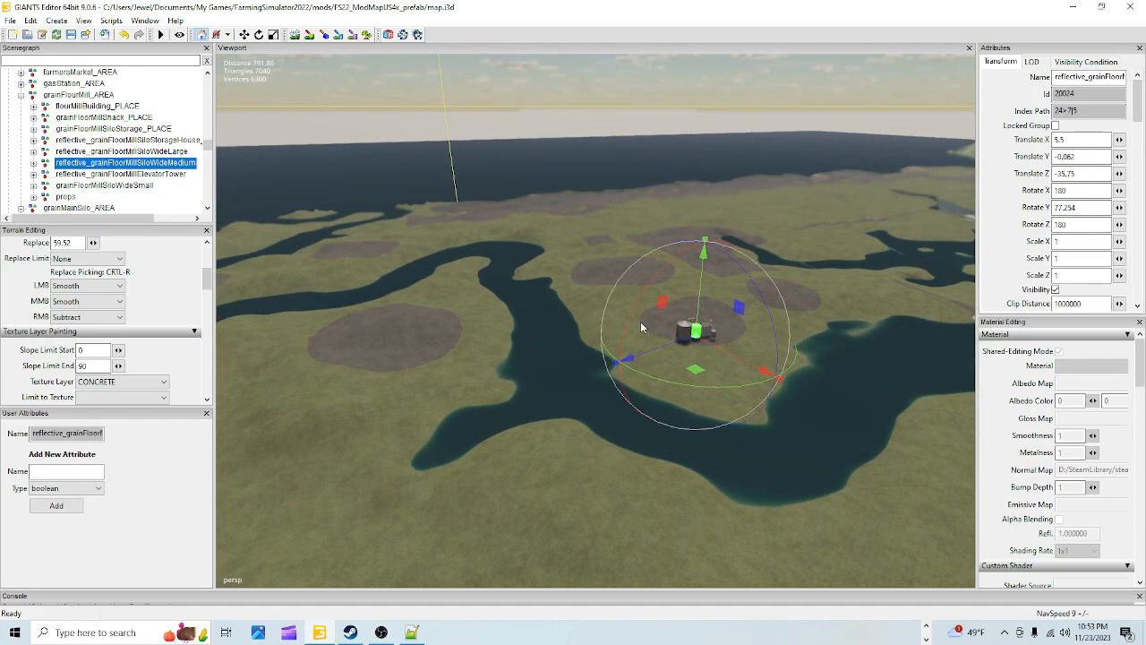
{"action": "key", "text": "f"}
{"action": "scroll", "coordinate": [694, 388], "scroll_direction": "down", "scroll_amount": 5}
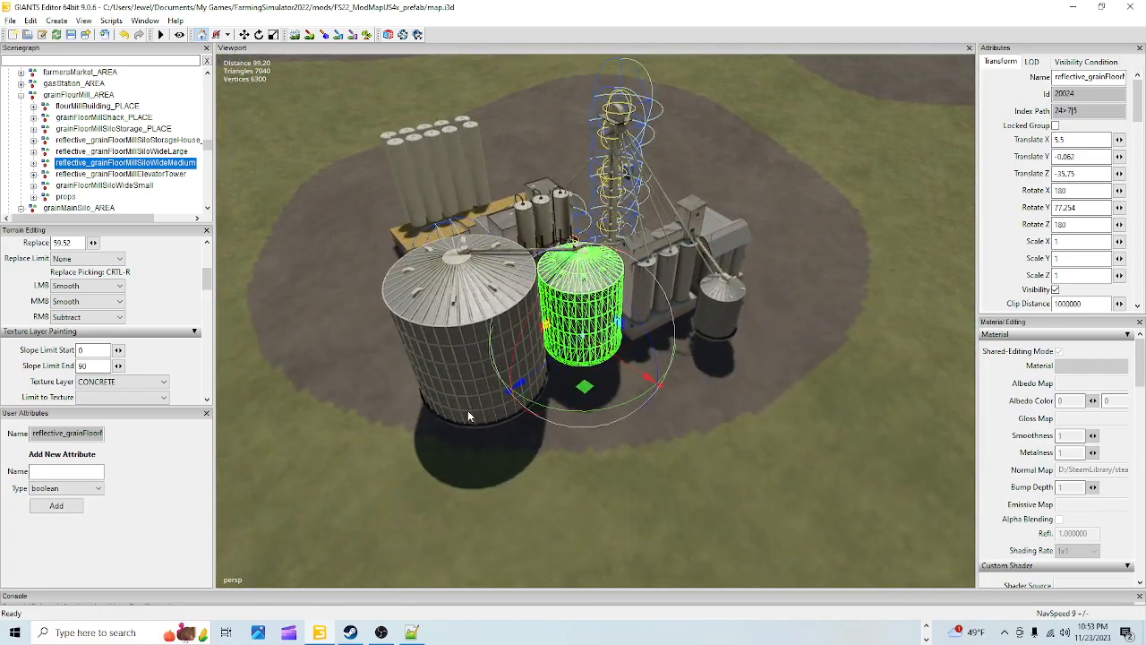
{"action": "left_click", "coordinate": [83, 98]}
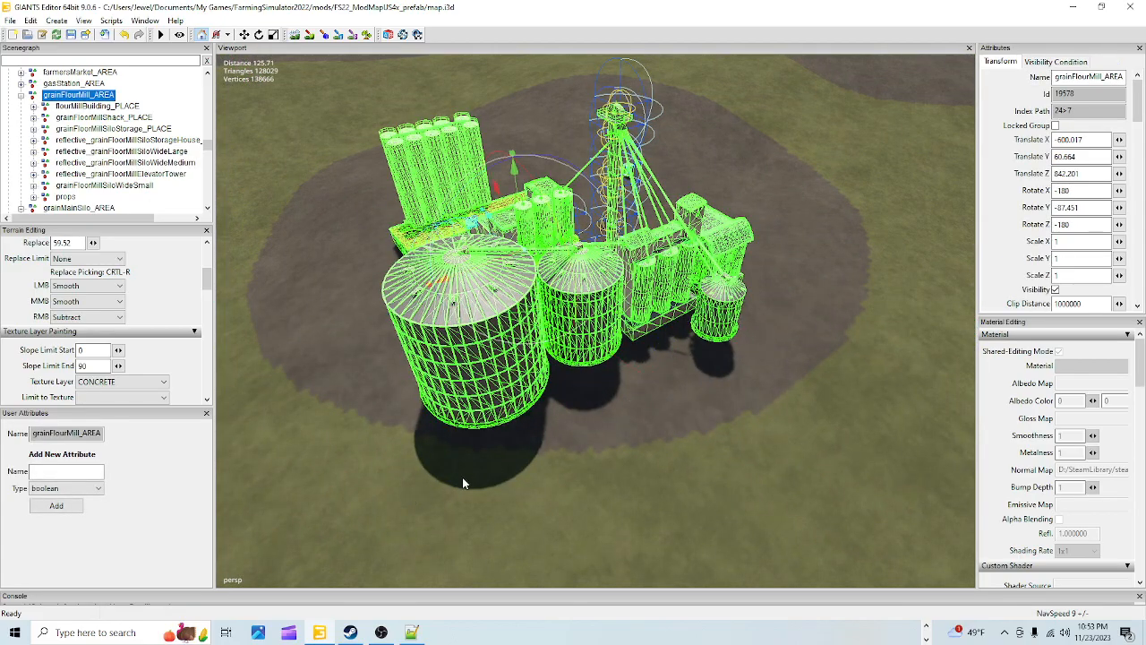
Inspect the flour mill's silos, shack and building front up close to judge which way the site faces.
{"action": "right_click_drag", "start_coordinate": [503, 446], "coordinate": [414, 438]}
{"action": "scroll", "coordinate": [465, 479], "scroll_direction": "up", "scroll_amount": 5}
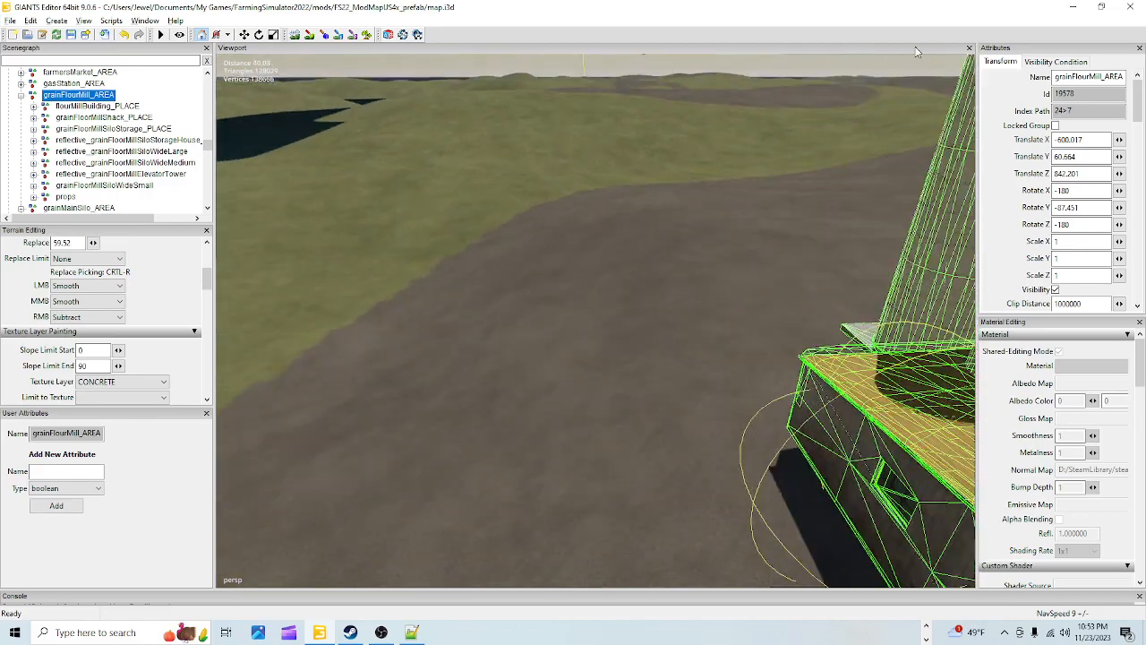
{"action": "right_click_drag", "start_coordinate": [913, 57], "coordinate": [628, 392]}
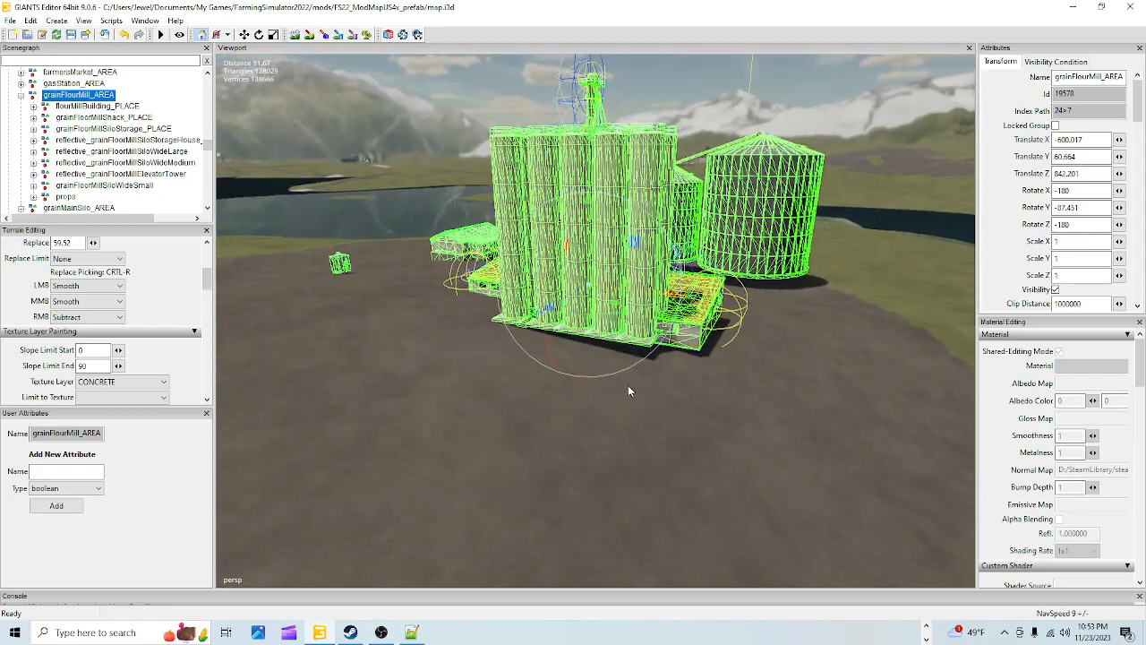
{"action": "left_click_drag", "start_coordinate": [627, 386], "coordinate": [548, 353], "text": "alt"}
{"action": "right_click_drag", "start_coordinate": [548, 352], "coordinate": [930, 102], "text": "alt"}
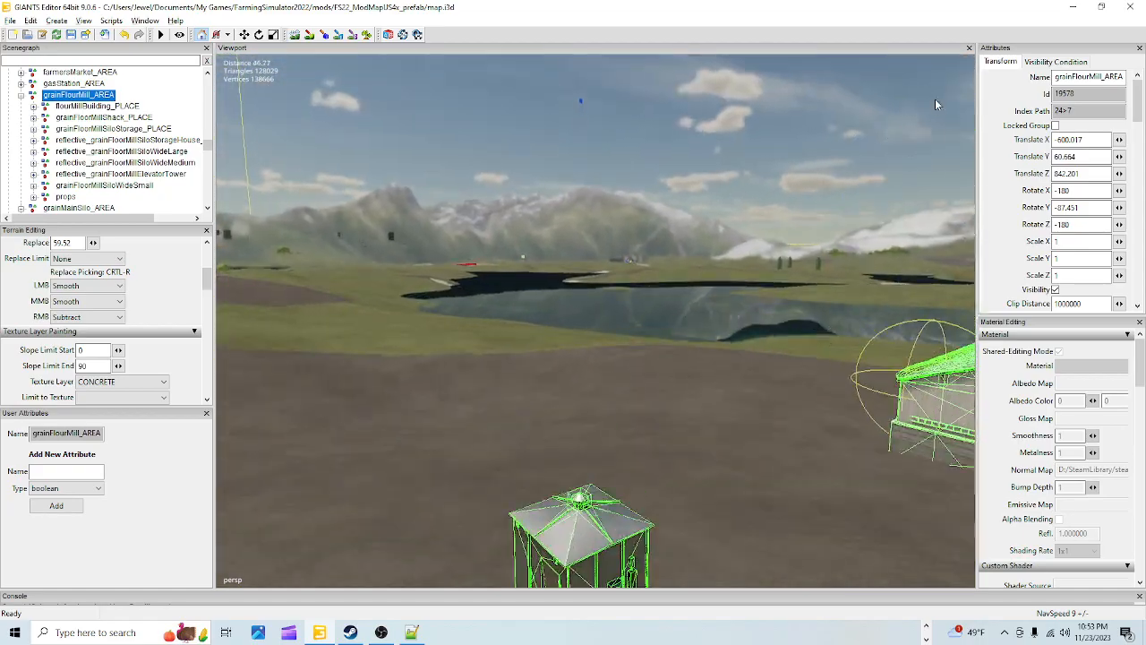
{"action": "left_click_drag", "start_coordinate": [931, 101], "coordinate": [877, 284], "text": "alt"}
{"action": "right_click_drag", "start_coordinate": [876, 284], "coordinate": [503, 376], "text": "alt"}
{"action": "right_click_drag", "start_coordinate": [734, 171], "coordinate": [477, 422], "text": "alt"}
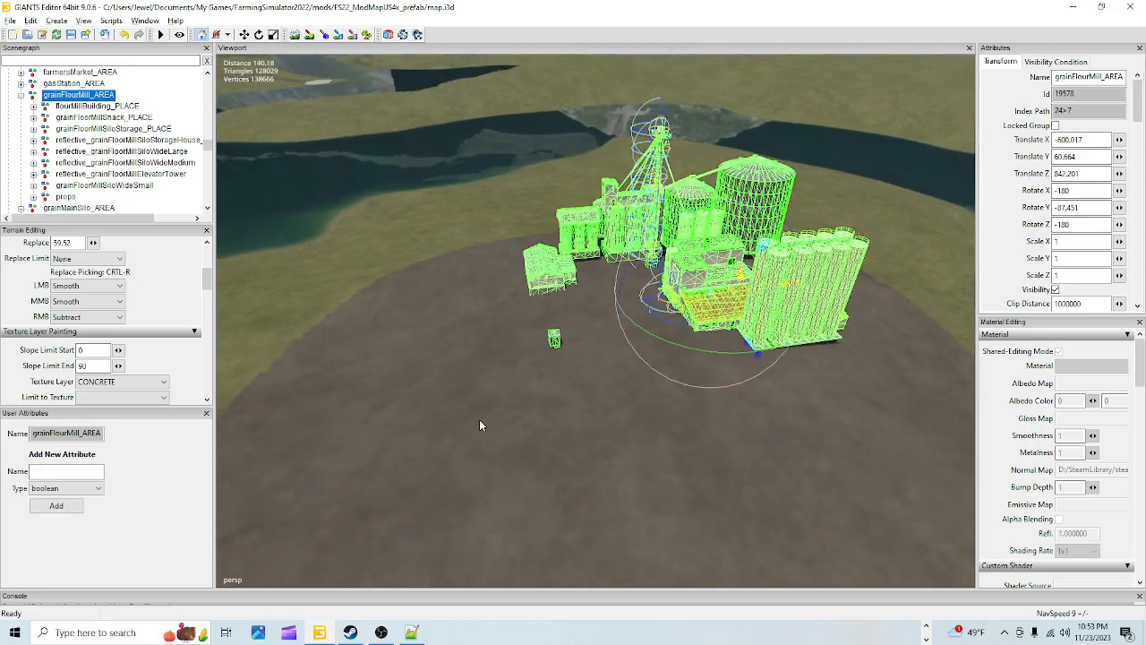
{"action": "left_click_drag", "start_coordinate": [477, 421], "coordinate": [484, 416], "text": "alt"}
{"action": "right_click_drag", "start_coordinate": [484, 416], "coordinate": [954, 76], "text": "alt"}
{"action": "right_click_drag", "start_coordinate": [510, 350], "coordinate": [671, 228], "text": "alt"}
{"action": "left_click_drag", "start_coordinate": [672, 227], "coordinate": [752, 203], "text": "alt"}
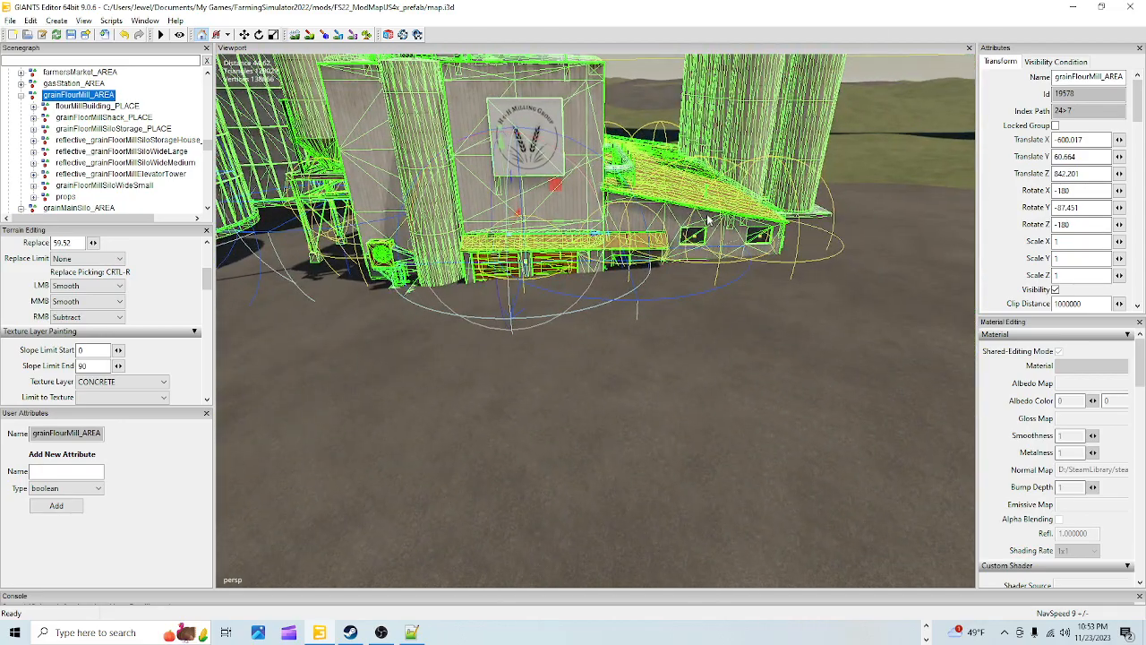
Set Rotate Y of grainFlourMill_AREA to 90 and check the orientation from around the site.
{"action": "right_click_drag", "start_coordinate": [760, 242], "coordinate": [510, 376], "text": "alt"}
{"action": "right_click_drag", "start_coordinate": [688, 233], "coordinate": [477, 485], "text": "alt"}
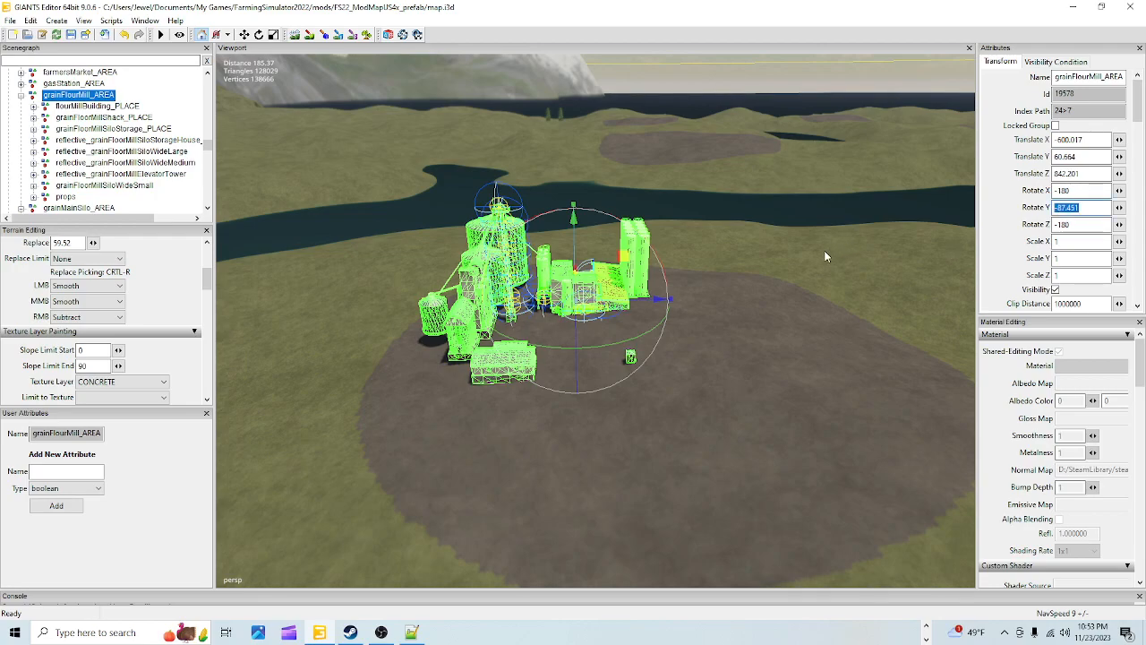
{"action": "type", "text": "90"}
{"action": "key", "text": "Return"}
{"action": "mouse_move", "coordinate": [595, 412]}
{"action": "left_mouse_down", "text": "alt"}
{"action": "mouse_move", "coordinate": [652, 412]}
{"action": "mouse_move", "coordinate": [660, 391]}
{"action": "mouse_move", "coordinate": [607, 416]}
{"action": "left_mouse_up", "text": "alt"}
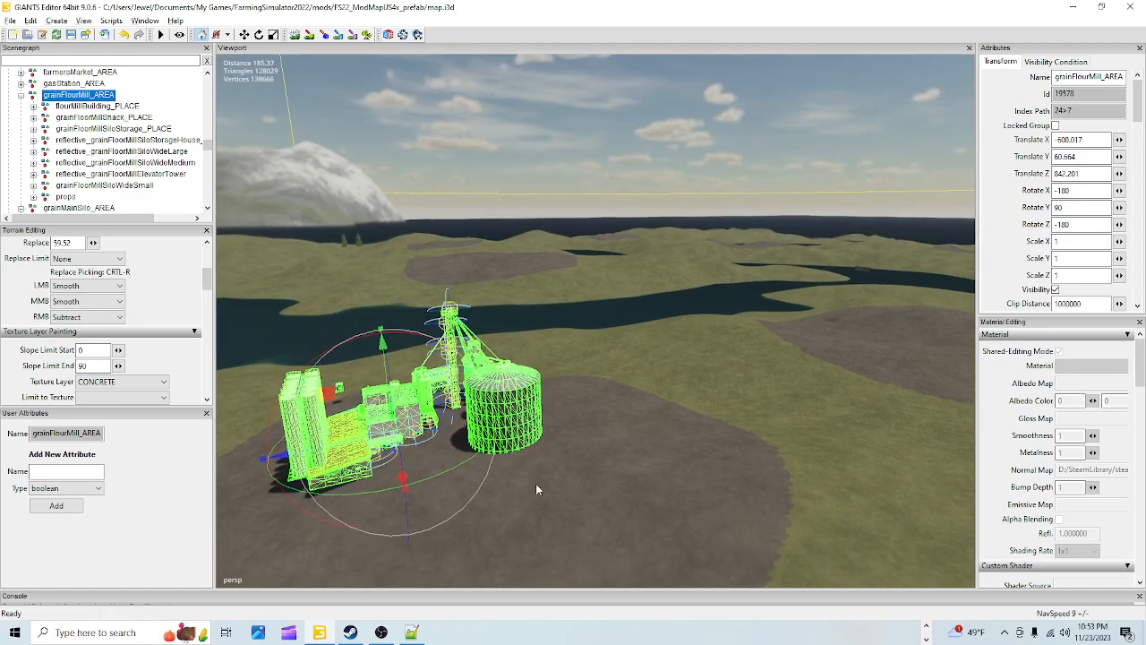
{"action": "scroll", "coordinate": [538, 487], "scroll_direction": "up", "scroll_amount": 6}
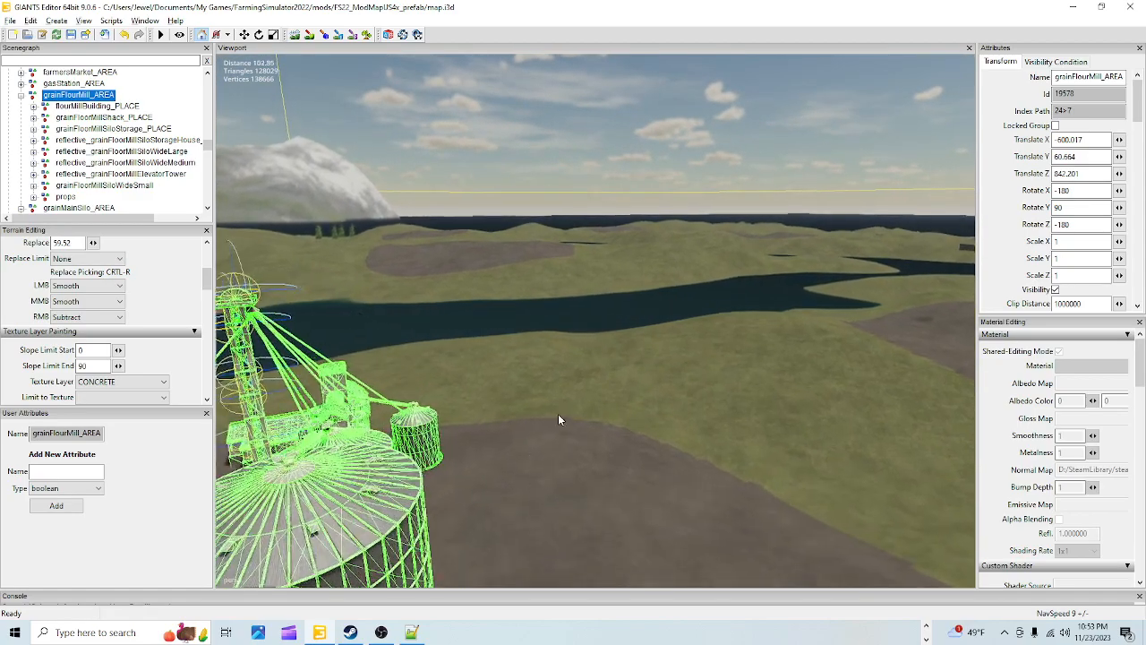
{"action": "scroll", "coordinate": [537, 483], "scroll_direction": "up", "scroll_amount": 5}
{"action": "left_click_drag", "start_coordinate": [858, 196], "coordinate": [653, 263], "text": "alt"}
{"action": "scroll", "coordinate": [632, 309], "scroll_direction": "up", "scroll_amount": 2}
{"action": "left_click_drag", "start_coordinate": [633, 309], "coordinate": [558, 383], "text": "alt"}
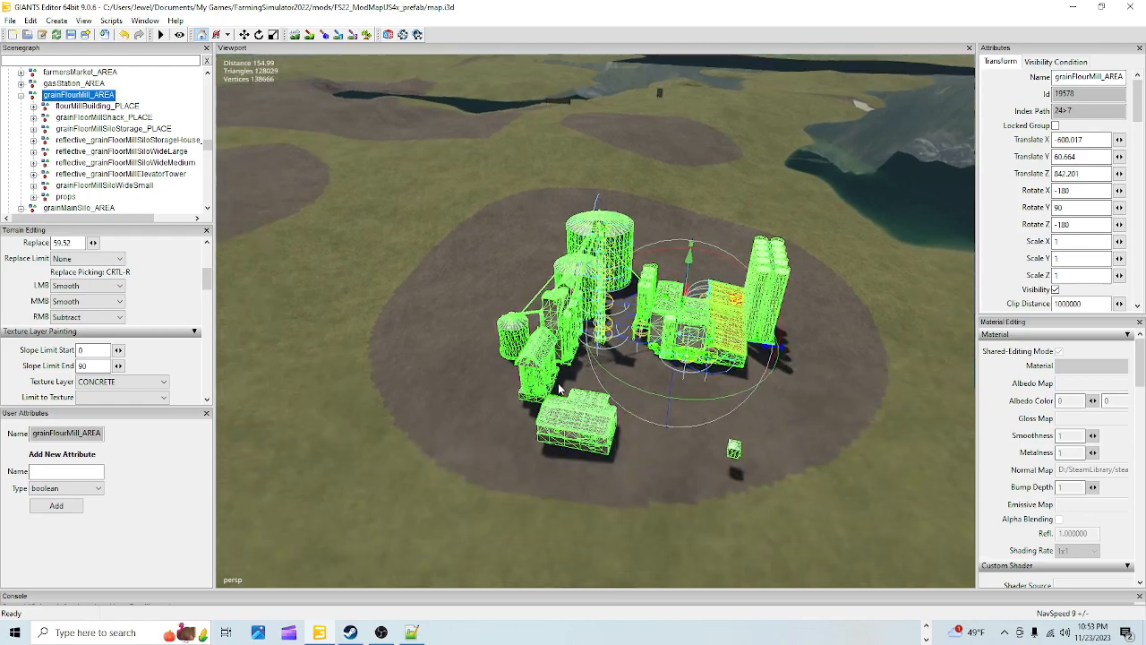
Turn grainFlourMill_AREA around its vertical axis on the dirt patch and set its Rotate Y to 2.
{"action": "left_click_drag", "start_coordinate": [696, 403], "coordinate": [628, 414]}
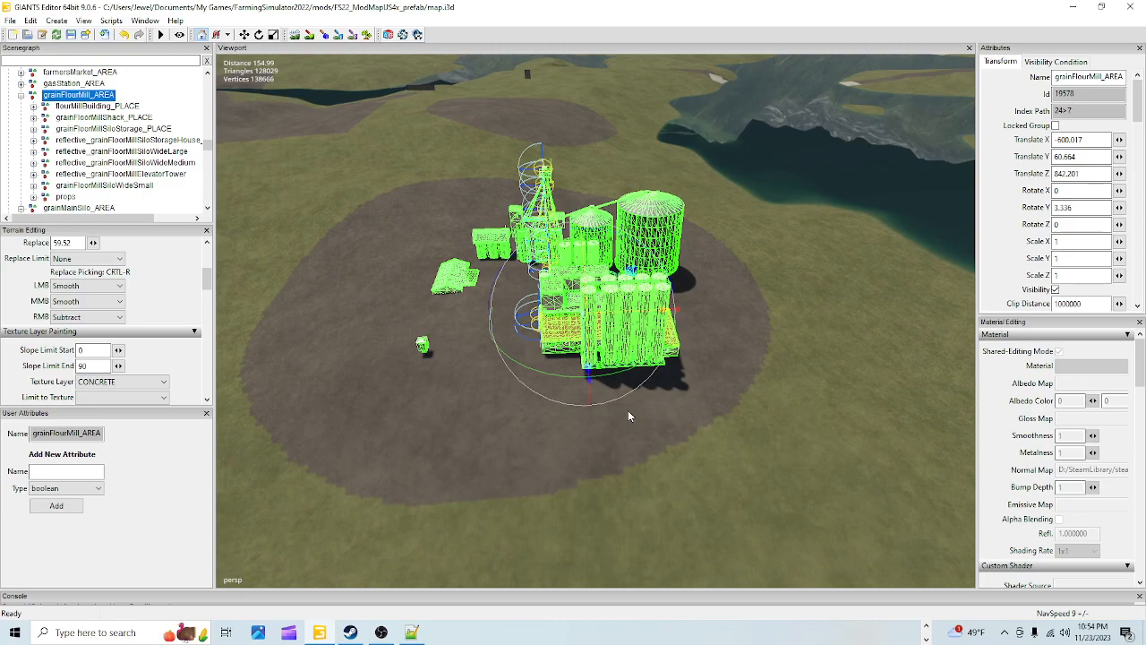
{"action": "left_click_drag", "start_coordinate": [573, 374], "coordinate": [569, 376]}
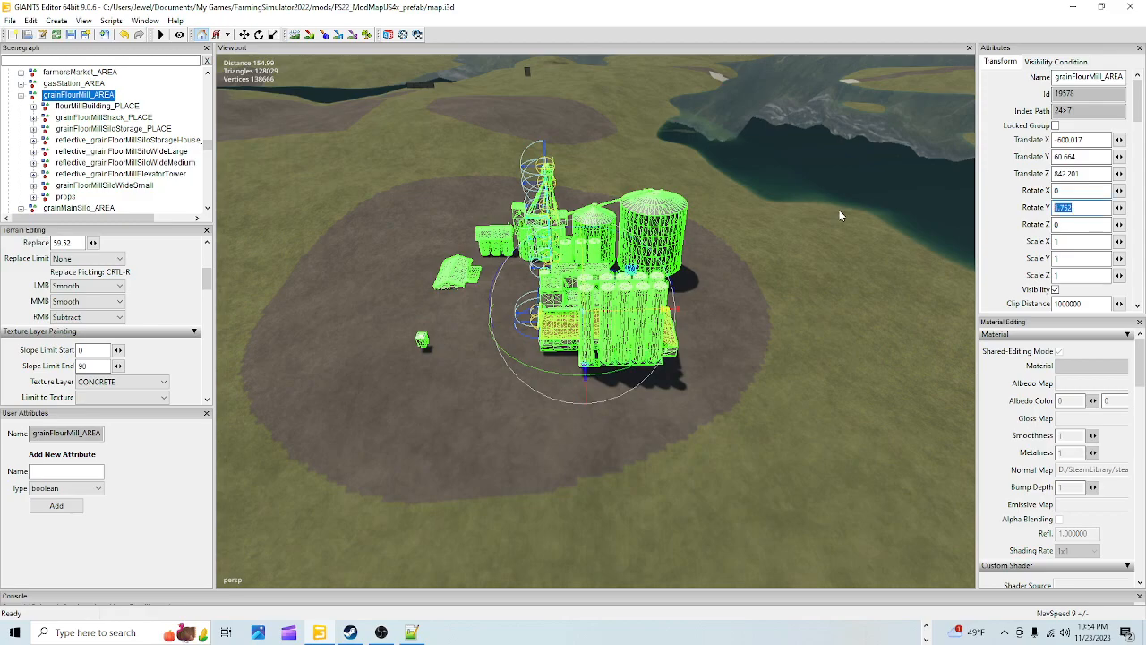
{"action": "type", "text": "2"}
{"action": "key", "text": "Return"}
{"action": "left_click_drag", "start_coordinate": [682, 277], "coordinate": [660, 287], "text": "alt"}
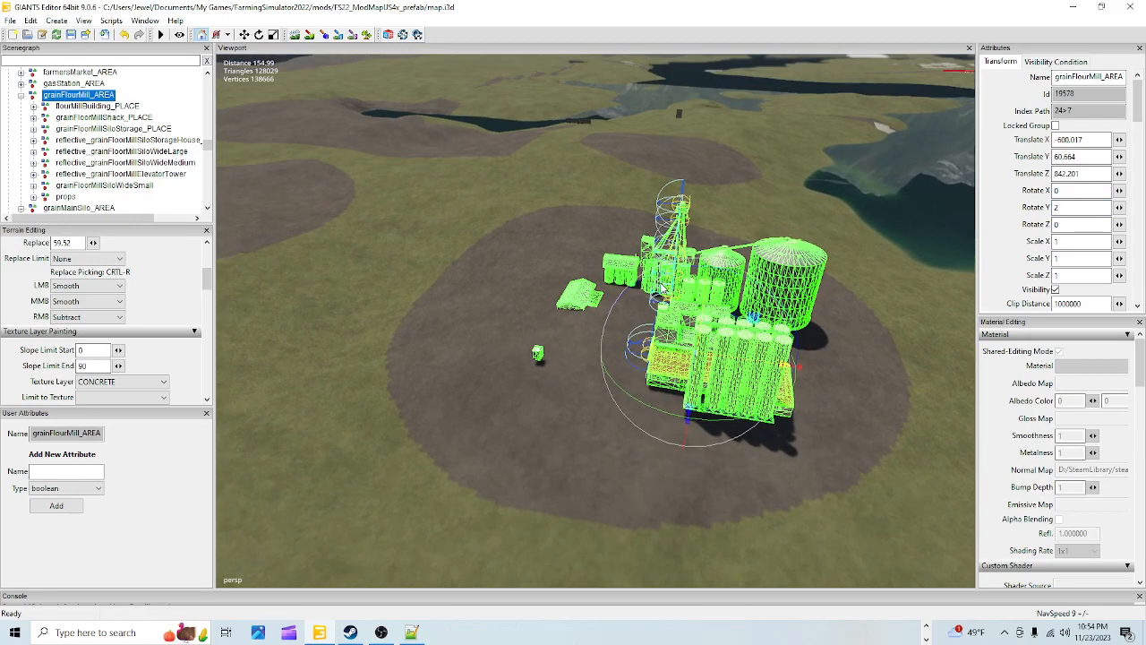
{"action": "left_click_drag", "start_coordinate": [662, 288], "coordinate": [539, 290], "text": "alt"}
{"action": "right_click_drag", "start_coordinate": [539, 289], "coordinate": [854, 92], "text": "alt"}
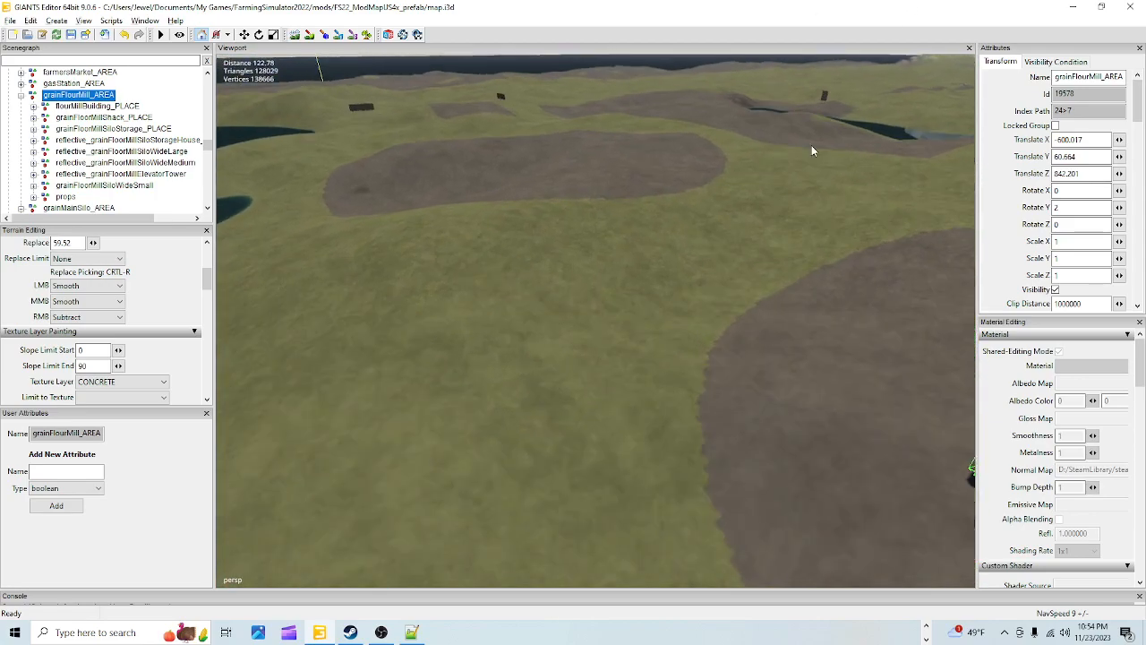
Survey the flour mill on its dirt patch from above and across the river to judge its placement and orientation.
{"action": "right_click_drag", "start_coordinate": [546, 403], "coordinate": [881, 42], "text": "alt"}
{"action": "right_click_drag", "start_coordinate": [530, 496], "coordinate": [766, 34], "text": "alt"}
{"action": "mouse_move", "coordinate": [573, 430]}
{"action": "right_mouse_down", "text": "alt"}
{"action": "mouse_move", "coordinate": [935, 216]}
{"action": "mouse_move", "coordinate": [838, 168]}
{"action": "mouse_move", "coordinate": [161, 486]}
{"action": "right_mouse_up", "text": "alt"}
{"action": "right_click_drag", "start_coordinate": [770, 179], "coordinate": [56, 493], "text": "alt"}
{"action": "mouse_move", "coordinate": [859, 107]}
{"action": "right_mouse_down", "text": "alt"}
{"action": "mouse_move", "coordinate": [707, 163]}
{"action": "mouse_move", "coordinate": [428, 443]}
{"action": "right_mouse_up", "text": "alt"}
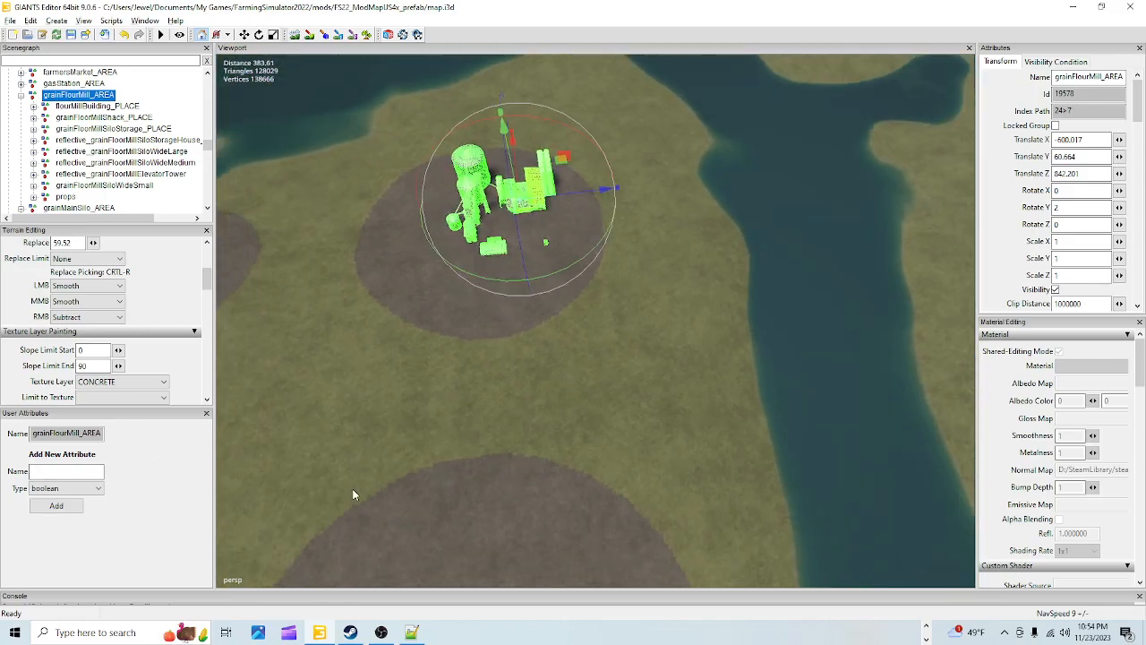
{"action": "right_click_drag", "start_coordinate": [662, 206], "coordinate": [366, 456], "text": "alt"}
{"action": "right_click_drag", "start_coordinate": [699, 170], "coordinate": [540, 415], "text": "alt"}
{"action": "left_click_drag", "start_coordinate": [540, 411], "coordinate": [504, 430], "text": "alt"}
{"action": "middle_click_drag", "start_coordinate": [650, 264], "coordinate": [504, 457], "text": "alt"}
{"action": "right_click_drag", "start_coordinate": [504, 457], "coordinate": [679, 280], "text": "alt"}
{"action": "mouse_move", "coordinate": [538, 426]}
{"action": "right_mouse_down", "text": "alt"}
{"action": "mouse_move", "coordinate": [609, 354]}
{"action": "mouse_move", "coordinate": [644, 255]}
{"action": "right_mouse_up", "text": "alt"}
{"action": "right_click_drag", "start_coordinate": [582, 412], "coordinate": [743, 269], "text": "alt"}
{"action": "left_click_drag", "start_coordinate": [619, 402], "coordinate": [524, 479], "text": "alt"}
{"action": "right_click_drag", "start_coordinate": [537, 403], "coordinate": [706, 61], "text": "alt"}
{"action": "left_click_drag", "start_coordinate": [574, 499], "coordinate": [587, 484], "text": "alt"}
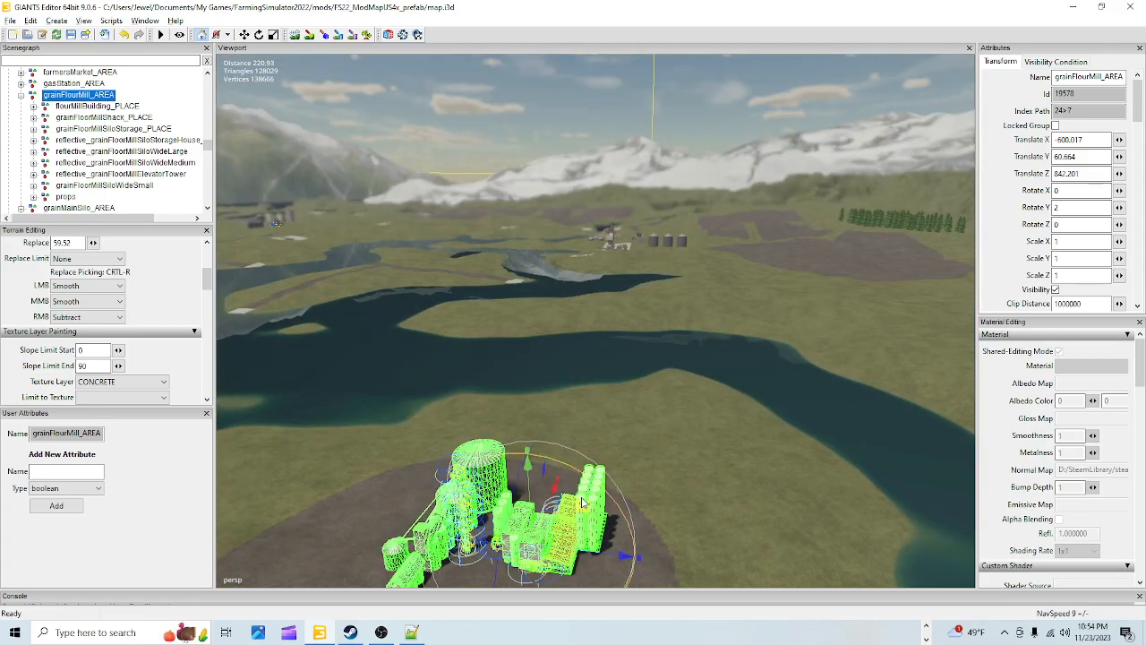
Examine the flour mill's building front, shack and silos up close to compare their bases with the ground.
{"action": "right_click_drag", "start_coordinate": [703, 268], "coordinate": [743, 217], "text": "alt"}
{"action": "left_click_drag", "start_coordinate": [742, 218], "coordinate": [752, 373], "text": "alt"}
{"action": "right_click_drag", "start_coordinate": [685, 375], "coordinate": [974, 4], "text": "alt"}
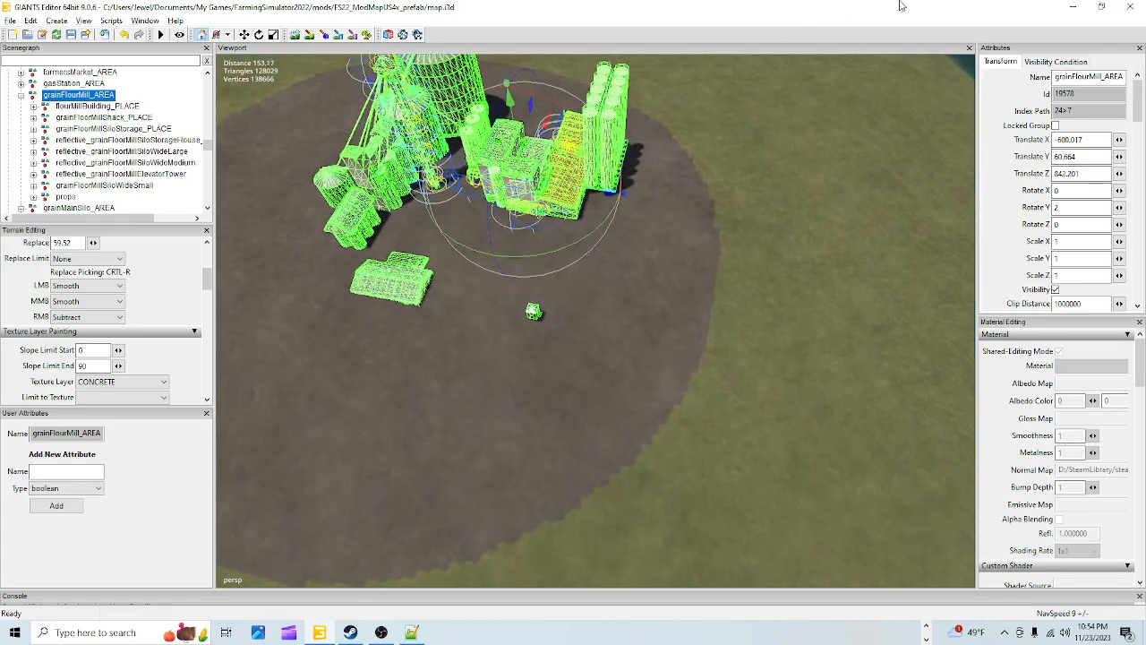
{"action": "right_click_drag", "start_coordinate": [645, 340], "coordinate": [883, 5], "text": "alt"}
{"action": "right_click_drag", "start_coordinate": [707, 278], "coordinate": [832, 81], "text": "alt"}
{"action": "left_click_drag", "start_coordinate": [739, 260], "coordinate": [650, 116], "text": "alt"}
{"action": "right_click_drag", "start_coordinate": [611, 344], "coordinate": [537, 418], "text": "alt"}
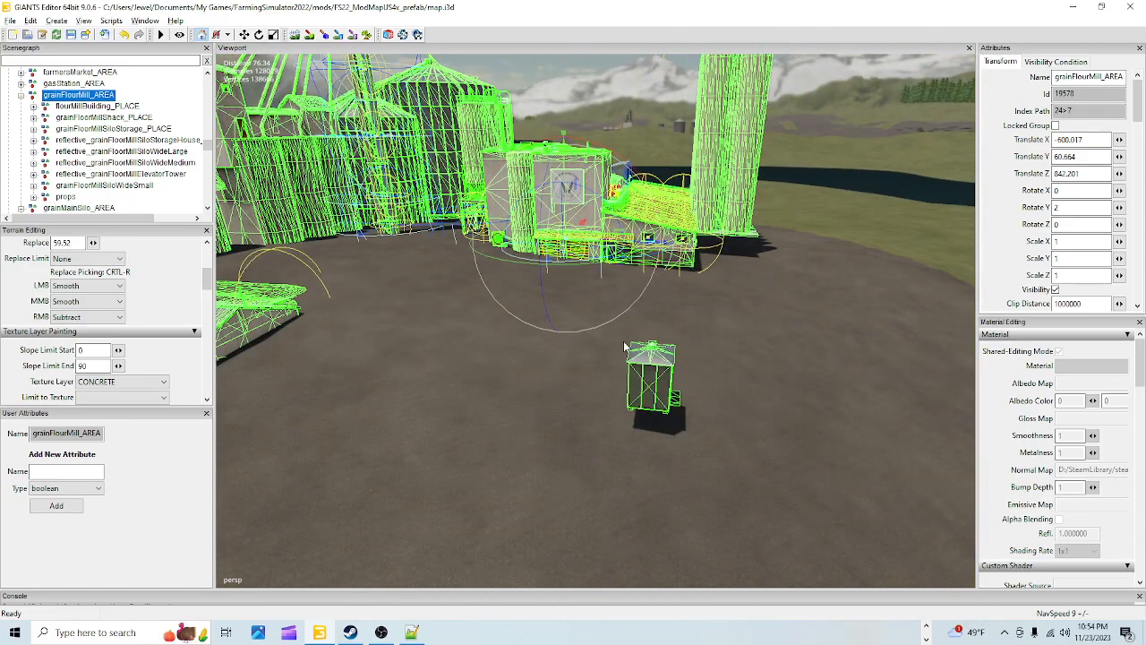
{"action": "right_click_drag", "start_coordinate": [624, 347], "coordinate": [560, 425], "text": "alt"}
{"action": "left_click_drag", "start_coordinate": [562, 424], "coordinate": [667, 379], "text": "alt"}
{"action": "right_click_drag", "start_coordinate": [667, 378], "coordinate": [770, 197], "text": "alt"}
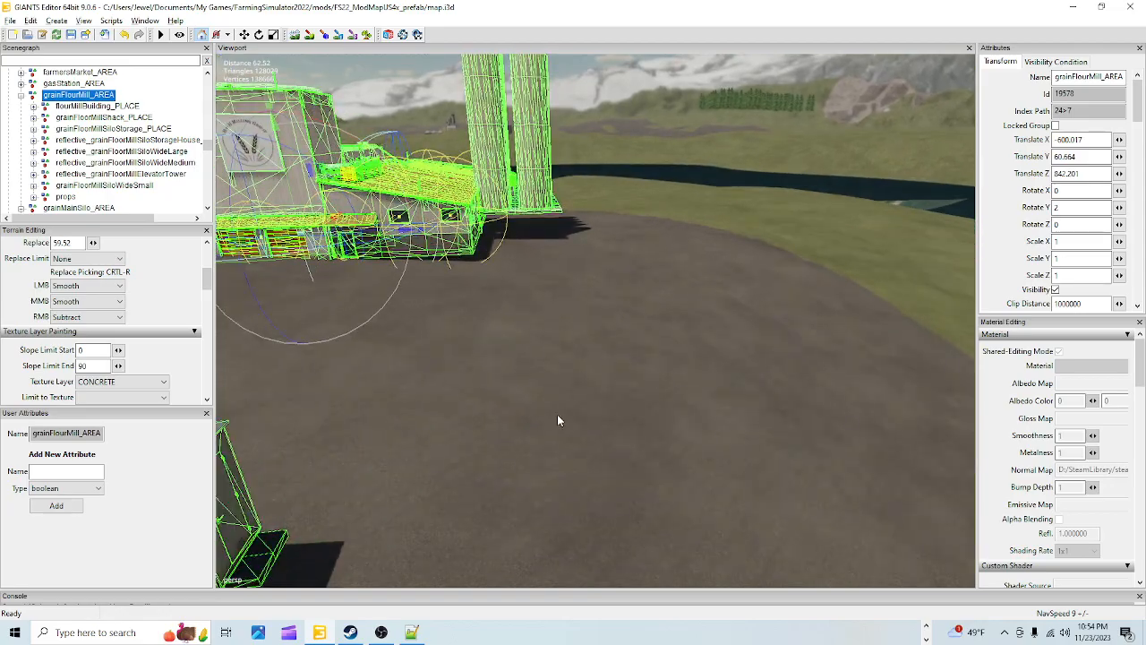
Collapse the grainFlourMill_AREA group and lower the whole mill toward the ground to a Translate Y of about 57.42.
{"action": "right_click_drag", "start_coordinate": [557, 416], "coordinate": [680, 281], "text": "alt"}
{"action": "left_click_drag", "start_coordinate": [680, 281], "coordinate": [637, 291], "text": "alt"}
{"action": "left_click_drag", "start_coordinate": [691, 346], "coordinate": [586, 266], "text": "alt"}
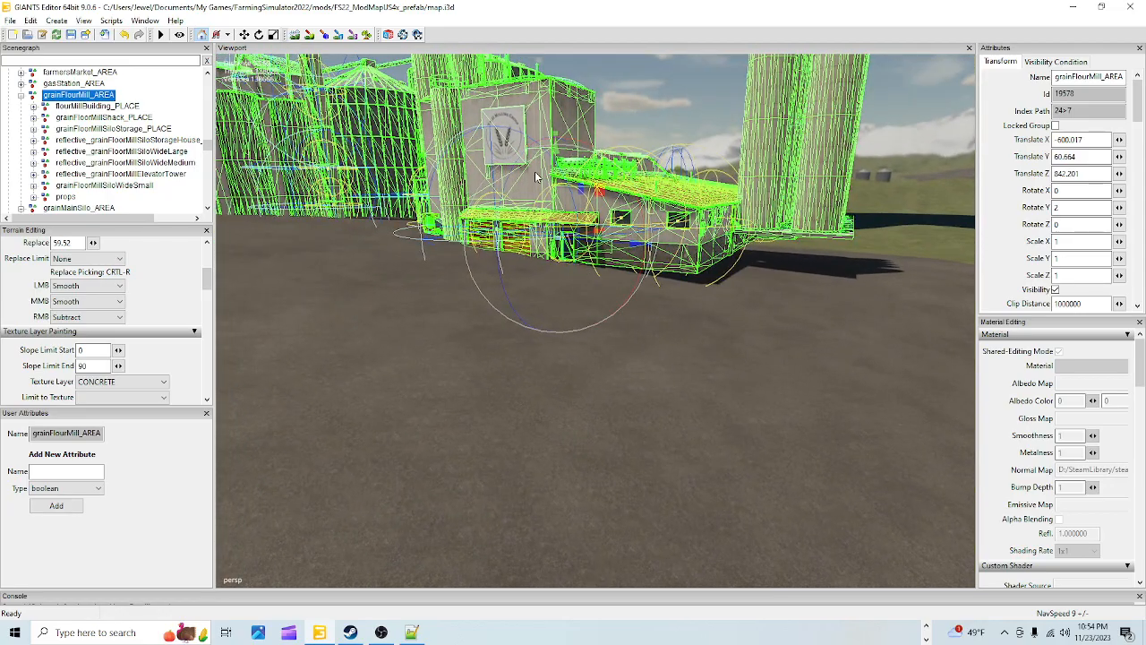
{"action": "left_click", "coordinate": [20, 95]}
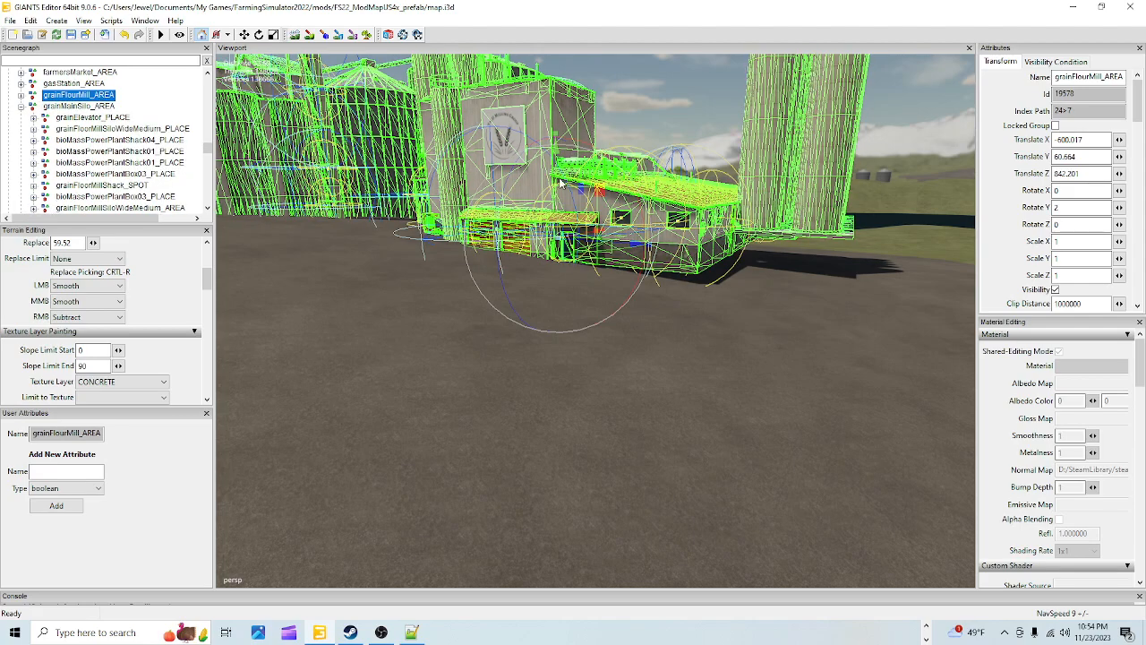
{"action": "left_click_drag", "start_coordinate": [558, 179], "coordinate": [535, 210]}
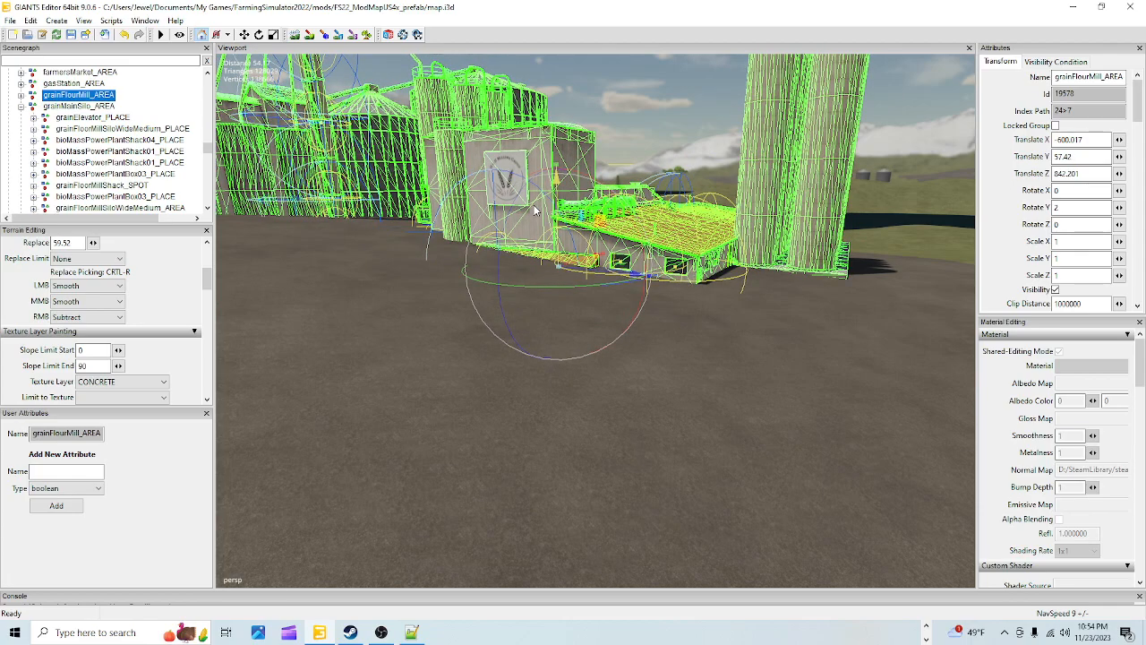
Inspect the gap between the ground and the bases of the tall silo row and low mill building.
{"action": "left_click_drag", "start_coordinate": [562, 450], "coordinate": [658, 393], "text": "alt"}
{"action": "scroll", "coordinate": [660, 391], "scroll_direction": "up", "scroll_amount": 4}
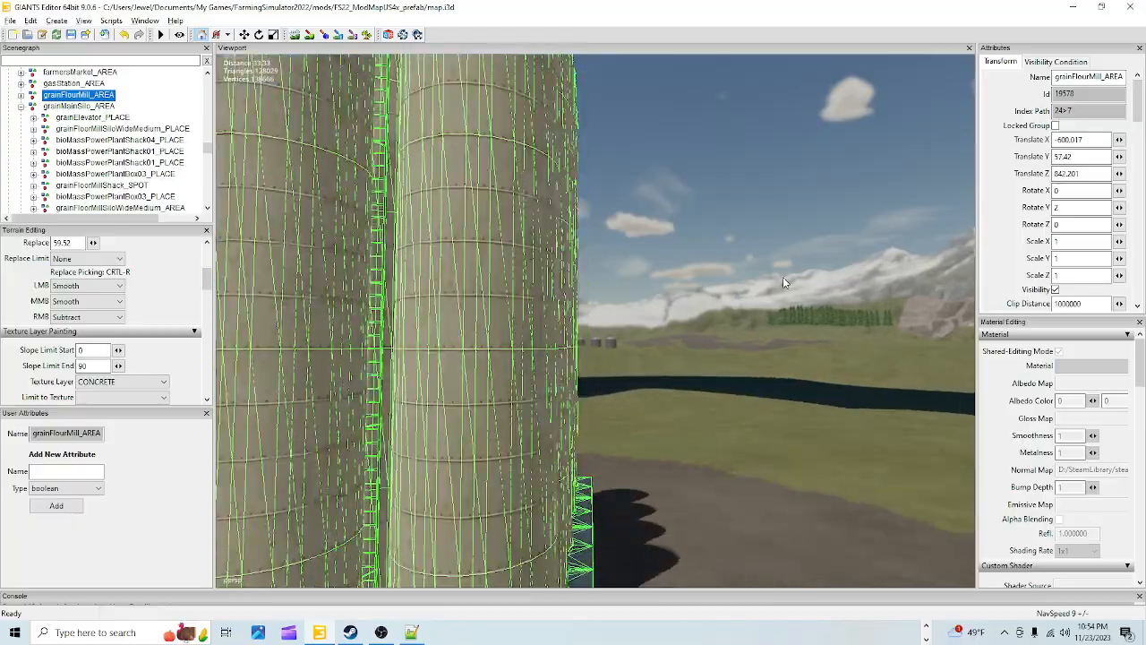
{"action": "left_click_drag", "start_coordinate": [728, 330], "coordinate": [575, 330], "text": "alt"}
{"action": "scroll", "coordinate": [663, 396], "scroll_direction": "down", "scroll_amount": 5}
{"action": "left_click_drag", "start_coordinate": [664, 395], "coordinate": [588, 441], "text": "alt"}
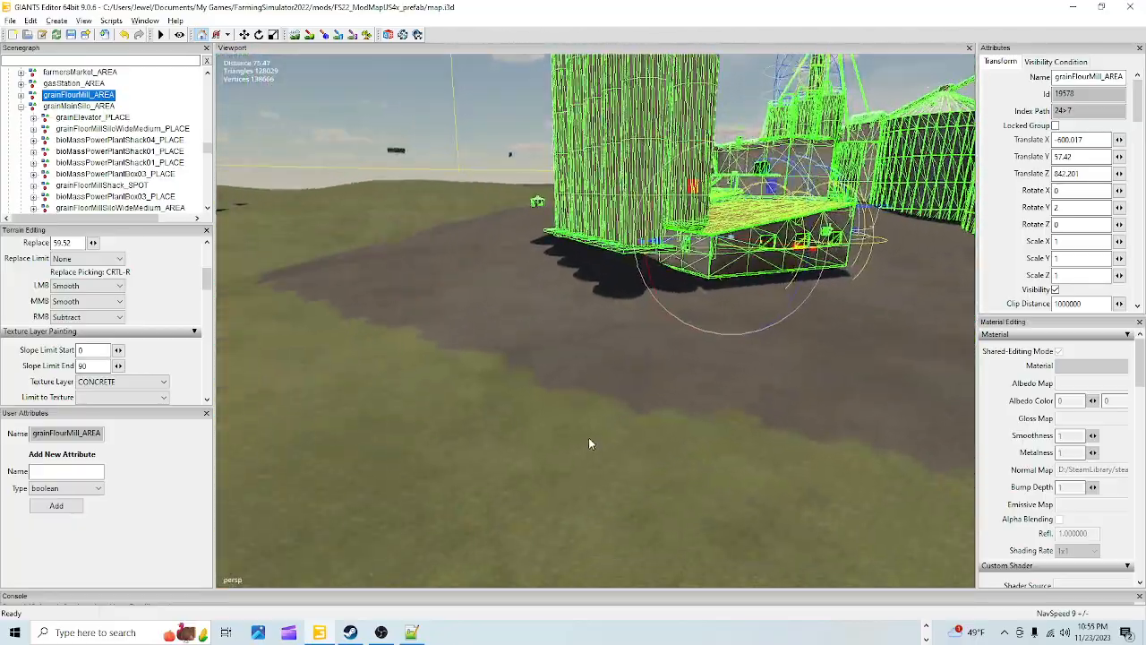
{"action": "scroll", "coordinate": [588, 442], "scroll_direction": "up", "scroll_amount": 3}
{"action": "left_click_drag", "start_coordinate": [639, 467], "coordinate": [696, 441], "text": "alt"}
{"action": "scroll", "coordinate": [611, 489], "scroll_direction": "up", "scroll_amount": 4}
{"action": "left_click_drag", "start_coordinate": [701, 341], "coordinate": [635, 348], "text": "alt"}
{"action": "scroll", "coordinate": [597, 380], "scroll_direction": "up", "scroll_amount": 2}
{"action": "scroll", "coordinate": [623, 384], "scroll_direction": "up", "scroll_amount": 4}
{"action": "scroll", "coordinate": [635, 349], "scroll_direction": "down", "scroll_amount": 5}
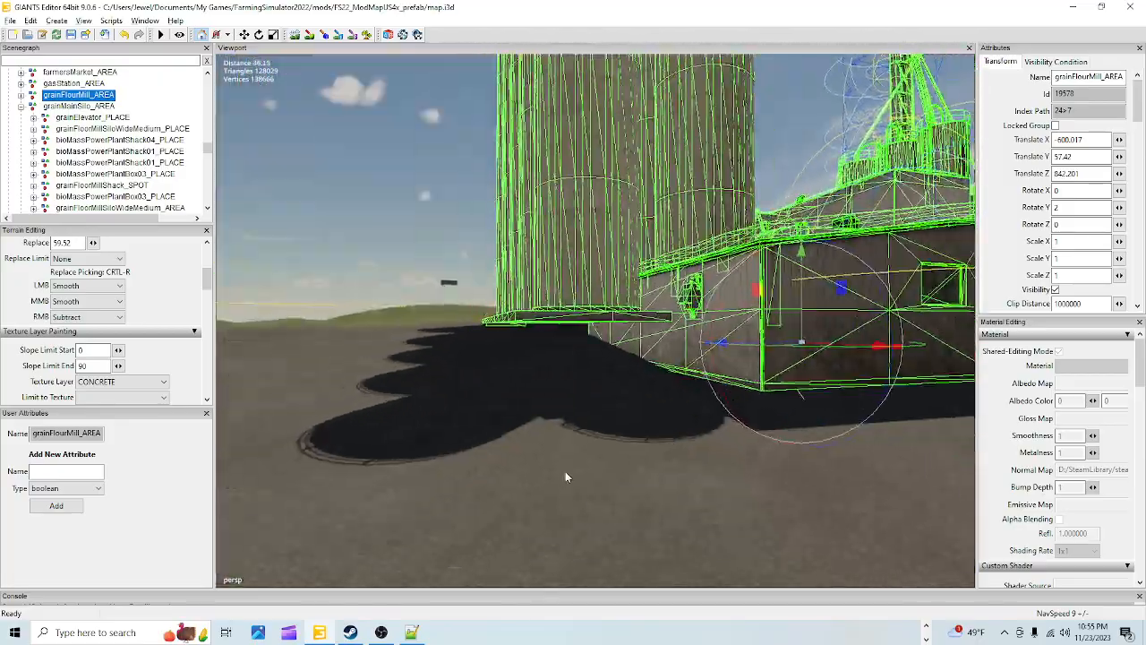
{"action": "left_click_drag", "start_coordinate": [564, 474], "coordinate": [584, 443], "text": "alt"}
{"action": "scroll", "coordinate": [584, 443], "scroll_direction": "down", "scroll_amount": 4}
{"action": "left_click_drag", "start_coordinate": [672, 363], "coordinate": [610, 297], "text": "alt"}
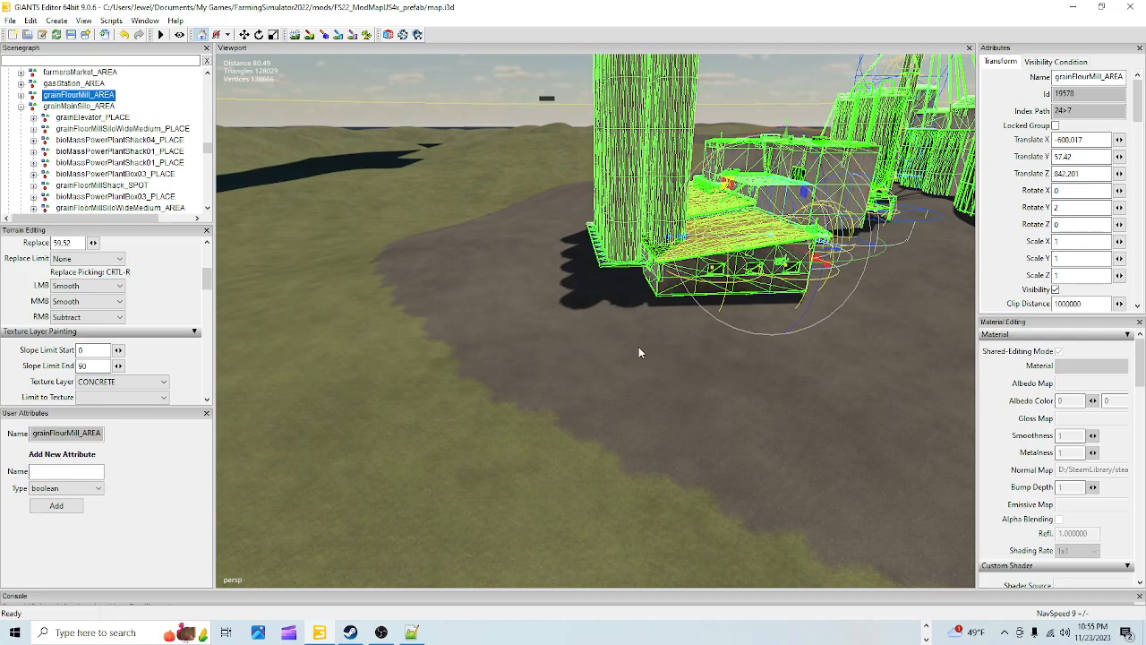
Check the wide silo, the tall silo row and the edge of the dirt patch from other sides of the site.
{"action": "mouse_move", "coordinate": [641, 414]}
{"action": "left_mouse_down", "text": "alt"}
{"action": "mouse_move", "coordinate": [701, 421]}
{"action": "mouse_move", "coordinate": [764, 300]}
{"action": "mouse_move", "coordinate": [638, 414]}
{"action": "mouse_move", "coordinate": [657, 418]}
{"action": "left_mouse_up", "text": "alt"}
{"action": "scroll", "coordinate": [538, 534], "scroll_direction": "up", "scroll_amount": 3}
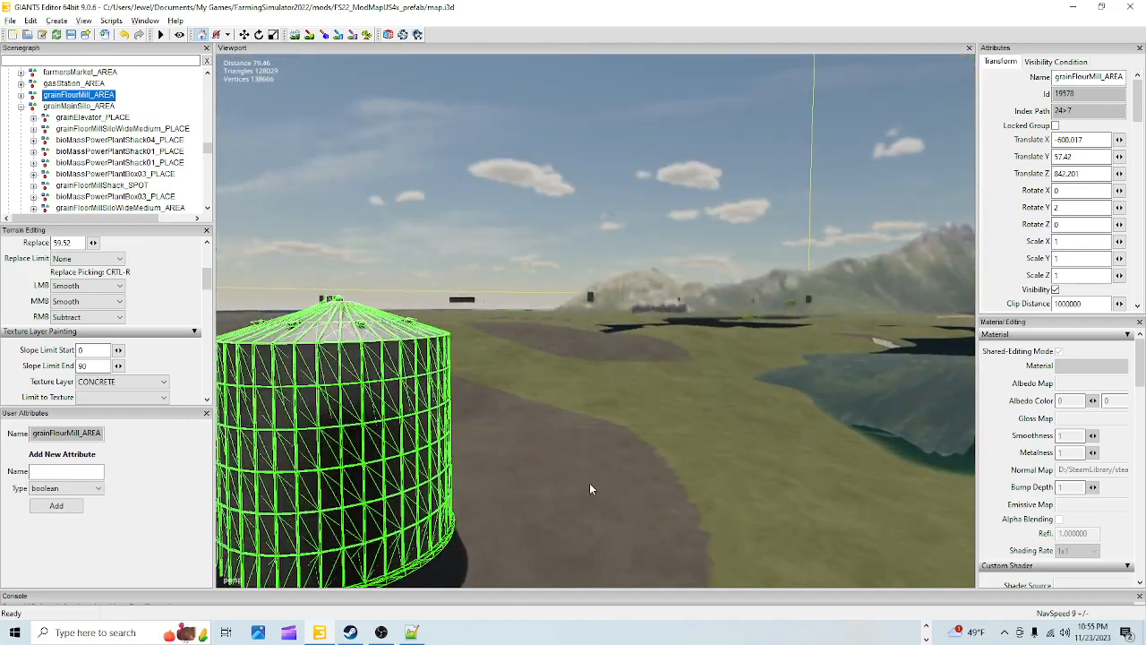
{"action": "left_click_drag", "start_coordinate": [805, 277], "coordinate": [803, 248], "text": "alt"}
{"action": "scroll", "coordinate": [802, 249], "scroll_direction": "up", "scroll_amount": 1}
{"action": "scroll", "coordinate": [802, 250], "scroll_direction": "down", "scroll_amount": 1}
{"action": "left_click_drag", "start_coordinate": [641, 202], "coordinate": [567, 413], "text": "alt"}
{"action": "scroll", "coordinate": [742, 235], "scroll_direction": "down", "scroll_amount": 1}
{"action": "scroll", "coordinate": [716, 315], "scroll_direction": "down", "scroll_amount": 2}
{"action": "scroll", "coordinate": [566, 413], "scroll_direction": "up", "scroll_amount": 3}
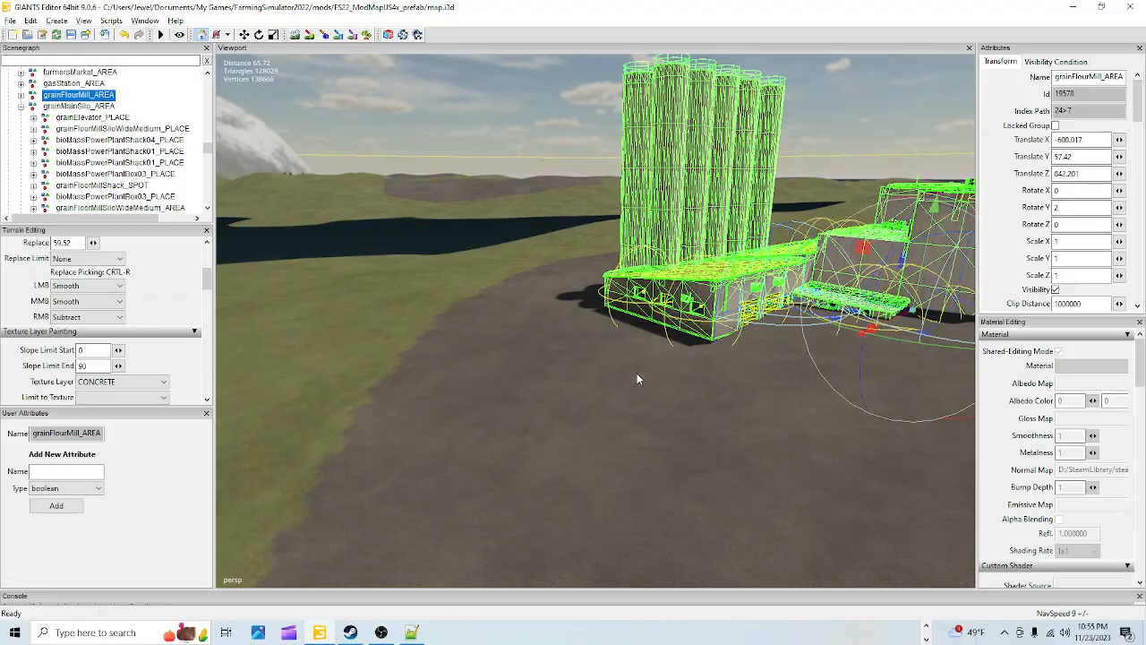
{"action": "scroll", "coordinate": [636, 372], "scroll_direction": "up", "scroll_amount": 2}
{"action": "left_click_drag", "start_coordinate": [637, 372], "coordinate": [924, 330], "text": "alt"}
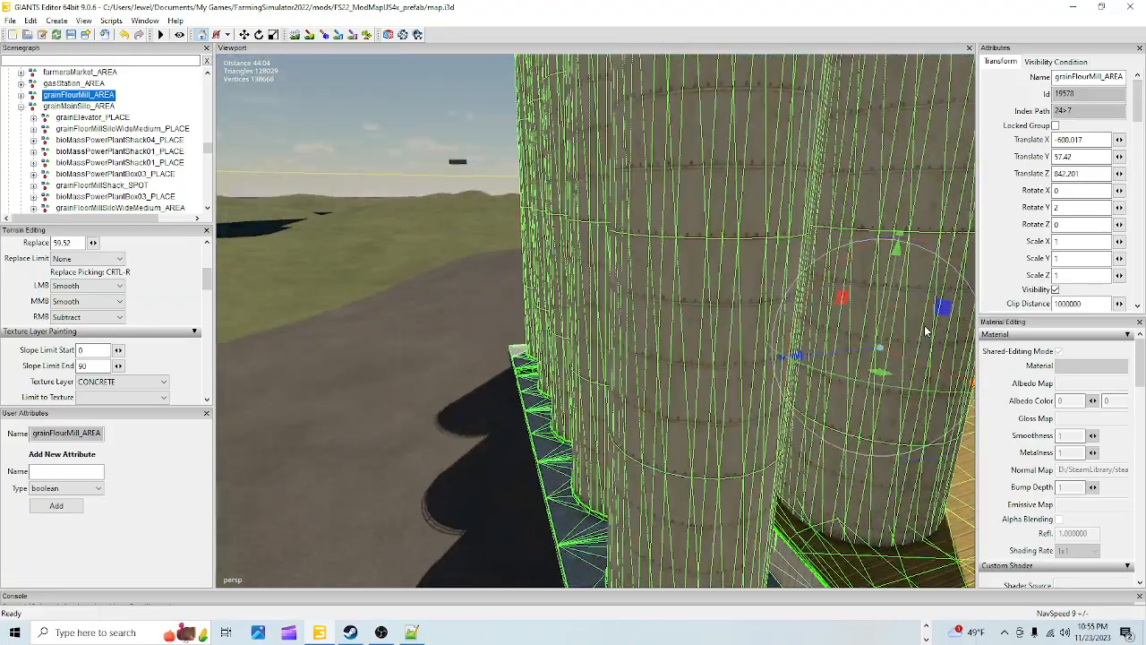
Lower grainFlourMill_AREA further at the low building's windowed wall to a Translate Y of about 57.016.
{"action": "scroll", "coordinate": [925, 329], "scroll_direction": "down", "scroll_amount": 4}
{"action": "left_click_drag", "start_coordinate": [761, 402], "coordinate": [691, 363], "text": "alt"}
{"action": "scroll", "coordinate": [803, 317], "scroll_direction": "down", "scroll_amount": 3}
{"action": "scroll", "coordinate": [631, 425], "scroll_direction": "up", "scroll_amount": 5}
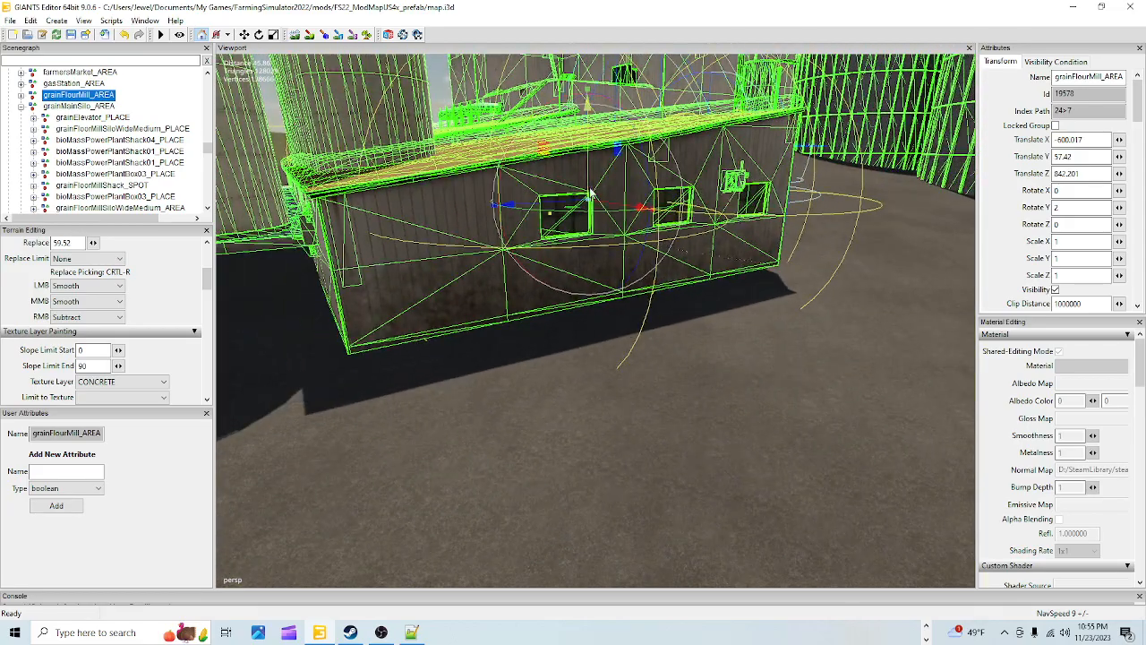
{"action": "left_click_drag", "start_coordinate": [588, 177], "coordinate": [596, 192]}
Set the primary terrain sculpting action to Replace and pick the ground beside the mill wall as the replace height, 56.98.
{"action": "left_click_drag", "start_coordinate": [674, 358], "coordinate": [728, 304], "text": "alt"}
{"action": "left_click_drag", "start_coordinate": [660, 391], "coordinate": [626, 407], "text": "alt"}
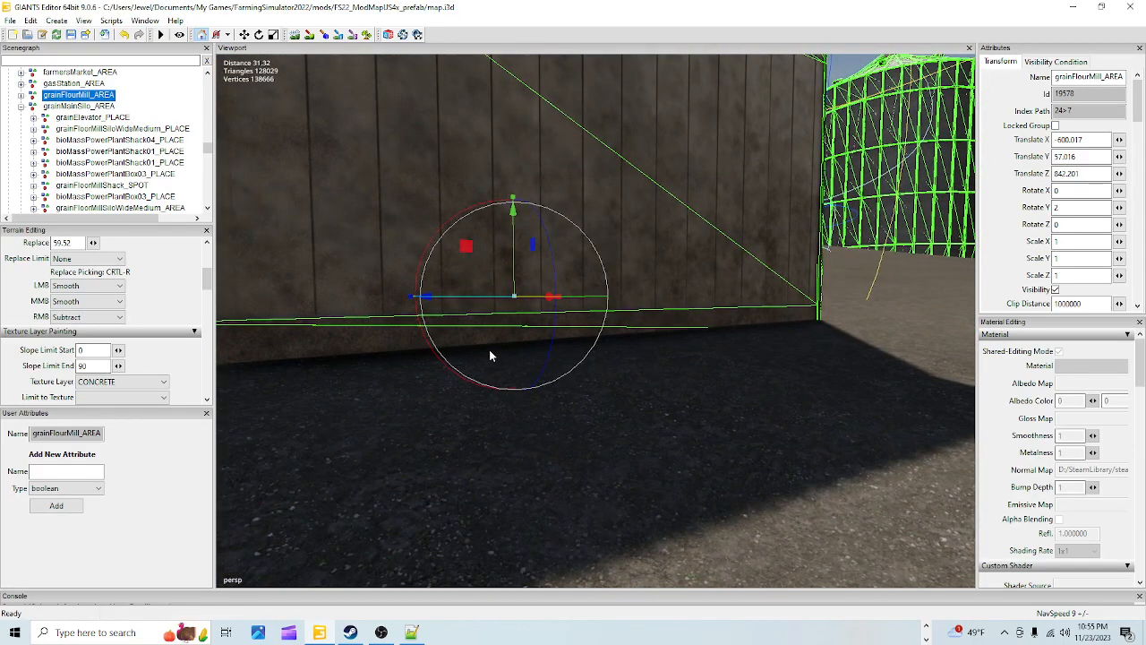
{"action": "left_click_drag", "start_coordinate": [591, 352], "coordinate": [474, 333], "text": "alt"}
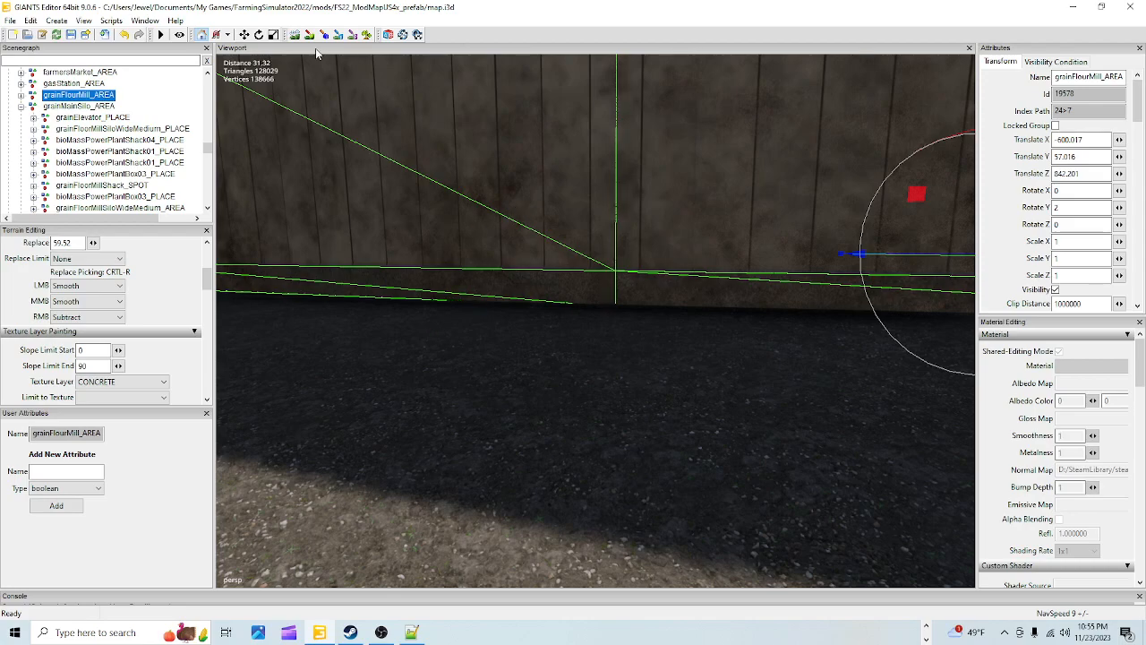
{"action": "left_click", "coordinate": [296, 35]}
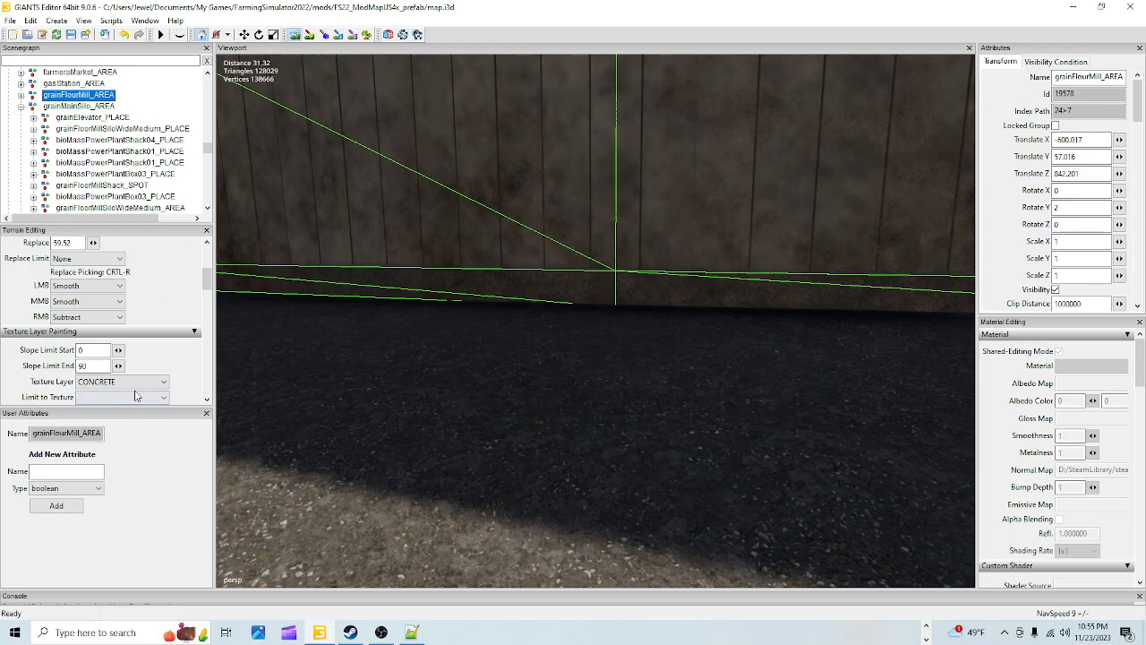
{"action": "left_click", "coordinate": [87, 284]}
{"action": "left_click", "coordinate": [71, 342]}
{"action": "left_click", "coordinate": [296, 38]}
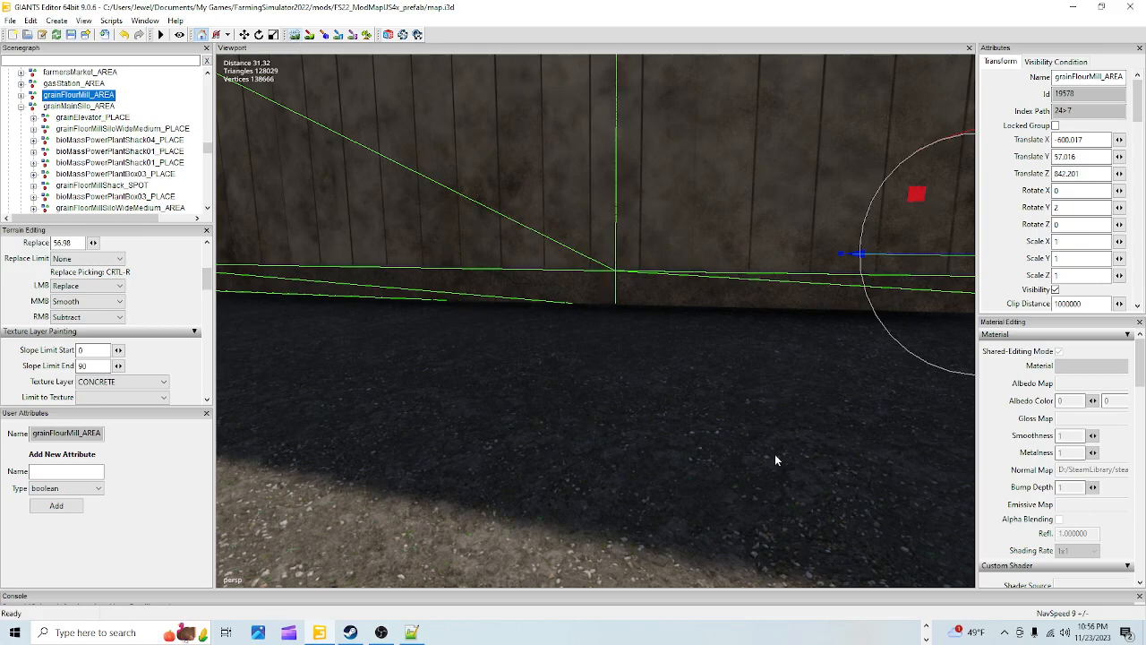
Level the ground along the low mill building's wall with the terrain Replace brush at height 56.98.
{"action": "scroll", "coordinate": [772, 455], "scroll_direction": "down", "scroll_amount": 2}
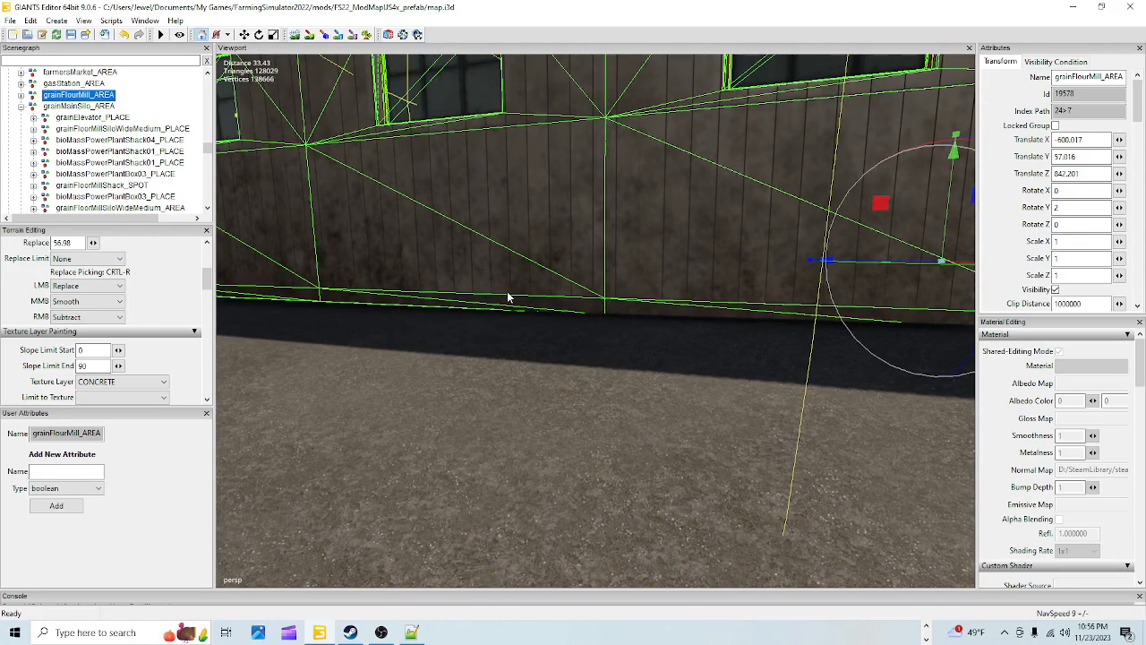
{"action": "left_click", "coordinate": [295, 35]}
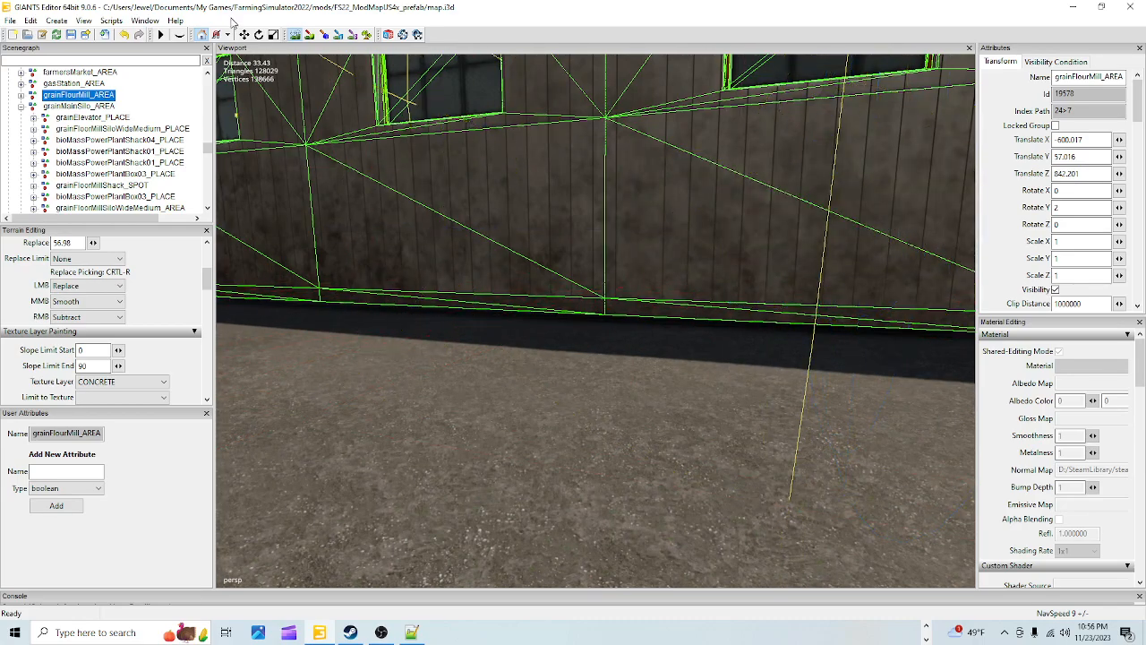
{"action": "left_click", "coordinate": [296, 35]}
{"action": "left_click_drag", "start_coordinate": [691, 437], "coordinate": [762, 446], "text": "alt"}
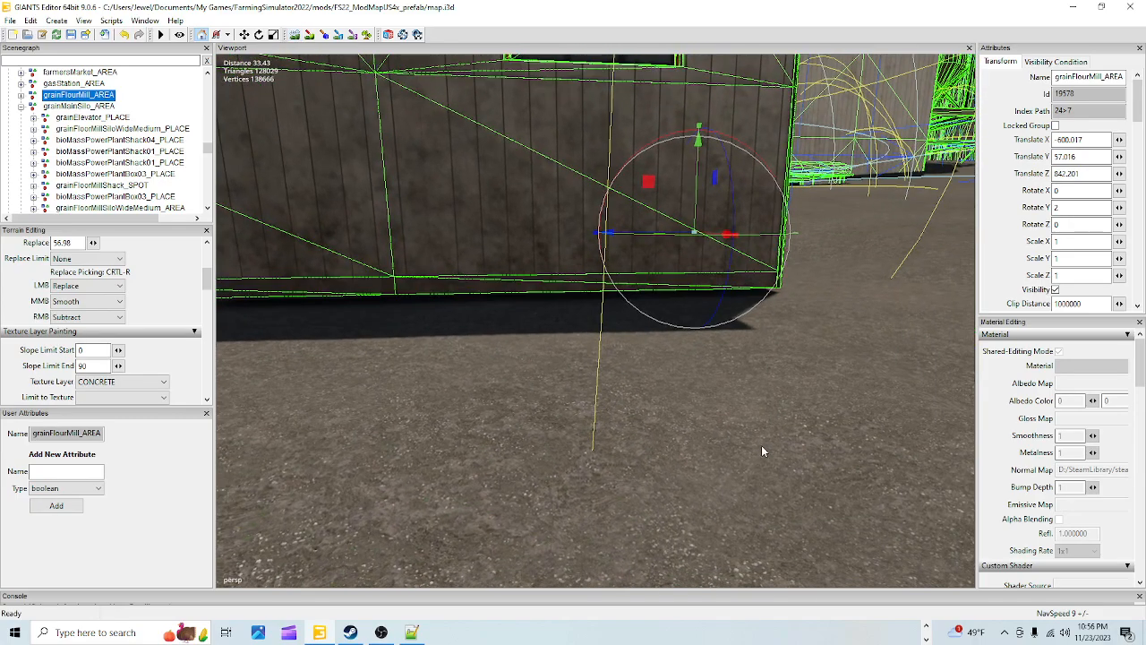
Nudge grainFlourMill_AREA vertically at the wall's base to a Translate Y of about 56.977.
{"action": "scroll", "coordinate": [710, 347], "scroll_direction": "up", "scroll_amount": 5}
{"action": "scroll", "coordinate": [710, 348], "scroll_direction": "up", "scroll_amount": 2}
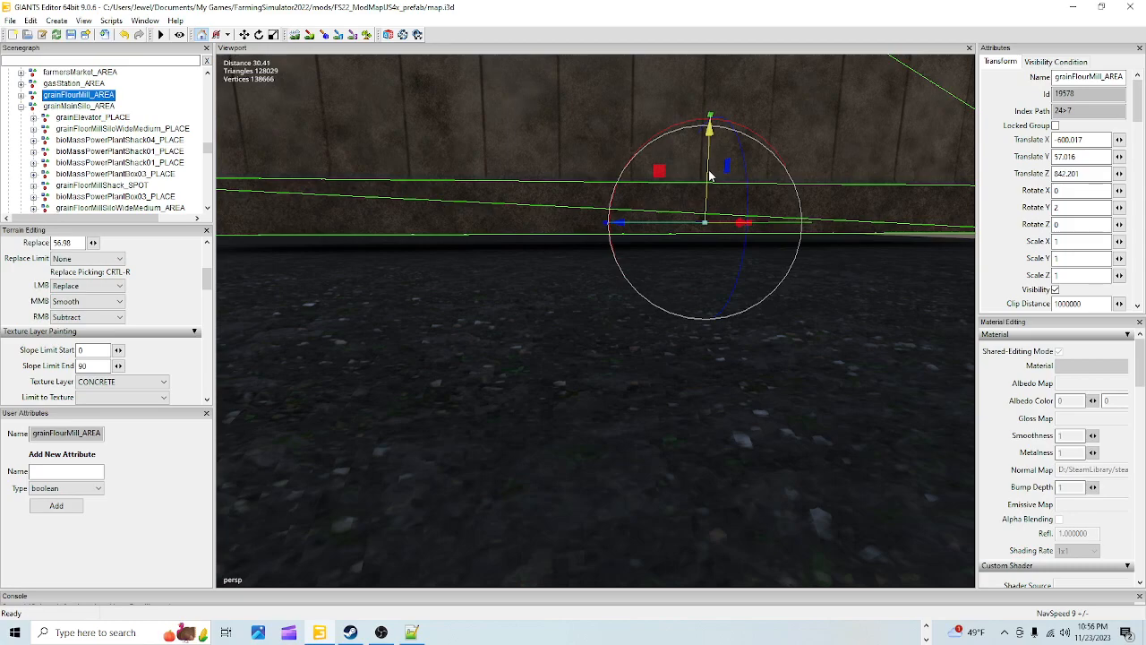
{"action": "left_click_drag", "start_coordinate": [710, 176], "coordinate": [720, 178]}
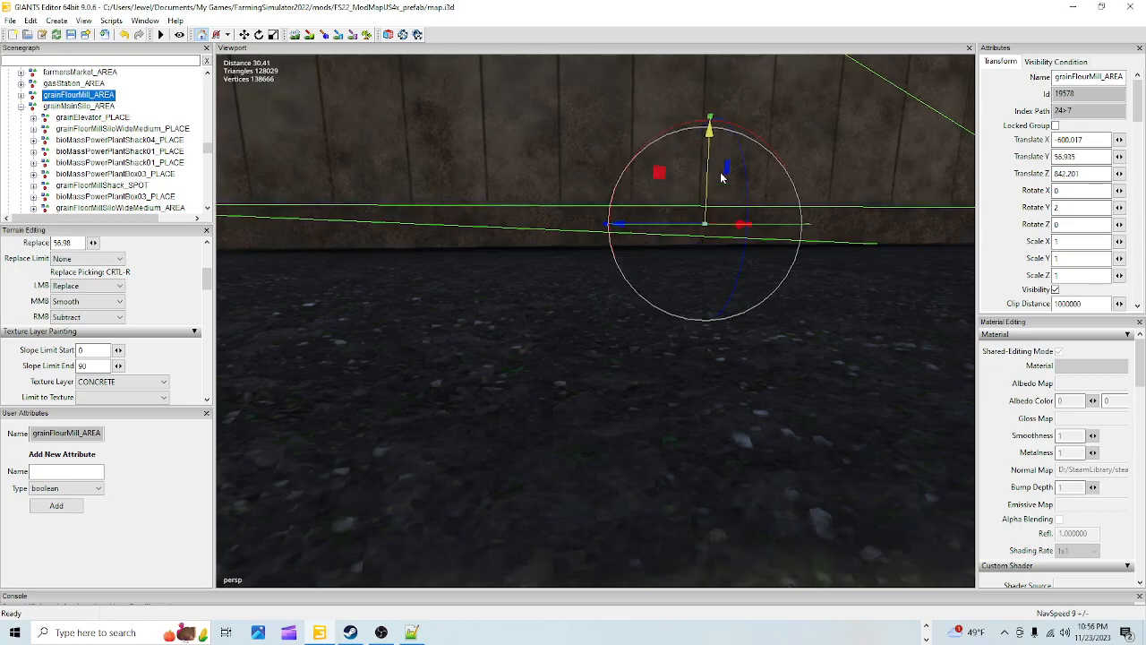
{"action": "left_click_drag", "start_coordinate": [721, 176], "coordinate": [722, 177]}
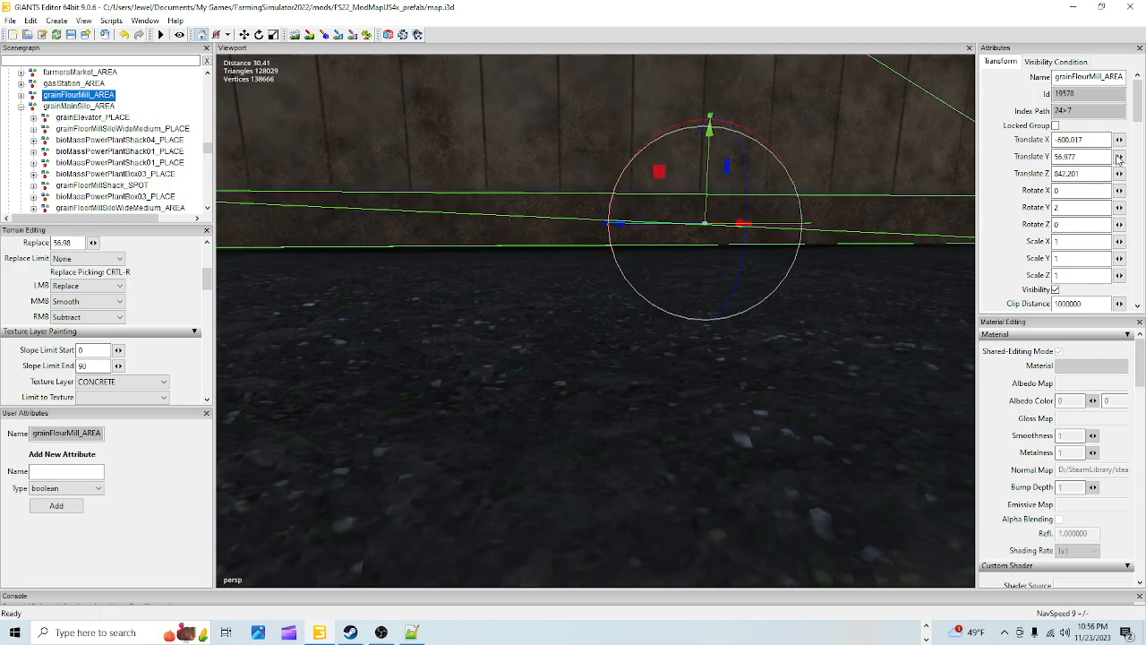
Fine-tune the Translate Y of grainFlourMill_AREA, trying 56.972 and 56.974 before settling on 56.976.
{"action": "left_click", "coordinate": [1098, 155]}
{"action": "key", "text": "BackSpace"}
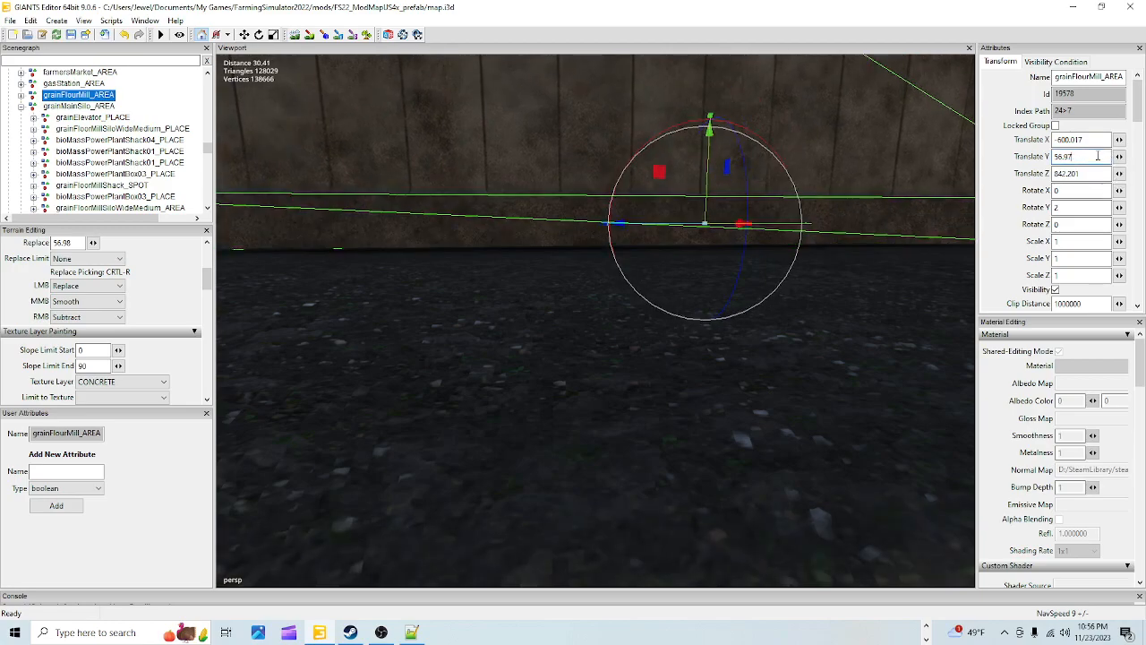
{"action": "type", "text": "2"}
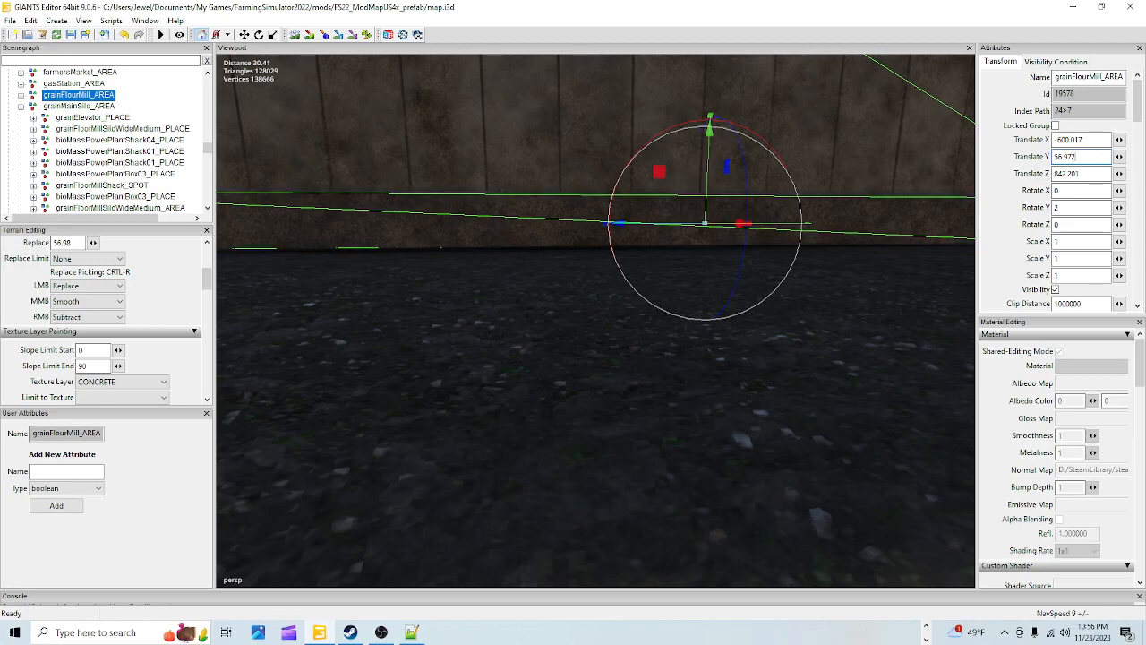
{"action": "key", "text": "BackSpace"}
{"action": "type", "text": "4"}
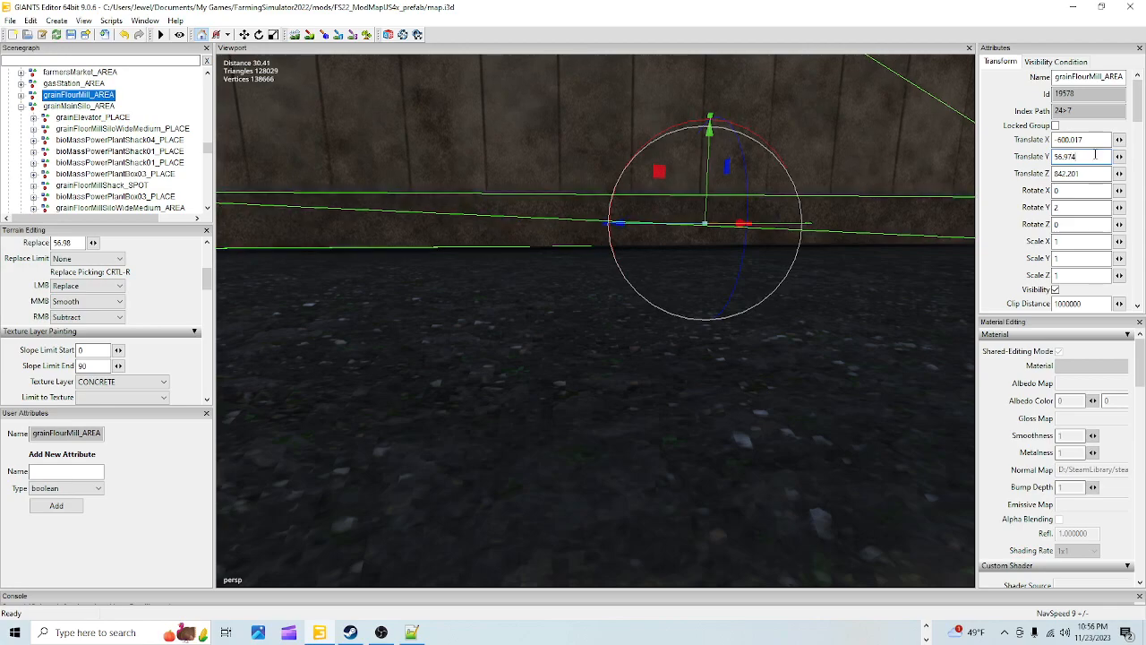
{"action": "key", "text": "BackSpace"}
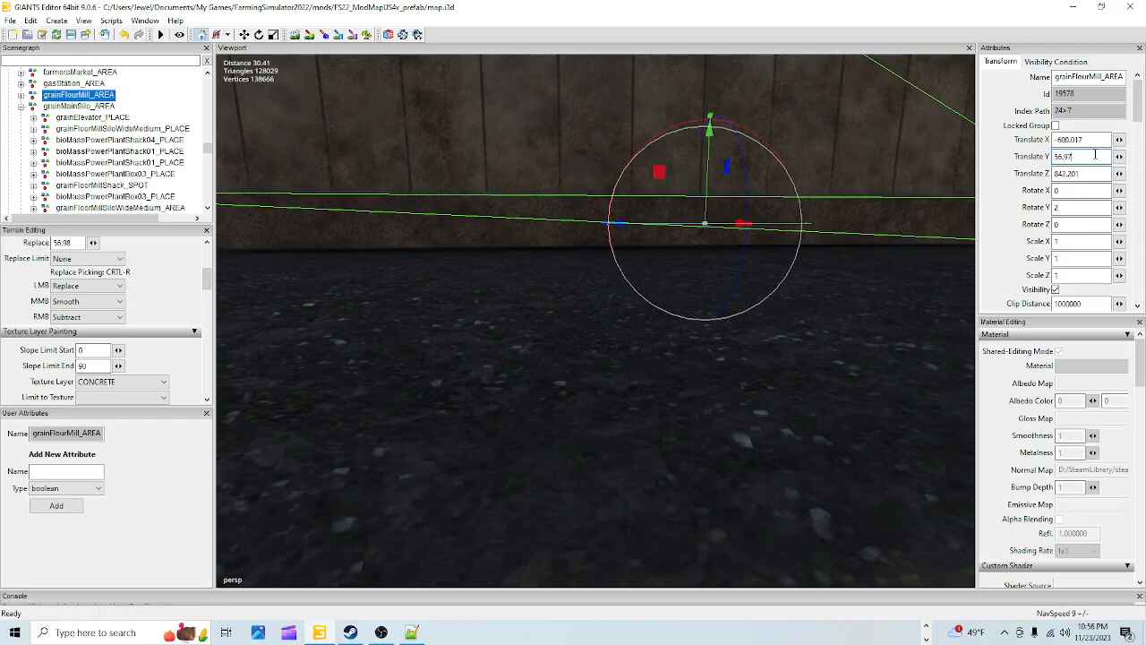
{"action": "type", "text": "6"}
Level the whole ground around the grain flour mill and its silos with the terrain Replace brush at height 56.98.
{"action": "left_click_drag", "start_coordinate": [772, 315], "coordinate": [770, 366], "text": "alt"}
{"action": "scroll", "coordinate": [758, 350], "scroll_direction": "down", "scroll_amount": 4}
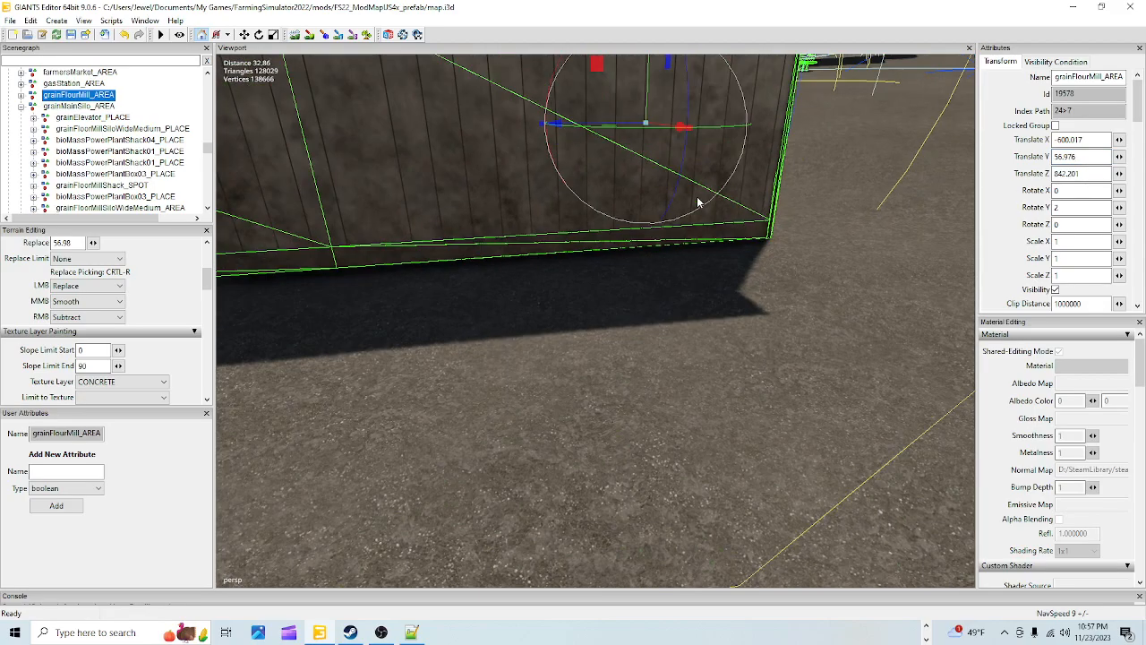
{"action": "left_click_drag", "start_coordinate": [826, 435], "coordinate": [752, 179], "text": "alt"}
{"action": "scroll", "coordinate": [760, 385], "scroll_direction": "down", "scroll_amount": 4}
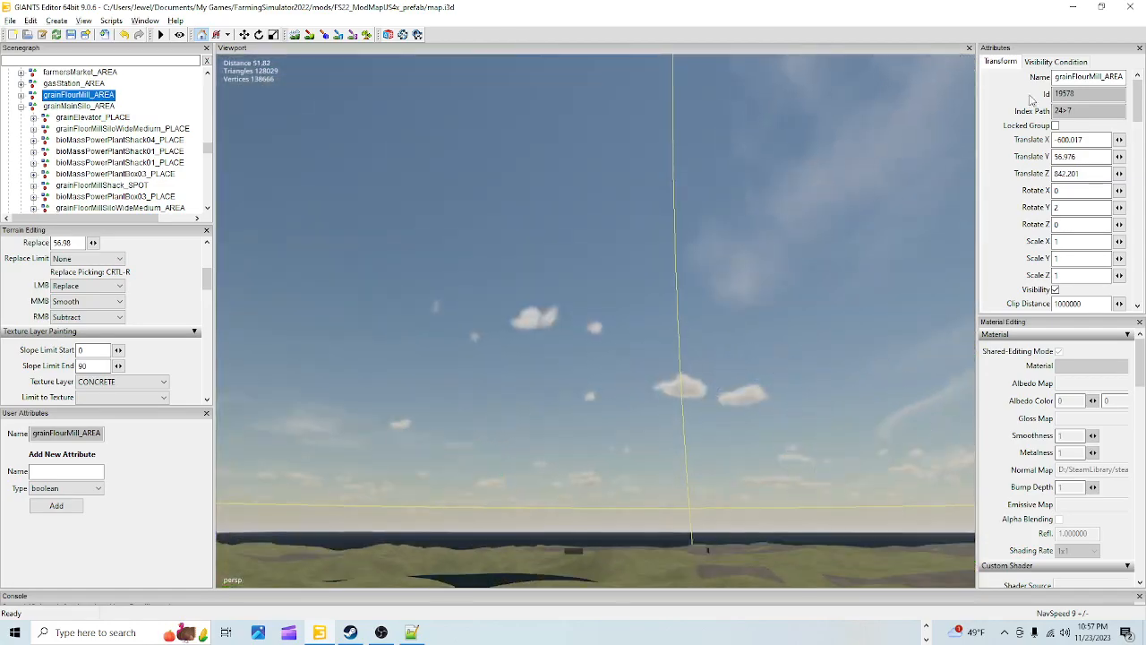
{"action": "key", "text": "f"}
{"action": "scroll", "coordinate": [937, 190], "scroll_direction": "down", "scroll_amount": 5}
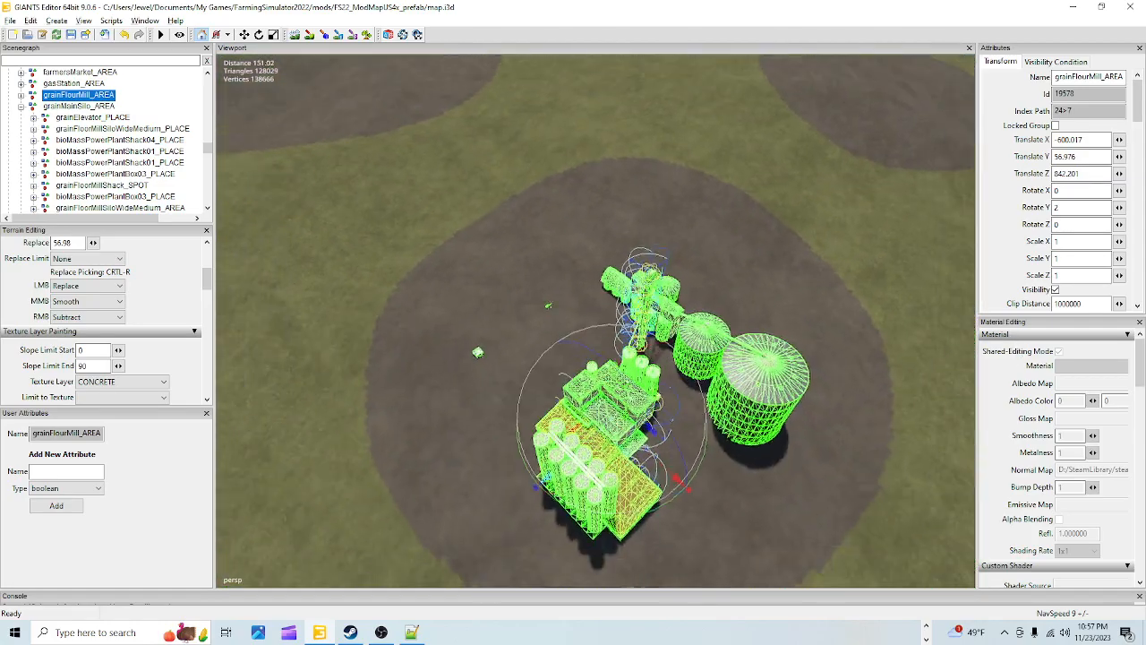
{"action": "scroll", "coordinate": [596, 321], "scroll_direction": "down", "scroll_amount": 2}
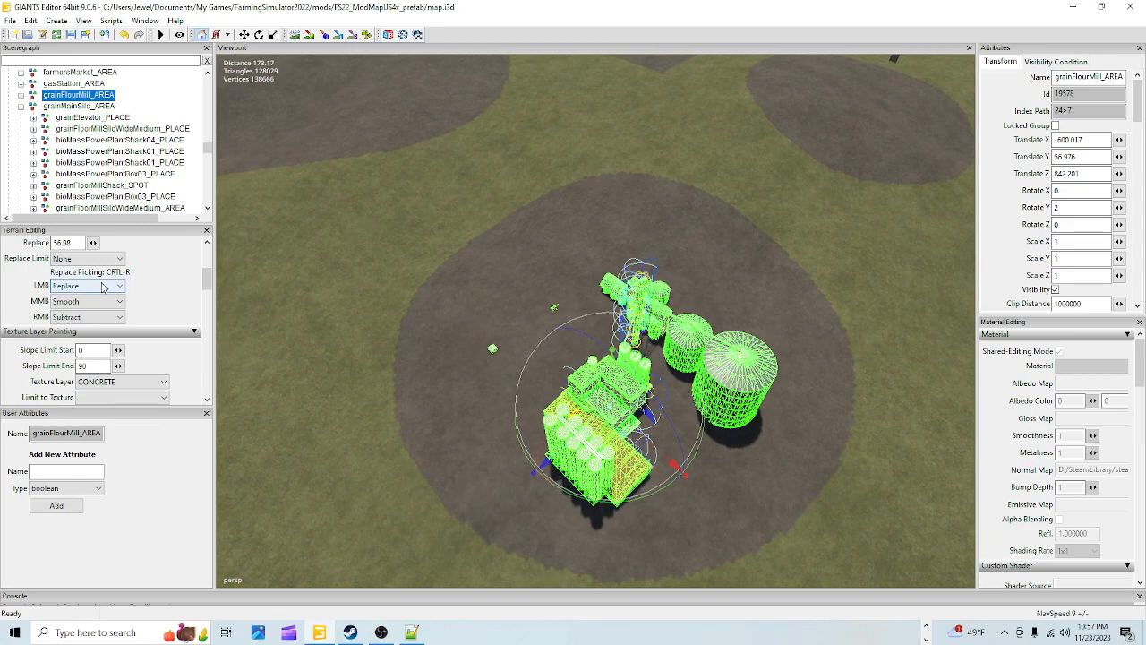
{"action": "left_click", "coordinate": [294, 35]}
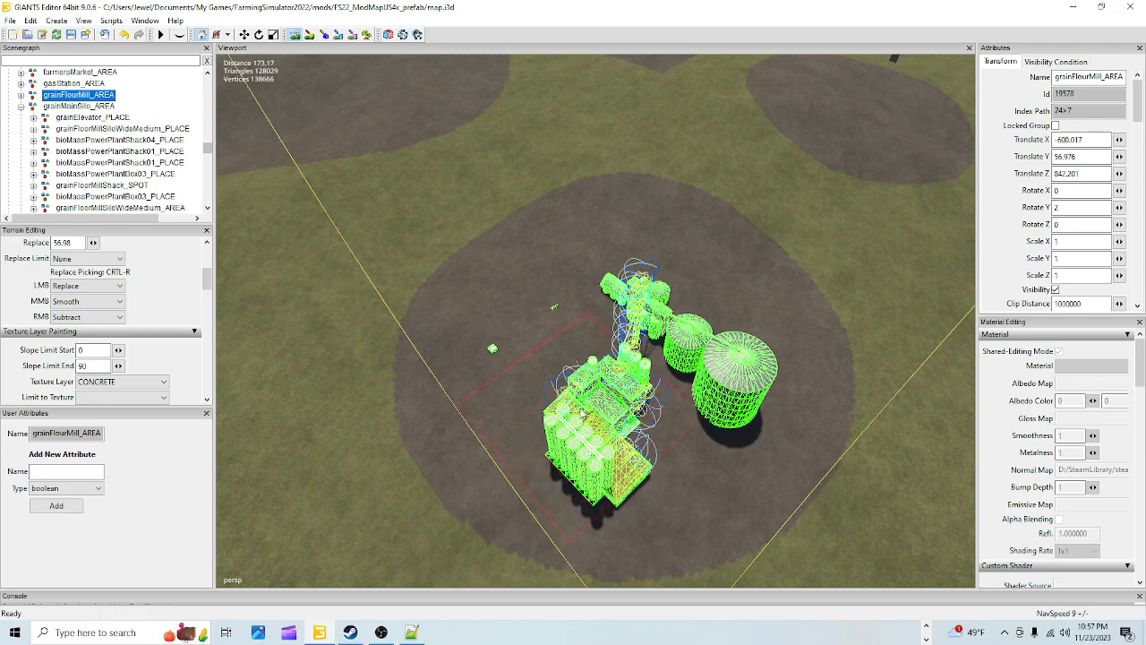
{"action": "mouse_move", "coordinate": [625, 381]}
{"action": "left_mouse_down"}
{"action": "mouse_move", "coordinate": [535, 394]}
{"action": "mouse_move", "coordinate": [589, 384]}
{"action": "mouse_move", "coordinate": [542, 376]}
{"action": "mouse_move", "coordinate": [535, 398]}
{"action": "mouse_move", "coordinate": [618, 420]}
{"action": "left_mouse_up"}
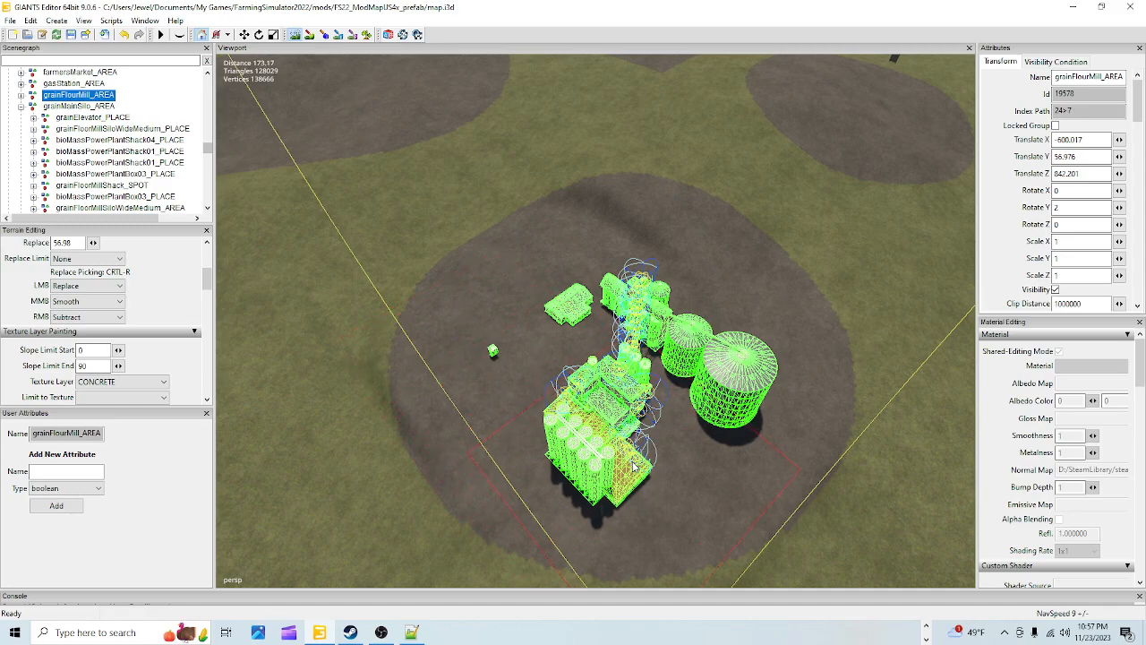
{"action": "mouse_move", "coordinate": [750, 322]}
{"action": "left_mouse_down"}
{"action": "mouse_move", "coordinate": [677, 238]}
{"action": "mouse_move", "coordinate": [601, 227]}
{"action": "mouse_move", "coordinate": [526, 251]}
{"action": "mouse_move", "coordinate": [663, 279]}
{"action": "left_mouse_up"}
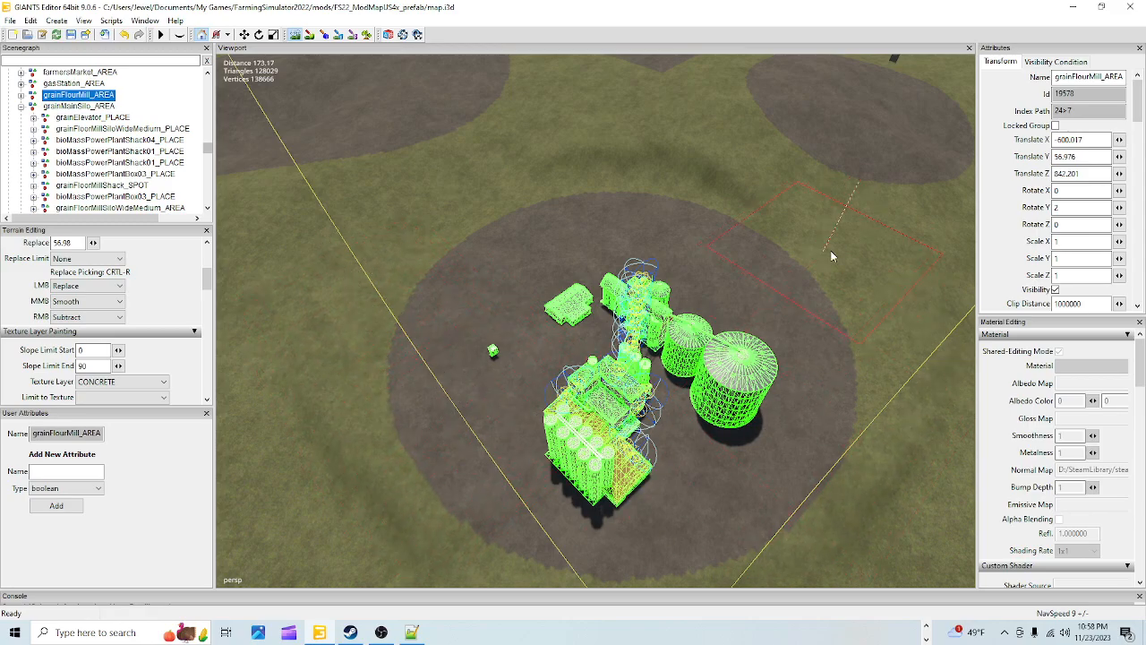
Switch the primary terrain sculpting action to Smooth and blend the edges of the levelled mill site, then leave sculpting.
{"action": "left_click", "coordinate": [112, 285]}
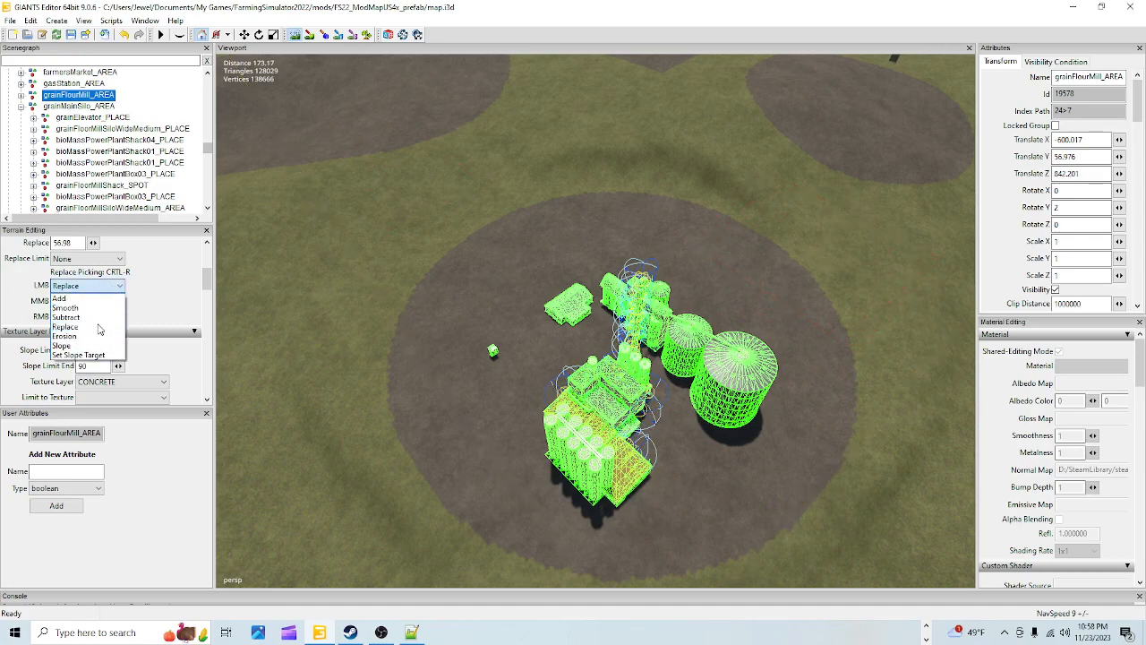
{"action": "left_click", "coordinate": [105, 310]}
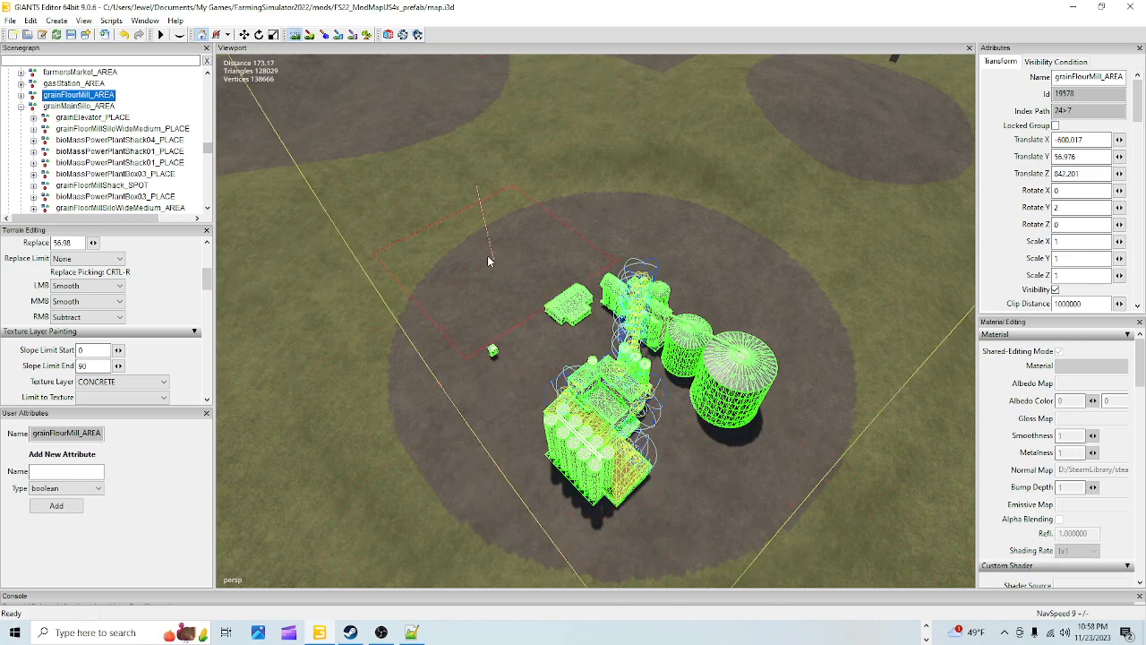
{"action": "left_click", "coordinate": [298, 34]}
Examine the mill's silo row up close by selecting the individual silos, gfmSiloLongLarge_PLACE and a grainFloorMillSiloLoading part.
{"action": "left_click_drag", "start_coordinate": [358, 141], "coordinate": [567, 353], "text": "alt"}
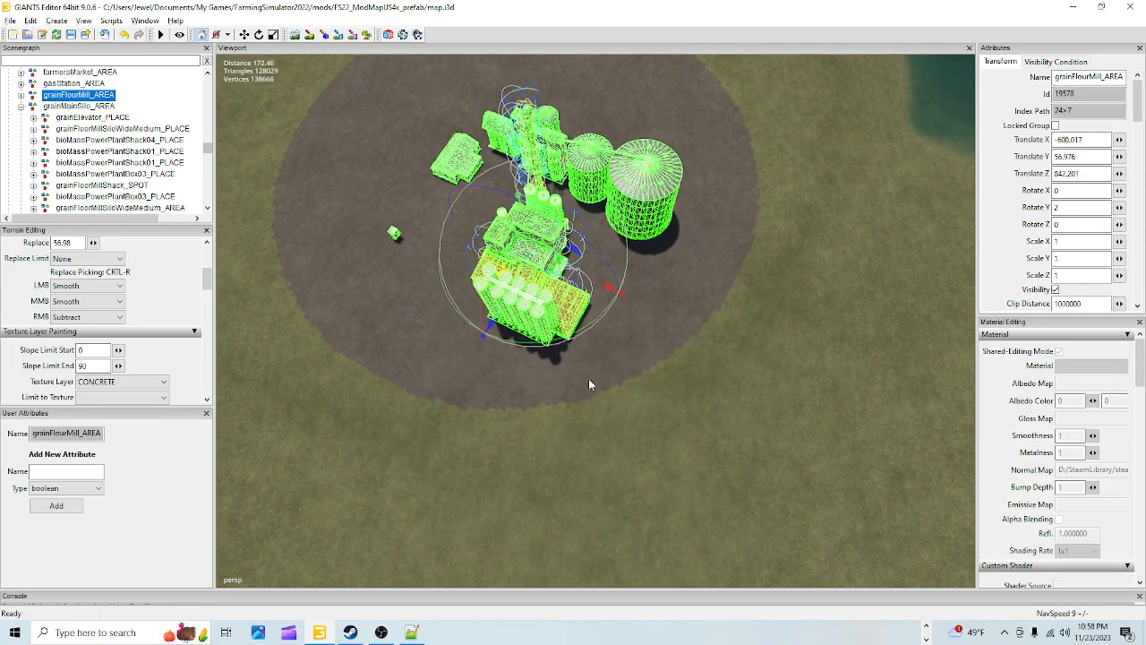
{"action": "scroll", "coordinate": [535, 375], "scroll_direction": "up", "scroll_amount": 10}
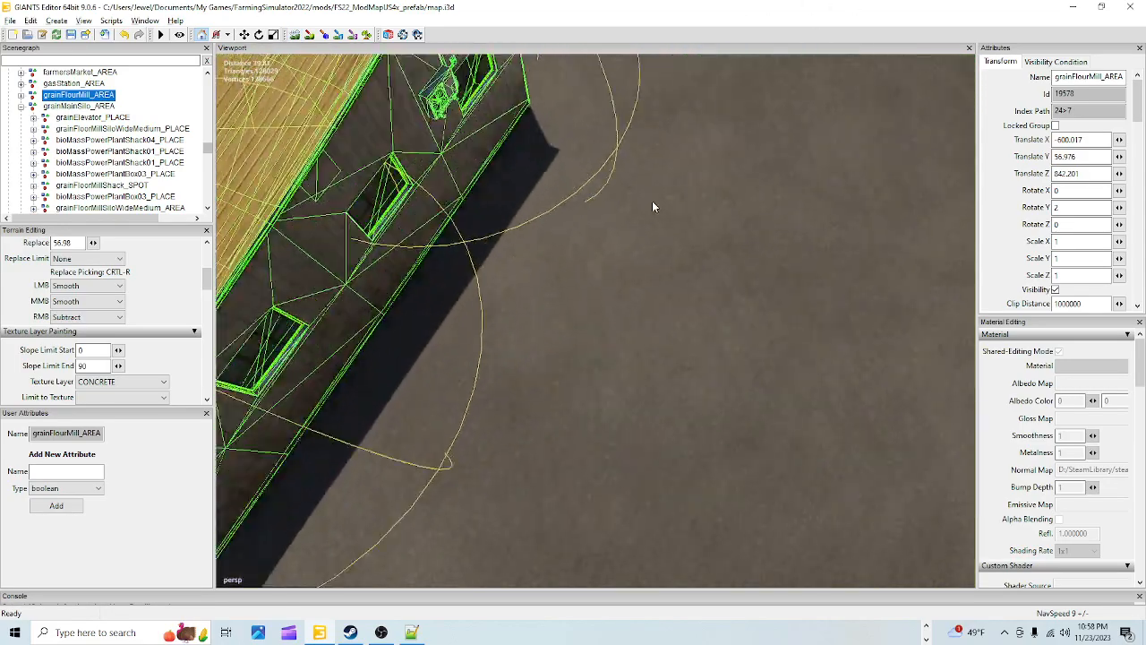
{"action": "left_click_drag", "start_coordinate": [651, 206], "coordinate": [573, 232], "text": "alt"}
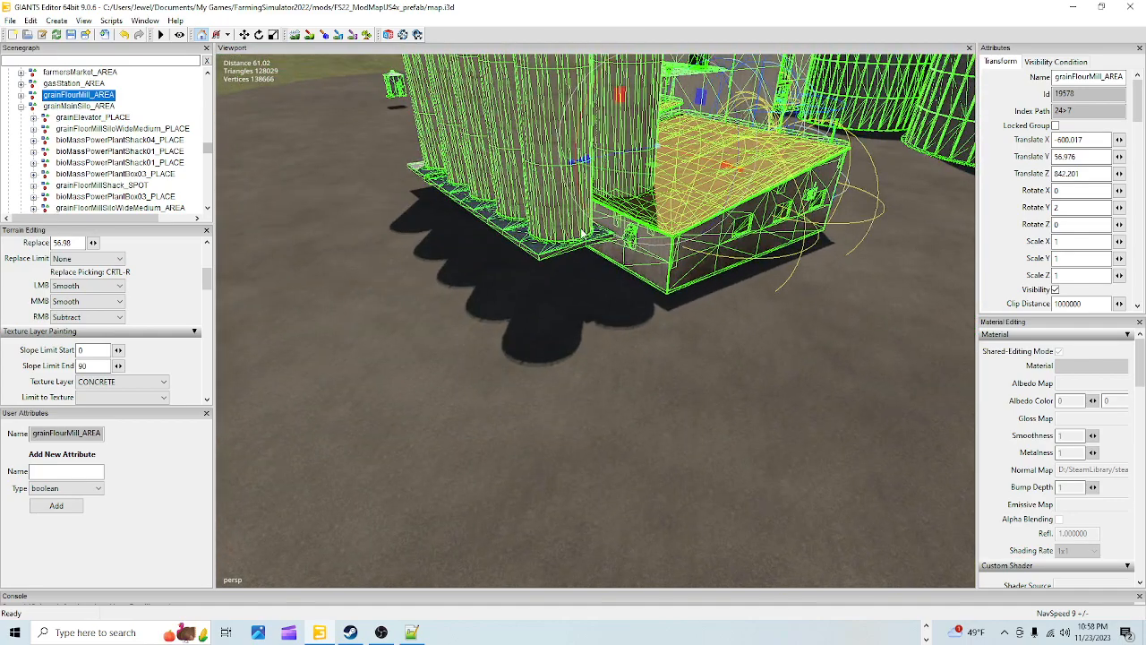
{"action": "left_click", "coordinate": [73, 106]}
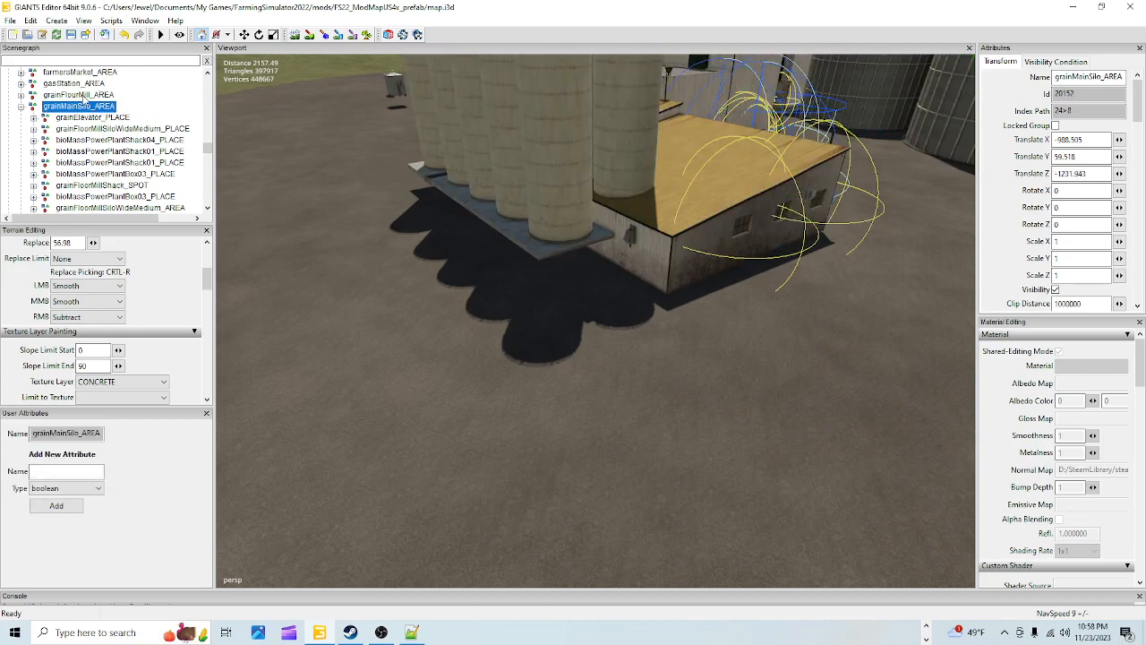
{"action": "left_click", "coordinate": [18, 101]}
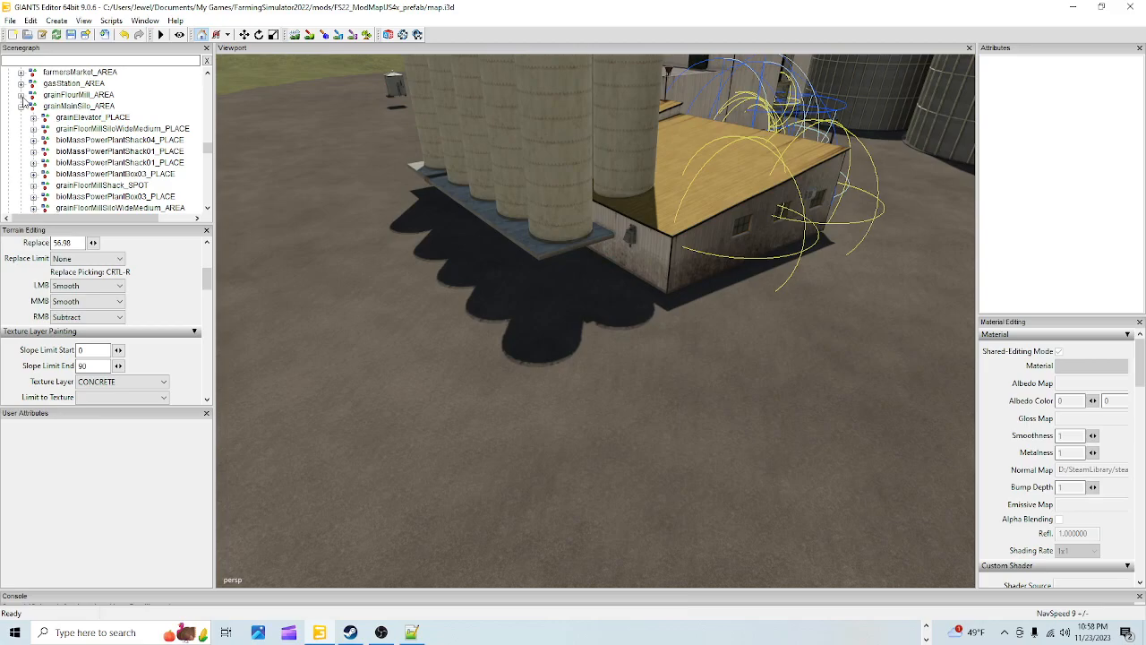
{"action": "left_click", "coordinate": [22, 96]}
{"action": "left_click", "coordinate": [551, 148]}
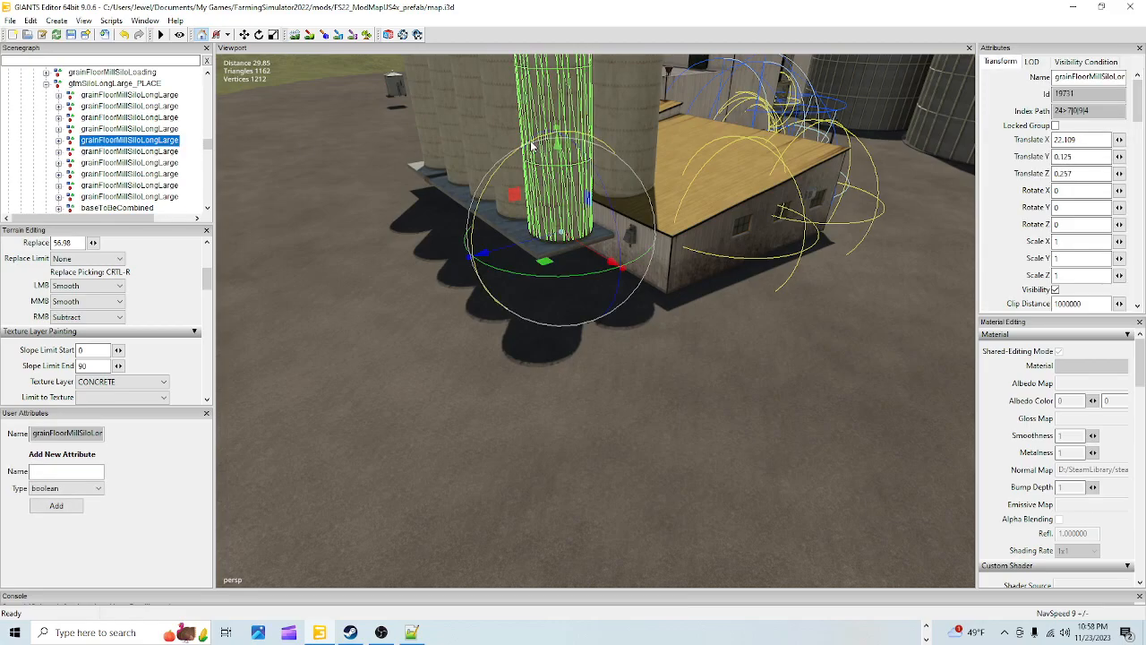
{"action": "left_click", "coordinate": [128, 97]}
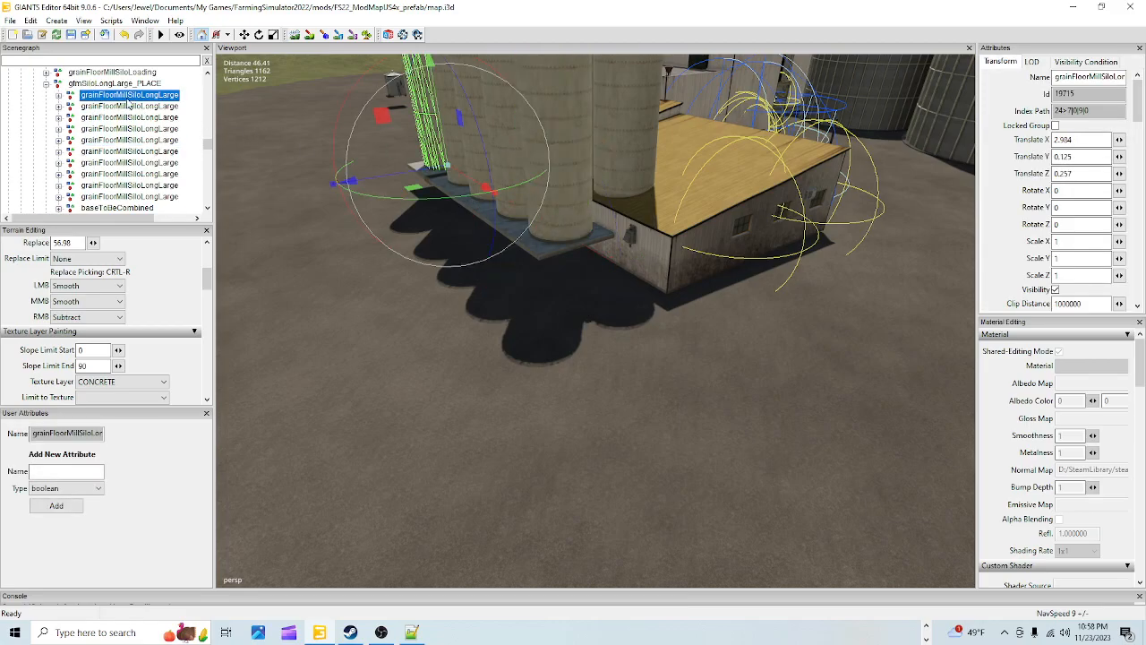
{"action": "key", "text": "Escape"}
{"action": "left_click", "coordinate": [135, 118]}
{"action": "key", "text": "Escape"}
{"action": "left_click", "coordinate": [135, 129]}
{"action": "left_click", "coordinate": [135, 151]}
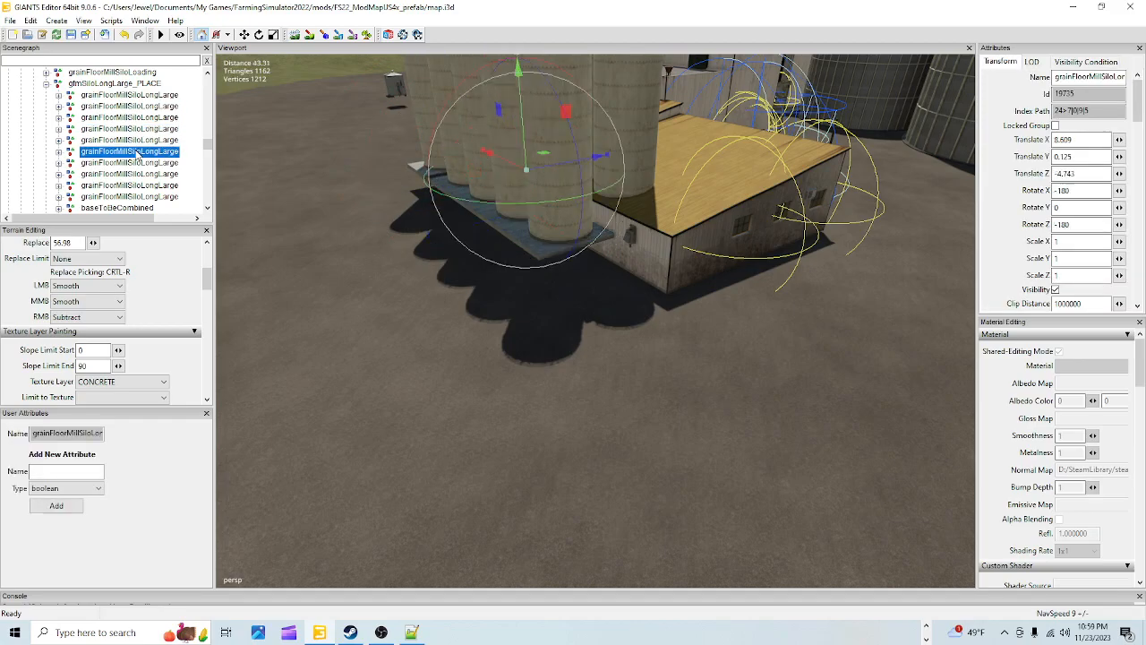
{"action": "left_click", "coordinate": [134, 163]}
{"action": "left_click", "coordinate": [135, 174]}
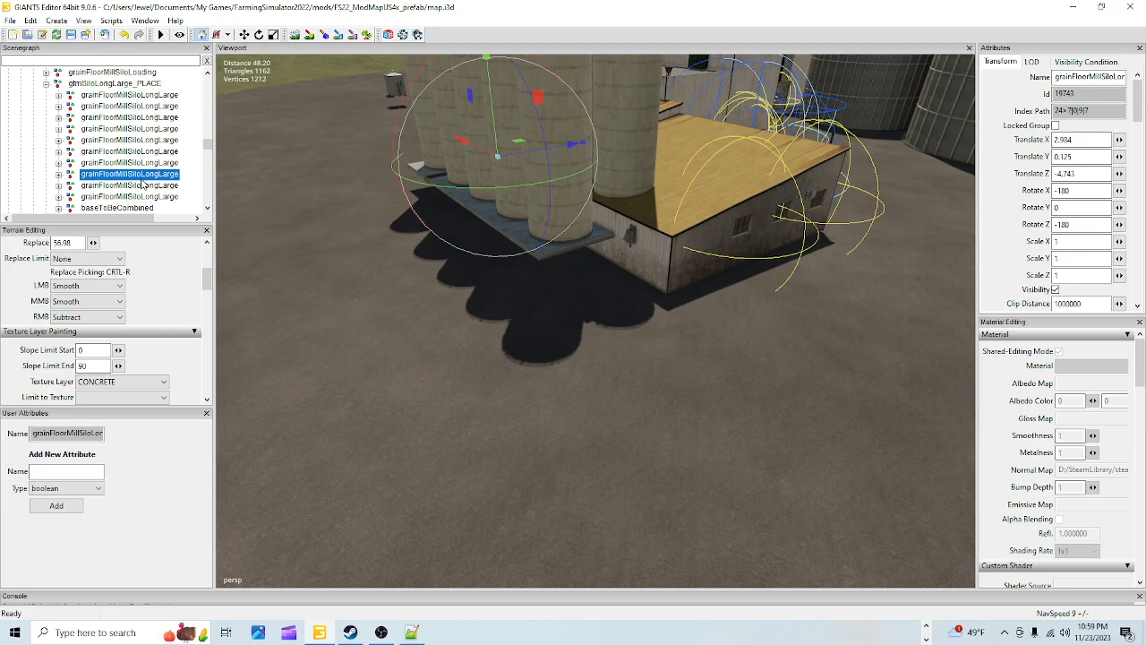
{"action": "left_click", "coordinate": [107, 82]}
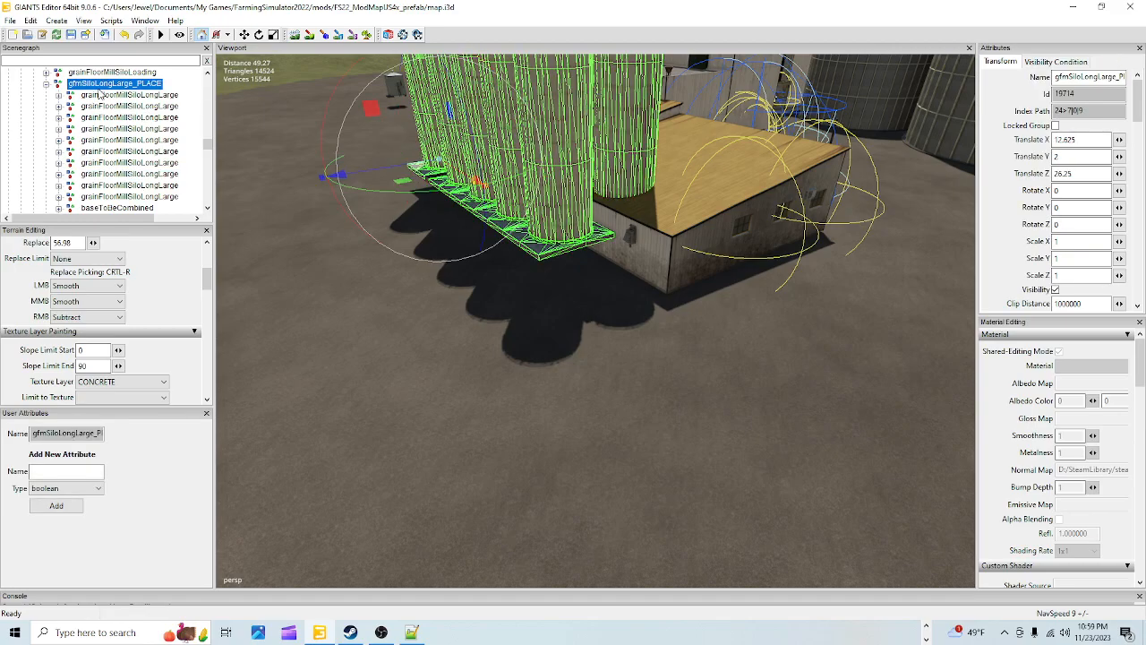
{"action": "left_click", "coordinate": [113, 74]}
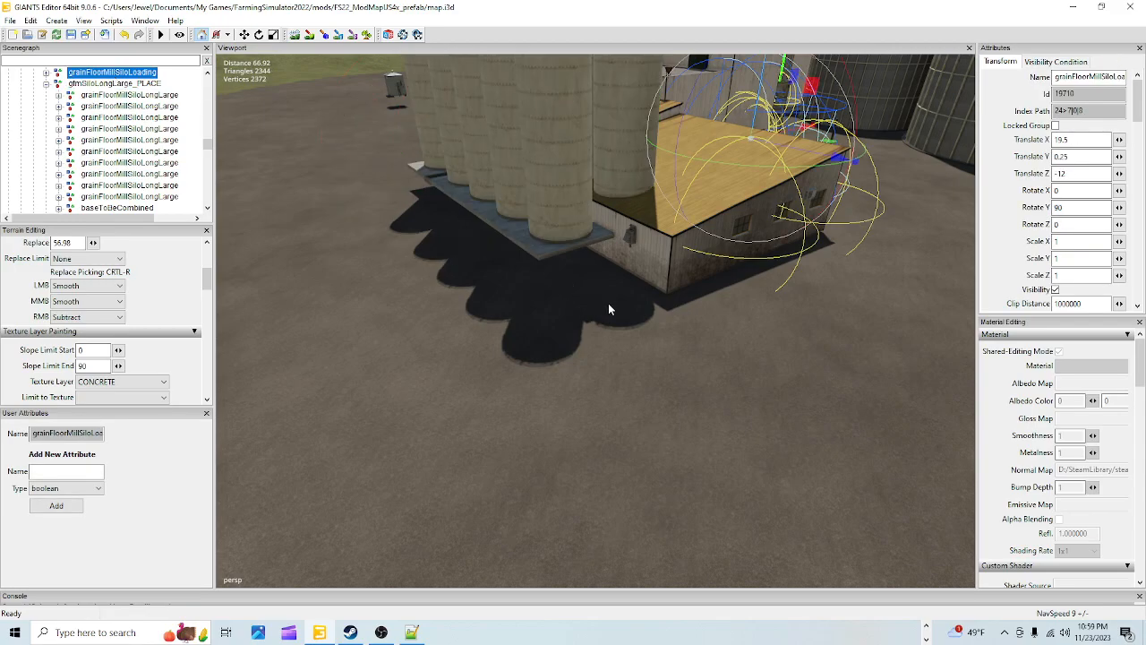
Select grainFlourMill_AREA and lower it at the building pillar's base to a Translate Y of about 56.868.
{"action": "scroll", "coordinate": [175, 132], "scroll_direction": "up", "scroll_amount": 1}
{"action": "scroll", "coordinate": [113, 109], "scroll_direction": "up", "scroll_amount": 5}
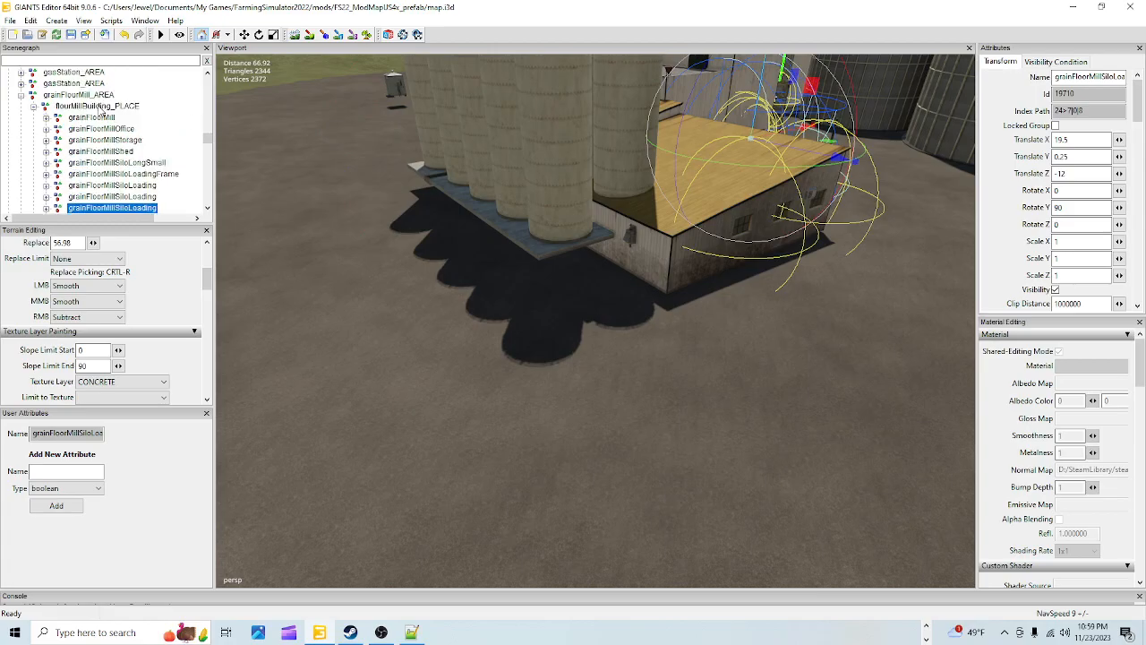
{"action": "left_click", "coordinate": [88, 153]}
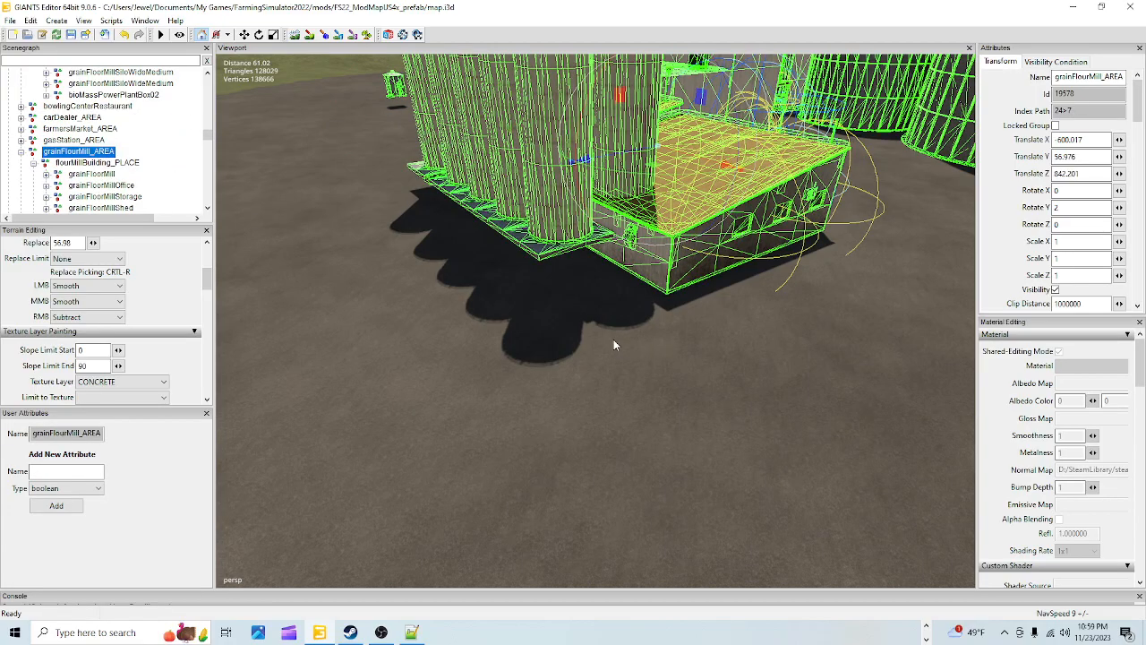
{"action": "left_click_drag", "start_coordinate": [541, 359], "coordinate": [678, 217], "text": "alt"}
{"action": "scroll", "coordinate": [755, 99], "scroll_direction": "up", "scroll_amount": 5}
{"action": "scroll", "coordinate": [703, 255], "scroll_direction": "up", "scroll_amount": 2}
{"action": "left_click_drag", "start_coordinate": [704, 256], "coordinate": [562, 247], "text": "alt"}
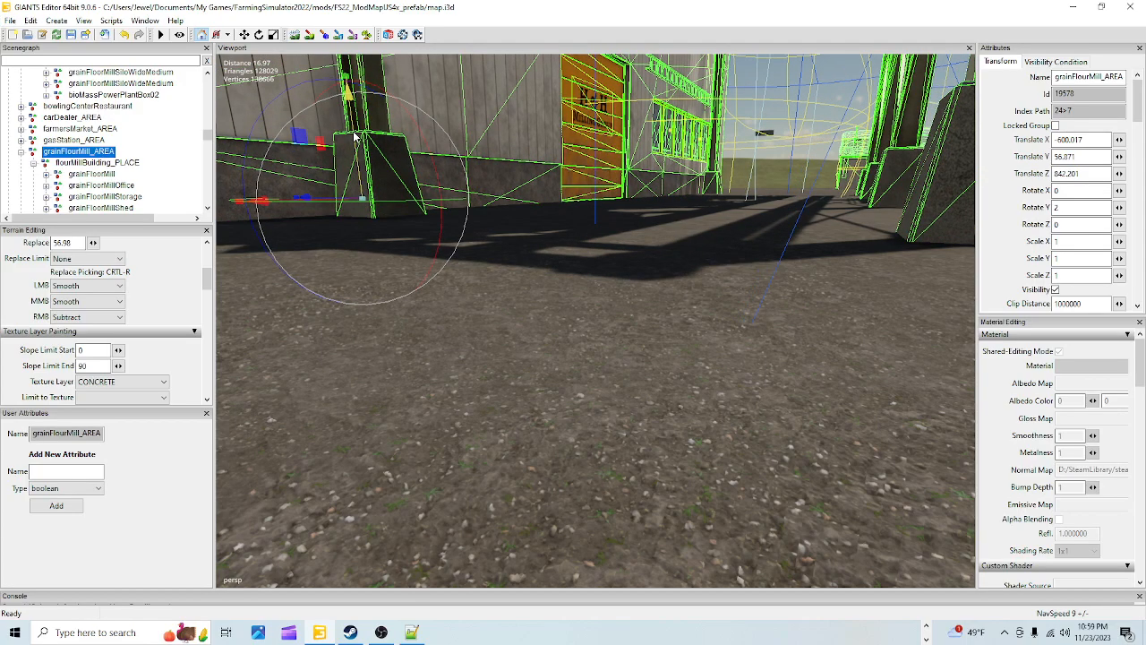
{"action": "left_click_drag", "start_coordinate": [354, 129], "coordinate": [355, 133]}
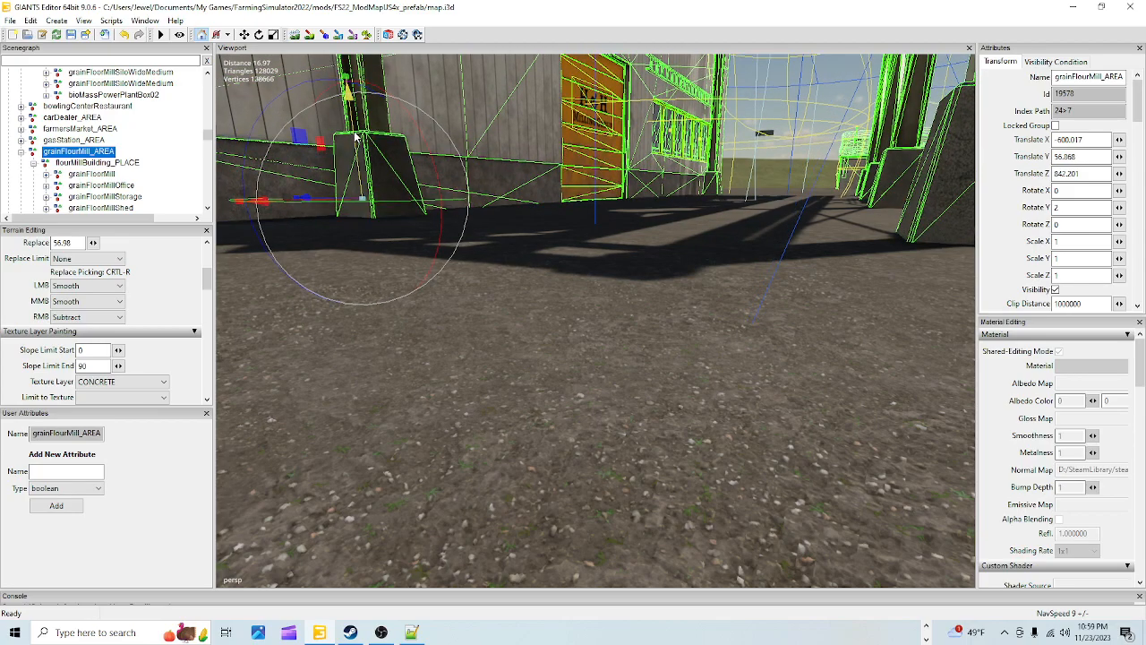
Fine-tune the Translate Y of grainFlourMill_AREA, stepping down through 56.866, 56.859, 56.856 and 56.852 to 56.85.
{"action": "left_click_drag", "start_coordinate": [409, 220], "coordinate": [559, 231], "text": "alt"}
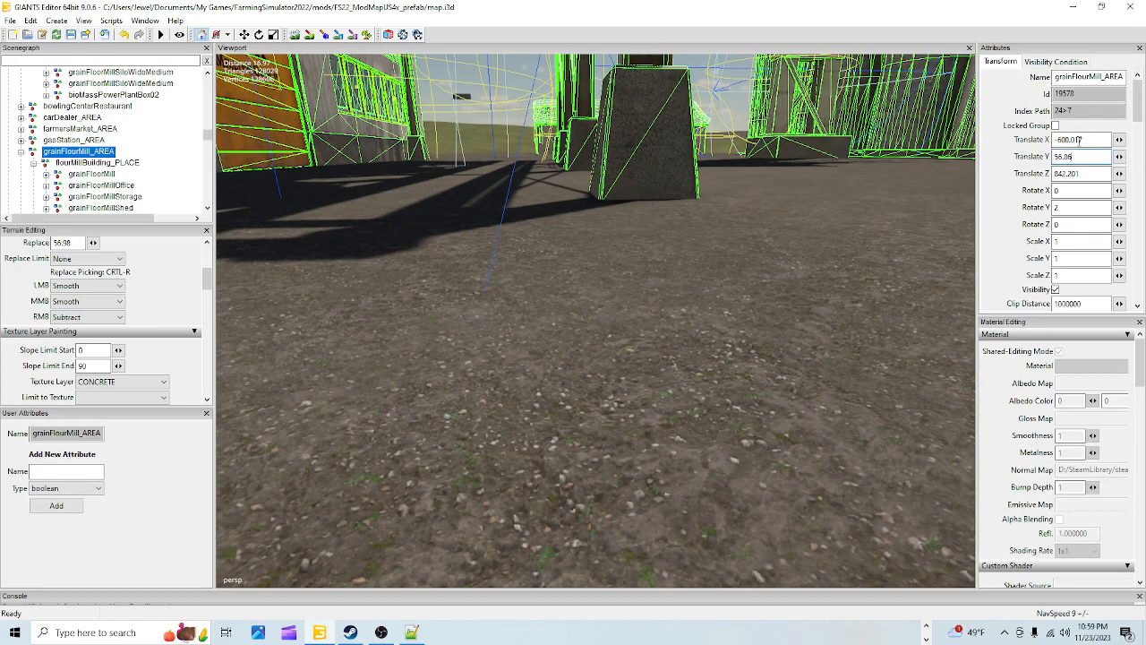
{"action": "key", "text": "BackSpace"}
{"action": "type", "text": "6"}
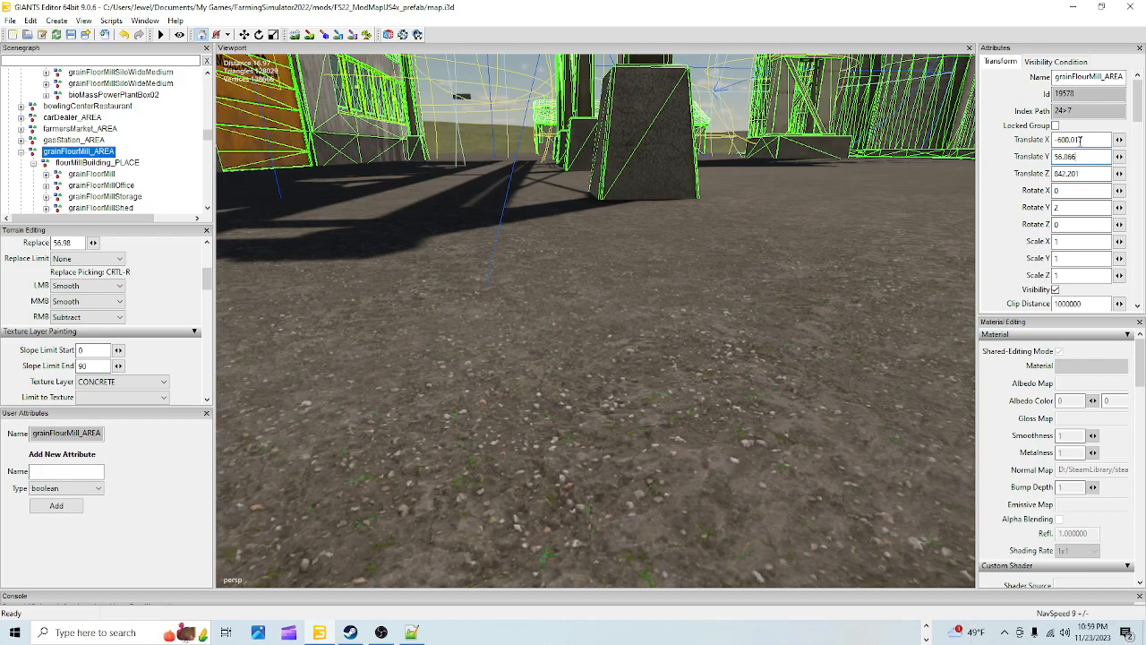
{"action": "key", "text": "BackSpace"}
{"action": "type", "text": "4"}
{"action": "key", "text": "BackSpace"}
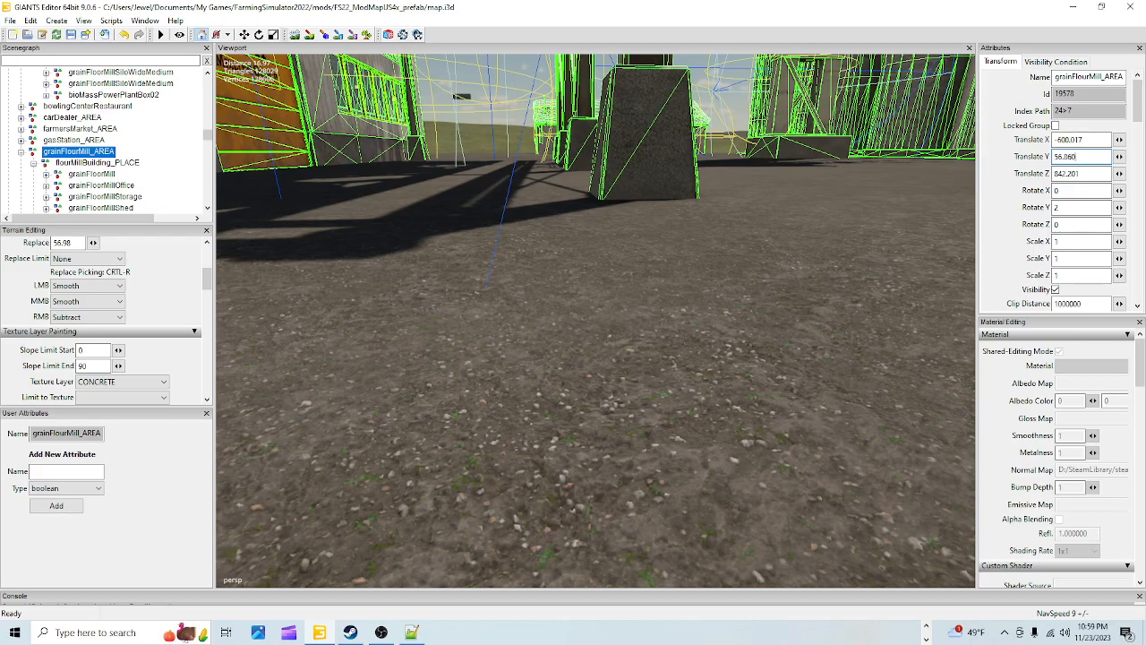
{"action": "key", "text": "BackSpace"}
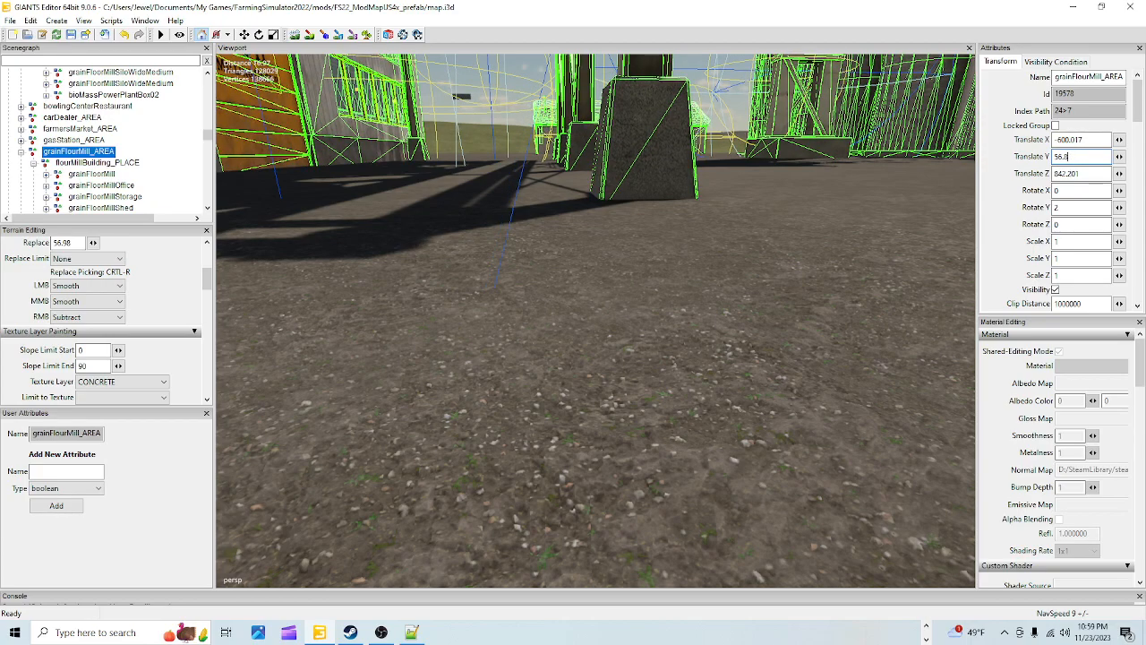
{"action": "type", "text": "59"}
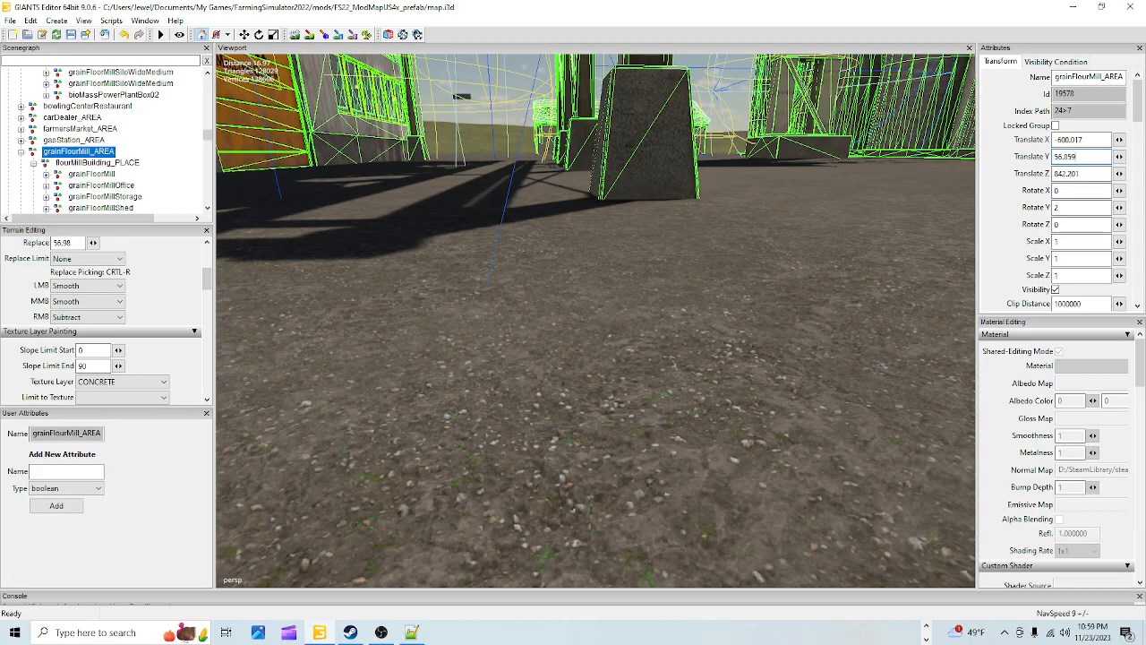
{"action": "key", "text": "BackSpace"}
{"action": "type", "text": "6"}
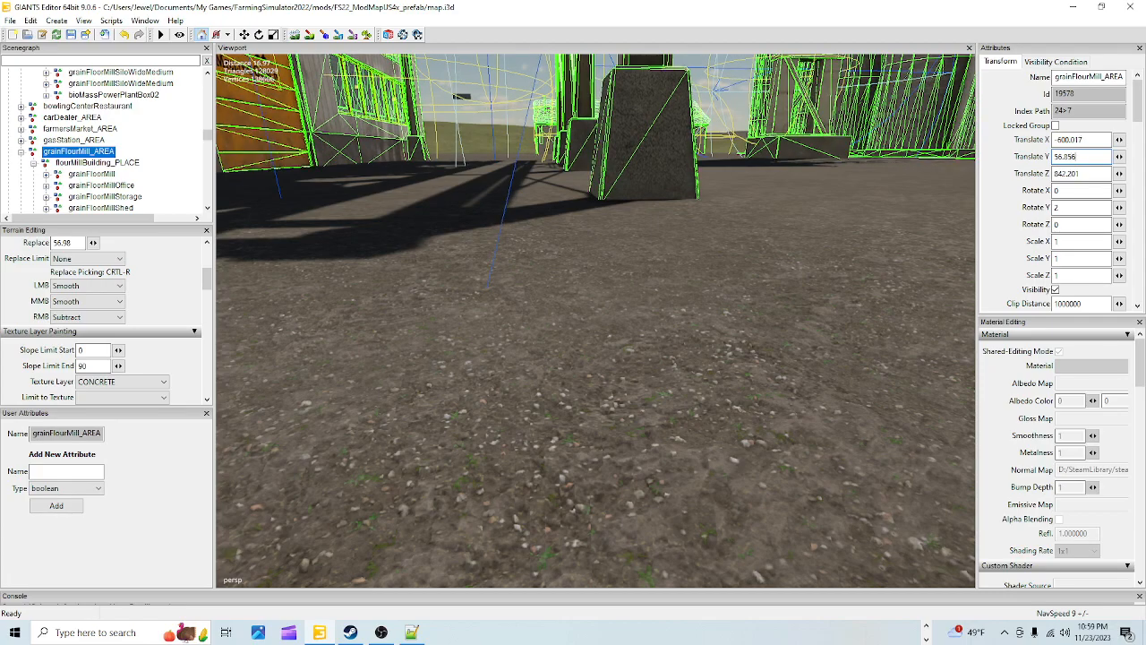
{"action": "key", "text": "BackSpace"}
{"action": "type", "text": "4"}
{"action": "key", "text": "BackSpace"}
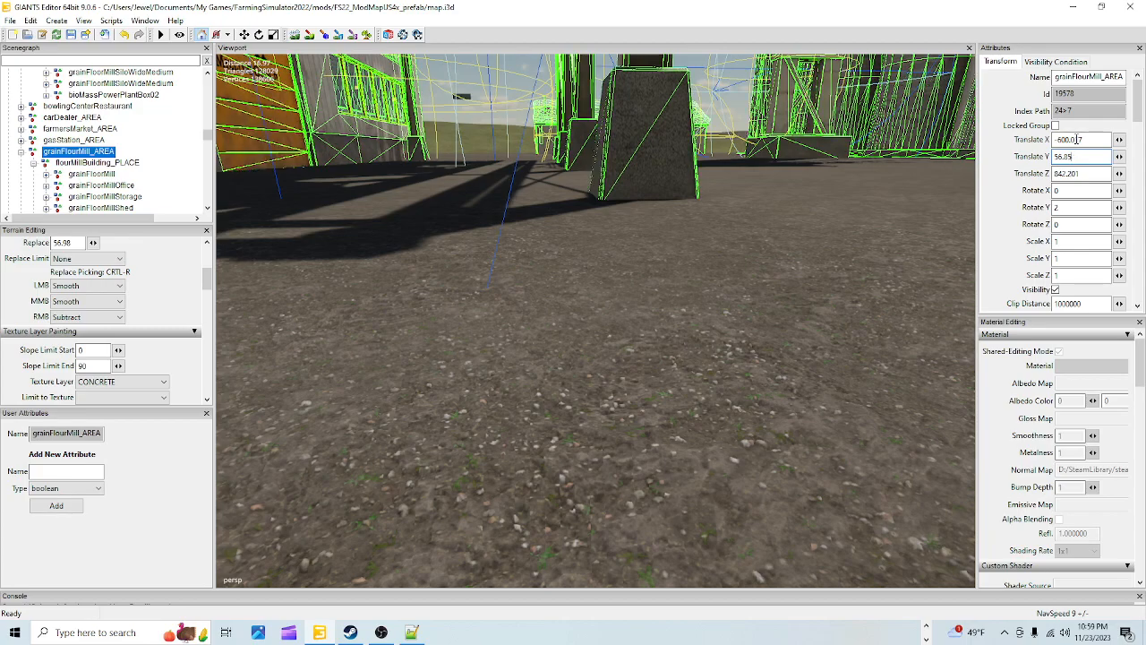
{"action": "type", "text": "2"}
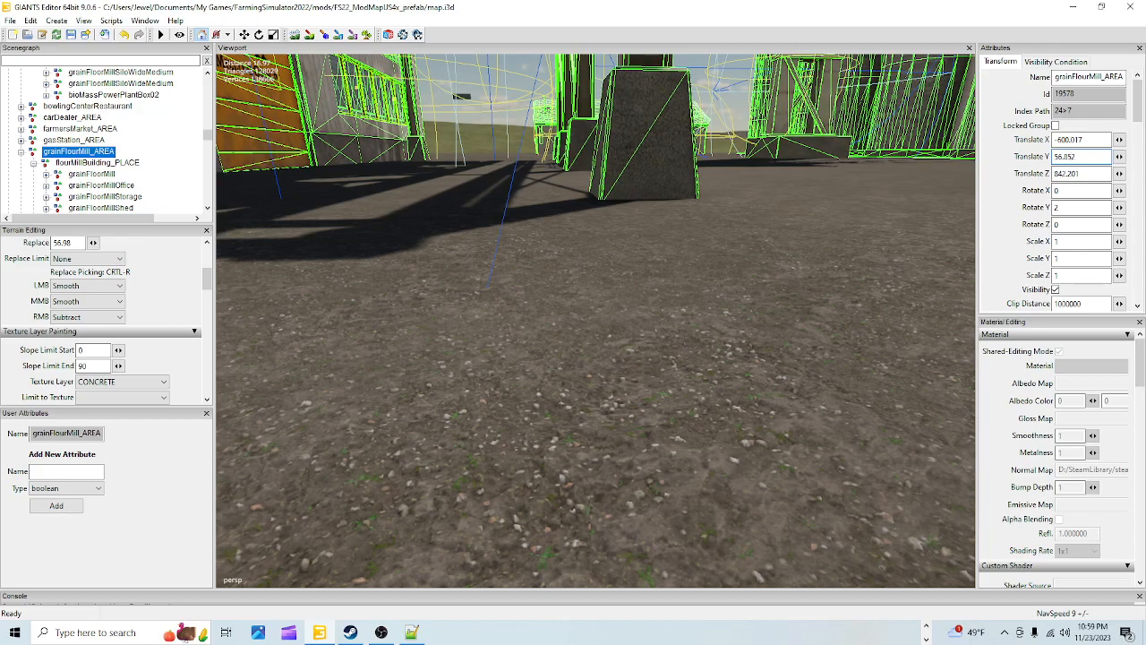
{"action": "key", "text": "BackSpace"}
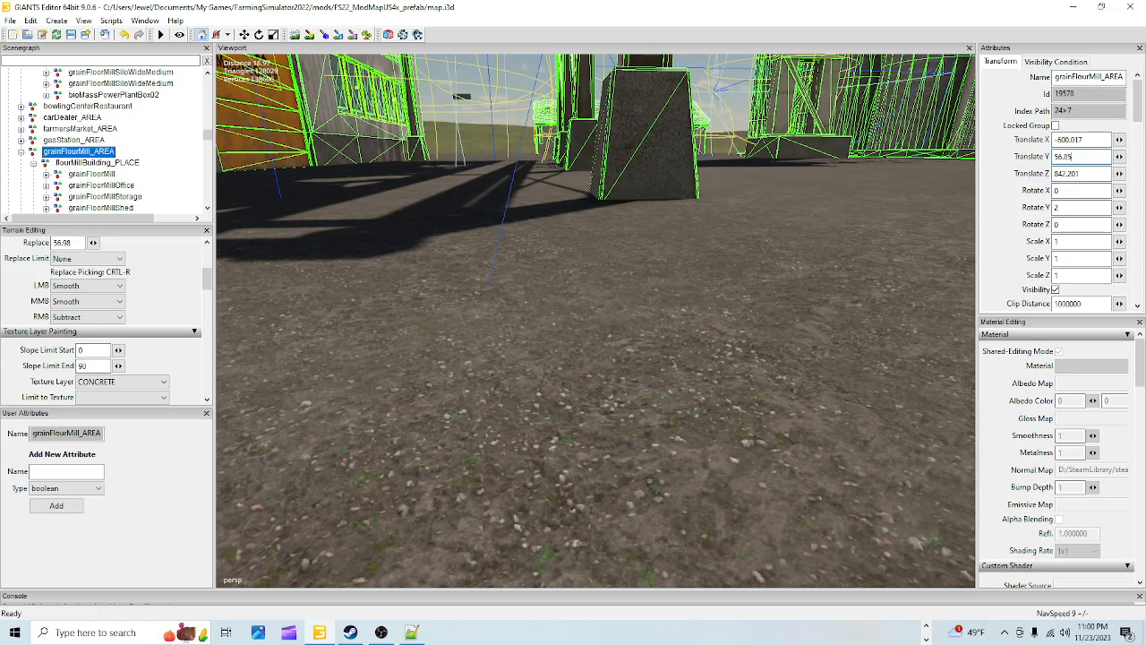
{"action": "right_click_drag", "start_coordinate": [763, 206], "coordinate": [525, 230]}
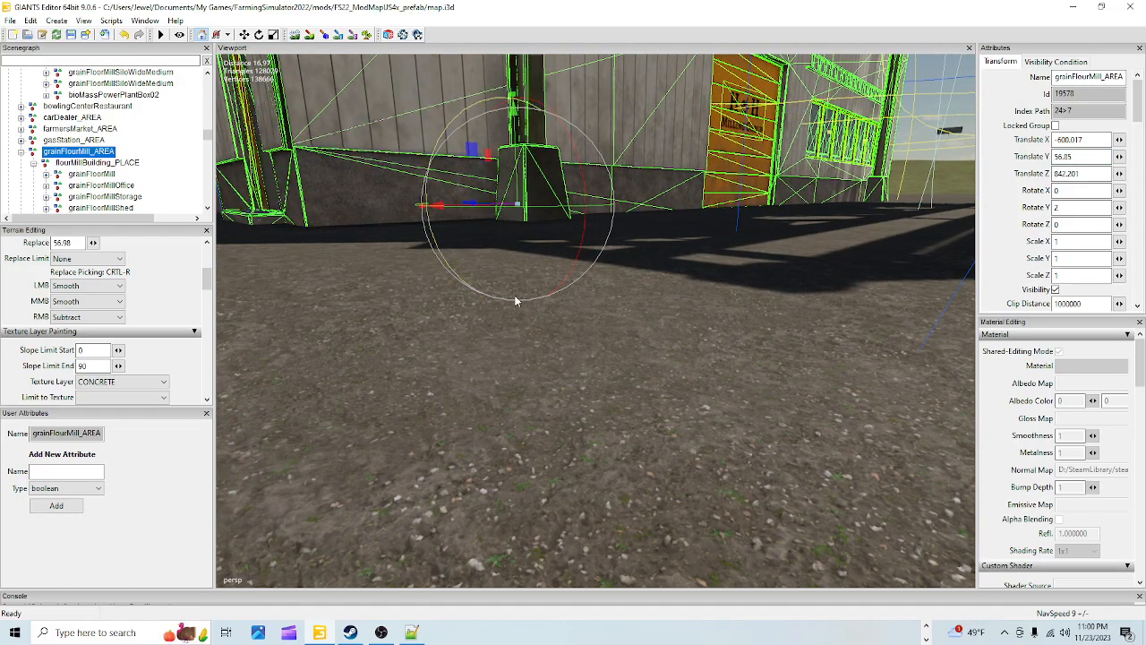
{"action": "right_click_drag", "start_coordinate": [635, 314], "coordinate": [765, 321]}
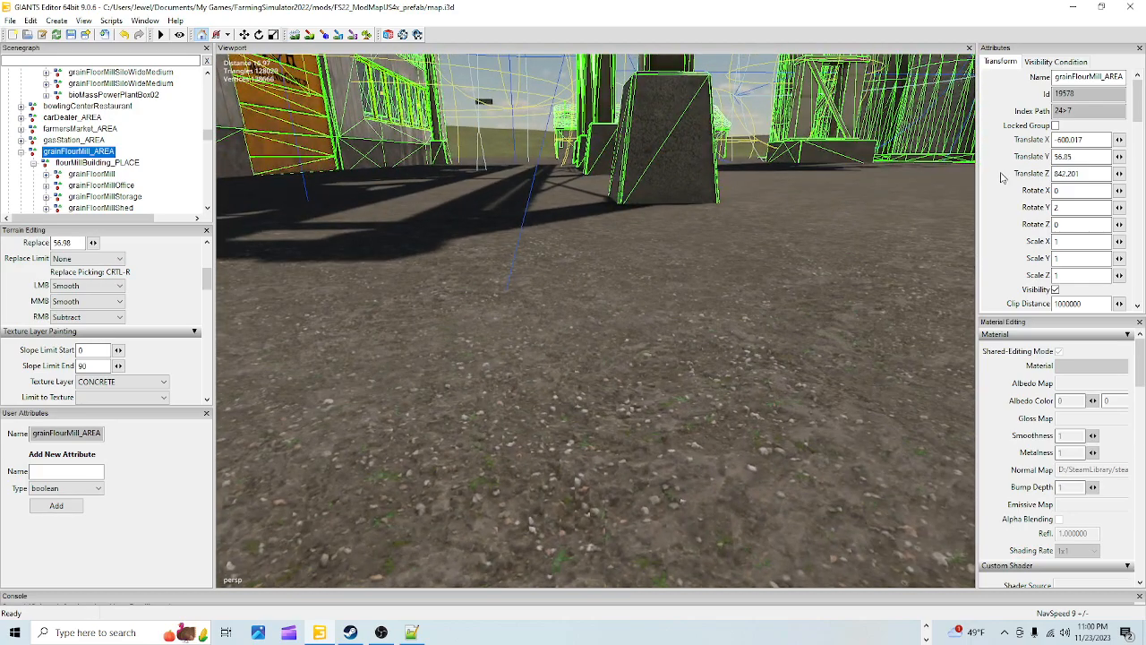
Try lower Translate Y values for grainFlourMill_AREA, stepping from 56.79 through 56.7, 56.64 and 56.61 down to 56.60.
{"action": "key", "text": "BackSpace"}
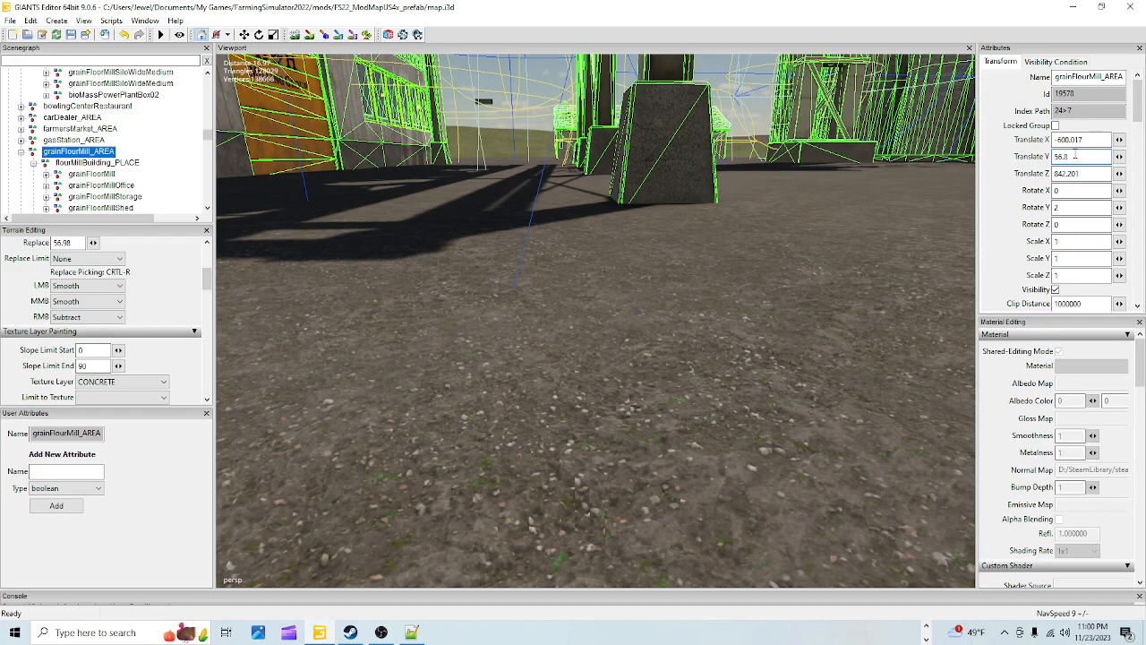
{"action": "key", "text": "BackSpace"}
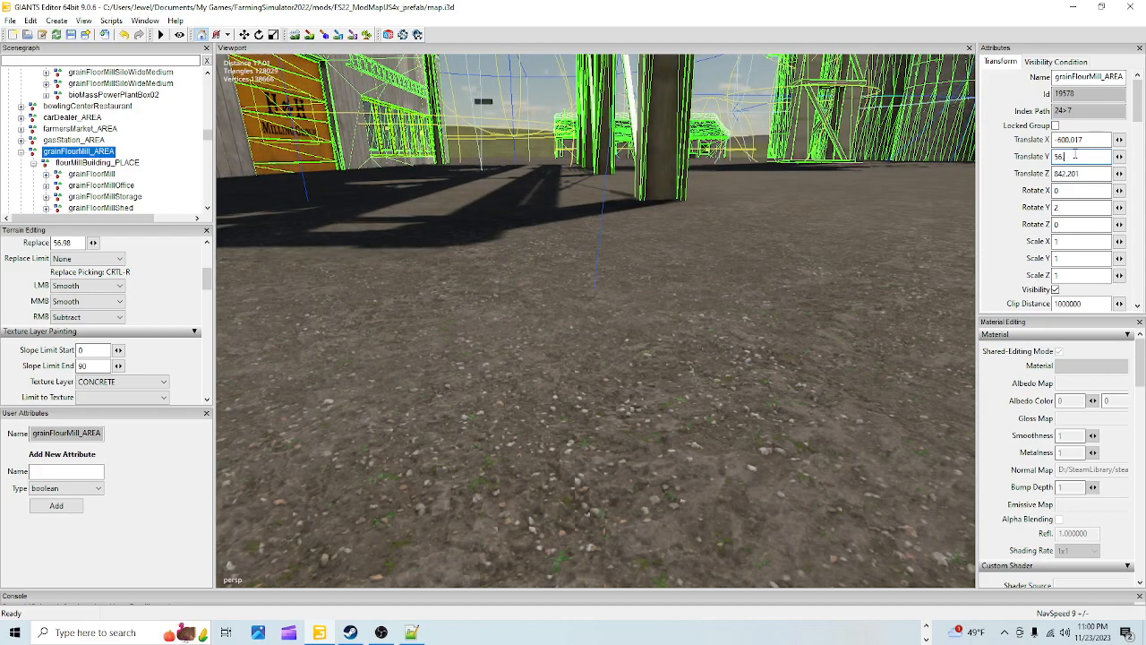
{"action": "type", "text": "79"}
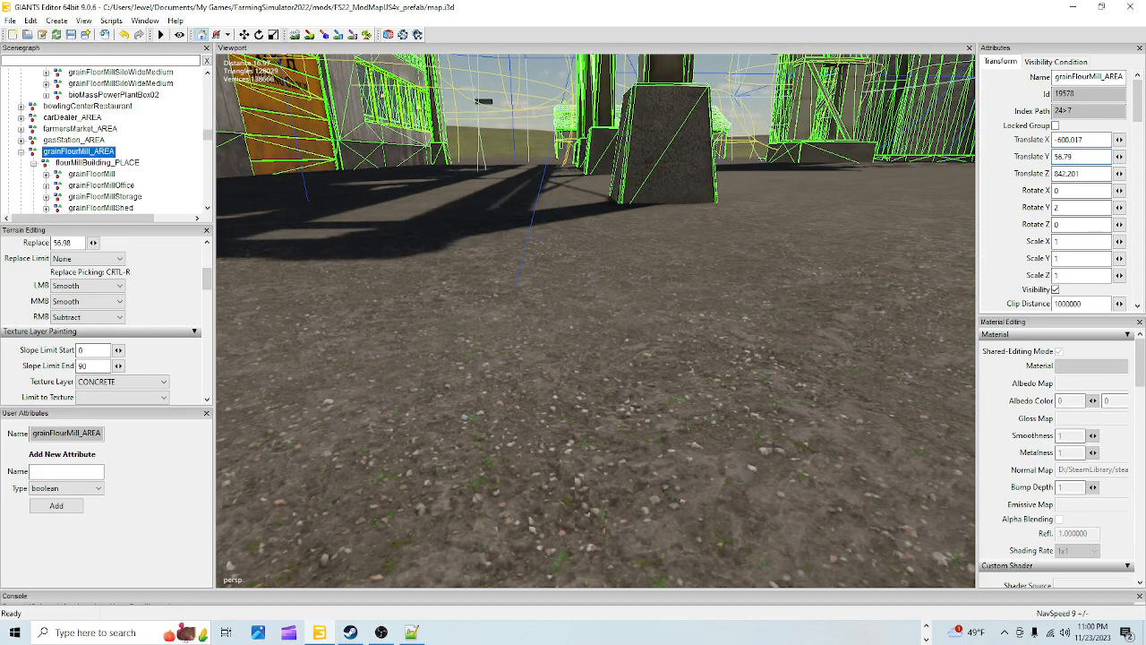
{"action": "key", "text": "BackSpace"}
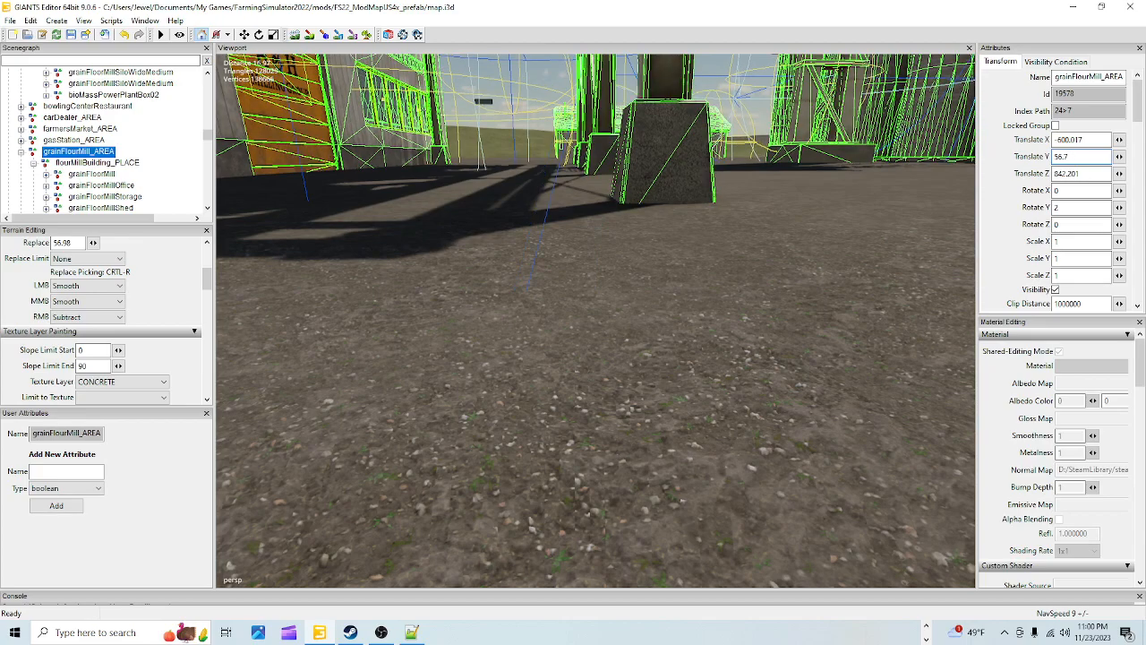
{"action": "key", "text": "BackSpace"}
{"action": "type", "text": "7"}
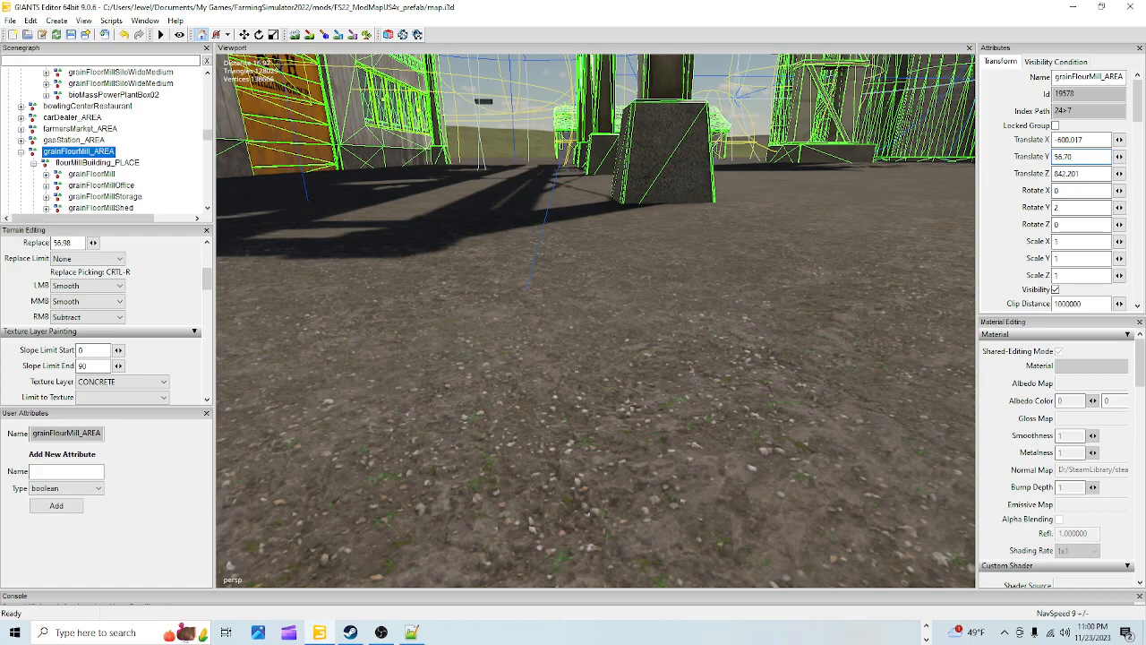
{"action": "key", "text": "BackSpace"}
{"action": "key", "text": "BackSpace"}
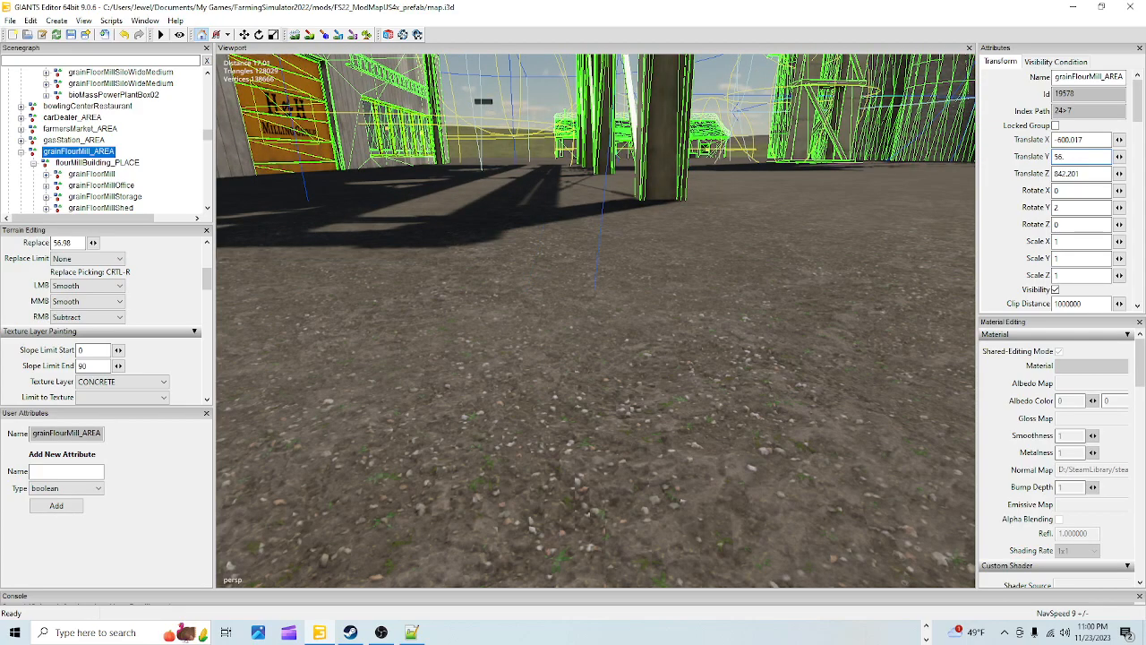
{"action": "type", "text": "6"}
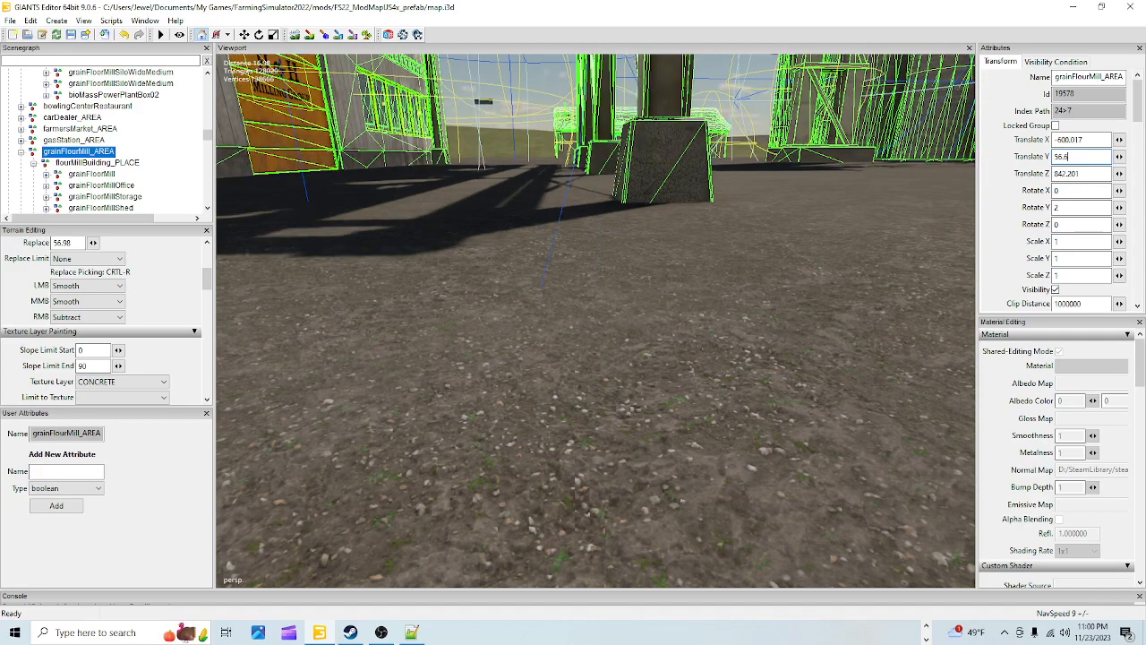
{"action": "type", "text": "4"}
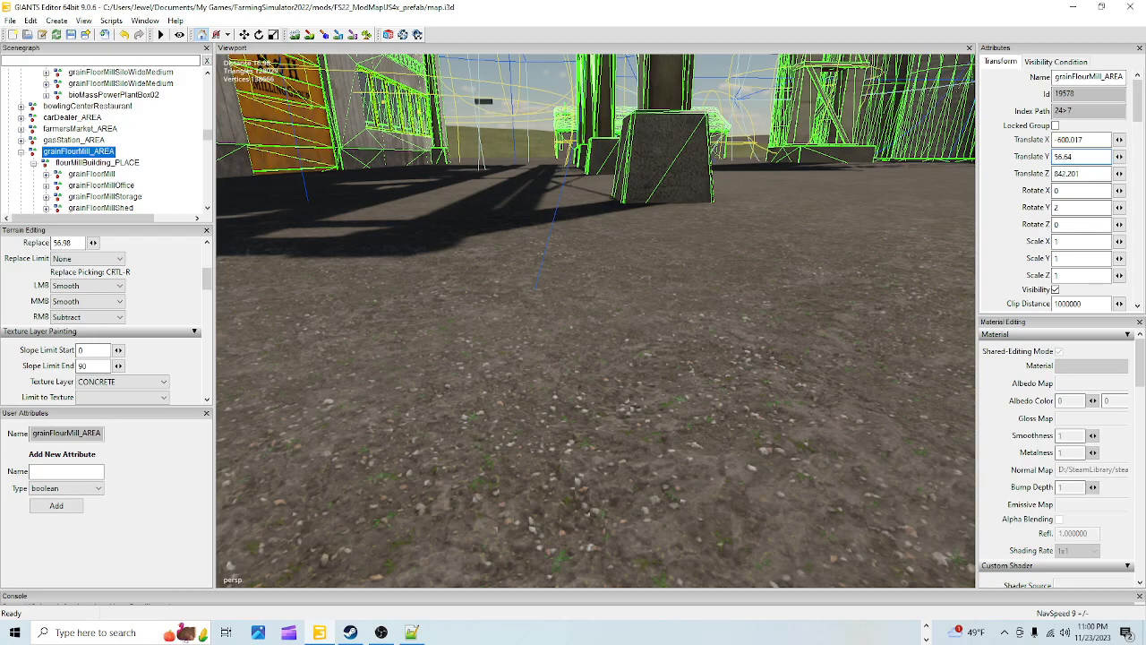
{"action": "key", "text": "BackSpace"}
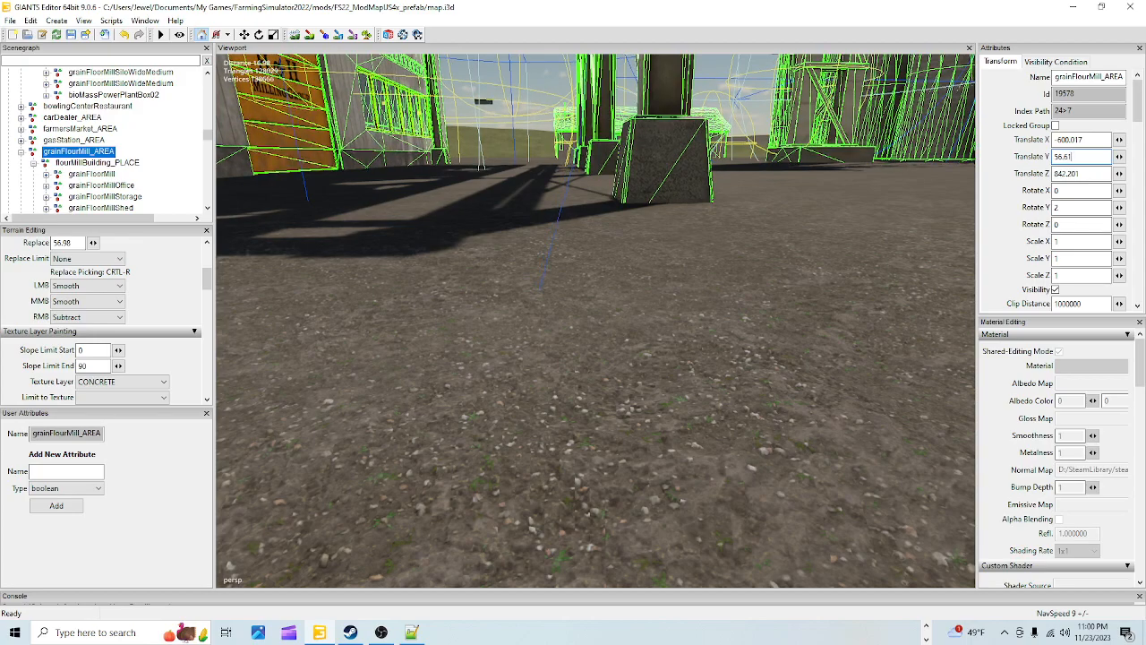
{"action": "type", "text": "0"}
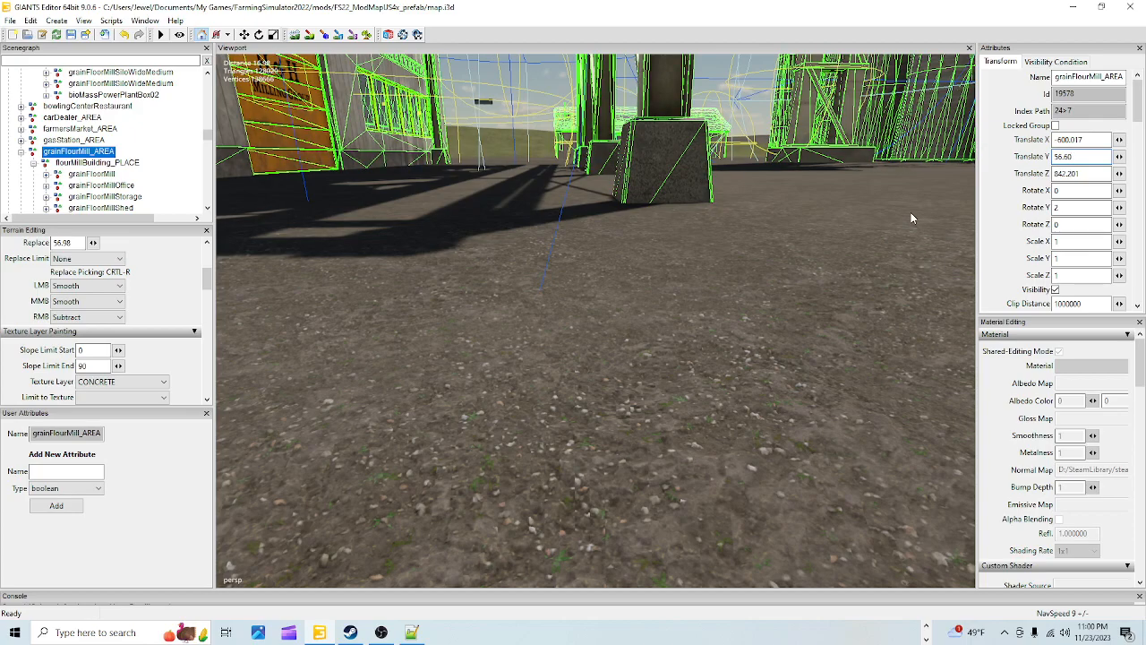
Try higher Translate Y values for grainFlourMill_AREA: 56.80, 56.90, 56.86, 56.84 and 56.82.
{"action": "key", "text": "BackSpace"}
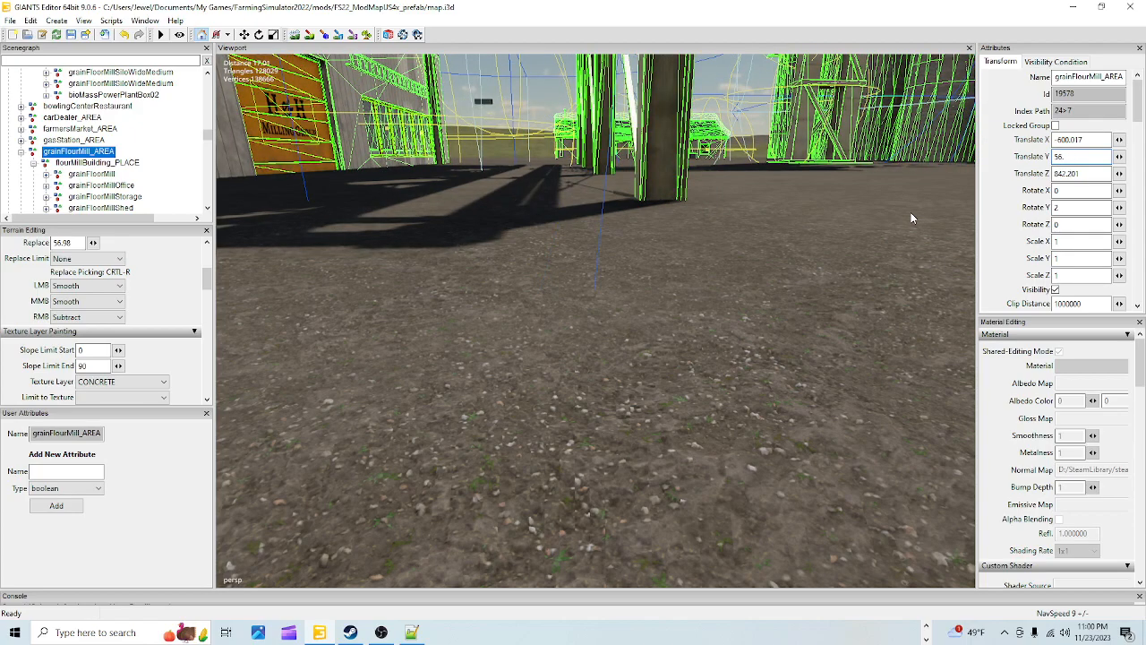
{"action": "type", "text": "80"}
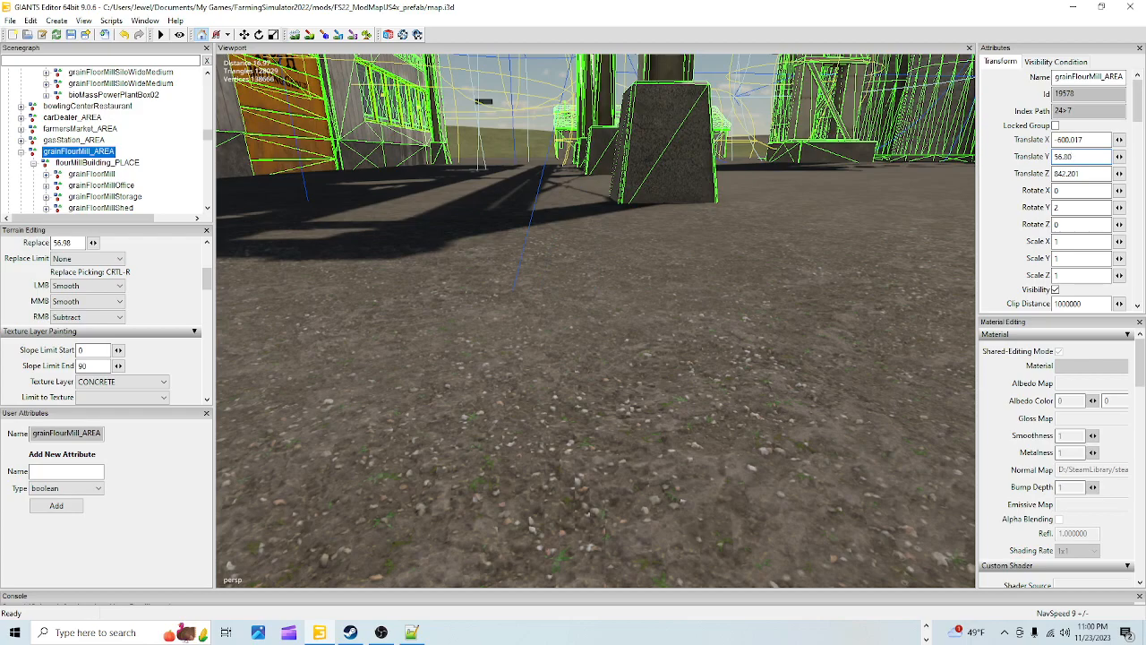
{"action": "key", "text": "BackSpace"}
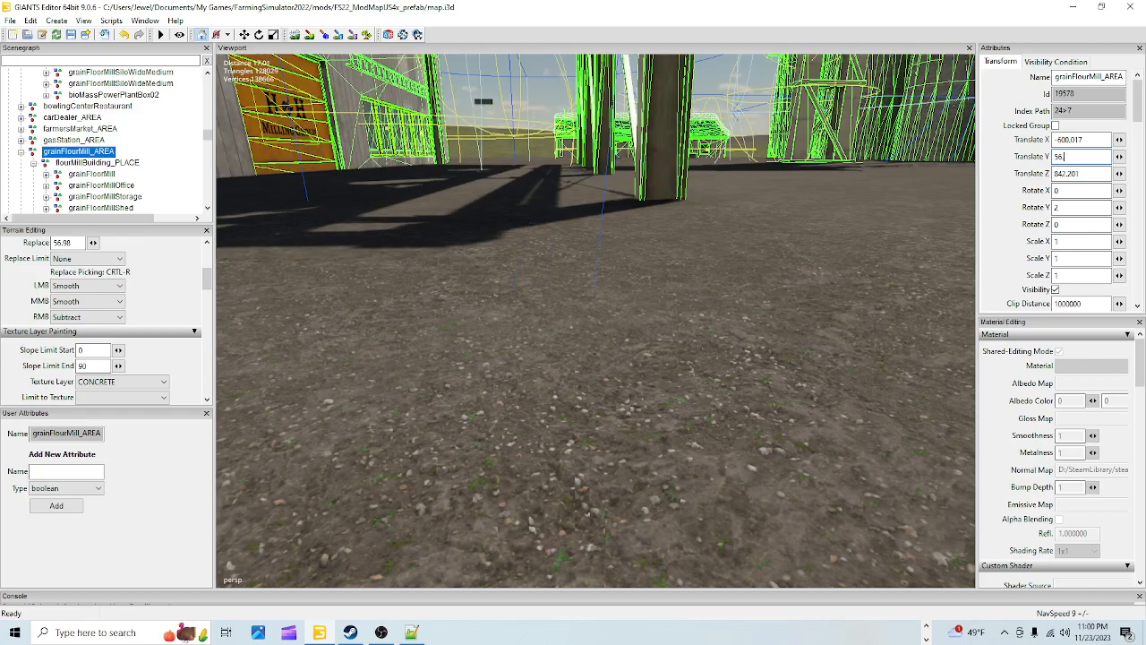
{"action": "type", "text": "90"}
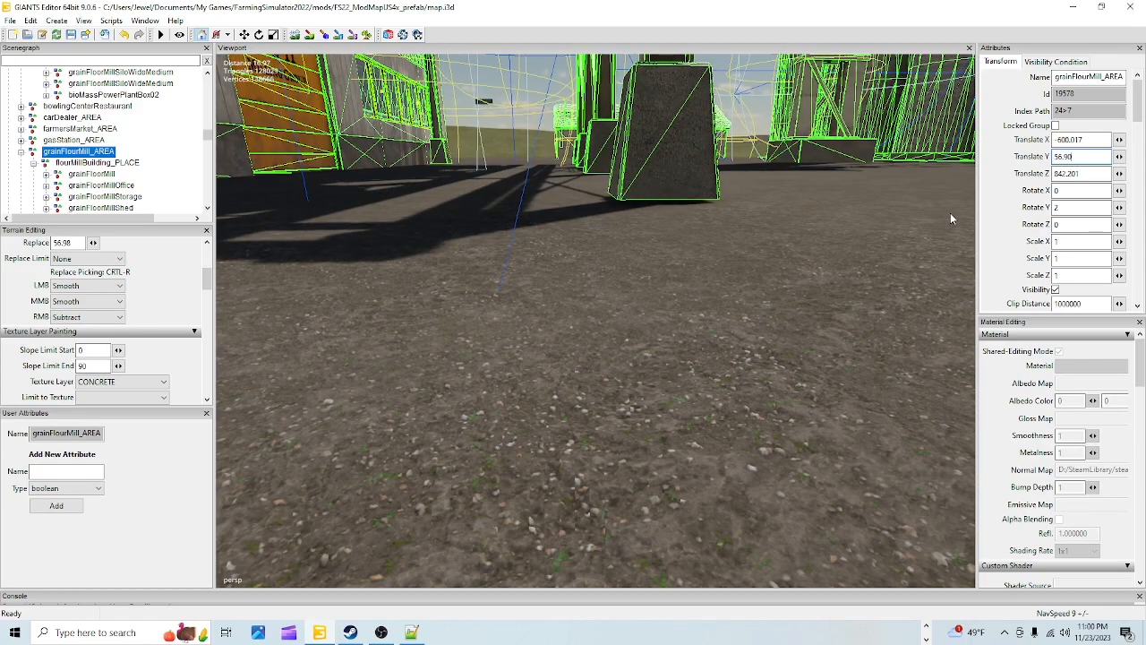
{"action": "key", "text": "BackSpace"}
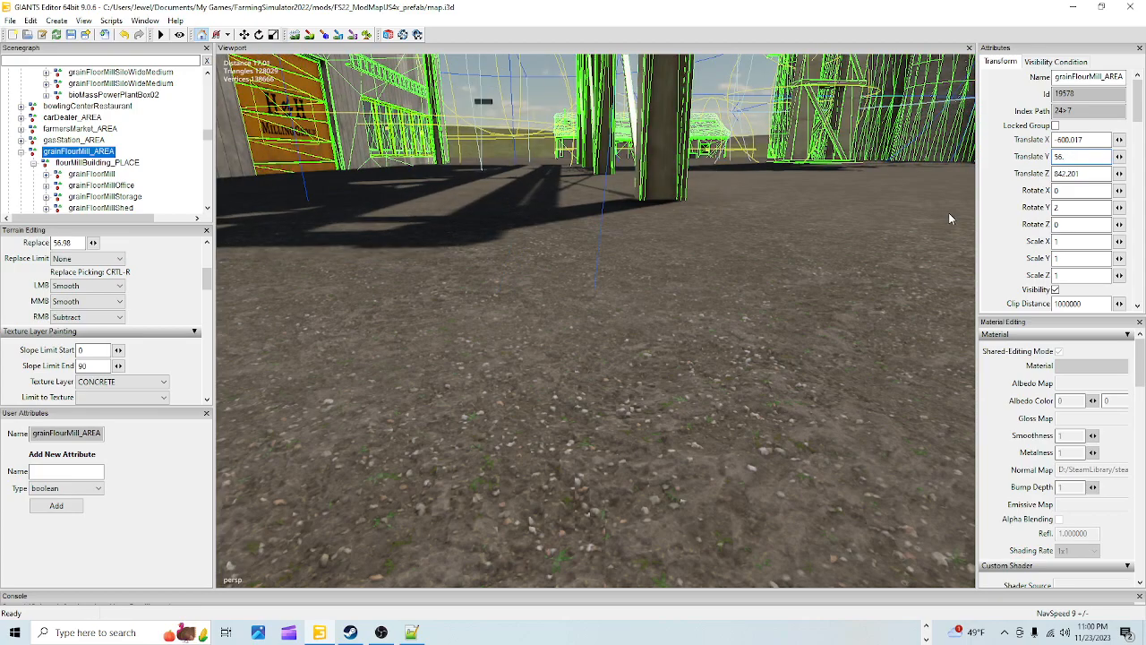
{"action": "type", "text": "86"}
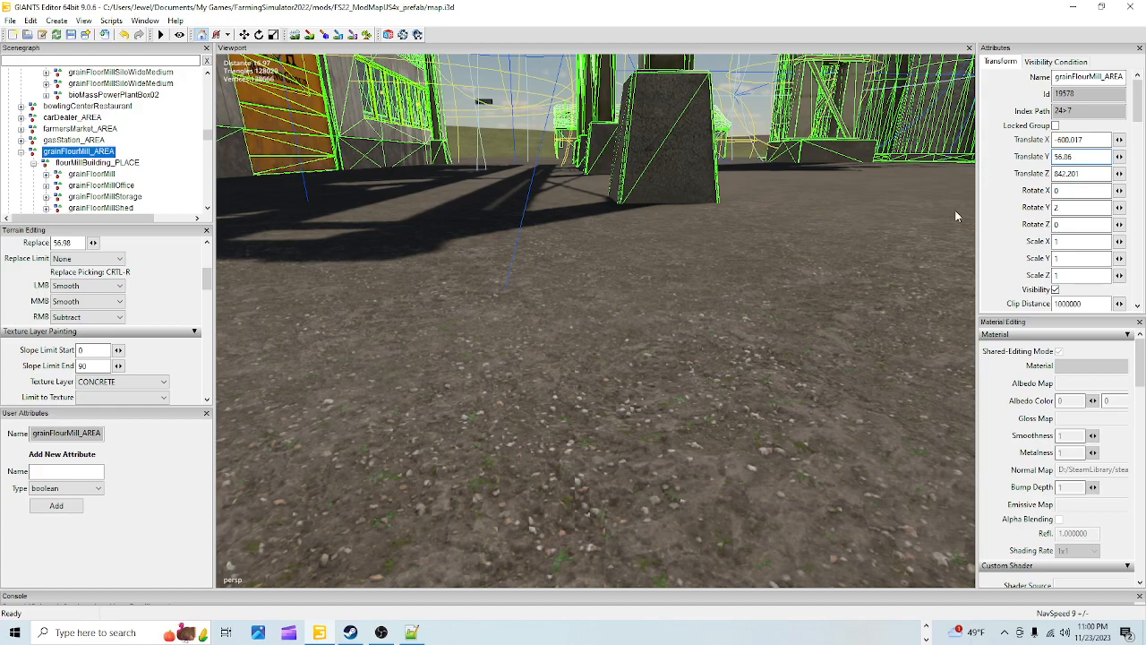
{"action": "key", "text": "BackSpace"}
{"action": "type", "text": "4"}
{"action": "key", "text": "BackSpace"}
{"action": "type", "text": "2"}
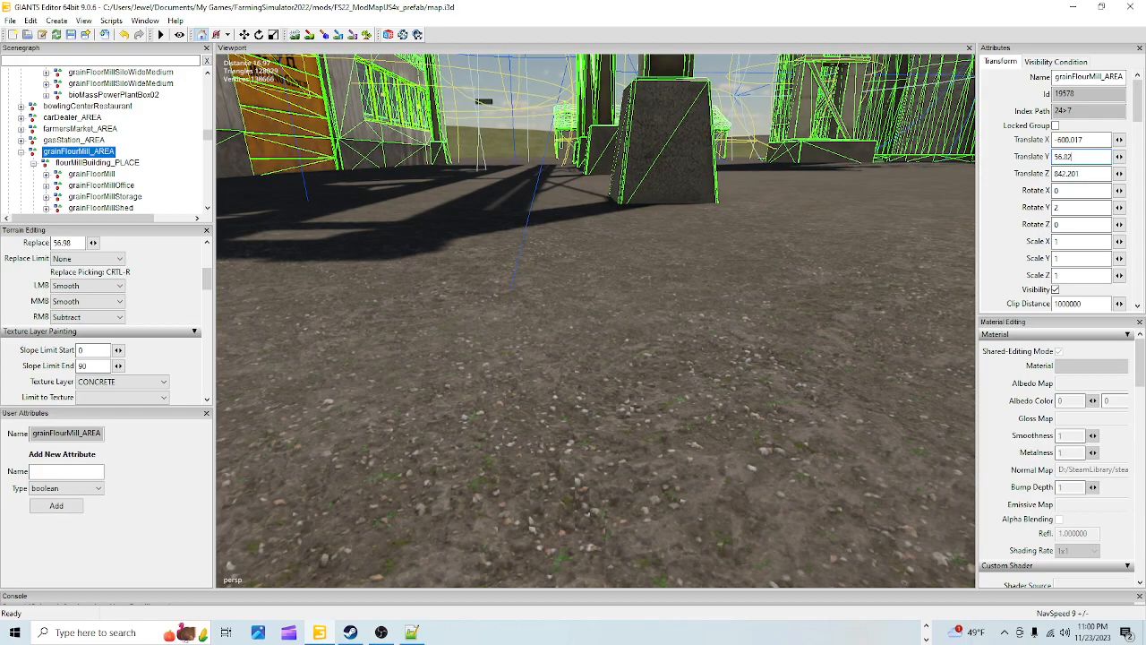
Settle the height of grainFlourMill_AREA by checking the pillar's base at Translate Y 56.89 and 56.88, ending on 56.87.
{"action": "key", "text": "BackSpace"}
{"action": "key", "text": "BackSpace"}
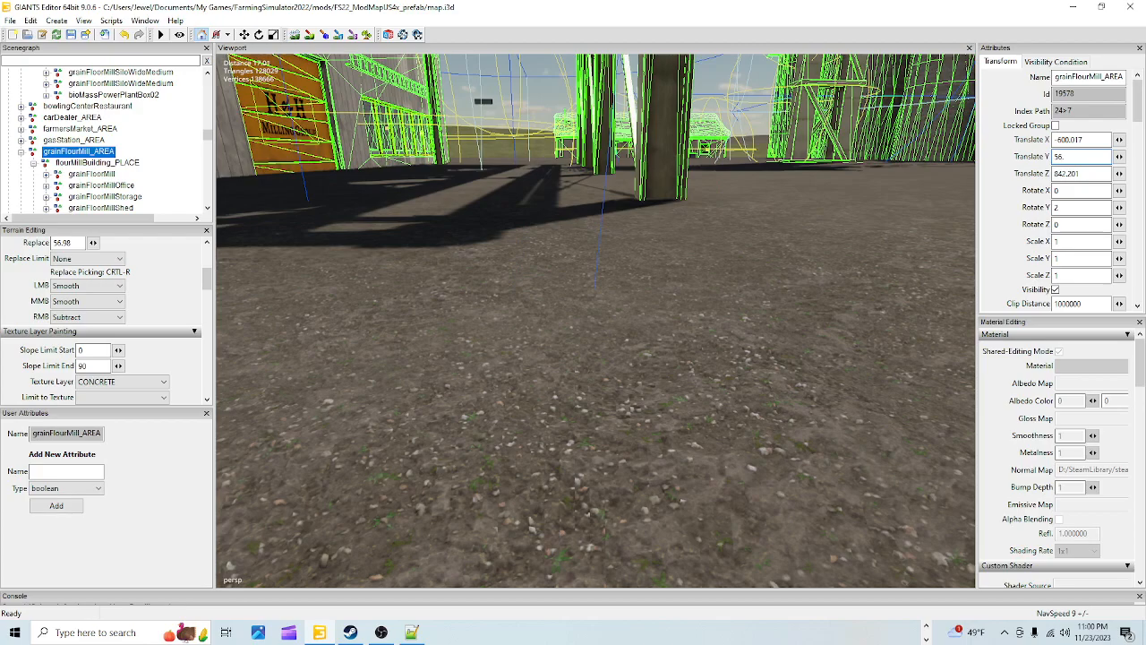
{"action": "type", "text": "89"}
{"action": "left_click_drag", "start_coordinate": [702, 252], "coordinate": [731, 262], "text": "alt"}
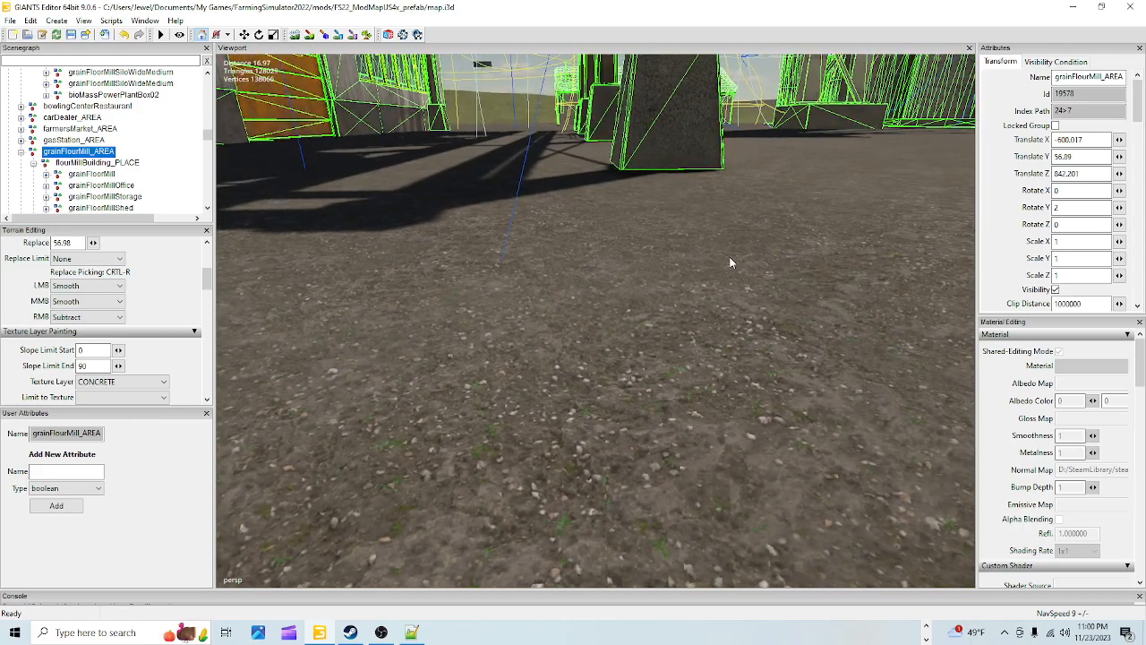
{"action": "left_click", "coordinate": [1079, 156]}
{"action": "key", "text": "BackSpace"}
{"action": "type", "text": "8"}
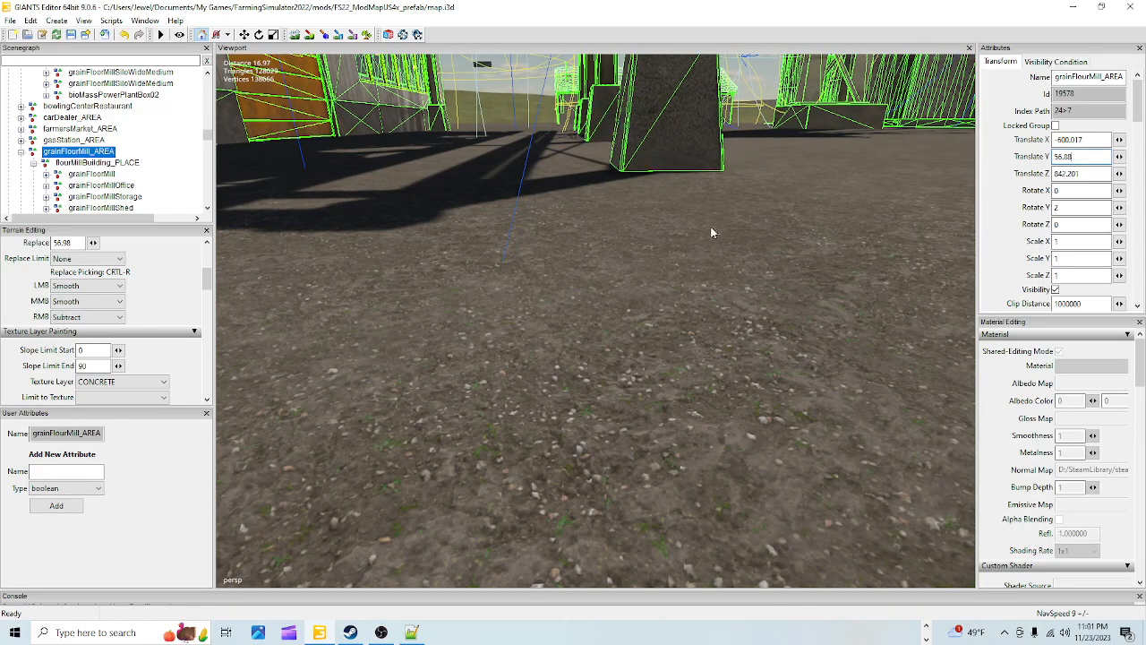
{"action": "key", "text": "BackSpace"}
{"action": "type", "text": "7"}
Examine from several sides how the mill's buildings, silos and detached props sit on the ground.
{"action": "left_click_drag", "start_coordinate": [756, 206], "coordinate": [514, 261], "text": "alt"}
{"action": "left_click_drag", "start_coordinate": [653, 136], "coordinate": [922, 296], "text": "alt"}
{"action": "left_click_drag", "start_coordinate": [621, 309], "coordinate": [498, 324], "text": "alt"}
{"action": "right_click_drag", "start_coordinate": [489, 391], "coordinate": [632, 184], "text": "alt"}
{"action": "left_click_drag", "start_coordinate": [537, 390], "coordinate": [530, 354], "text": "alt"}
{"action": "right_click_drag", "start_coordinate": [530, 354], "coordinate": [631, 245], "text": "alt"}
{"action": "left_click_drag", "start_coordinate": [631, 244], "coordinate": [612, 257], "text": "alt"}
{"action": "right_click_drag", "start_coordinate": [612, 257], "coordinate": [778, 110], "text": "alt"}
{"action": "right_click_drag", "start_coordinate": [612, 302], "coordinate": [765, 153], "text": "alt"}
{"action": "left_click_drag", "start_coordinate": [553, 205], "coordinate": [818, 189], "text": "alt"}
{"action": "right_click_drag", "start_coordinate": [819, 189], "coordinate": [685, 248], "text": "alt"}
{"action": "mouse_move", "coordinate": [752, 260]}
{"action": "left_mouse_down", "text": "alt"}
{"action": "mouse_move", "coordinate": [696, 263]}
{"action": "mouse_move", "coordinate": [751, 307]}
{"action": "mouse_move", "coordinate": [750, 276]}
{"action": "left_mouse_up", "text": "alt"}
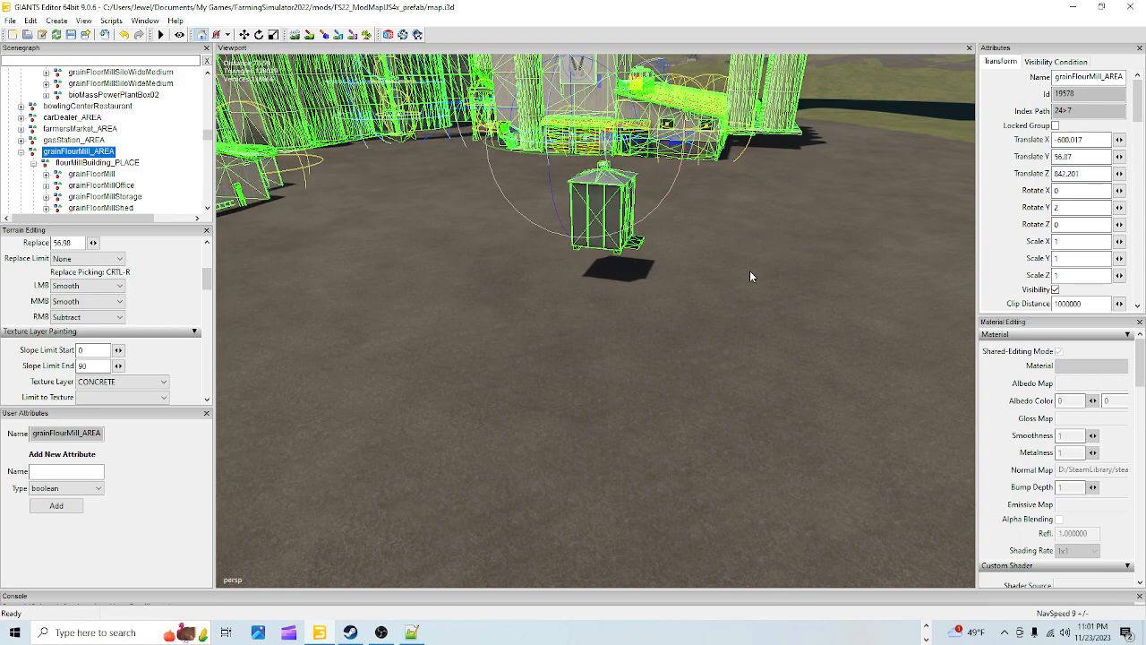
{"action": "left_click_drag", "start_coordinate": [751, 276], "coordinate": [765, 239], "text": "alt"}
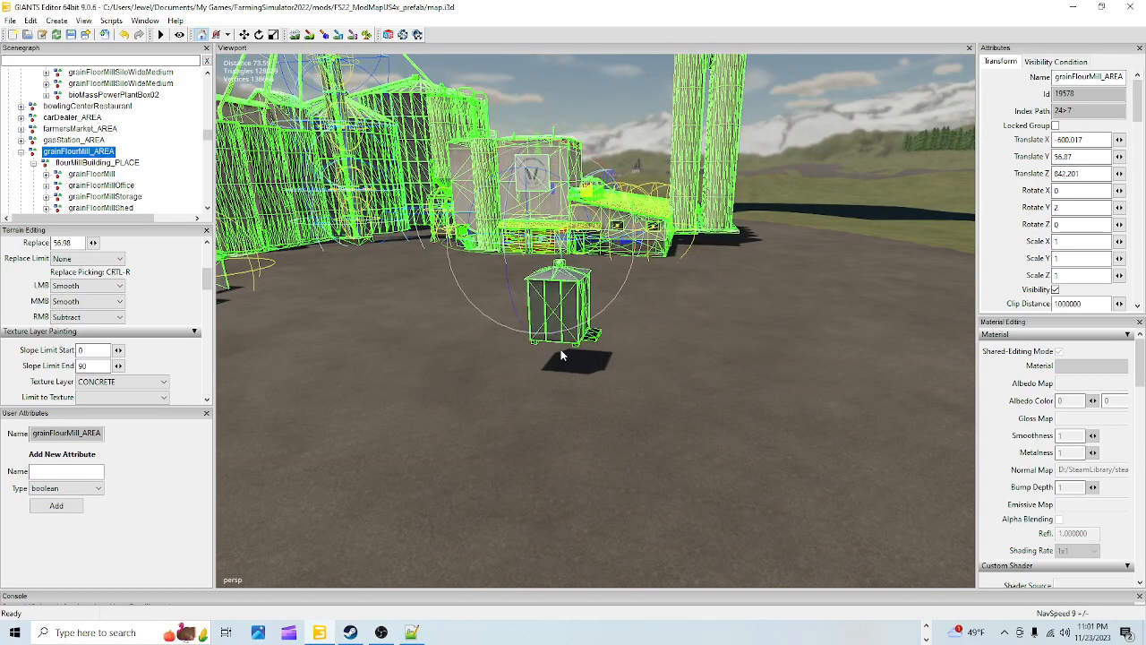
Select the detached electricity box in front of the mill and check its position relative to the mill site.
{"action": "left_click_drag", "start_coordinate": [613, 351], "coordinate": [597, 378], "text": "alt"}
{"action": "right_click_drag", "start_coordinate": [598, 377], "coordinate": [642, 194], "text": "alt"}
{"action": "right_click_drag", "start_coordinate": [603, 230], "coordinate": [626, 336]}
{"action": "left_click", "coordinate": [694, 351]}
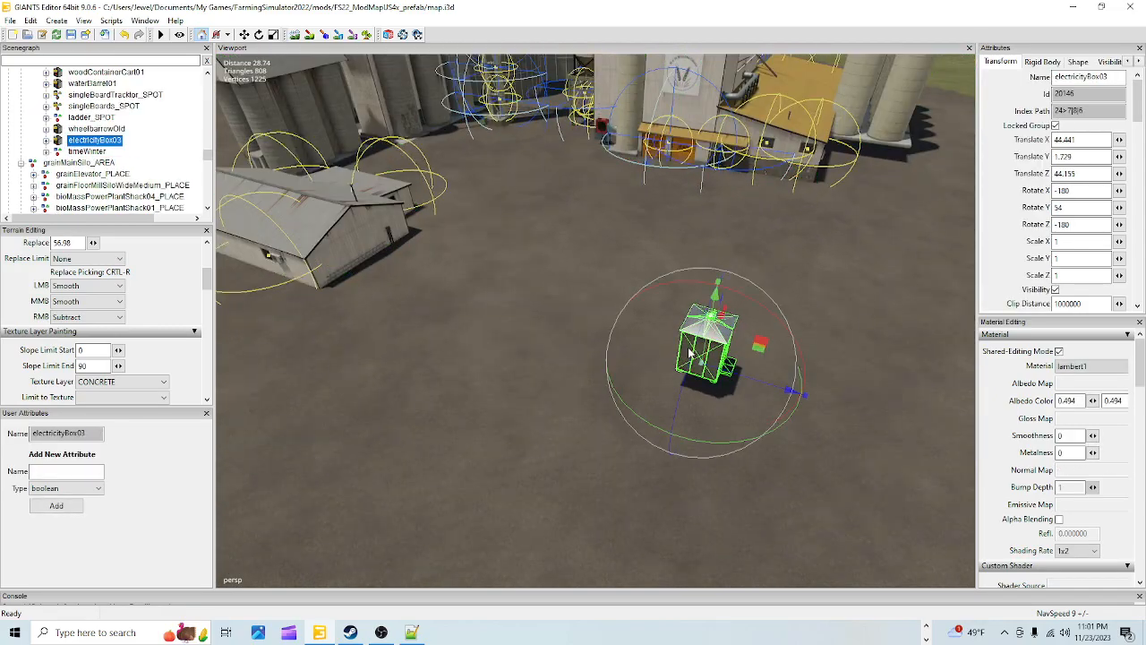
{"action": "right_click_drag", "start_coordinate": [484, 321], "coordinate": [591, 231]}
{"action": "scroll", "coordinate": [583, 340], "scroll_direction": "down", "scroll_amount": 4}
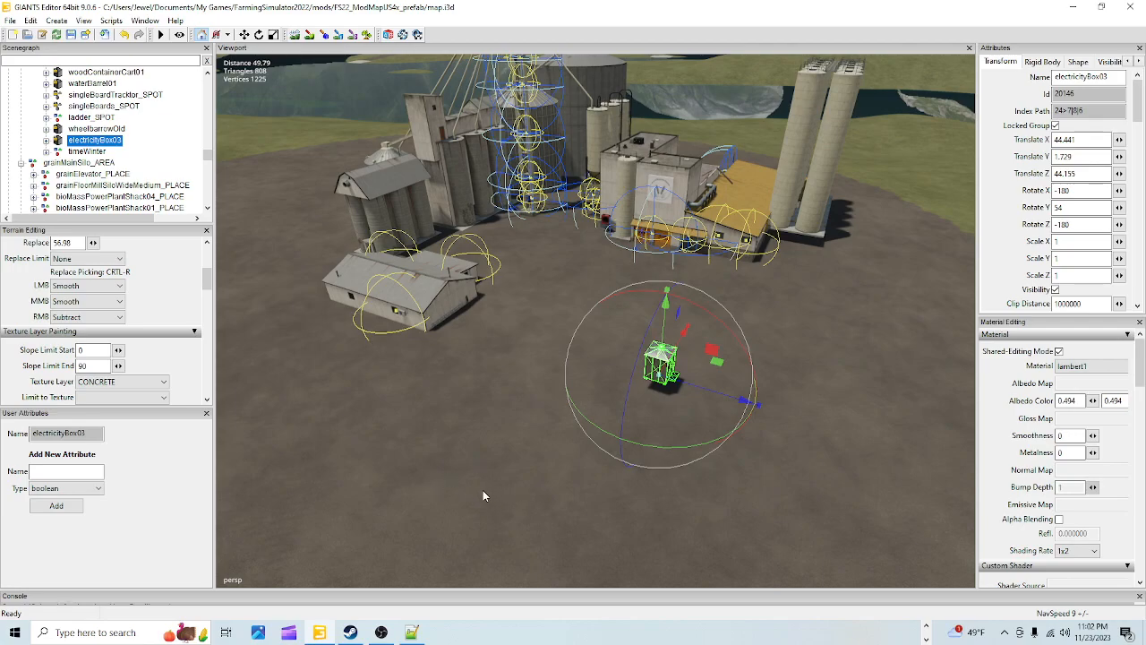
Set the primary painting action to Add, paint the CONCRETE texture around the mill buildings, and leave painting.
{"action": "left_click", "coordinate": [309, 35]}
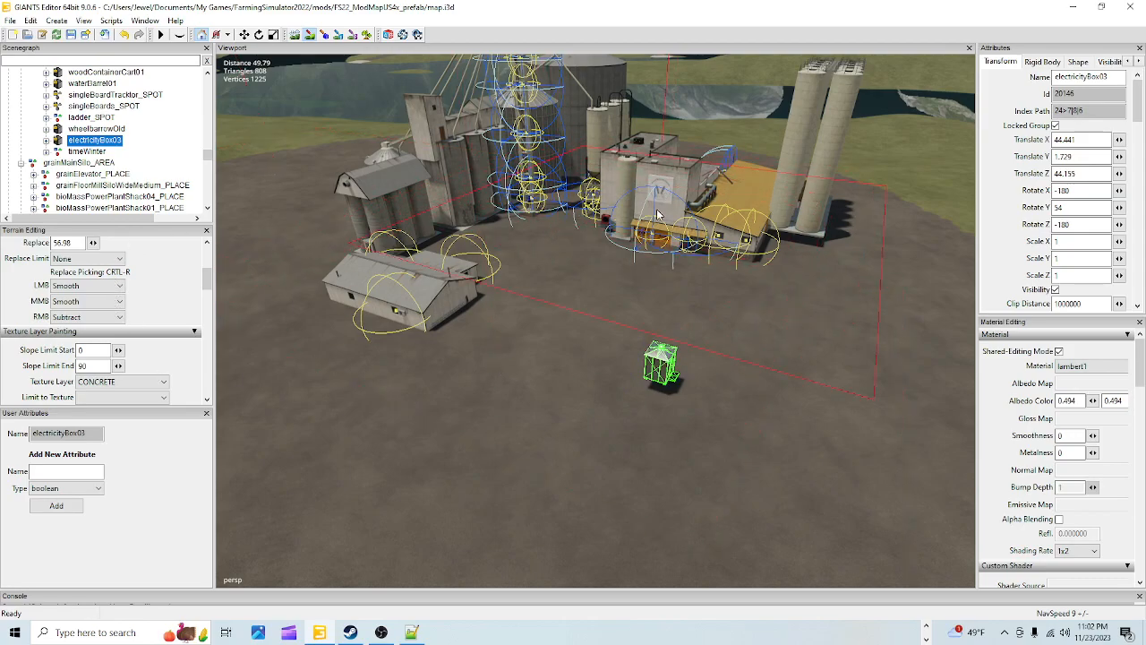
{"action": "left_click", "coordinate": [119, 284]}
{"action": "left_click", "coordinate": [81, 298]}
{"action": "mouse_move", "coordinate": [614, 199]}
{"action": "left_mouse_down"}
{"action": "mouse_move", "coordinate": [607, 243]}
{"action": "mouse_move", "coordinate": [641, 225]}
{"action": "mouse_move", "coordinate": [627, 249]}
{"action": "mouse_move", "coordinate": [648, 229]}
{"action": "mouse_move", "coordinate": [535, 224]}
{"action": "mouse_move", "coordinate": [476, 171]}
{"action": "left_mouse_up"}
{"action": "left_click", "coordinate": [311, 36]}
Extend the CONCRETE paving around the big round silos to complete the square mill site, and save the map.
{"action": "right_click_drag", "start_coordinate": [400, 309], "coordinate": [881, 7], "text": "alt"}
{"action": "left_click_drag", "start_coordinate": [876, 63], "coordinate": [618, 278], "text": "alt"}
{"action": "right_click_drag", "start_coordinate": [821, 150], "coordinate": [506, 412], "text": "alt"}
{"action": "left_click_drag", "start_coordinate": [506, 412], "coordinate": [473, 357], "text": "alt"}
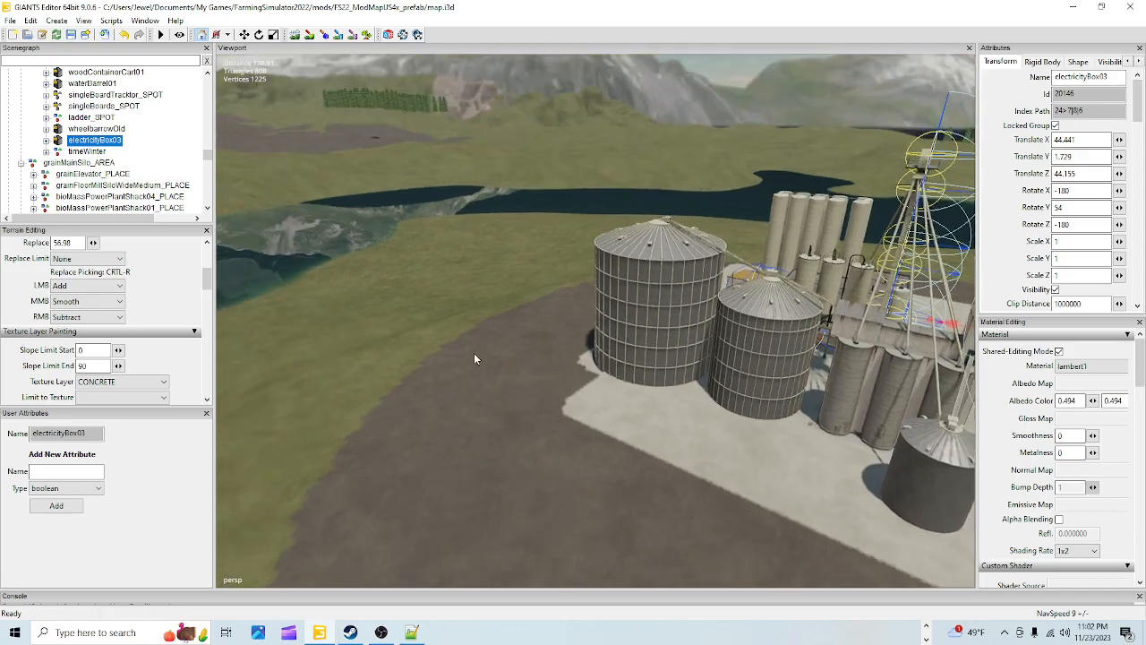
{"action": "right_click_drag", "start_coordinate": [474, 356], "coordinate": [965, 5], "text": "alt"}
{"action": "left_click_drag", "start_coordinate": [965, 5], "coordinate": [877, 167], "text": "alt"}
{"action": "right_click_drag", "start_coordinate": [875, 168], "coordinate": [481, 360], "text": "alt"}
{"action": "left_click", "coordinate": [309, 34]}
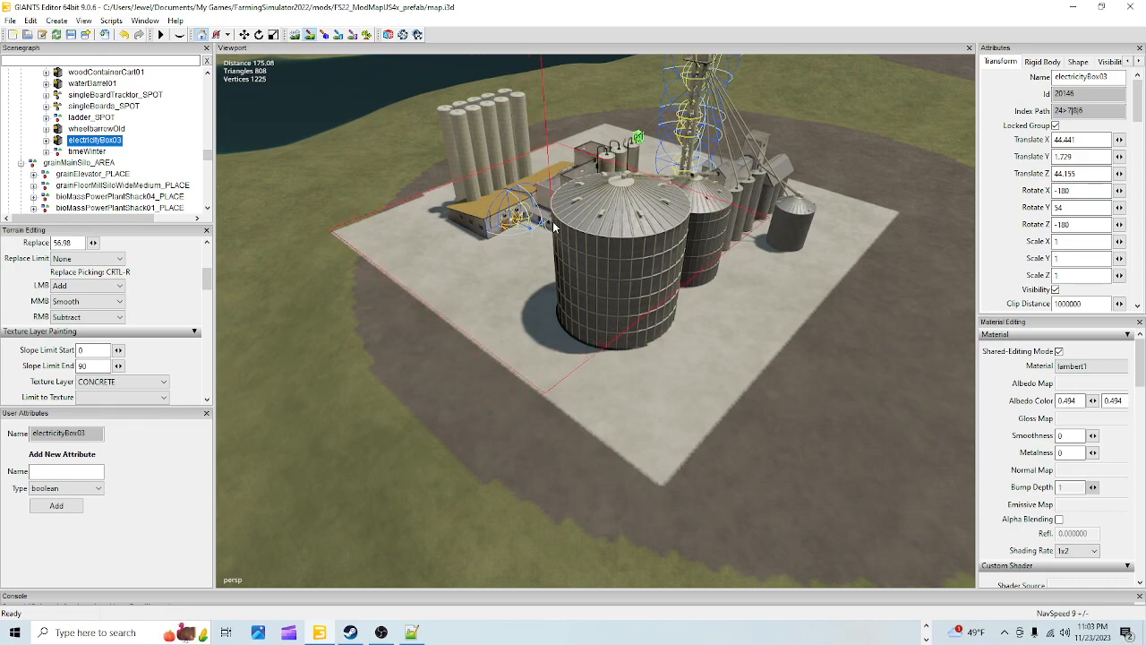
{"action": "key", "text": "ctrl+s"}
Locate and select grainFlourMill_AREA in the scene hierarchy, collapse its group and leave texture painting.
{"action": "scroll", "coordinate": [123, 175], "scroll_direction": "up", "scroll_amount": 3}
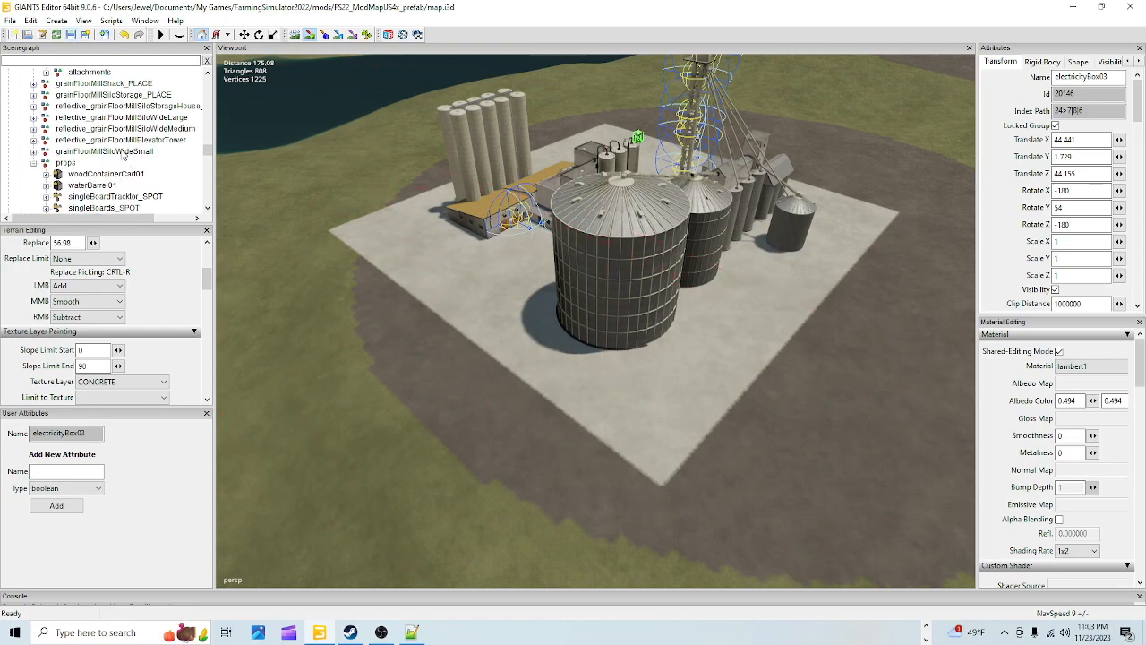
{"action": "left_click", "coordinate": [111, 151]}
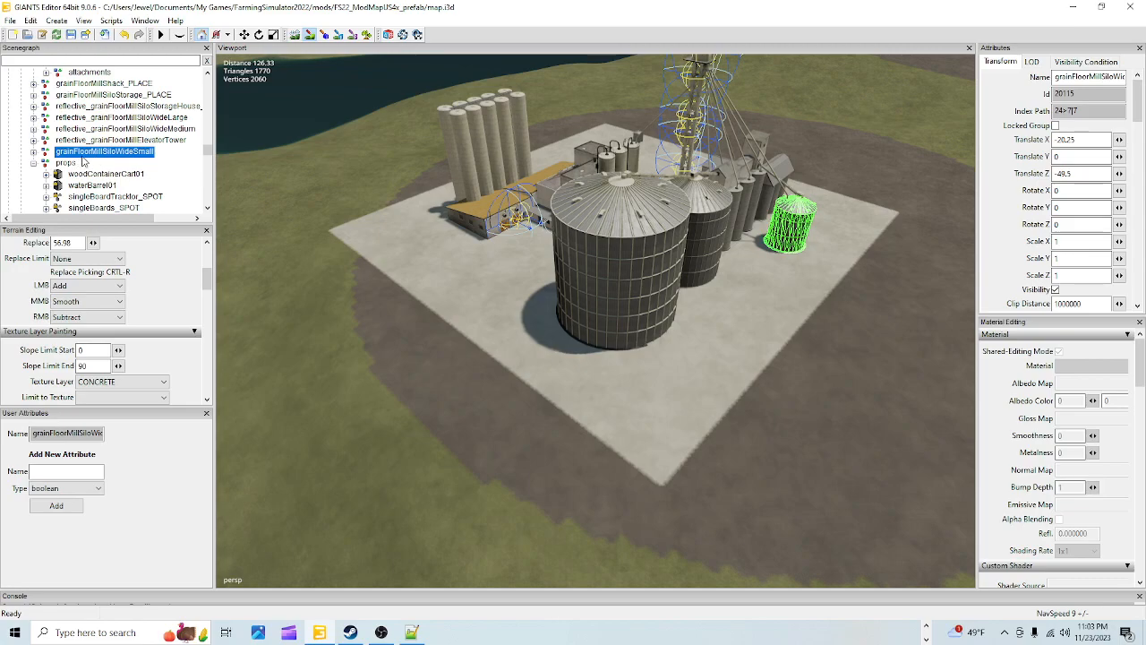
{"action": "scroll", "coordinate": [83, 160], "scroll_direction": "up", "scroll_amount": 5}
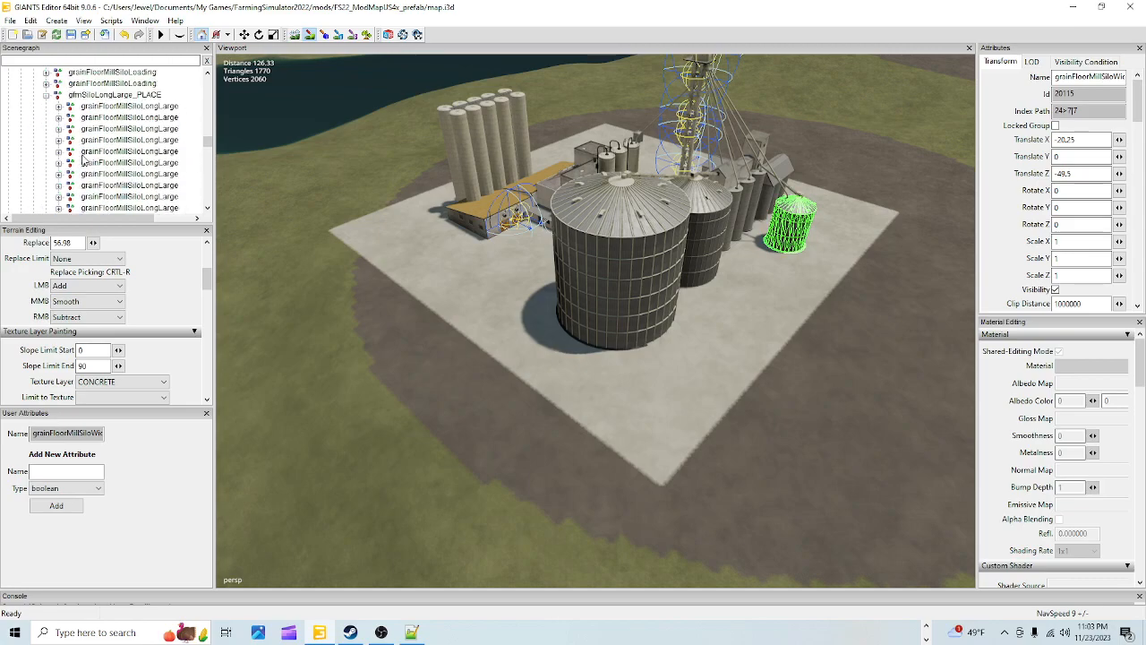
{"action": "left_click", "coordinate": [107, 151]}
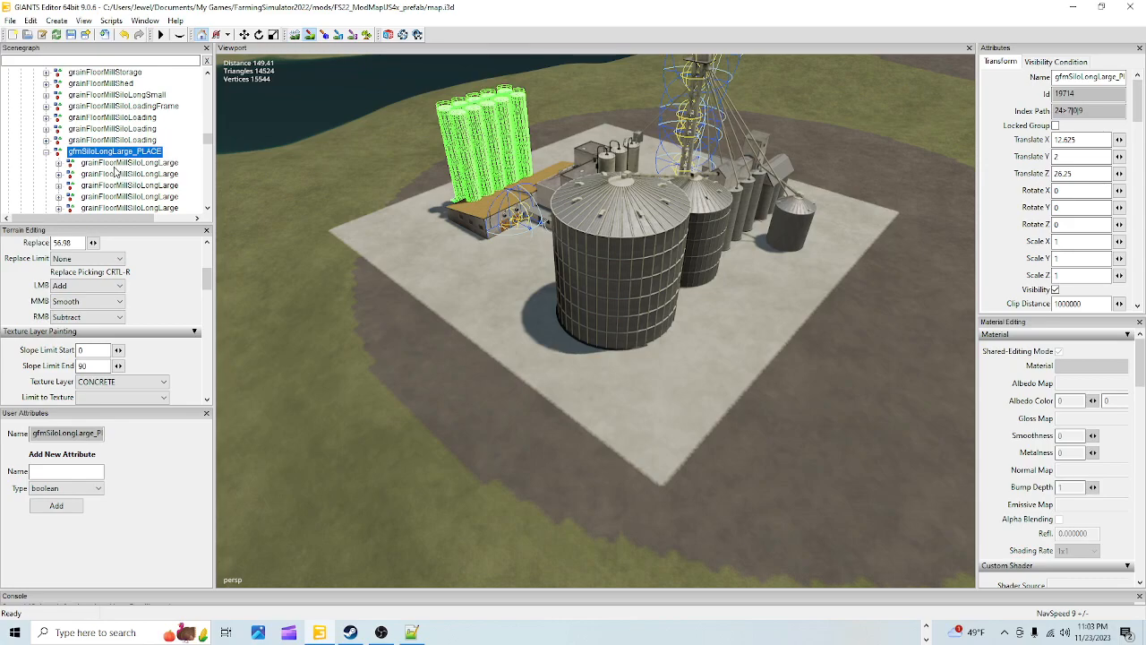
{"action": "scroll", "coordinate": [104, 120], "scroll_direction": "up", "scroll_amount": 3}
{"action": "left_click", "coordinate": [94, 140]}
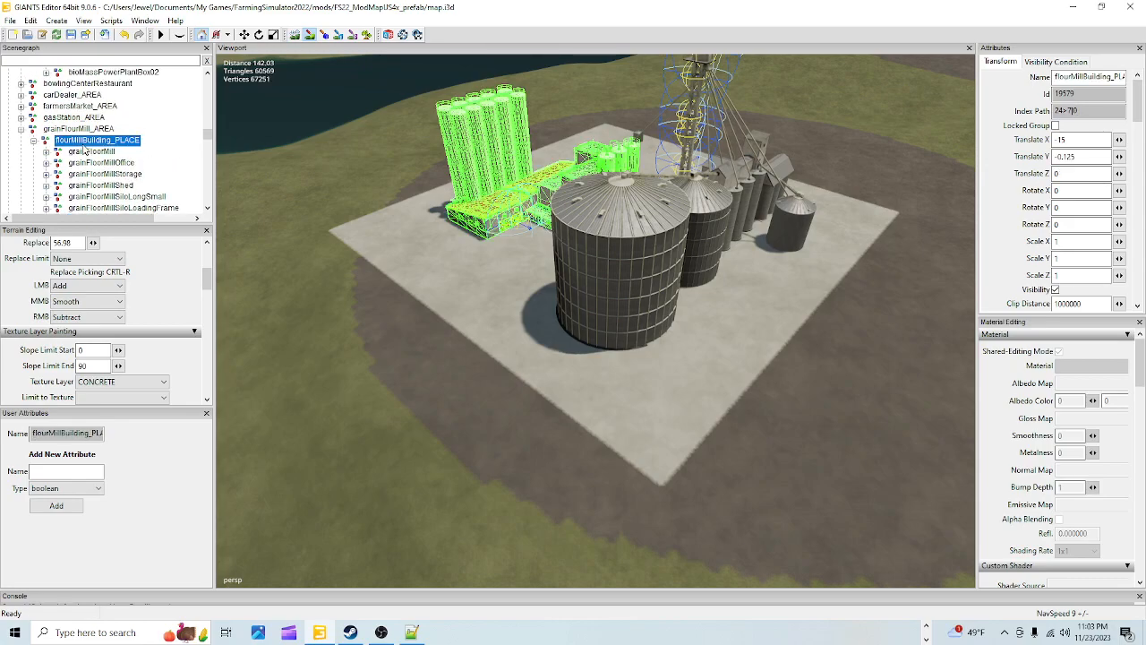
{"action": "left_click", "coordinate": [49, 130]}
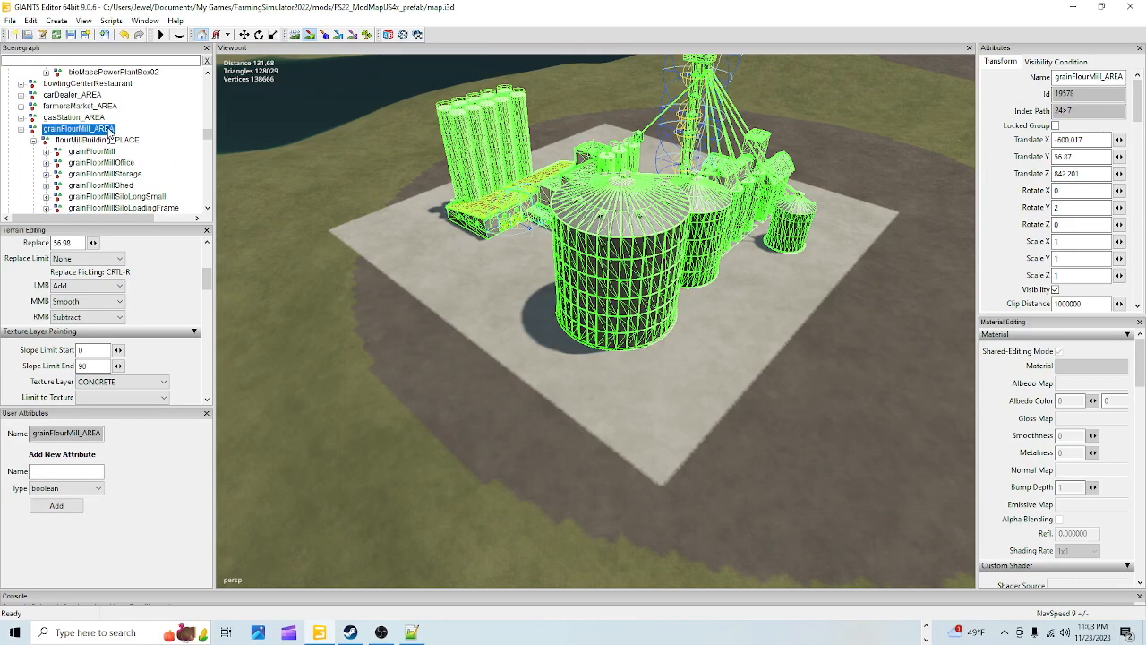
{"action": "left_click", "coordinate": [20, 129]}
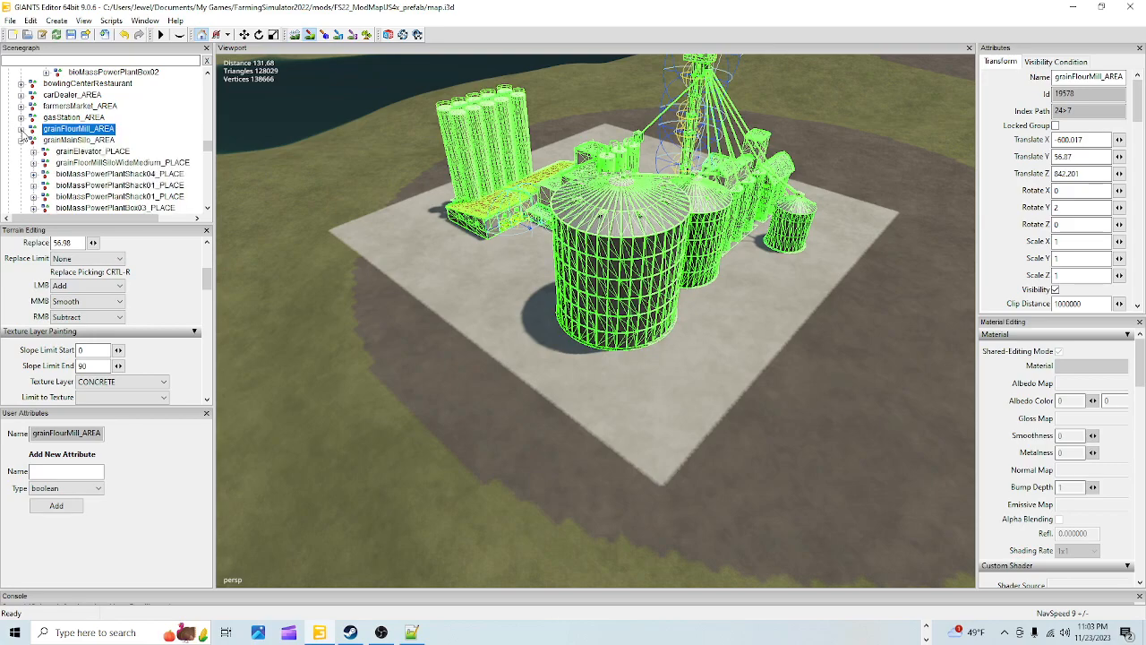
{"action": "left_click", "coordinate": [180, 35]}
{"action": "scroll", "coordinate": [40, 209], "scroll_direction": "up", "scroll_amount": 10}
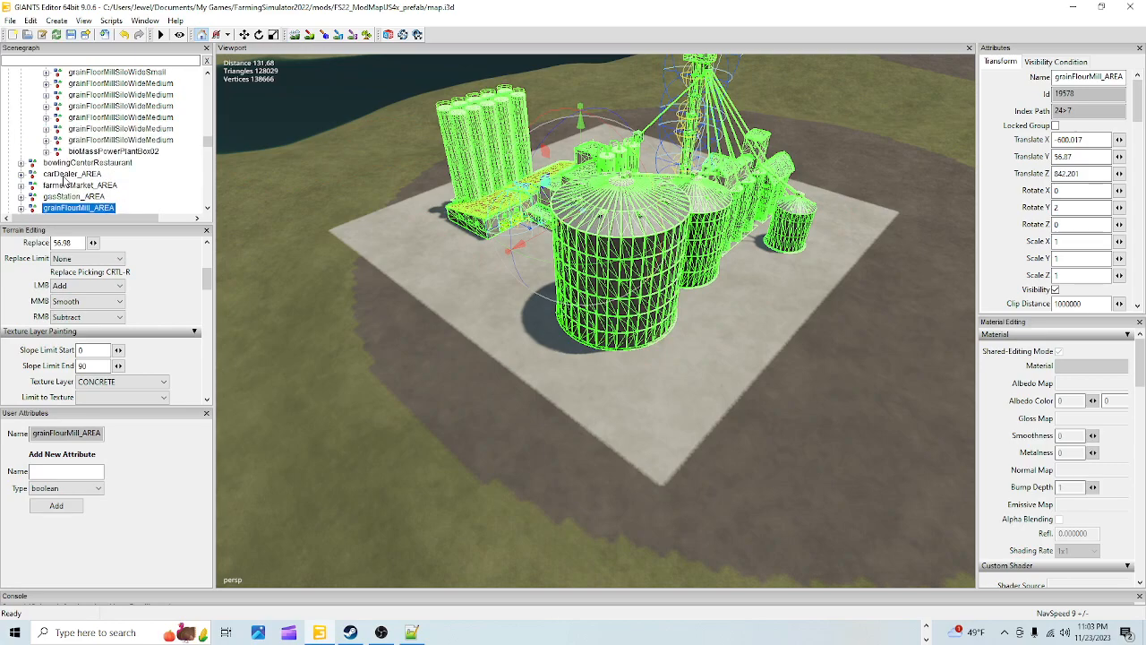
Find the main grain silo group, grainMainSilo_AREA, in the scene hierarchy and select it.
{"action": "scroll", "coordinate": [60, 174], "scroll_direction": "up", "scroll_amount": 5}
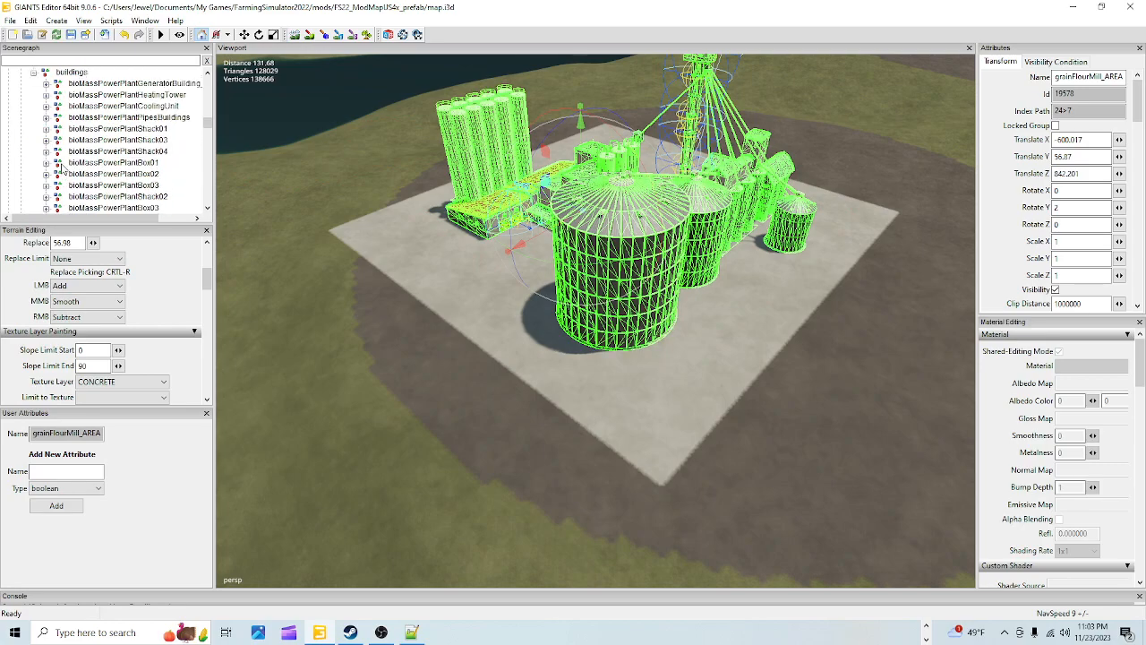
{"action": "scroll", "coordinate": [54, 130], "scroll_direction": "down", "scroll_amount": 6}
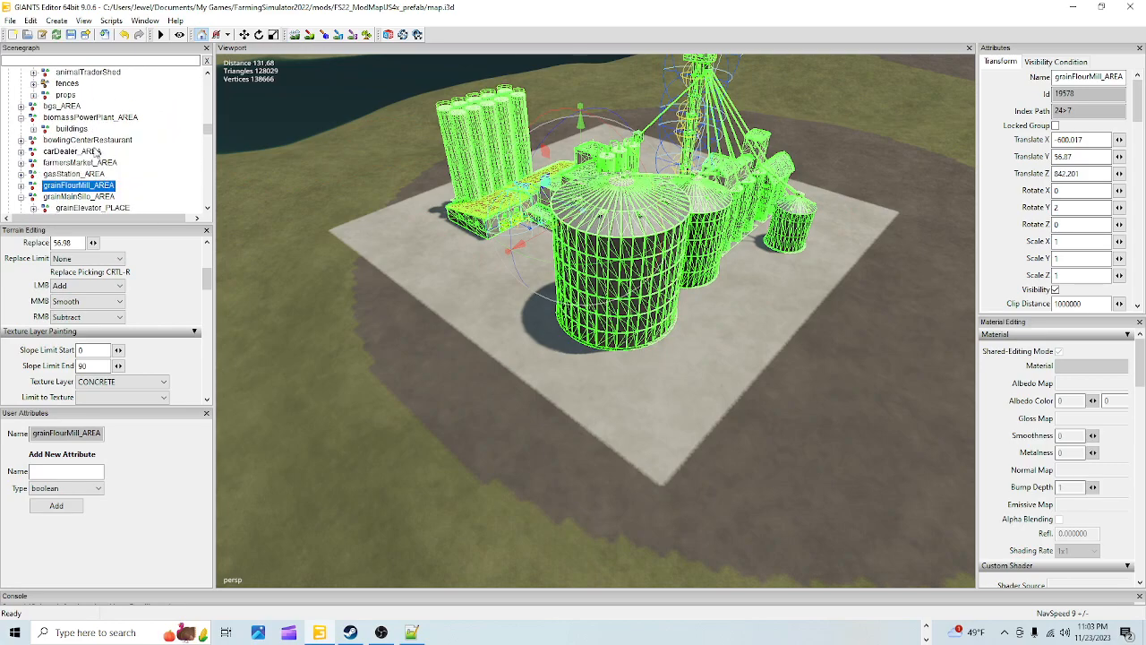
{"action": "left_click", "coordinate": [78, 117]}
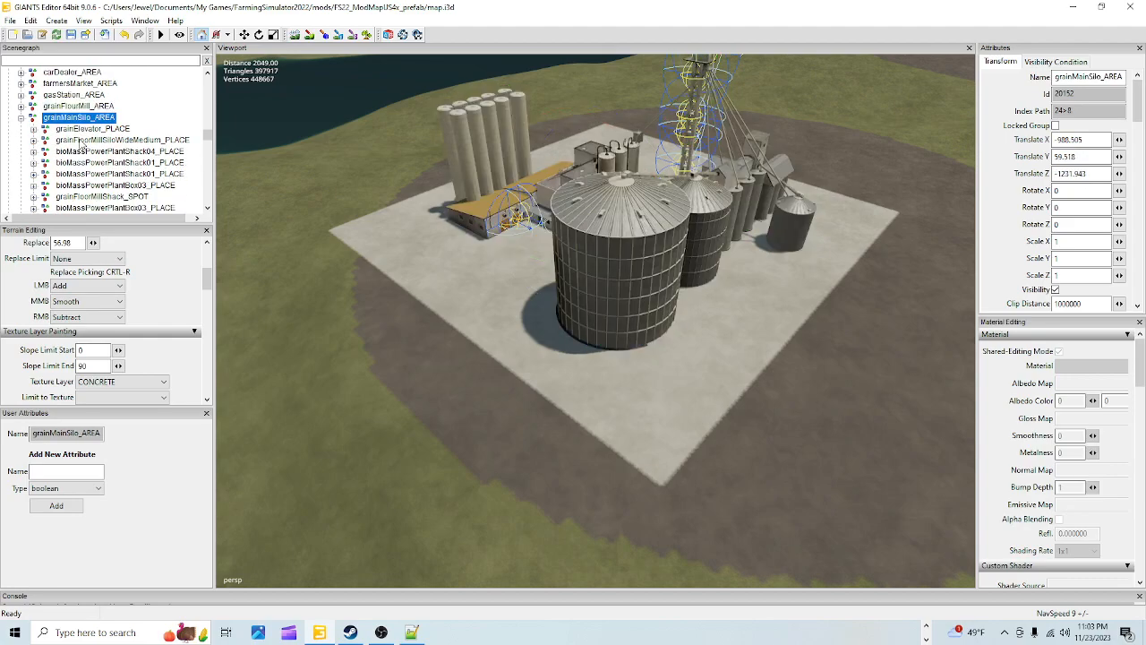
Survey the map from high above, examining the prepared sites and building groups across the rivers, and clear the current selection.
{"action": "scroll", "coordinate": [531, 375], "scroll_direction": "down", "scroll_amount": 2}
{"action": "left_click_drag", "start_coordinate": [531, 375], "coordinate": [816, 232], "text": "alt"}
{"action": "scroll", "coordinate": [800, 299], "scroll_direction": "up", "scroll_amount": 2}
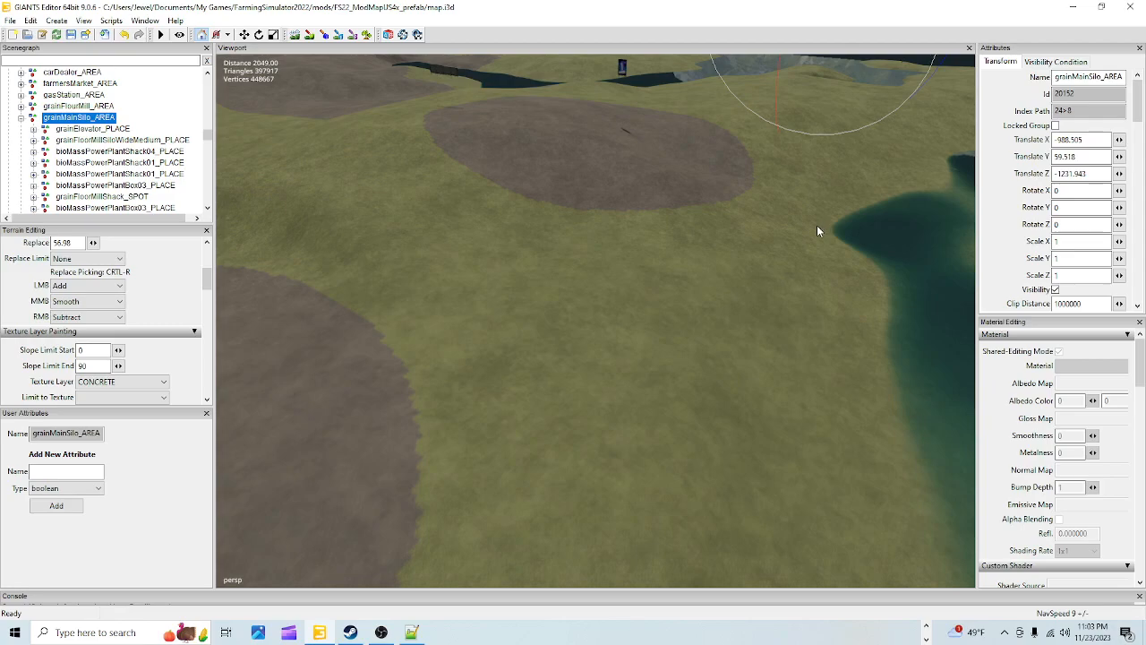
{"action": "right_click_drag", "start_coordinate": [831, 205], "coordinate": [424, 564], "text": "alt"}
{"action": "right_click_drag", "start_coordinate": [837, 72], "coordinate": [573, 377], "text": "alt"}
{"action": "right_click_drag", "start_coordinate": [744, 234], "coordinate": [531, 451], "text": "alt"}
{"action": "left_click_drag", "start_coordinate": [582, 378], "coordinate": [733, 254], "text": "alt"}
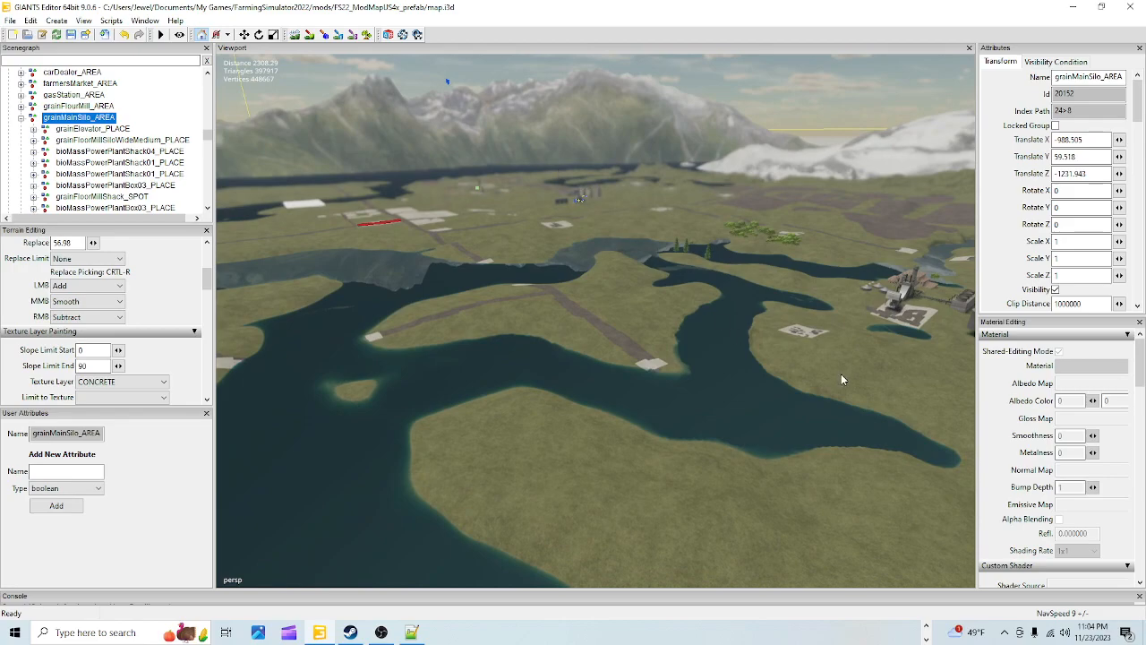
{"action": "left_click_drag", "start_coordinate": [730, 409], "coordinate": [533, 441], "text": "alt"}
{"action": "left_click", "coordinate": [545, 88]}
{"action": "left_click_drag", "start_coordinate": [665, 304], "coordinate": [618, 152], "text": "alt"}
{"action": "right_click_drag", "start_coordinate": [591, 232], "coordinate": [435, 511], "text": "alt"}
{"action": "right_click_drag", "start_coordinate": [538, 214], "coordinate": [414, 471], "text": "alt"}
{"action": "left_click_drag", "start_coordinate": [627, 291], "coordinate": [509, 412], "text": "alt"}
{"action": "right_click_drag", "start_coordinate": [795, 116], "coordinate": [572, 413], "text": "alt"}
{"action": "left_click_drag", "start_coordinate": [621, 330], "coordinate": [591, 386], "text": "alt"}
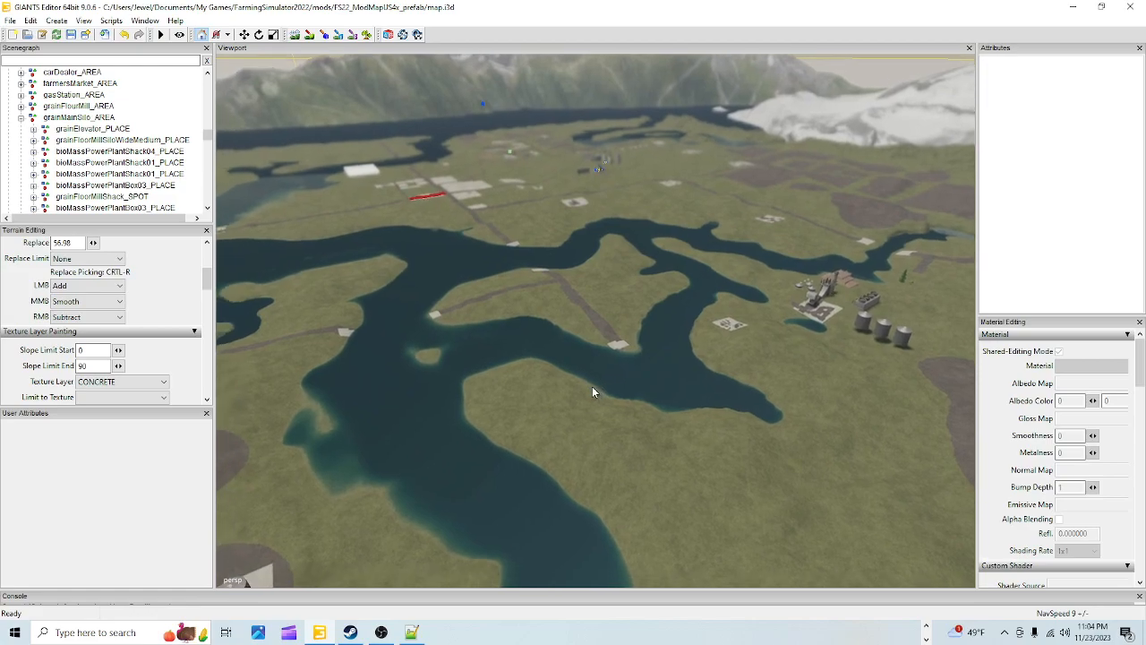